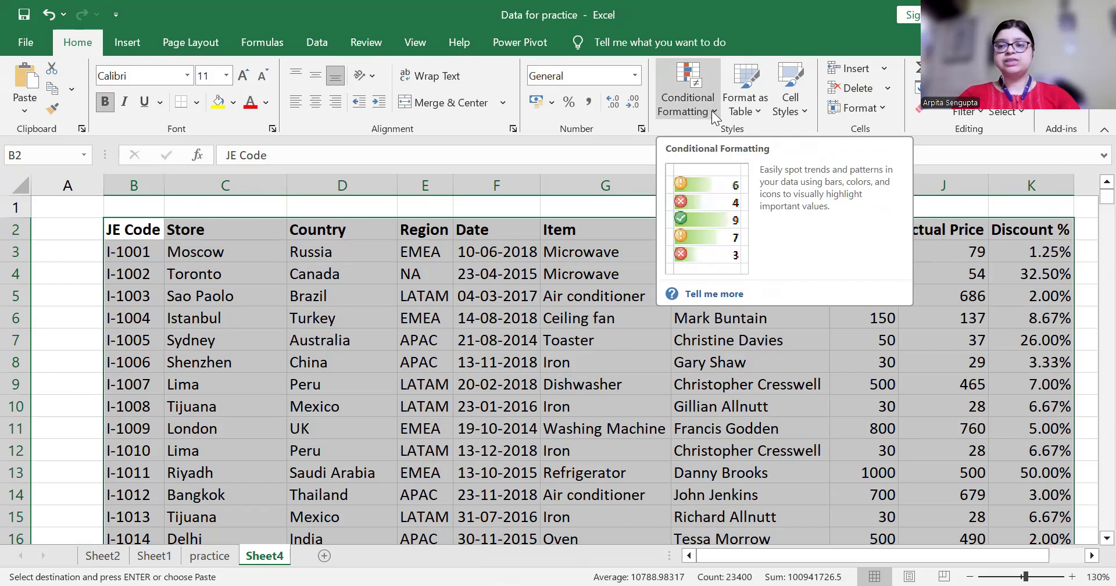
Show the Highlight Cells Rules options under Conditional Formatting for the Sheet4 sales table
{"action": "left_click", "coordinate": [714, 113]}
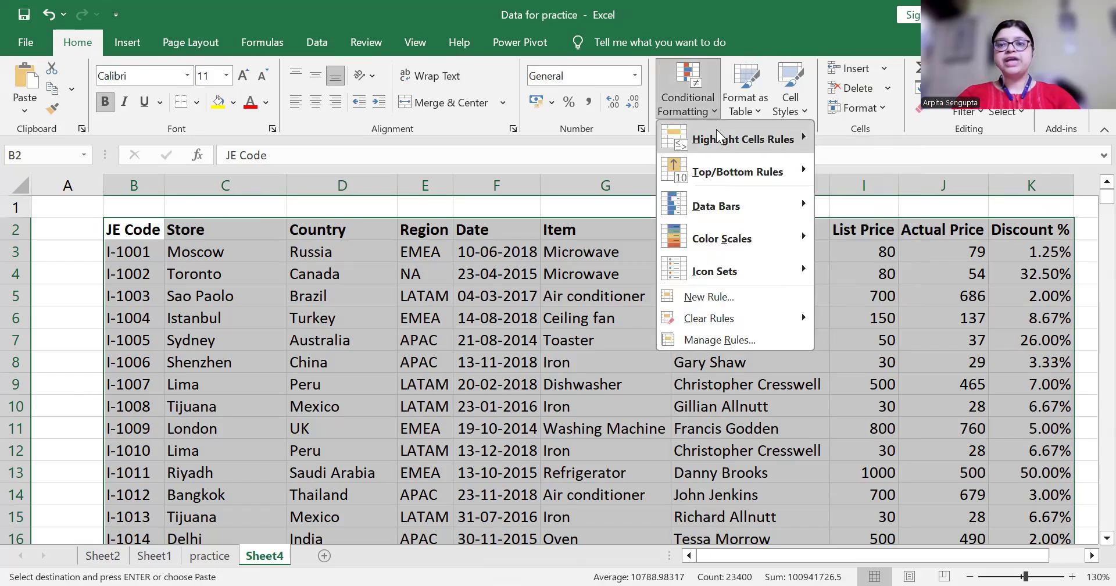
{"action": "mouse_move", "coordinate": [721, 144]}
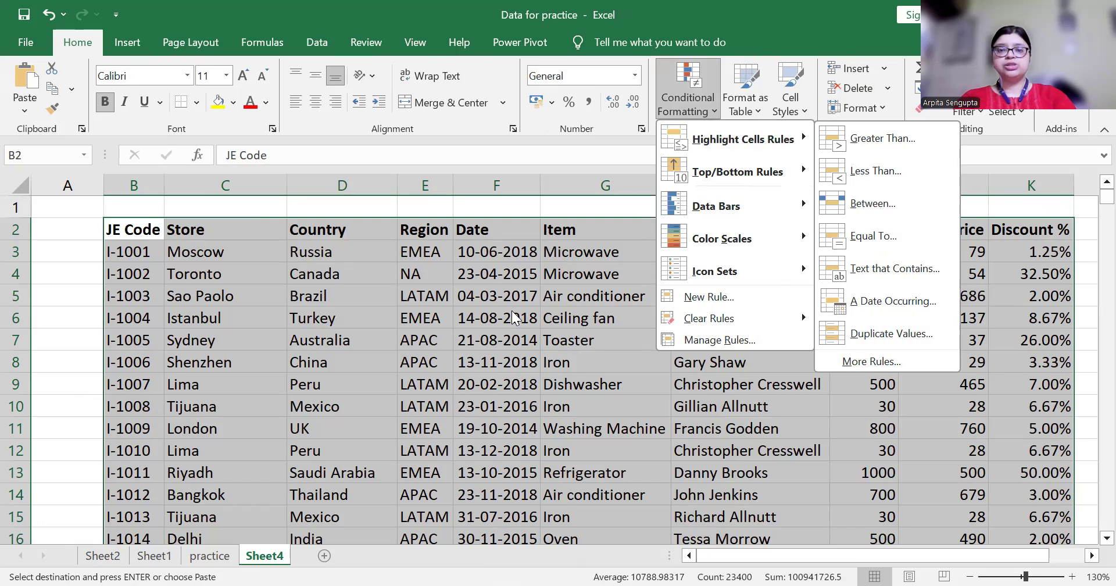
Flag duplicate Item names in G3:G2341 with Light Red Fill and Dark Red Text
{"action": "left_click", "coordinate": [599, 261]}
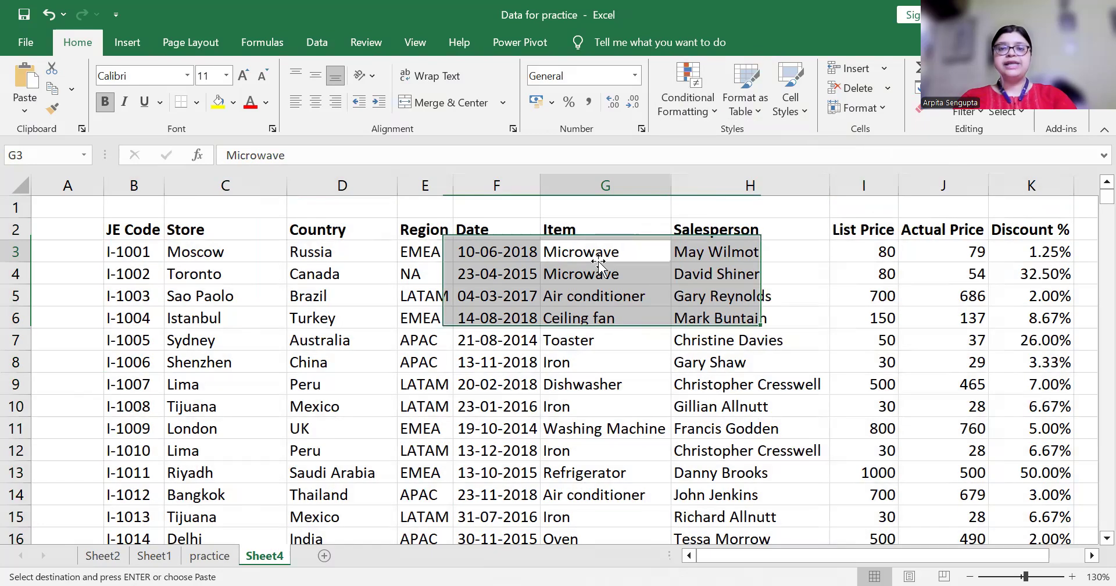
{"action": "left_click", "coordinate": [599, 260]}
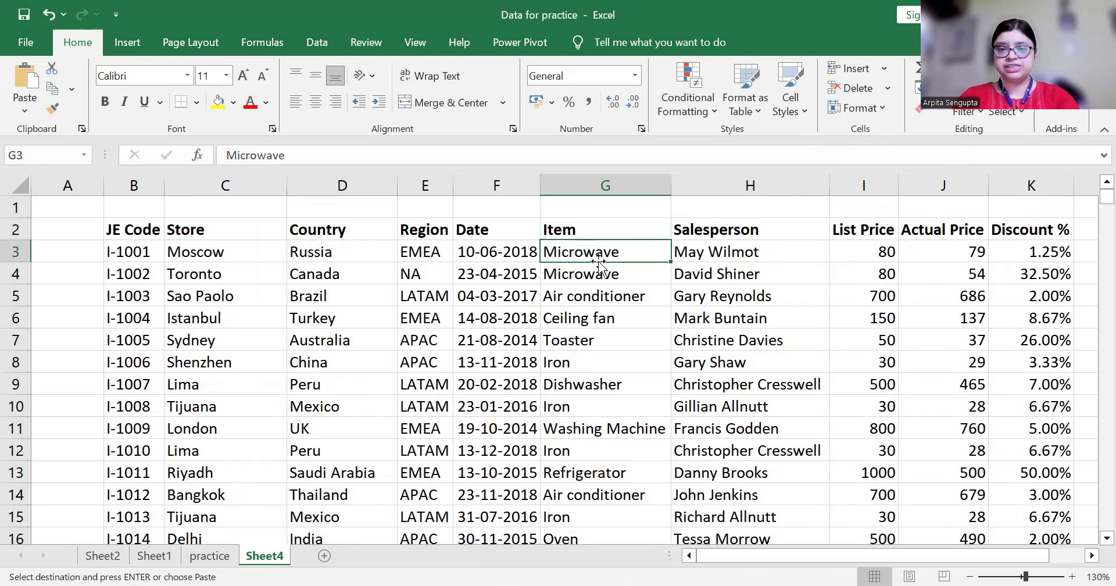
{"action": "key", "text": "ctrl+shift+Down"}
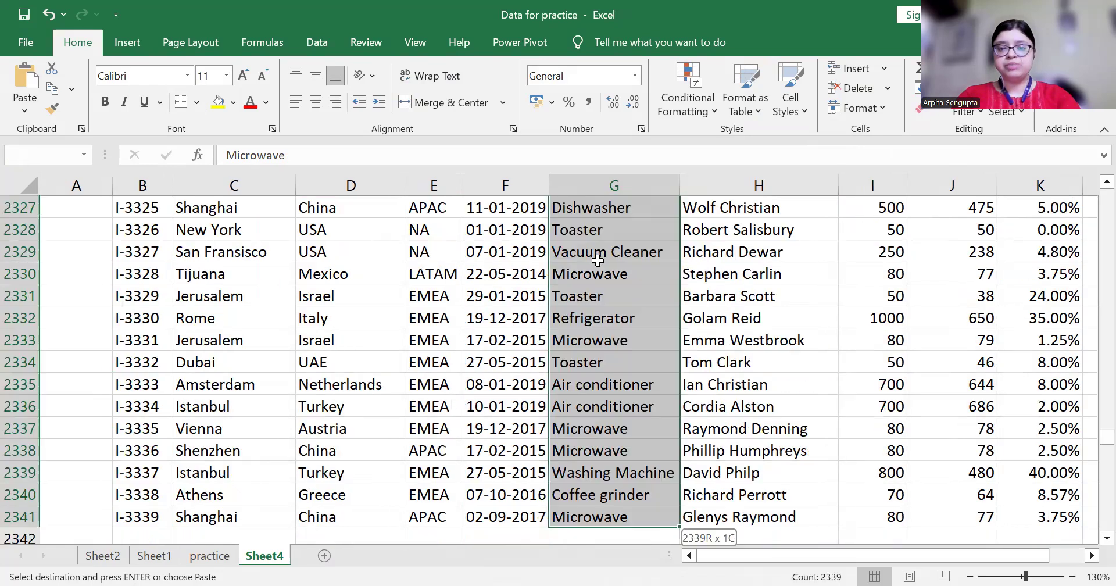
{"action": "key", "text": "ctrl+v"}
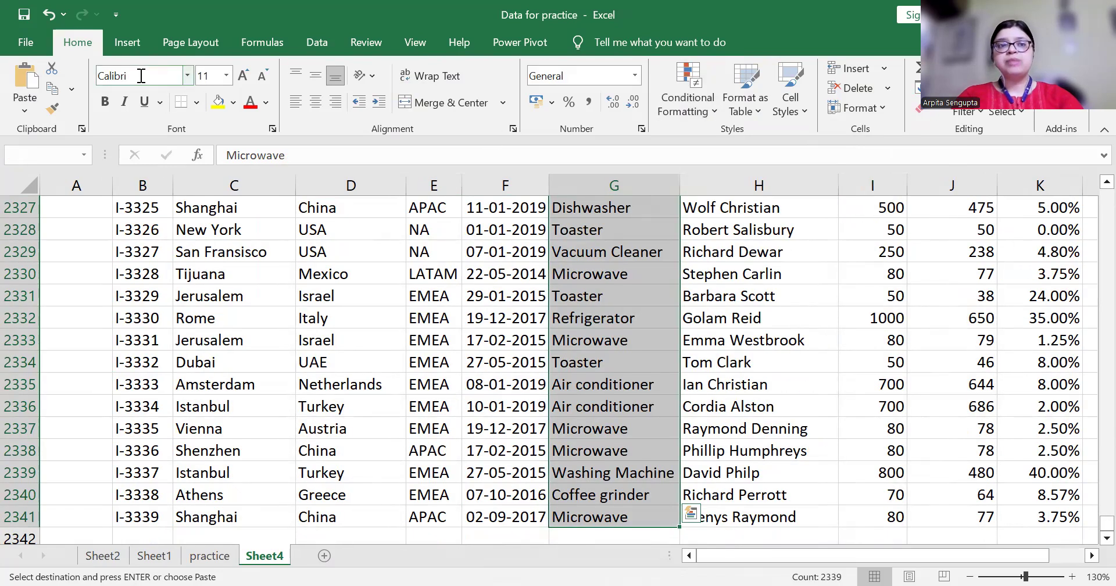
{"action": "left_click", "coordinate": [710, 108]}
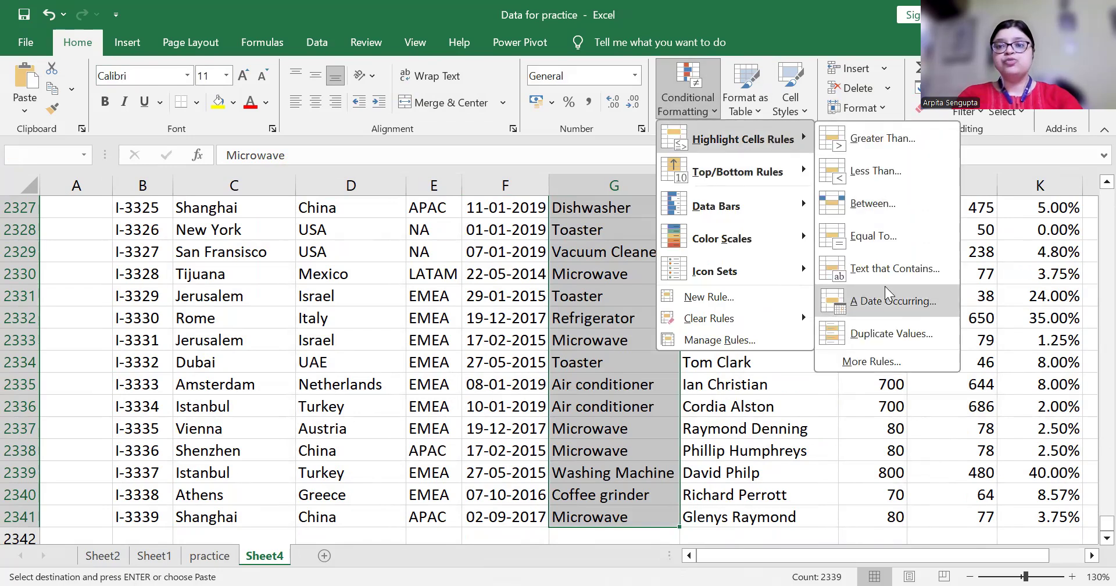
{"action": "left_click", "coordinate": [881, 335]}
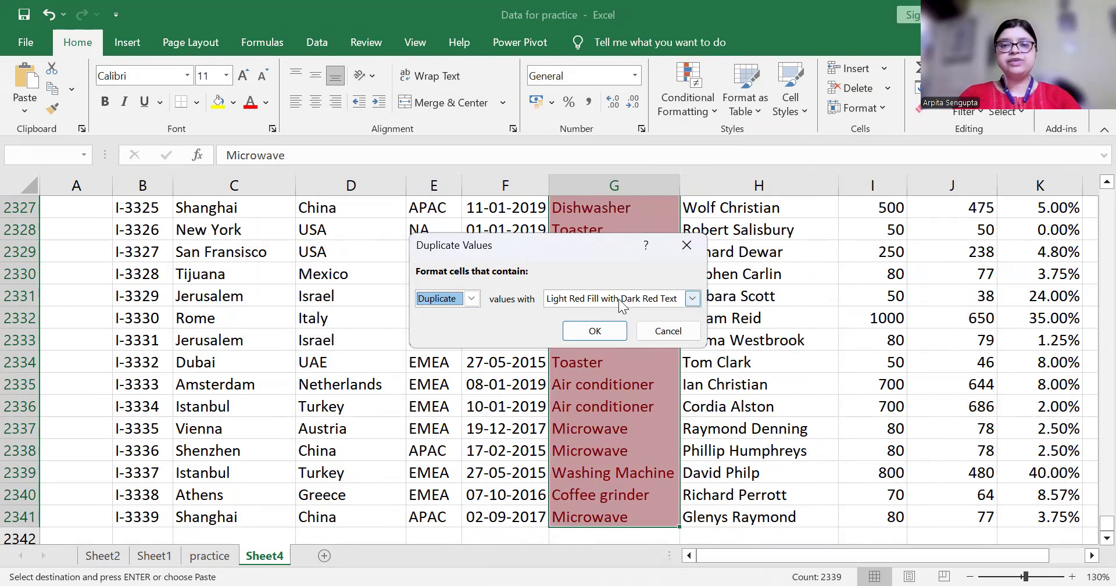
{"action": "left_click", "coordinate": [620, 335]}
{"action": "left_click", "coordinate": [596, 325]}
{"action": "key", "text": "Up"}
{"action": "key", "text": "Up"}
{"action": "key", "text": "Up"}
{"action": "key", "text": "Up"}
{"action": "key", "text": "Up"}
{"action": "key", "text": "Up"}
{"action": "key", "text": "Up"}
{"action": "key", "text": "Up"}
{"action": "key", "text": "Up"}
{"action": "key", "text": "Up"}
{"action": "key", "text": "Up"}
{"action": "key", "text": "Up"}
{"action": "key", "text": "Up"}
{"action": "key", "text": "Up"}
{"action": "key", "text": "Up"}
{"action": "key", "text": "Up"}
{"action": "key", "text": "Up"}
{"action": "key", "text": "Up"}
{"action": "key", "text": "Up"}
{"action": "key", "text": "Up"}
{"action": "key", "text": "Up"}
{"action": "key", "text": "Up"}
{"action": "key", "text": "Up"}
{"action": "key", "text": "Up"}
{"action": "key", "text": "Up"}
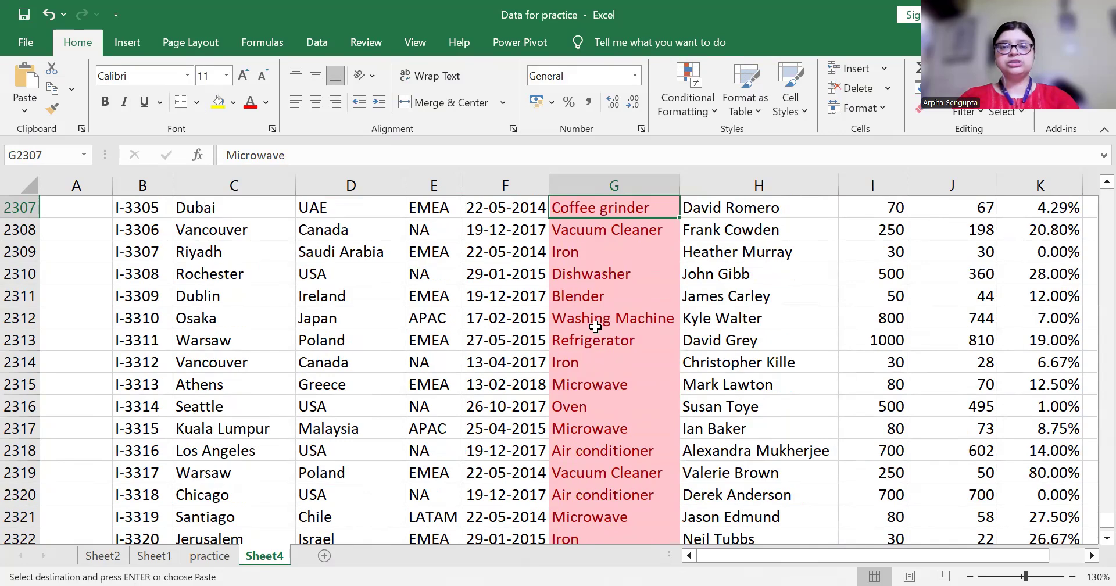
{"action": "key", "text": "ctrl+Up"}
{"action": "key", "text": "Down"}
{"action": "key", "text": "Down"}
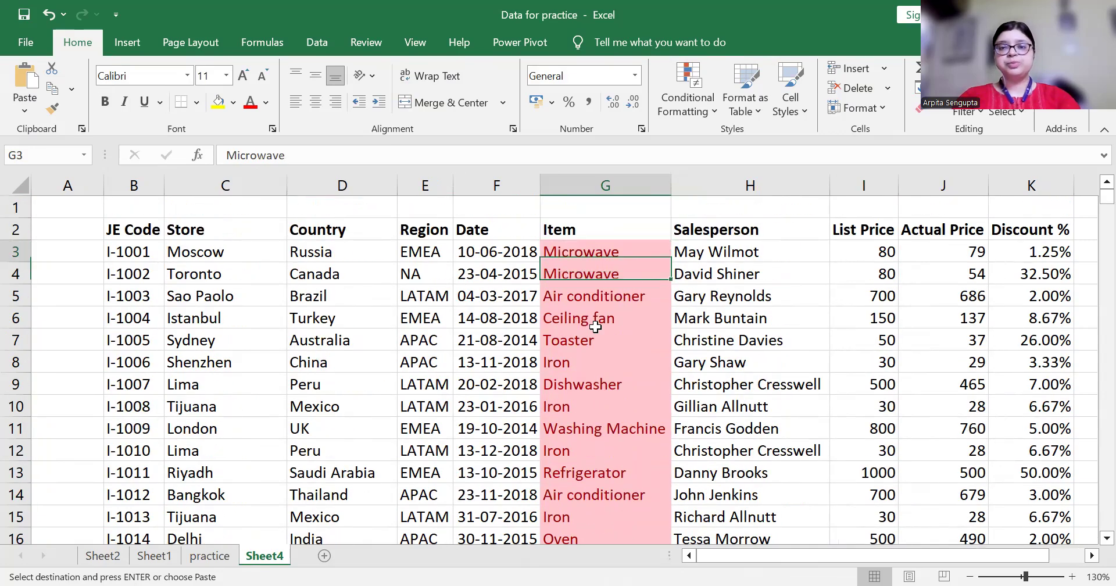
{"action": "key", "text": "Down"}
{"action": "key", "text": "Up"}
{"action": "key", "text": "Up"}
{"action": "key", "text": "ctrl+shift+Down"}
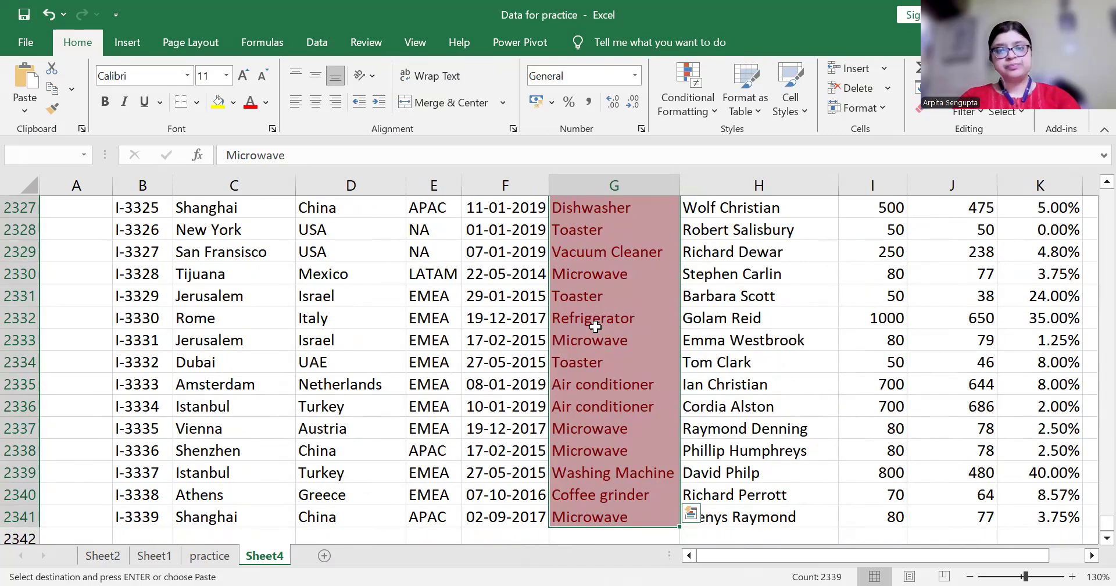
{"action": "key", "text": "Up"}
{"action": "key", "text": "Down"}
{"action": "key", "text": "Left"}
{"action": "key", "text": "Left"}
{"action": "key", "text": "Left"}
{"action": "key", "text": "Left"}
{"action": "key", "text": "Left"}
{"action": "key", "text": "Right"}
{"action": "key", "text": "Right"}
{"action": "key", "text": "Right"}
{"action": "key", "text": "Right"}
{"action": "key", "text": "Left"}
{"action": "key", "text": "Left"}
{"action": "key", "text": "Right"}
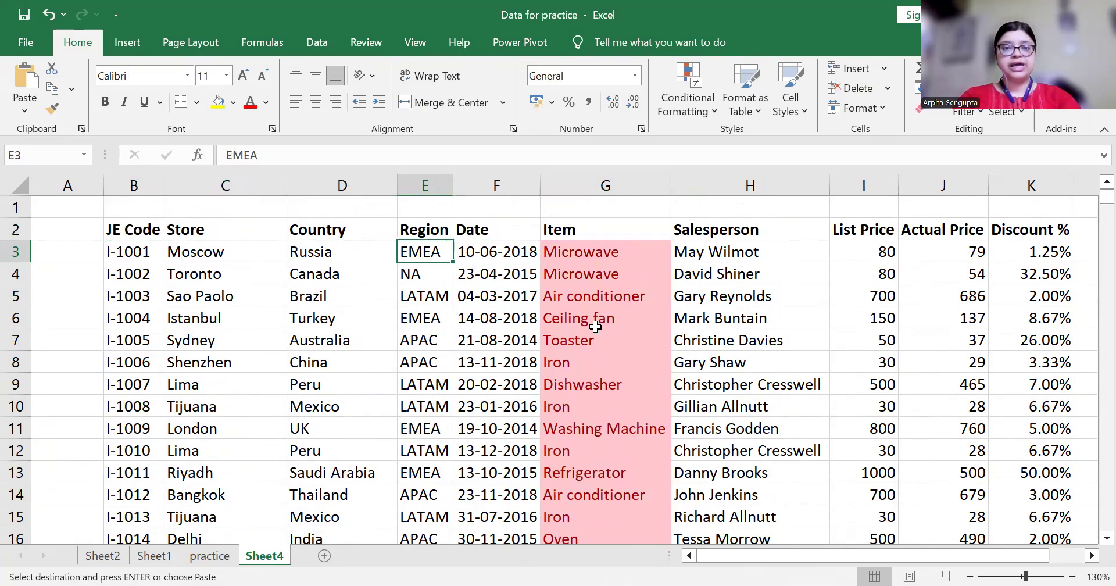
{"action": "key", "text": "Up"}
{"action": "key", "text": "Down"}
{"action": "key", "text": "Right"}
{"action": "key", "text": "Right"}
{"action": "key", "text": "Right"}
{"action": "key", "text": "Up"}
{"action": "key", "text": "Down"}
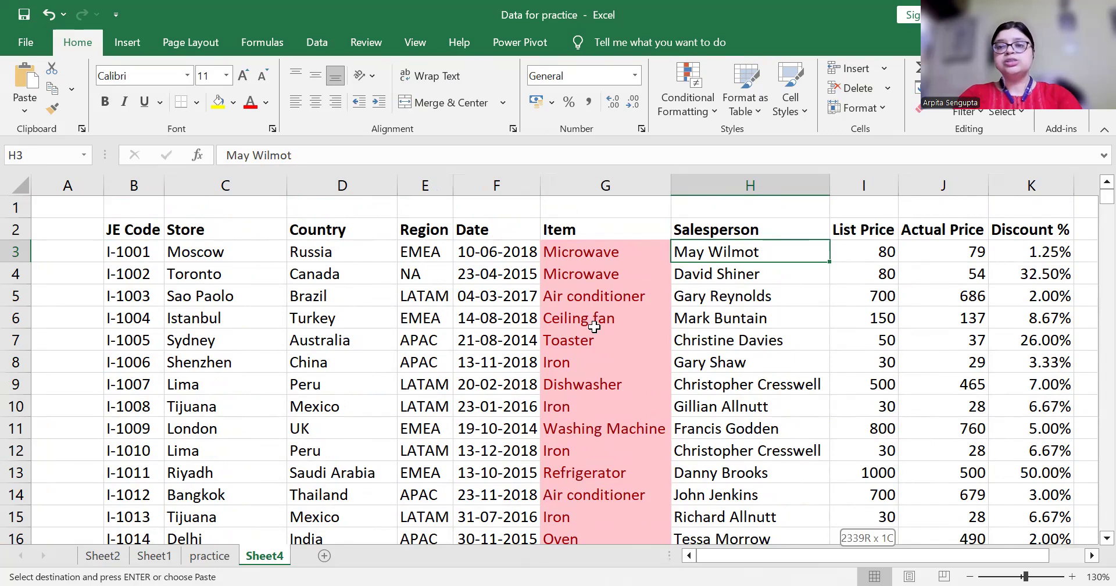
{"action": "key", "text": "ctrl+shift+Down"}
Apply a light red Duplicate Values rule to the Salesperson cells H3:H2341
{"action": "left_click", "coordinate": [695, 100]}
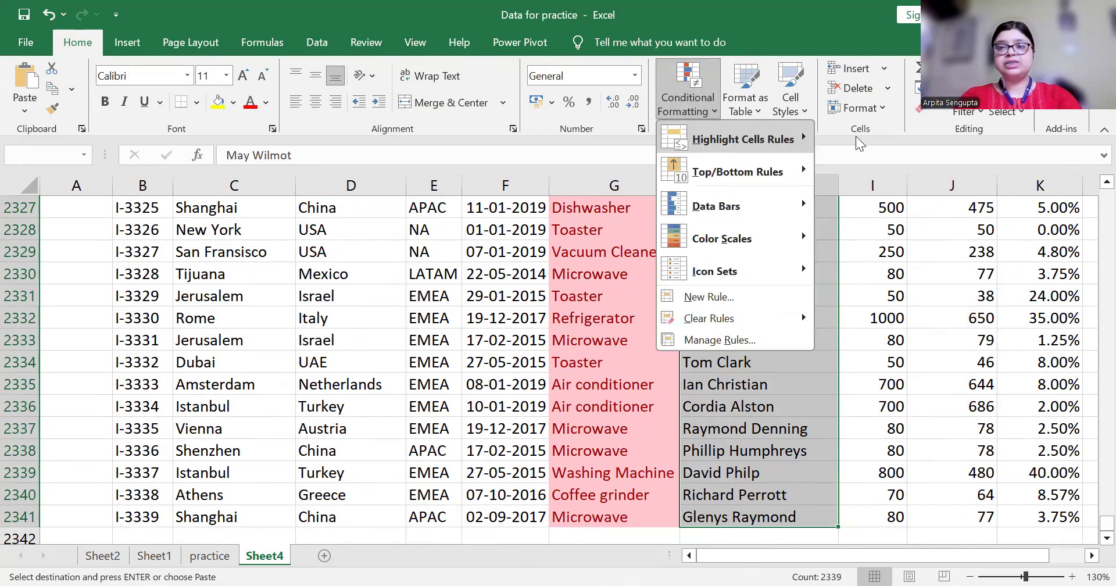
{"action": "mouse_move", "coordinate": [727, 145]}
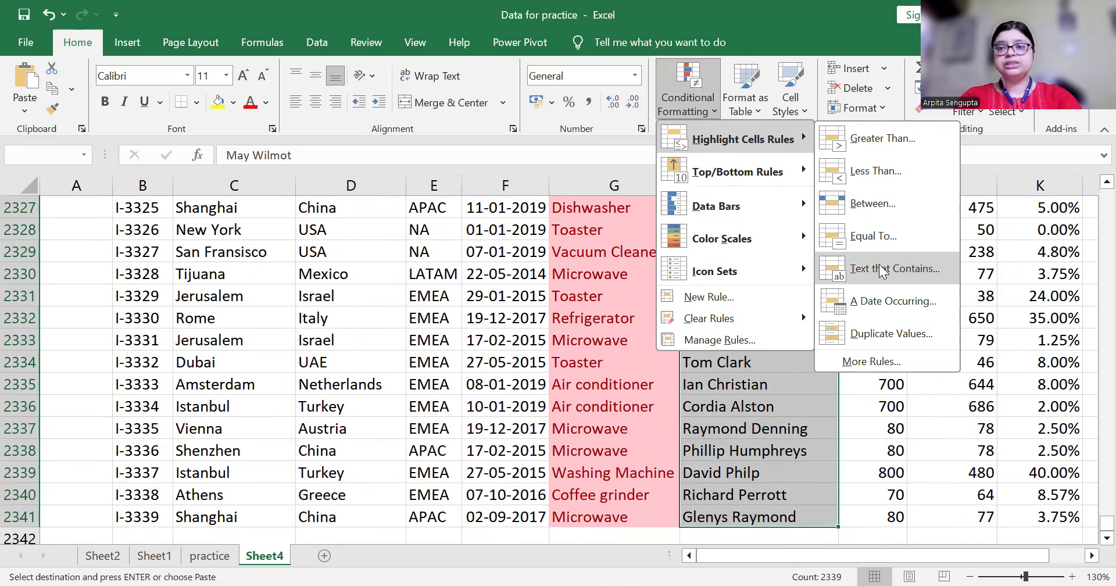
{"action": "left_click", "coordinate": [891, 333]}
{"action": "key", "text": "Return"}
{"action": "left_click", "coordinate": [763, 314]}
Select the List Price values from I3 down to the last row
{"action": "key", "text": "ctrl+Up"}
{"action": "key", "text": "Down"}
{"action": "key", "text": "Right"}
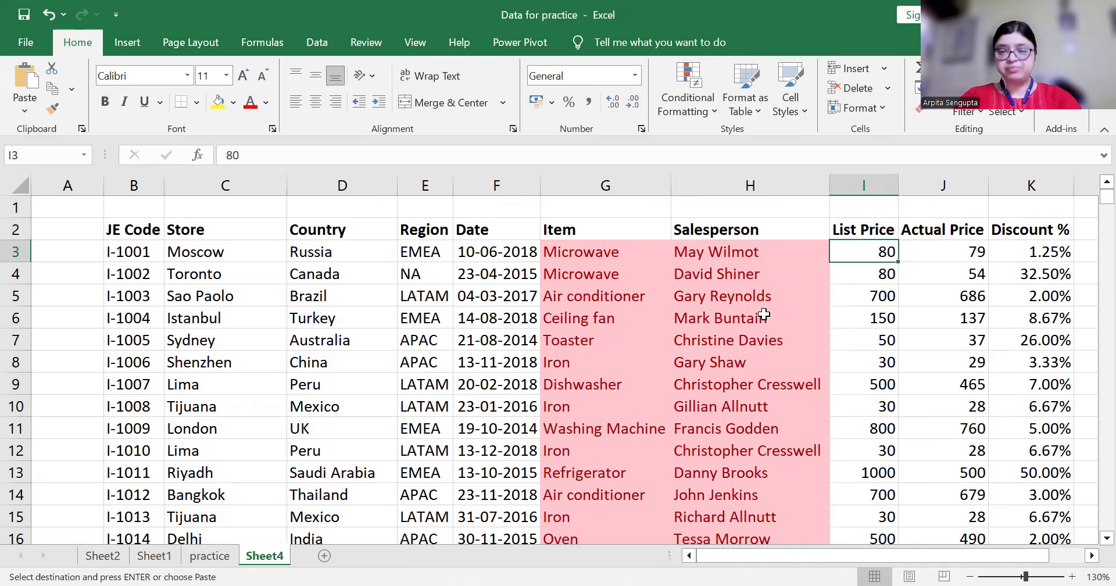
{"action": "key", "text": "ctrl+shift+Down"}
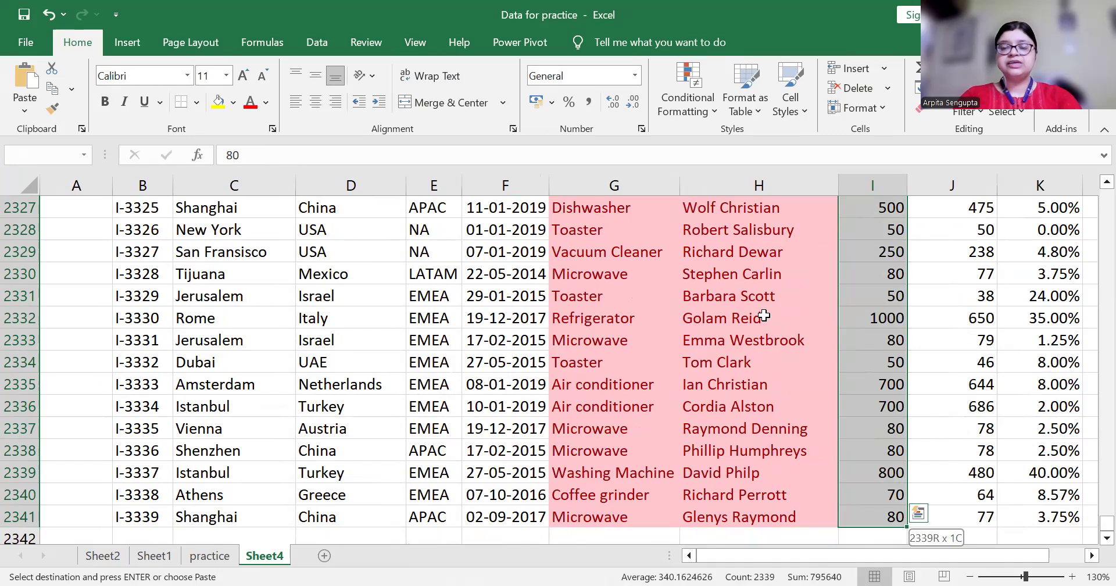
Apply the light red Duplicate Values rule to the List Price cells I3:I2341
{"action": "left_click", "coordinate": [713, 113]}
{"action": "mouse_move", "coordinate": [736, 140]}
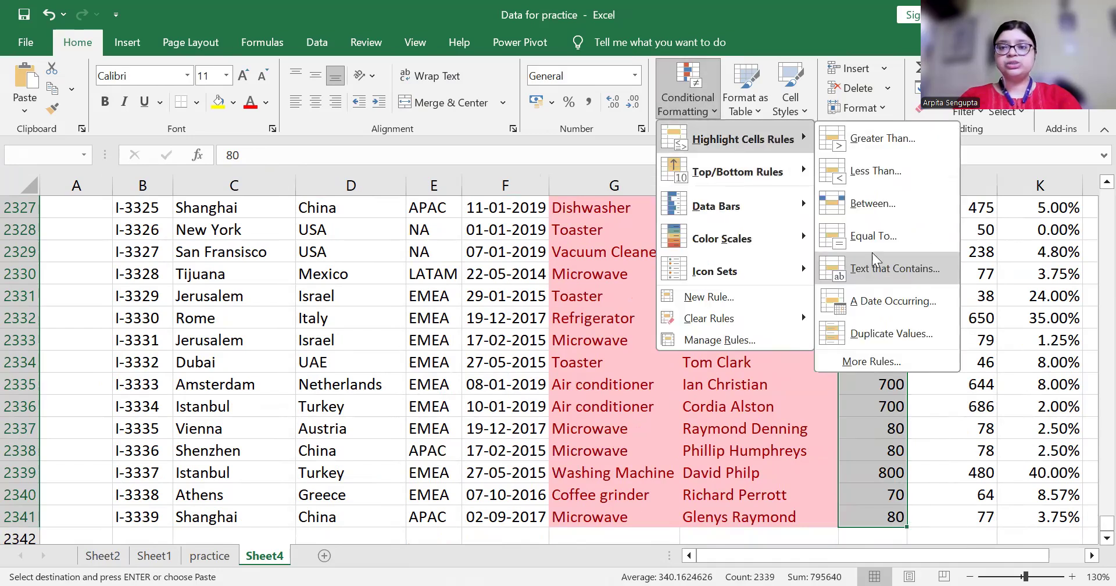
{"action": "left_click", "coordinate": [882, 334]}
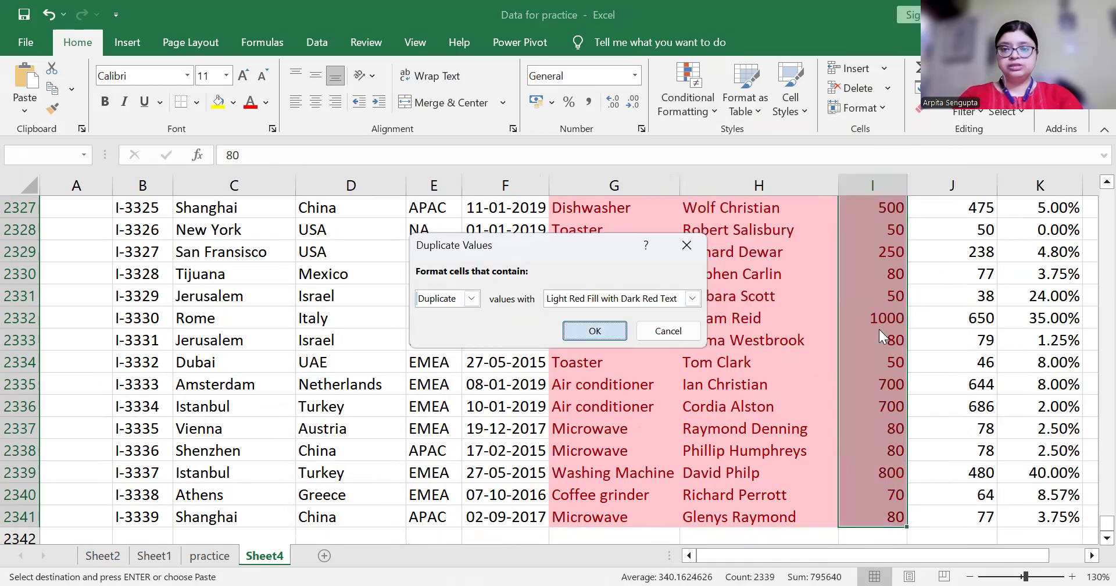
{"action": "key", "text": "Return"}
Step through the List Price values to check the duplicate highlighting
{"action": "key", "text": "ctrl+shift+Down"}
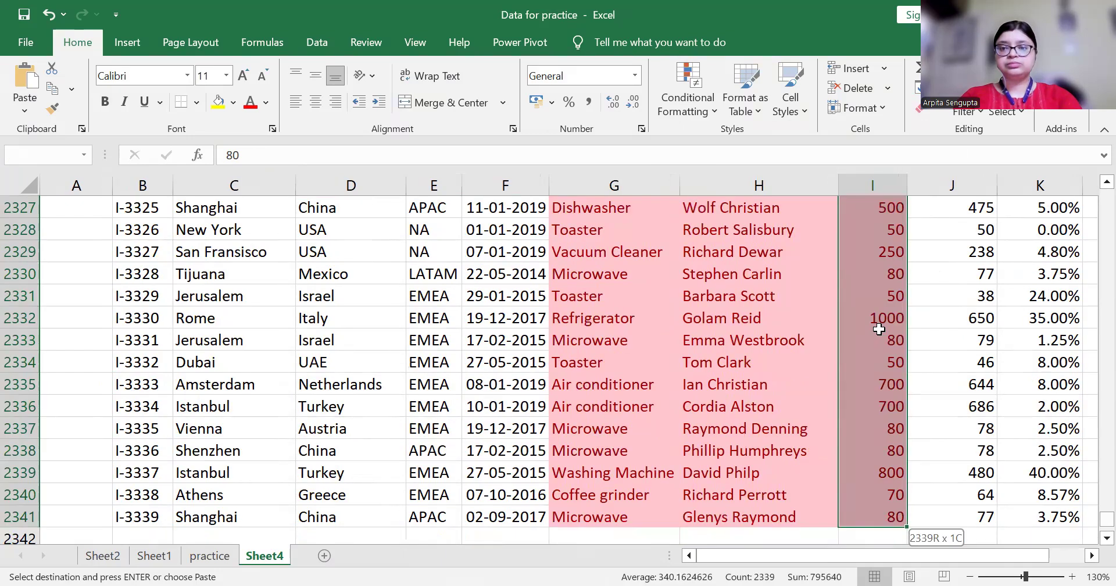
{"action": "key", "text": "ctrl+Up"}
{"action": "key", "text": "Down"}
{"action": "key", "text": "Down"}
{"action": "key", "text": "Down"}
{"action": "key", "text": "Down"}
{"action": "key", "text": "Down"}
{"action": "key", "text": "Down"}
{"action": "key", "text": "Down"}
{"action": "key", "text": "Down"}
{"action": "key", "text": "Down"}
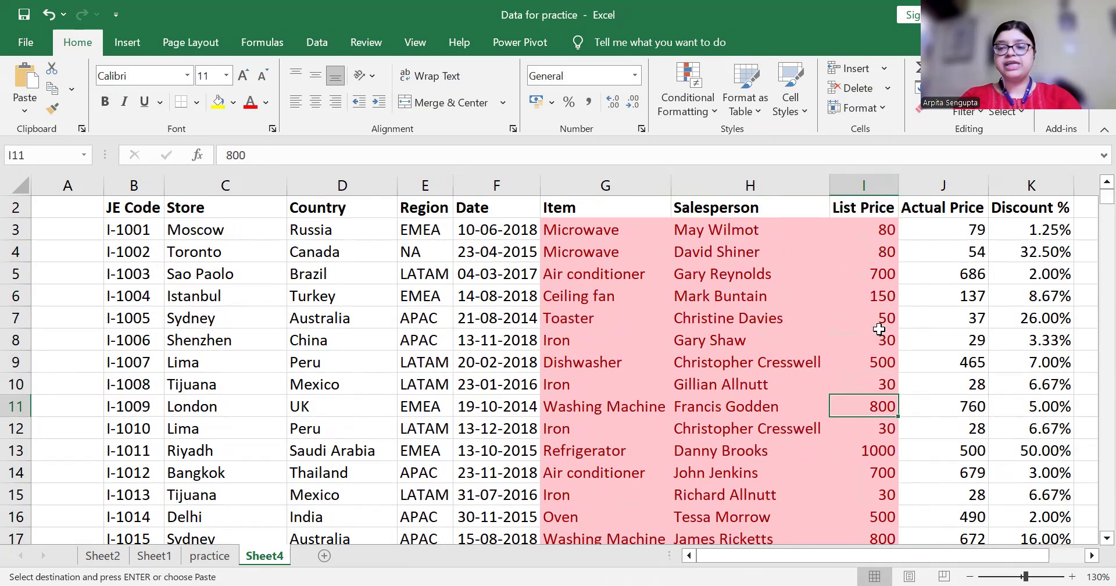
{"action": "key", "text": "Up"}
{"action": "key", "text": "Up"}
{"action": "key", "text": "Up"}
{"action": "key", "text": "Down"}
{"action": "key", "text": "Up"}
{"action": "key", "text": "Up"}
{"action": "key", "text": "Down"}
{"action": "key", "text": "Down"}
{"action": "key", "text": "Down"}
{"action": "key", "text": "Down"}
{"action": "key", "text": "Down"}
{"action": "key", "text": "Down"}
{"action": "key", "text": "Down"}
{"action": "key", "text": "Down"}
{"action": "key", "text": "Down"}
{"action": "key", "text": "Down"}
{"action": "key", "text": "Down"}
{"action": "key", "text": "Down"}
{"action": "key", "text": "Down"}
{"action": "key", "text": "Down"}
{"action": "key", "text": "Down"}
{"action": "key", "text": "Down"}
{"action": "key", "text": "Down"}
{"action": "key", "text": "Down"}
{"action": "key", "text": "Down"}
{"action": "key", "text": "Down"}
{"action": "key", "text": "Down"}
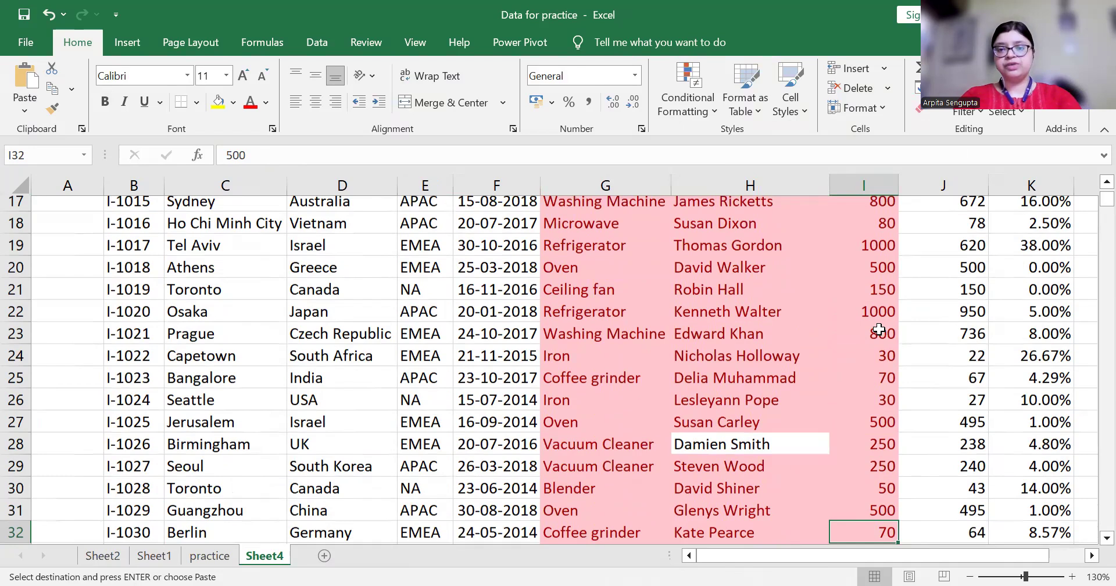
Browse the Salesperson column for unhighlighted unique names like the one in row 231
{"action": "scroll", "coordinate": [879, 329], "scroll_direction": "down", "scroll_amount": 1}
{"action": "key", "text": "Left"}
{"action": "key", "text": "Up"}
{"action": "key", "text": "Up"}
{"action": "key", "text": "Up"}
{"action": "key", "text": "Up"}
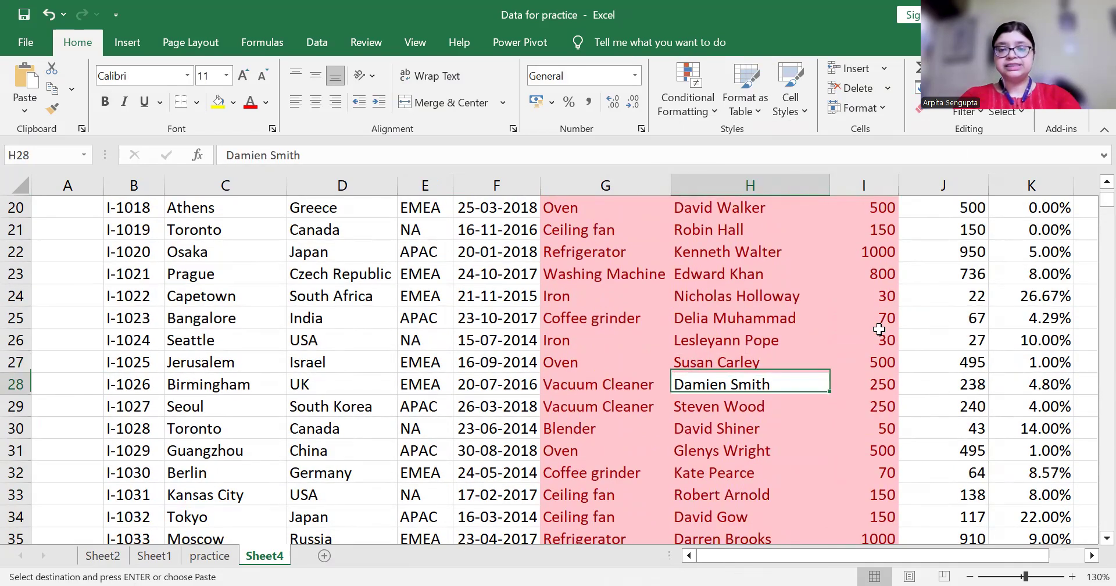
{"action": "key", "text": "ctrl+Up"}
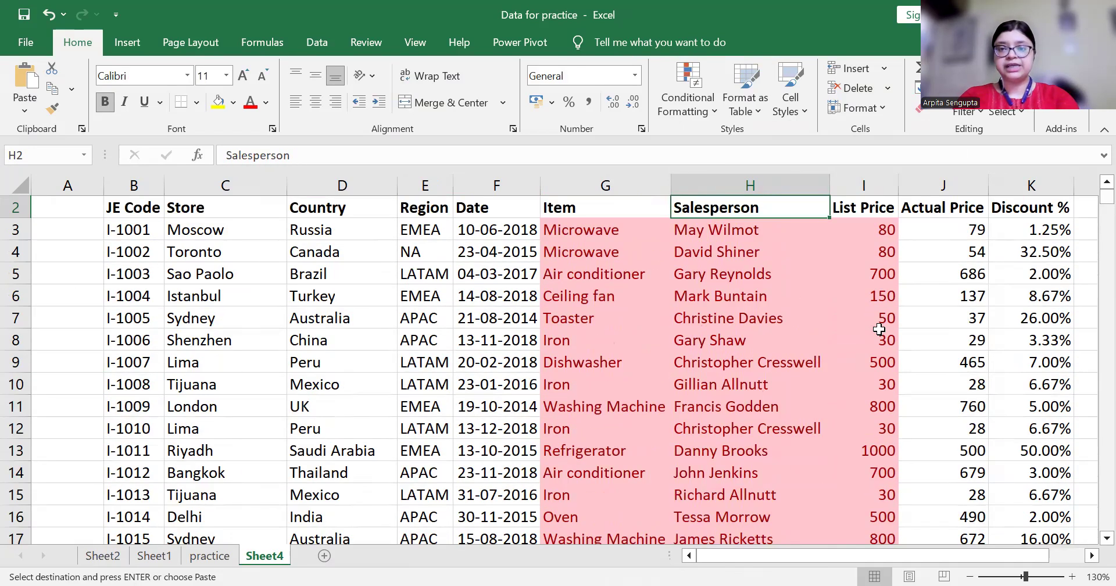
{"action": "key", "text": "Up"}
{"action": "key", "text": "Left"}
{"action": "key", "text": "Down"}
{"action": "key", "text": "Right"}
{"action": "key", "text": "Down"}
{"action": "key", "text": "Down"}
{"action": "key", "text": "Down"}
{"action": "key", "text": "Down"}
{"action": "key", "text": "Down"}
{"action": "key", "text": "Down"}
{"action": "key", "text": "Down"}
{"action": "key", "text": "Down"}
{"action": "key", "text": "Down"}
{"action": "key", "text": "Down"}
{"action": "key", "text": "Down"}
{"action": "key", "text": "Down"}
{"action": "key", "text": "Down"}
{"action": "key", "text": "Down"}
{"action": "key", "text": "Down"}
{"action": "key", "text": "Down"}
{"action": "key", "text": "Down"}
{"action": "key", "text": "Down"}
{"action": "key", "text": "Down"}
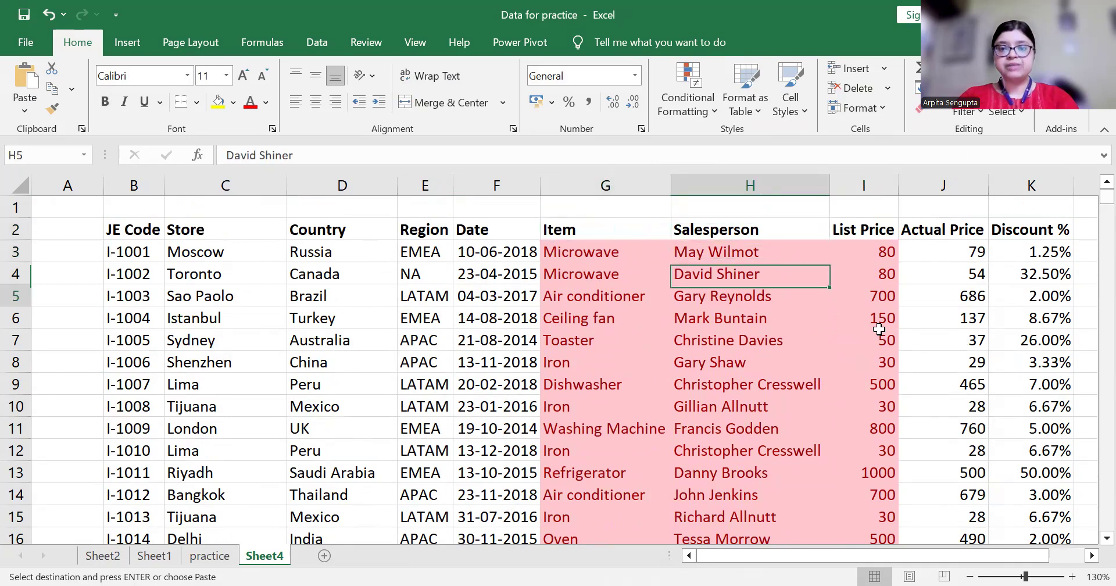
{"action": "key", "text": "Down"}
{"action": "key", "text": "Down"}
{"action": "key", "text": "Down"}
{"action": "key", "text": "Down"}
{"action": "key", "text": "Down"}
{"action": "key", "text": "Down"}
{"action": "key", "text": "Down"}
{"action": "key", "text": "Down"}
{"action": "key", "text": "Down"}
{"action": "key", "text": "Down"}
{"action": "key", "text": "Down"}
{"action": "key", "text": "Down"}
{"action": "key", "text": "Down"}
{"action": "key", "text": "Down"}
{"action": "key", "text": "Down"}
{"action": "key", "text": "Down"}
{"action": "key", "text": "Down"}
{"action": "key", "text": "Down"}
{"action": "key", "text": "Up"}
{"action": "key", "text": "Up"}
{"action": "key", "text": "Up"}
{"action": "key", "text": "Up"}
{"action": "key", "text": "Up"}
{"action": "key", "text": "Up"}
{"action": "key", "text": "Up"}
{"action": "key", "text": "Up"}
{"action": "key", "text": "Up"}
{"action": "key", "text": "Up"}
{"action": "key", "text": "Up"}
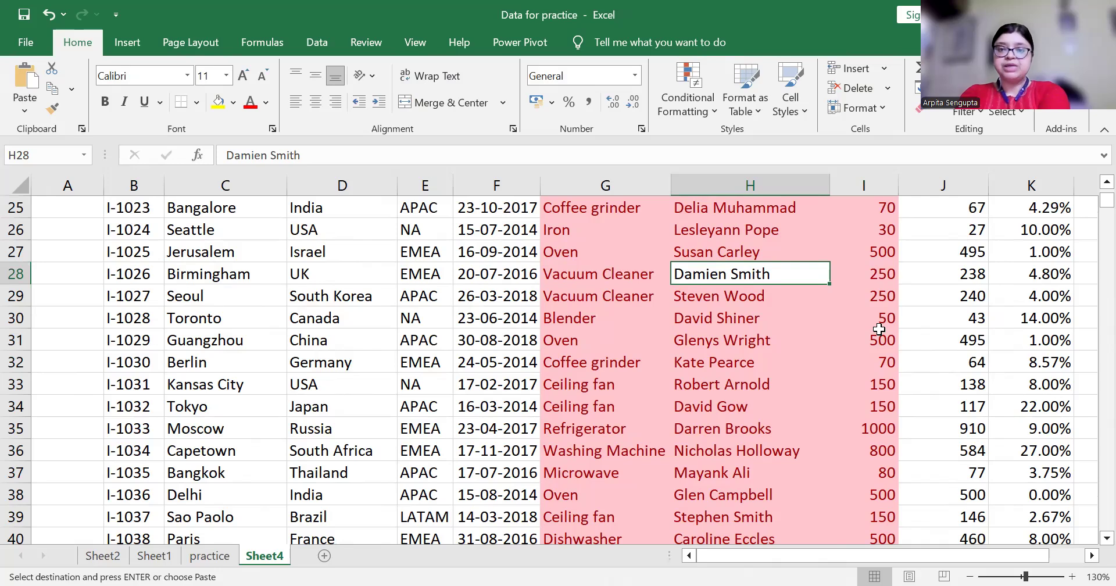
{"action": "key", "text": "Down"}
{"action": "key", "text": "Down"}
{"action": "key", "text": "Down"}
{"action": "key", "text": "Down"}
{"action": "key", "text": "Down"}
{"action": "key", "text": "Down"}
{"action": "key", "text": "Down"}
{"action": "key", "text": "Down"}
{"action": "key", "text": "Down"}
{"action": "key", "text": "Down"}
{"action": "key", "text": "Down"}
{"action": "key", "text": "Down"}
{"action": "key", "text": "Down"}
{"action": "key", "text": "Down"}
{"action": "key", "text": "Down"}
{"action": "key", "text": "Down"}
{"action": "key", "text": "Down"}
{"action": "key", "text": "Down"}
{"action": "key", "text": "Down"}
{"action": "key", "text": "Down"}
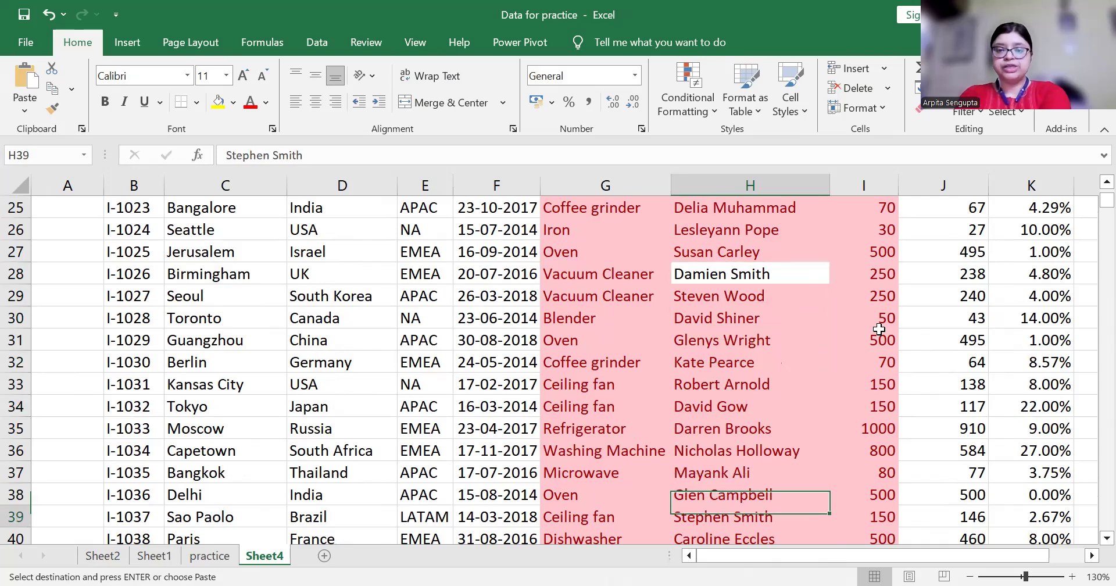
{"action": "key", "text": "Down"}
{"action": "key", "text": "Down"}
{"action": "key", "text": "Down"}
{"action": "key", "text": "Down"}
{"action": "key", "text": "Down"}
{"action": "key", "text": "Down"}
{"action": "key", "text": "Down"}
{"action": "key", "text": "Down"}
{"action": "key", "text": "Down"}
{"action": "key", "text": "Down"}
{"action": "key", "text": "Down"}
{"action": "key", "text": "Down"}
{"action": "key", "text": "Down"}
{"action": "key", "text": "Down"}
{"action": "key", "text": "Down"}
{"action": "key", "text": "Down"}
{"action": "key", "text": "Down"}
{"action": "key", "text": "Down"}
{"action": "key", "text": "Down"}
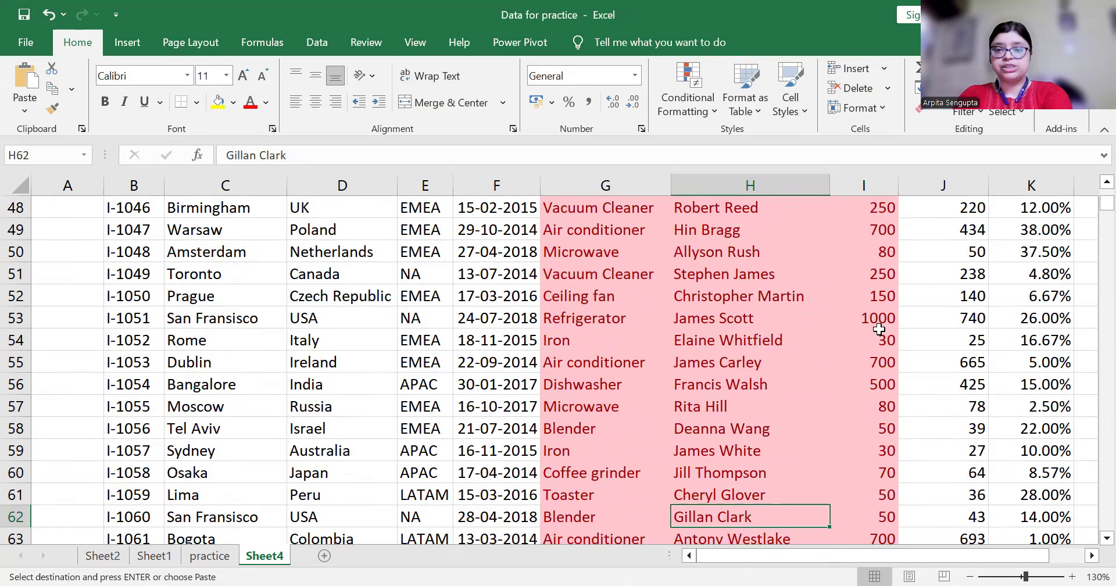
{"action": "key", "text": "Down"}
{"action": "key", "text": "Down"}
{"action": "key", "text": "Down"}
{"action": "key", "text": "Down"}
{"action": "key", "text": "Down"}
{"action": "key", "text": "Down"}
{"action": "key", "text": "Down"}
{"action": "key", "text": "Down"}
{"action": "key", "text": "Down"}
{"action": "key", "text": "Down"}
{"action": "key", "text": "Down"}
{"action": "key", "text": "Down"}
{"action": "key", "text": "Down"}
{"action": "key", "text": "Down"}
{"action": "key", "text": "Down"}
{"action": "key", "text": "Down"}
{"action": "key", "text": "Down"}
{"action": "key", "text": "Down"}
{"action": "key", "text": "Down"}
{"action": "key", "text": "Down"}
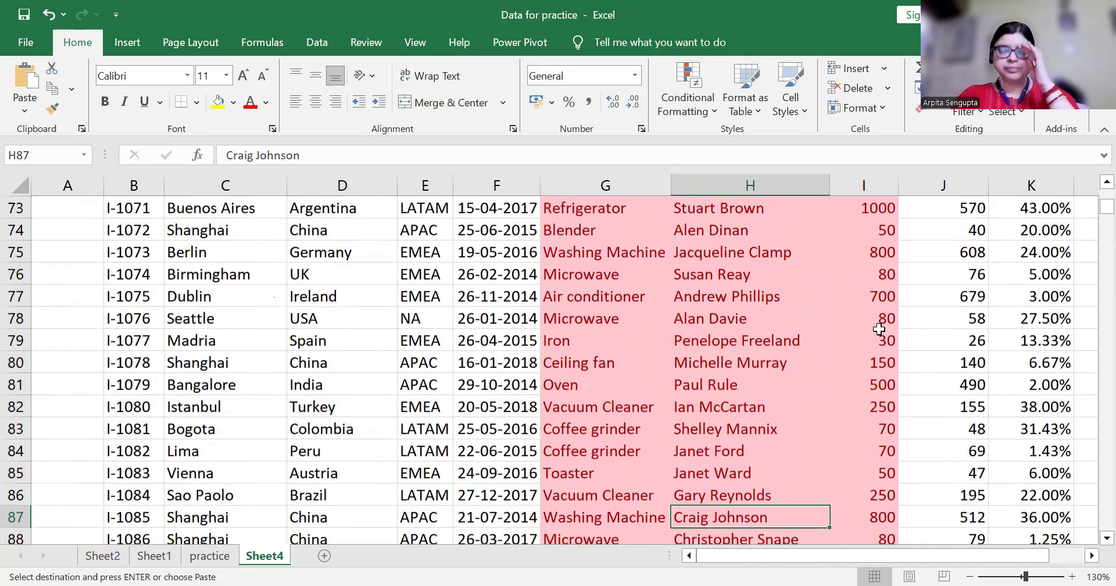
{"action": "key", "text": "Down"}
{"action": "key", "text": "Down"}
{"action": "key", "text": "Down"}
{"action": "key", "text": "Down"}
{"action": "key", "text": "Down"}
{"action": "key", "text": "Down"}
{"action": "key", "text": "Down"}
{"action": "key", "text": "Down"}
{"action": "key", "text": "Down"}
{"action": "key", "text": "Down"}
{"action": "key", "text": "Down"}
{"action": "key", "text": "Down"}
{"action": "key", "text": "Down"}
{"action": "key", "text": "Down"}
{"action": "key", "text": "Down"}
{"action": "key", "text": "Down"}
{"action": "key", "text": "Down"}
{"action": "key", "text": "Down"}
{"action": "key", "text": "Down"}
{"action": "key", "text": "Down"}
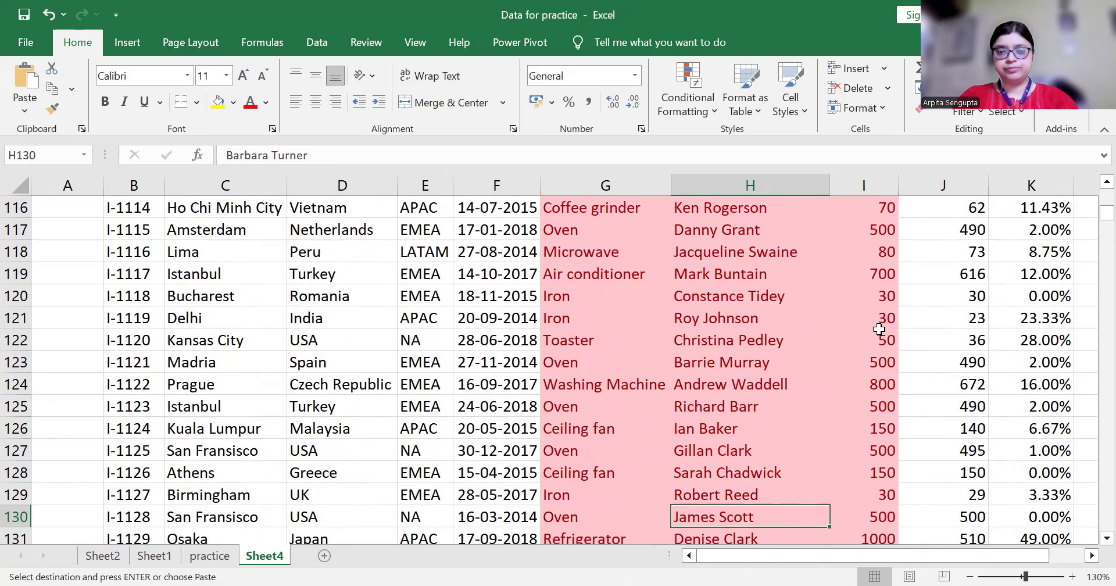
{"action": "key", "text": "Down"}
{"action": "key", "text": "Down"}
{"action": "key", "text": "Down"}
{"action": "key", "text": "Down"}
{"action": "key", "text": "Down"}
{"action": "key", "text": "Down"}
{"action": "key", "text": "Down"}
{"action": "key", "text": "Down"}
{"action": "key", "text": "Down"}
{"action": "key", "text": "Down"}
{"action": "key", "text": "Down"}
{"action": "key", "text": "Down"}
{"action": "key", "text": "Down"}
{"action": "key", "text": "Down"}
{"action": "key", "text": "Down"}
{"action": "key", "text": "Down"}
{"action": "key", "text": "Down"}
{"action": "key", "text": "Down"}
{"action": "key", "text": "Down"}
{"action": "key", "text": "Down"}
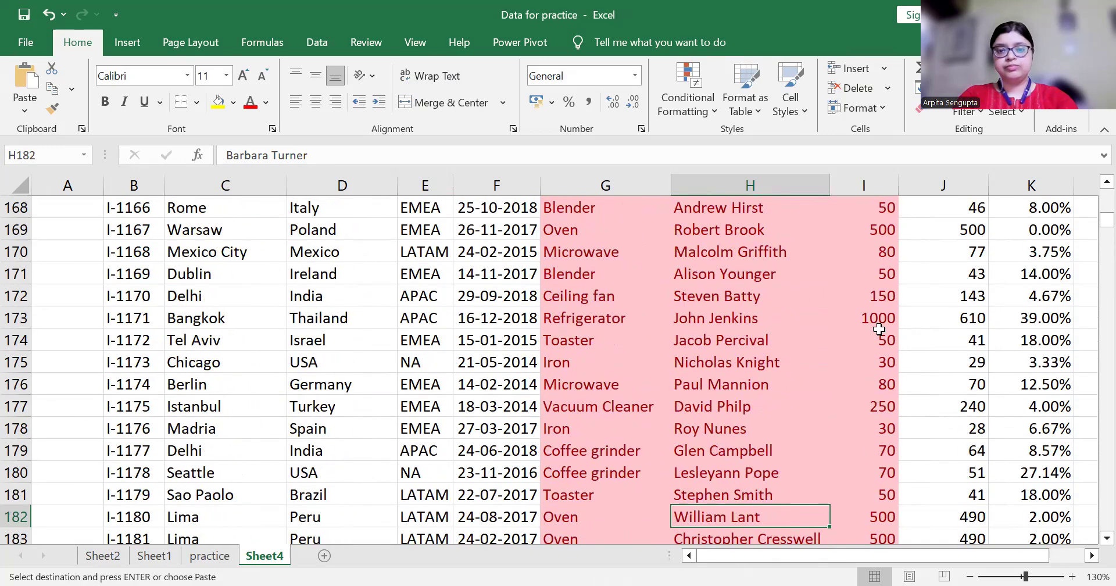
{"action": "key", "text": "Down"}
{"action": "key", "text": "Down"}
{"action": "key", "text": "Up"}
{"action": "key", "text": "Up"}
{"action": "key", "text": "Up"}
{"action": "key", "text": "Up"}
{"action": "key", "text": "Up"}
{"action": "key", "text": "Up"}
{"action": "key", "text": "Up"}
{"action": "key", "text": "Up"}
{"action": "key", "text": "Up"}
{"action": "key", "text": "Up"}
{"action": "key", "text": "Up"}
{"action": "key", "text": "Up"}
{"action": "key", "text": "Up"}
{"action": "key", "text": "Up"}
{"action": "key", "text": "Up"}
{"action": "key", "text": "Up"}
{"action": "key", "text": "Up"}
{"action": "key", "text": "Up"}
{"action": "key", "text": "Up"}
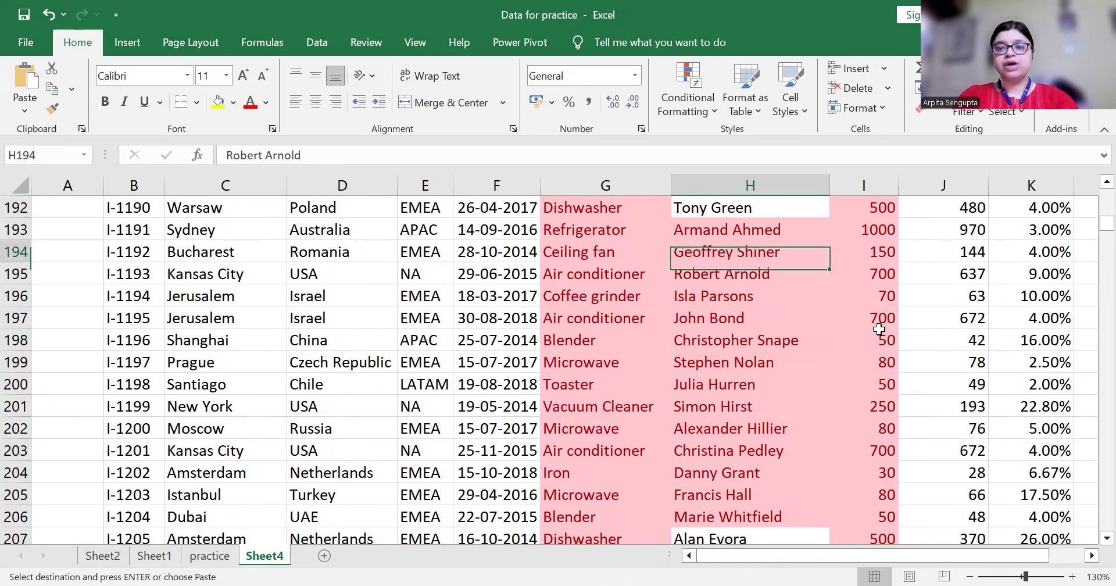
{"action": "key", "text": "Down"}
{"action": "key", "text": "Down"}
{"action": "key", "text": "Down"}
{"action": "key", "text": "Down"}
{"action": "key", "text": "Down"}
{"action": "key", "text": "Down"}
{"action": "key", "text": "Down"}
{"action": "key", "text": "Up"}
{"action": "key", "text": "Down"}
{"action": "key", "text": "Down"}
{"action": "key", "text": "Down"}
{"action": "key", "text": "Down"}
{"action": "key", "text": "Down"}
{"action": "key", "text": "Down"}
{"action": "key", "text": "Down"}
{"action": "key", "text": "Down"}
{"action": "key", "text": "Down"}
{"action": "key", "text": "Down"}
{"action": "key", "text": "Down"}
{"action": "key", "text": "Down"}
{"action": "key", "text": "Down"}
{"action": "key", "text": "Down"}
{"action": "key", "text": "Down"}
{"action": "key", "text": "Down"}
{"action": "key", "text": "Down"}
{"action": "key", "text": "Down"}
{"action": "key", "text": "Down"}
{"action": "key", "text": "Down"}
{"action": "key", "text": "Down"}
{"action": "key", "text": "Down"}
{"action": "key", "text": "Down"}
{"action": "key", "text": "Up"}
{"action": "key", "text": "Up"}
{"action": "key", "text": "Up"}
{"action": "key", "text": "Up"}
{"action": "key", "text": "Up"}
{"action": "key", "text": "Up"}
{"action": "key", "text": "Up"}
{"action": "key", "text": "Up"}
{"action": "key", "text": "Up"}
{"action": "key", "text": "Up"}
{"action": "key", "text": "Up"}
{"action": "key", "text": "Down"}
{"action": "key", "text": "Down"}
{"action": "key", "text": "Down"}
{"action": "key", "text": "Down"}
{"action": "key", "text": "Down"}
{"action": "key", "text": "Down"}
{"action": "key", "text": "Down"}
{"action": "key", "text": "Down"}
{"action": "key", "text": "Down"}
{"action": "key", "text": "Down"}
{"action": "key", "text": "Down"}
{"action": "key", "text": "Down"}
{"action": "key", "text": "Down"}
{"action": "key", "text": "Down"}
{"action": "key", "text": "Down"}
{"action": "key", "text": "Down"}
{"action": "key", "text": "Down"}
{"action": "key", "text": "Down"}
{"action": "key", "text": "Down"}
{"action": "key", "text": "Down"}
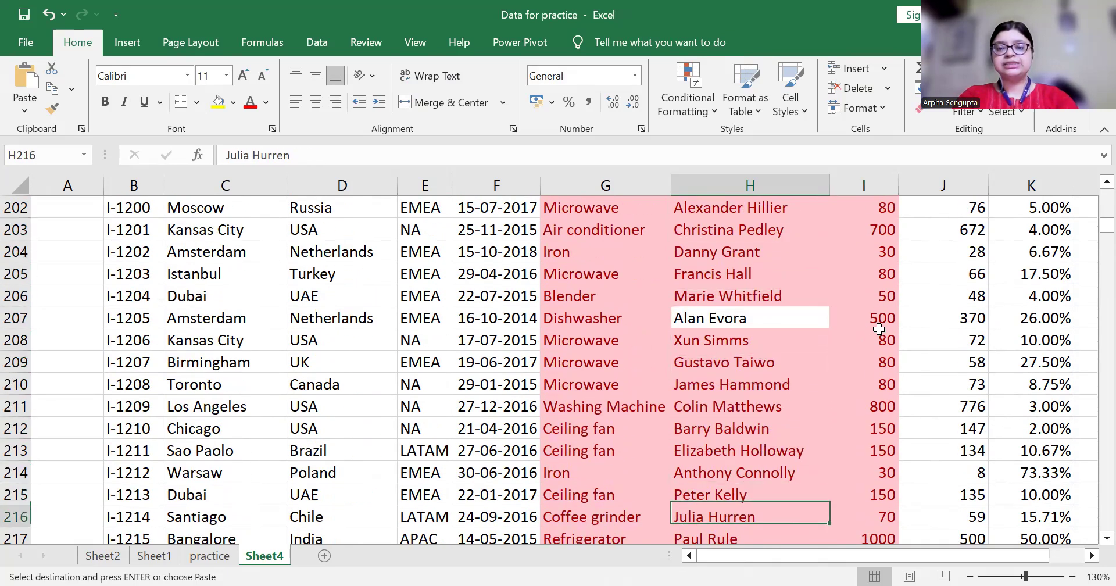
{"action": "key", "text": "Down"}
{"action": "key", "text": "Down"}
{"action": "key", "text": "Down"}
{"action": "key", "text": "Down"}
{"action": "key", "text": "Down"}
{"action": "key", "text": "Down"}
{"action": "key", "text": "Down"}
{"action": "key", "text": "Down"}
{"action": "key", "text": "Down"}
{"action": "key", "text": "Down"}
{"action": "key", "text": "Down"}
{"action": "key", "text": "Down"}
{"action": "key", "text": "Up"}
{"action": "key", "text": "Up"}
{"action": "key", "text": "Up"}
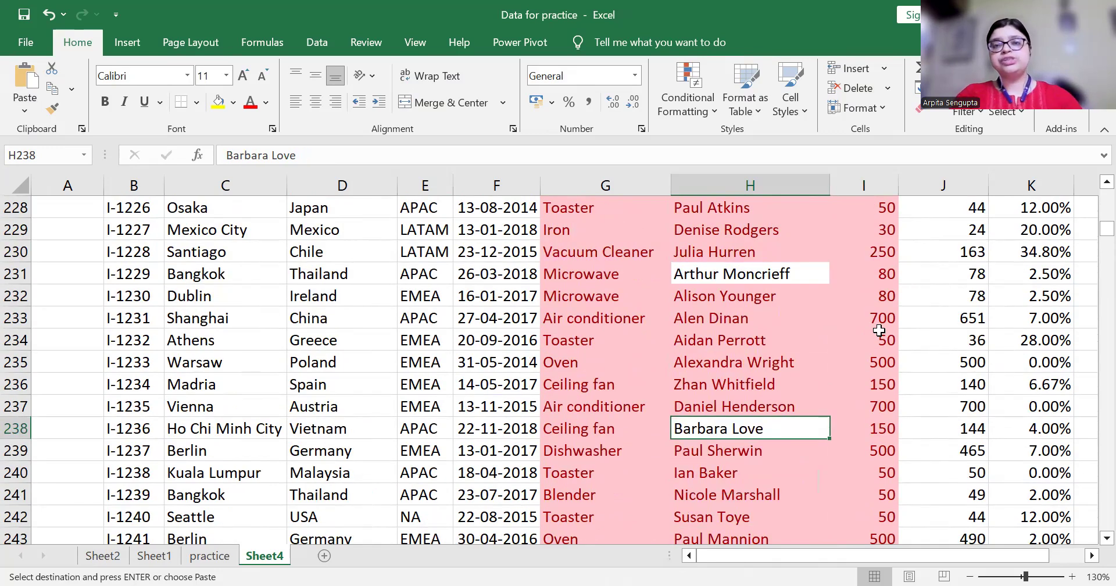
{"action": "key", "text": "Up"}
{"action": "key", "text": "Up"}
{"action": "key", "text": "Up"}
{"action": "key", "text": "Up"}
{"action": "key", "text": "Up"}
{"action": "key", "text": "Up"}
{"action": "key", "text": "Up"}
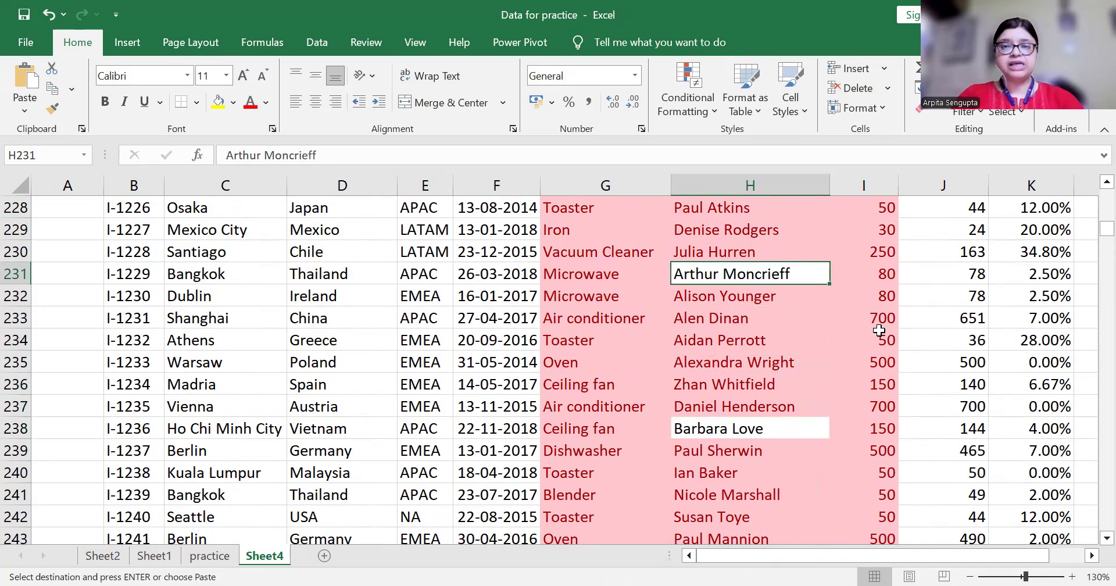
{"action": "key", "text": "Down"}
{"action": "key", "text": "Down"}
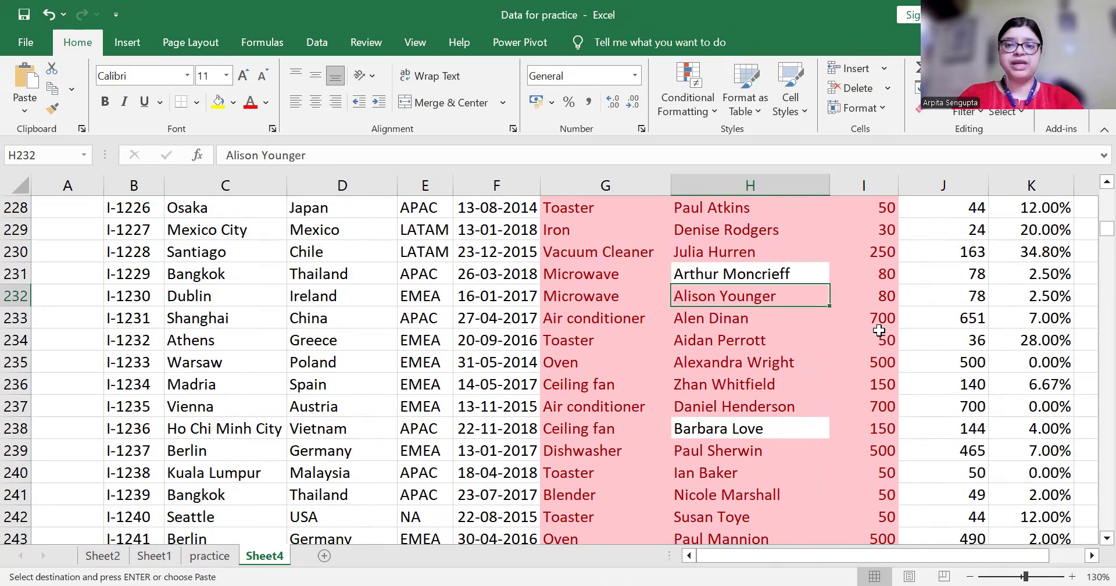
{"action": "key", "text": "Up"}
{"action": "key", "text": "Up"}
Select the Item, Salesperson and List Price data G3:I2341
{"action": "key", "text": "ctrl+Up"}
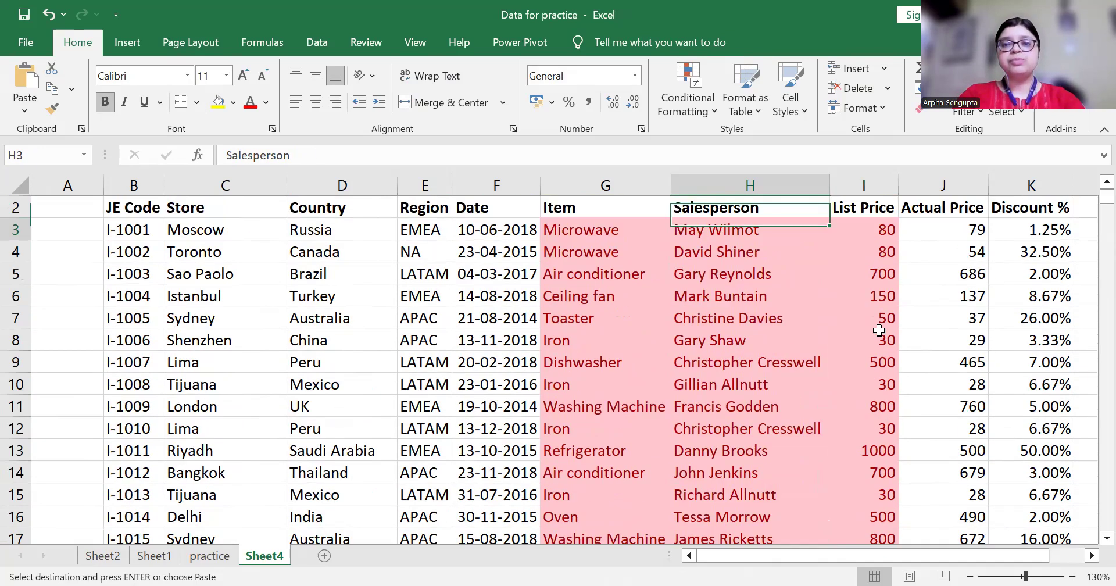
{"action": "key", "text": "Down"}
{"action": "key", "text": "Left"}
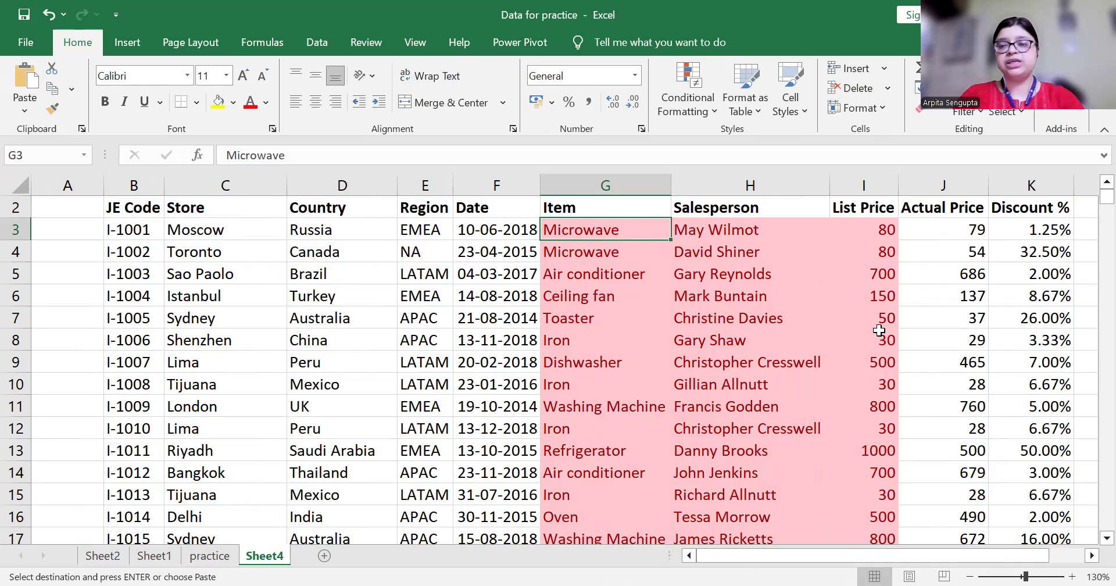
{"action": "key", "text": "shift+Right"}
{"action": "key", "text": "shift+Right"}
{"action": "key", "text": "ctrl+shift+Down"}
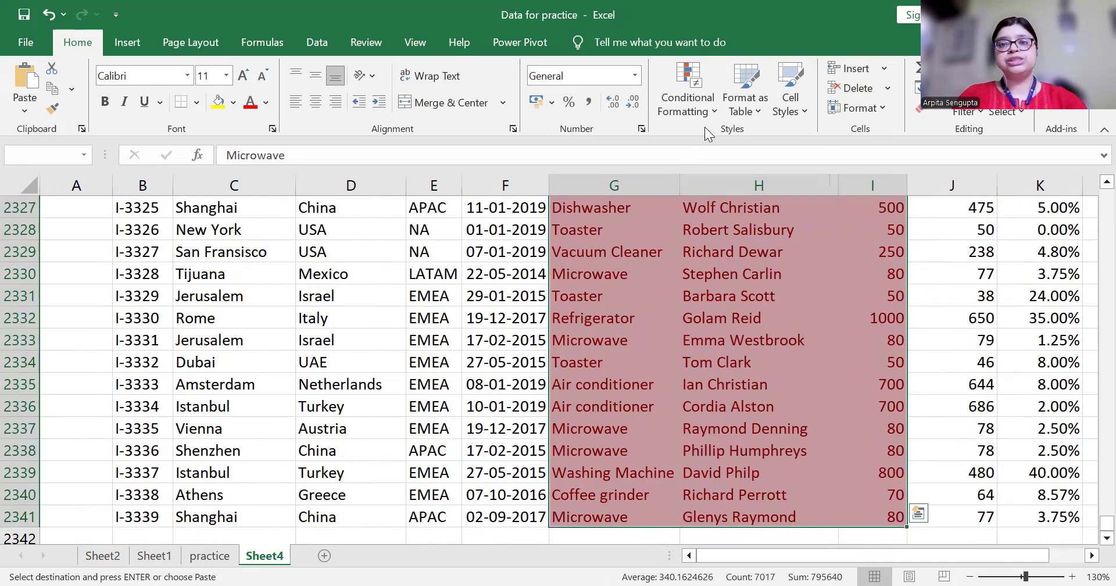
Clear the duplicate-highlight rules from the selected G3:I2341 range
{"action": "left_click", "coordinate": [705, 107]}
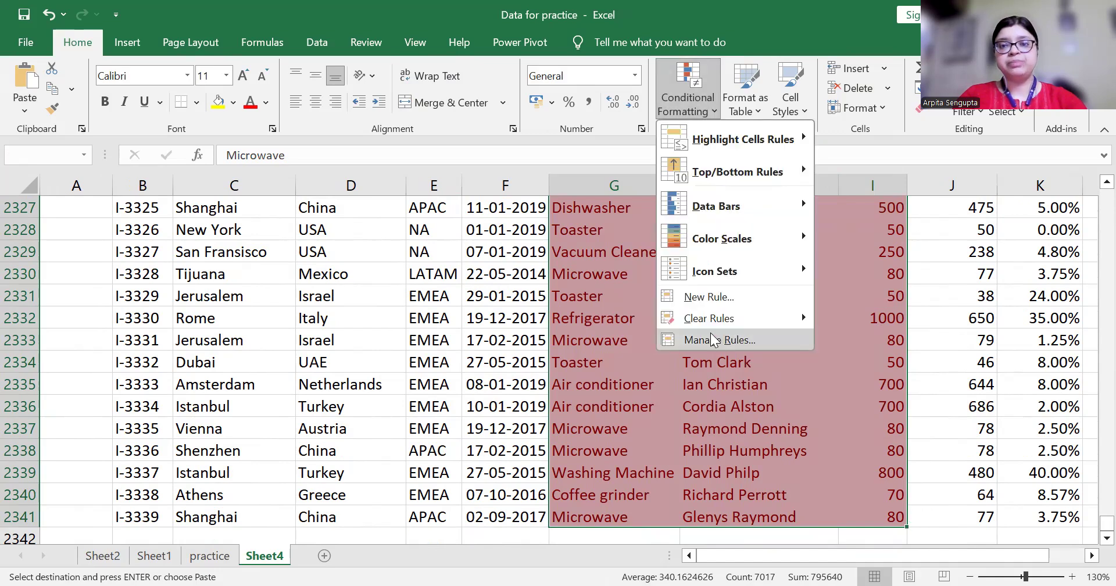
{"action": "mouse_move", "coordinate": [714, 331]}
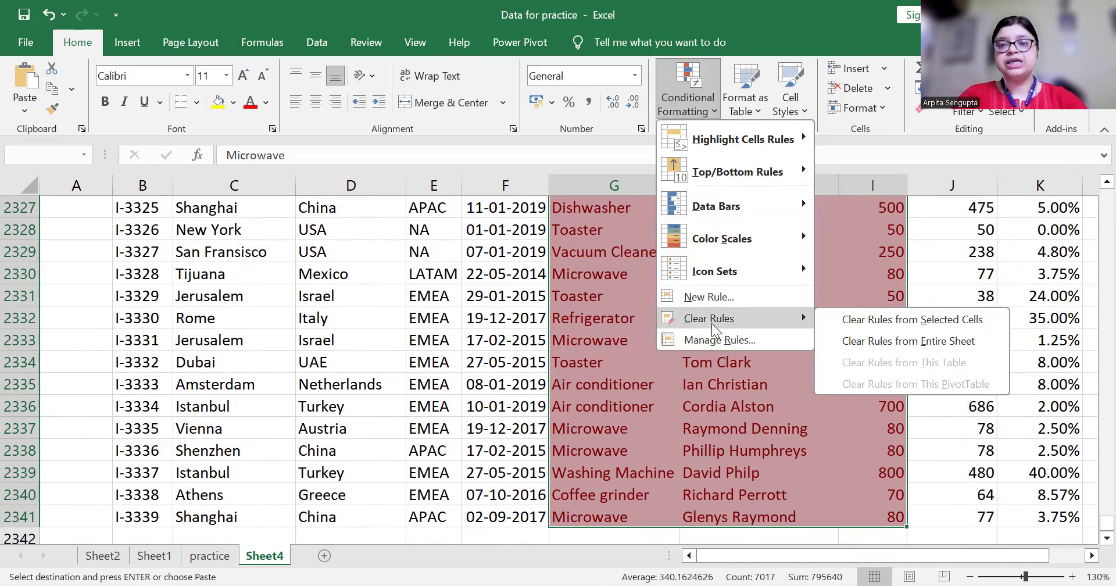
{"action": "left_click", "coordinate": [881, 321]}
{"action": "left_click", "coordinate": [605, 336]}
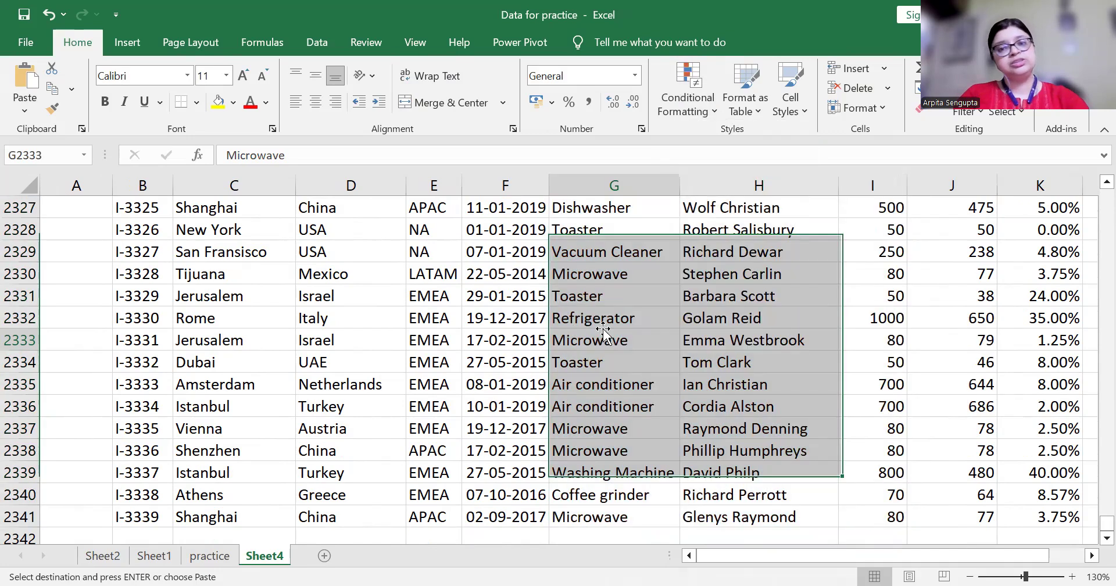
Move back to the top of the table, settling on the first List Price value
{"action": "key", "text": "ctrl+Up"}
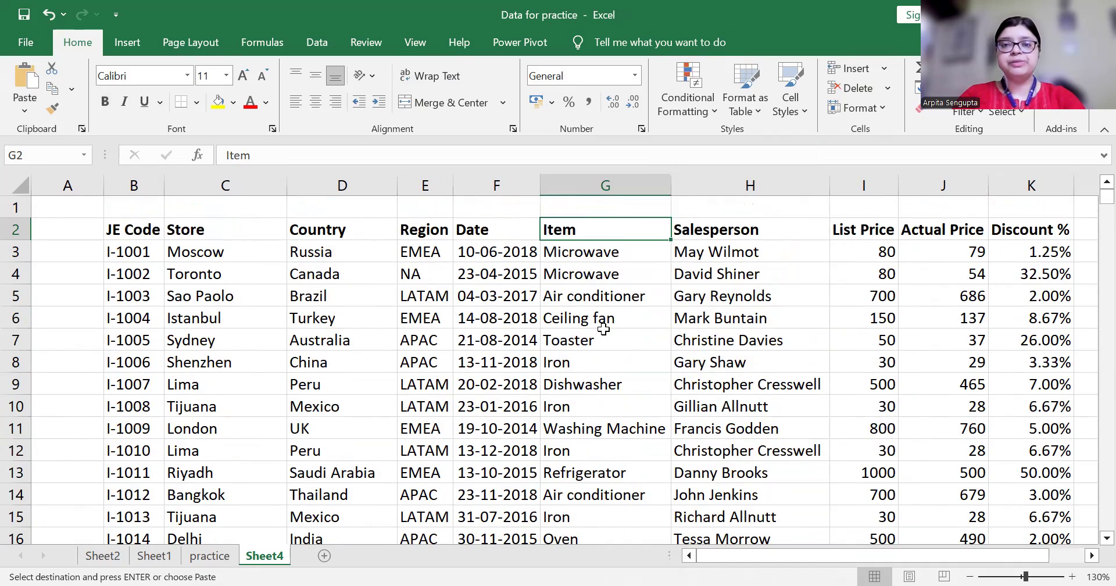
{"action": "key", "text": "Right"}
{"action": "key", "text": "Up"}
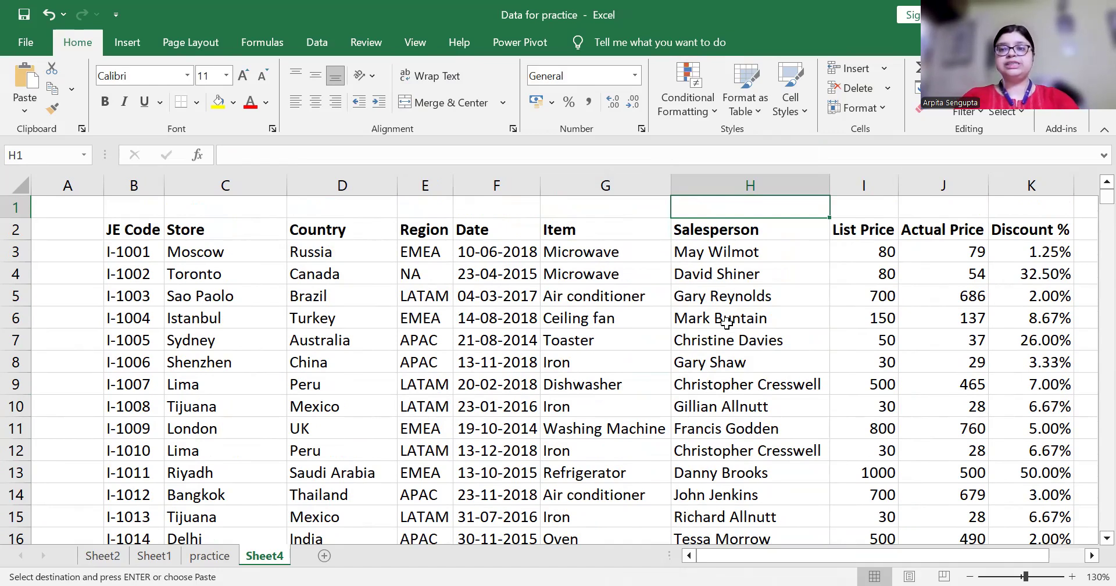
{"action": "key", "text": "Down"}
{"action": "key", "text": "Right"}
{"action": "key", "text": "Down"}
{"action": "key", "text": "Up"}
{"action": "key", "text": "Down"}
{"action": "key", "text": "Up"}
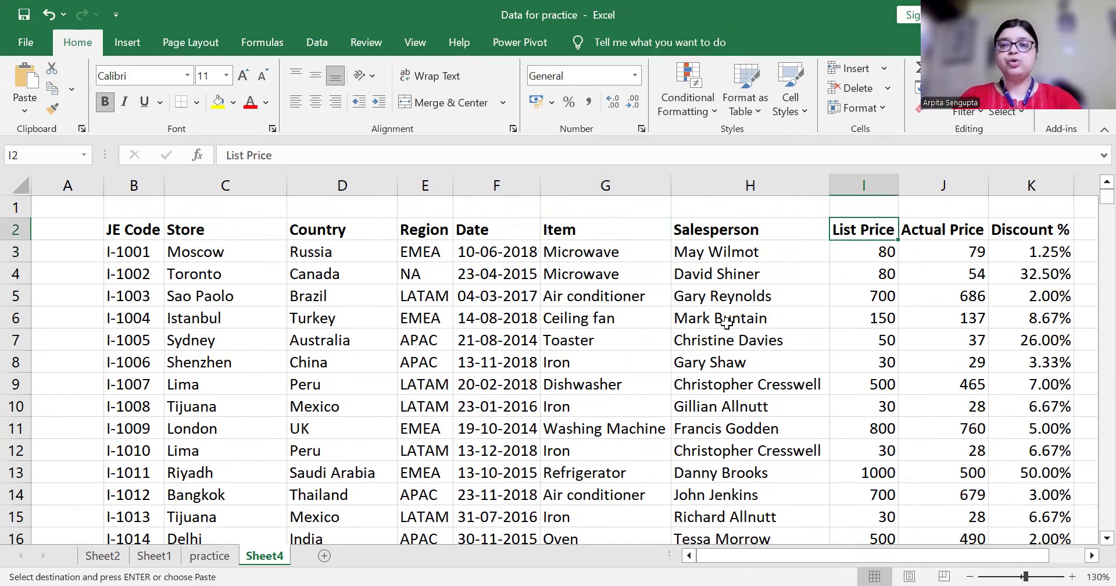
{"action": "key", "text": "Down"}
{"action": "key", "text": "Up"}
{"action": "key", "text": "Down"}
{"action": "key", "text": "Up"}
{"action": "key", "text": "Down"}
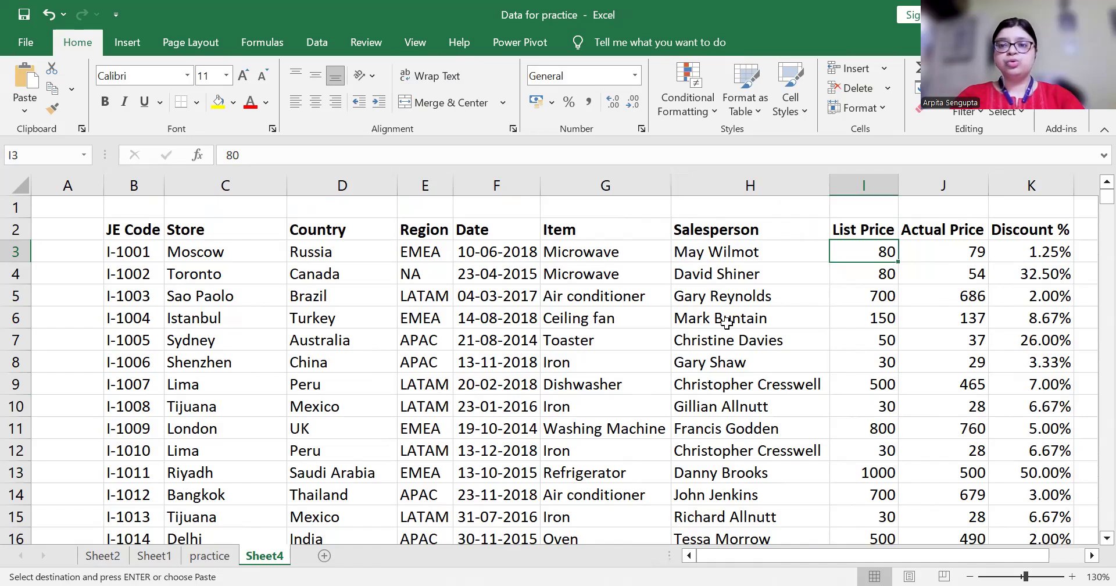
Select the List Price values I3:I2341
{"action": "key", "text": "Up"}
{"action": "key", "text": "Down"}
{"action": "key", "text": "Up"}
{"action": "key", "text": "Down"}
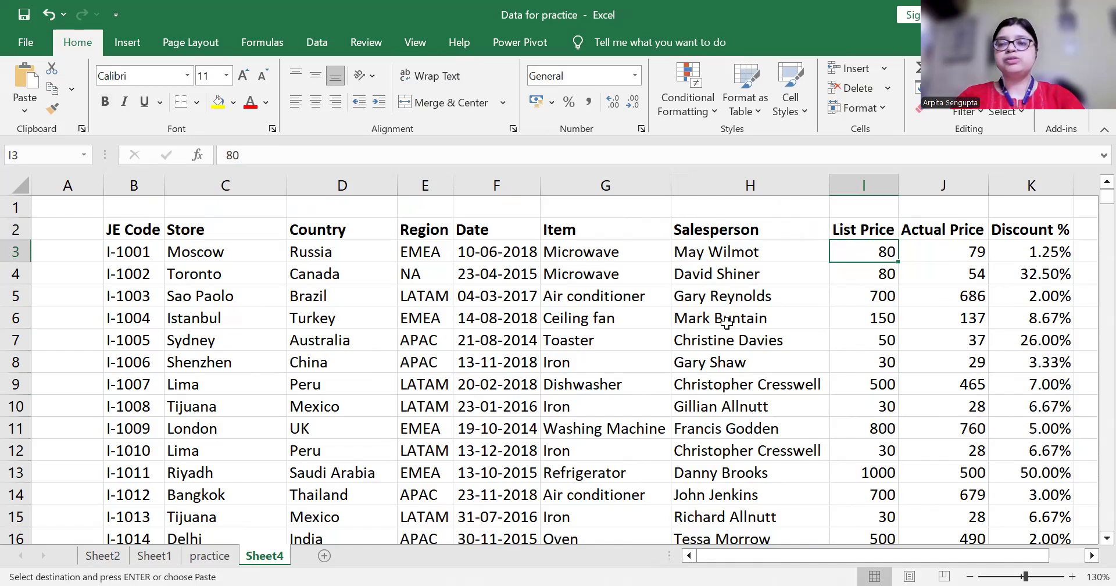
{"action": "key", "text": "ctrl+shift+Down"}
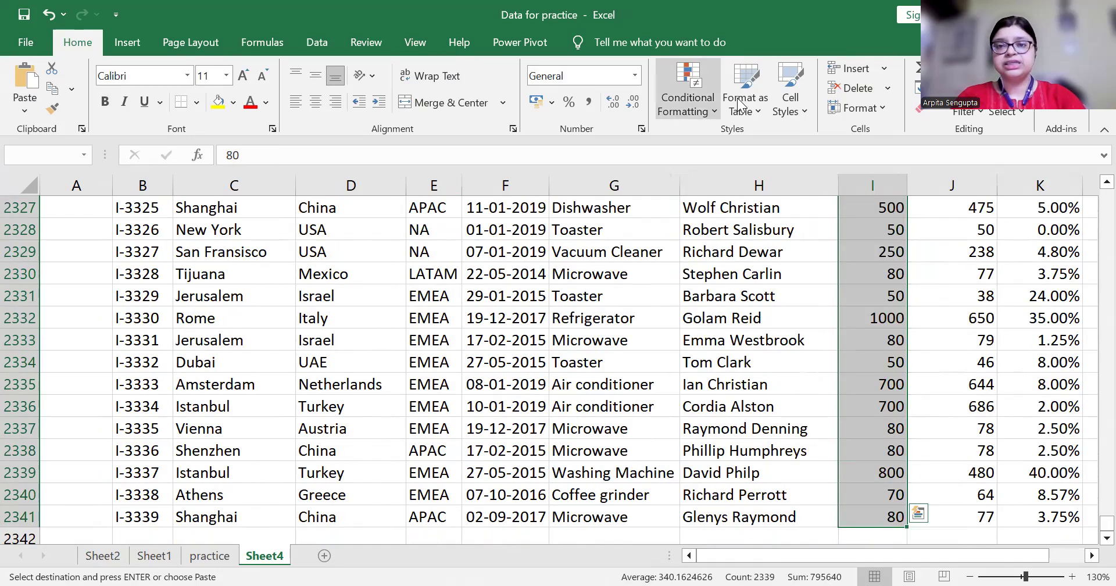
Highlight List Prices greater than 600 with Light Red Fill and Dark Red Text
{"action": "left_click", "coordinate": [713, 105]}
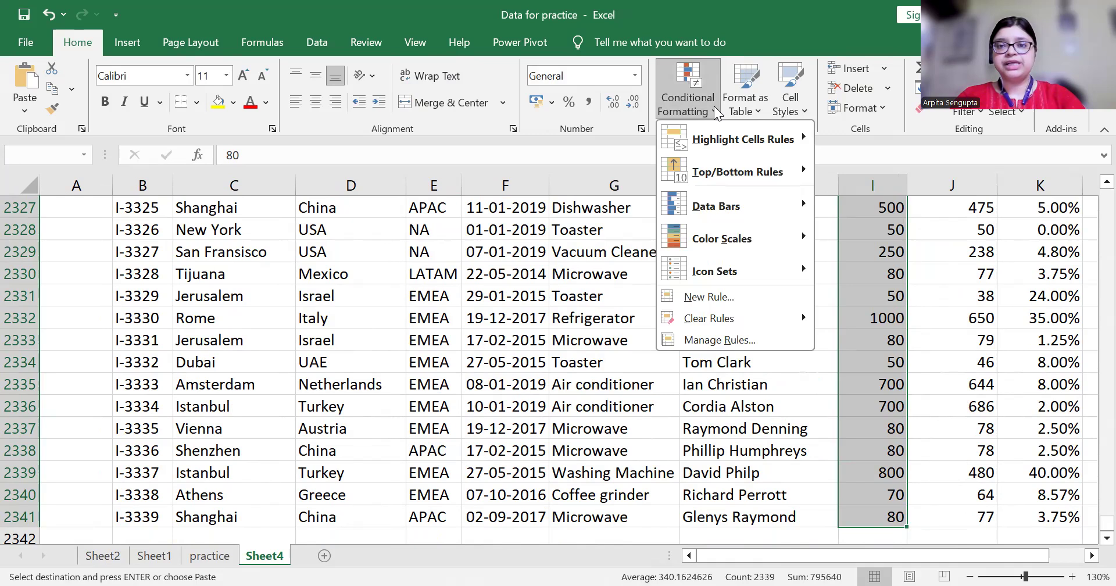
{"action": "mouse_move", "coordinate": [730, 140]}
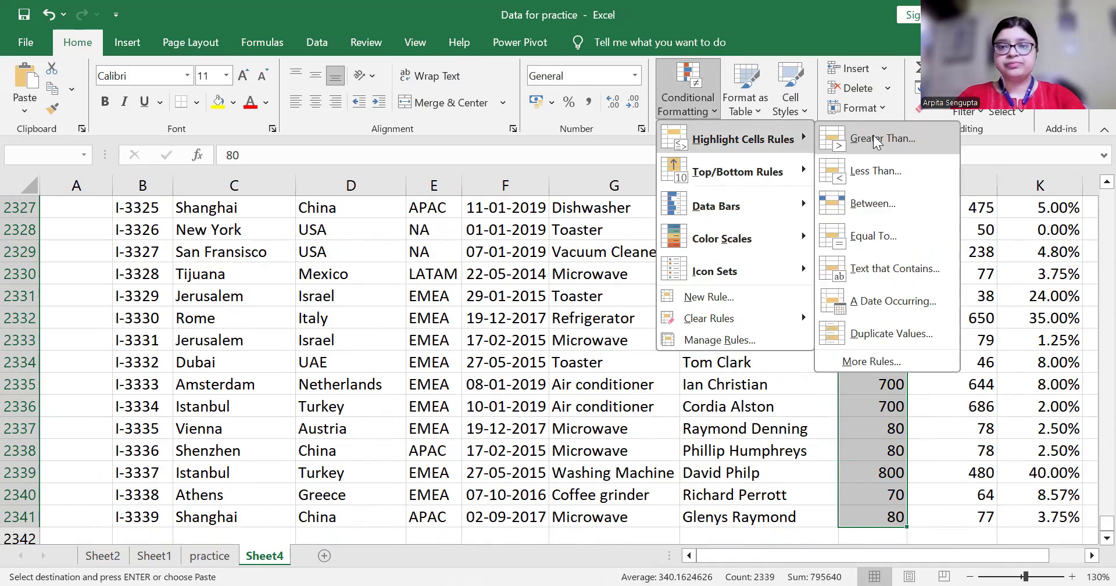
{"action": "left_click", "coordinate": [877, 140]}
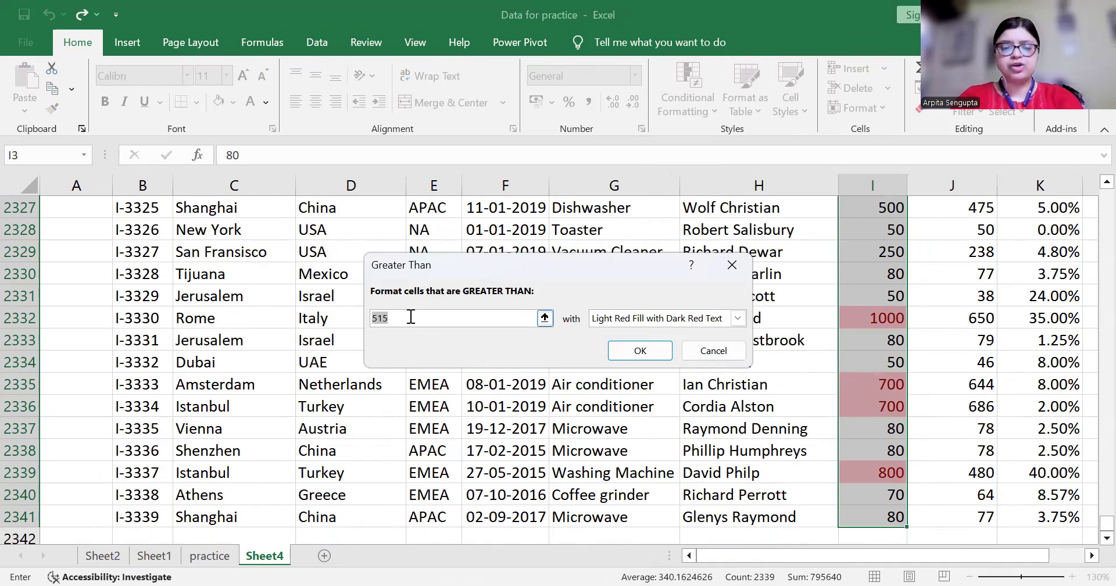
{"action": "type", "text": "600"}
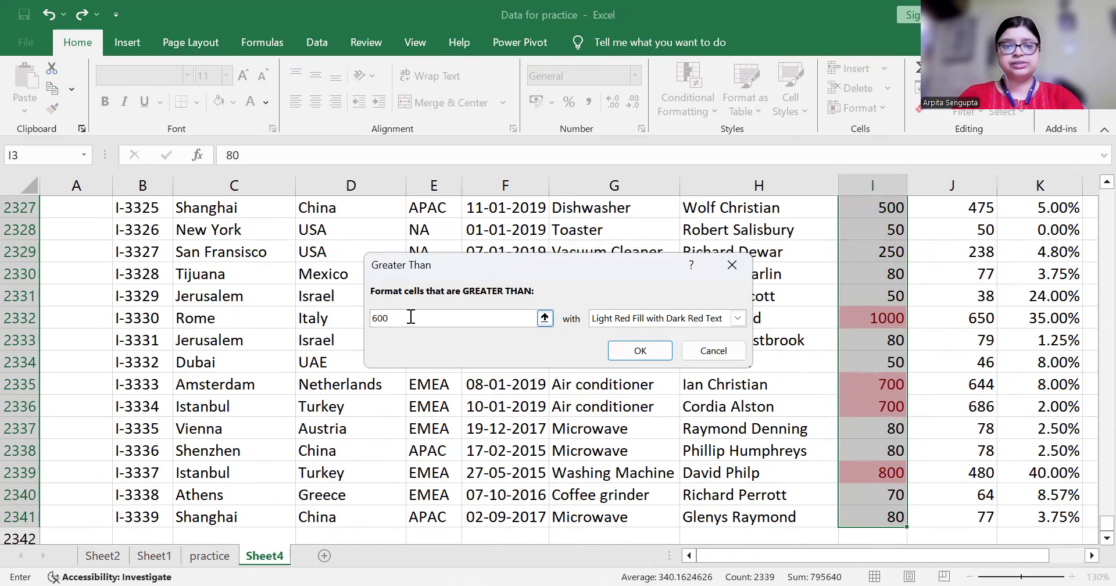
{"action": "left_click", "coordinate": [640, 350]}
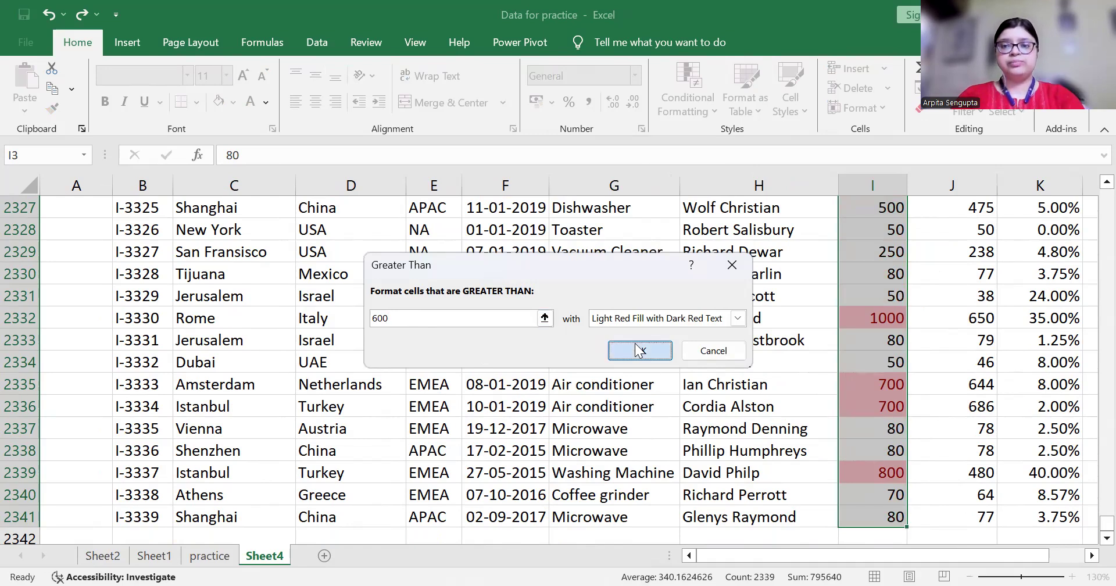
{"action": "key", "text": "ctrl+Up"}
{"action": "key", "text": "Down"}
{"action": "key", "text": "Down"}
{"action": "key", "text": "Down"}
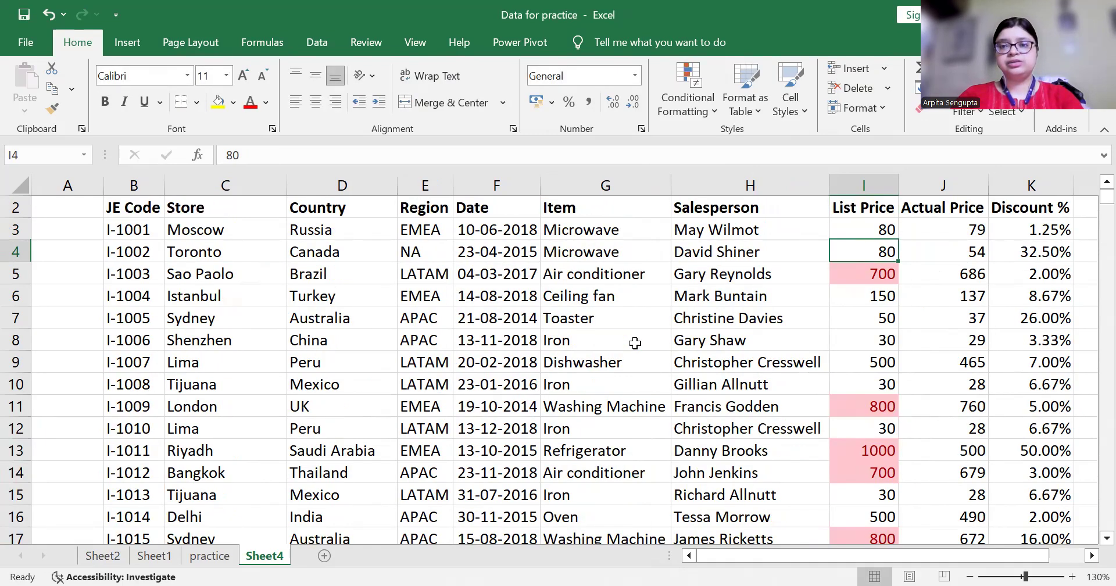
Step down the List Price column to confirm prices above 600 are highlighted
{"action": "key", "text": "Down"}
{"action": "key", "text": "Down"}
{"action": "key", "text": "Down"}
{"action": "key", "text": "Down"}
{"action": "key", "text": "Down"}
{"action": "key", "text": "Down"}
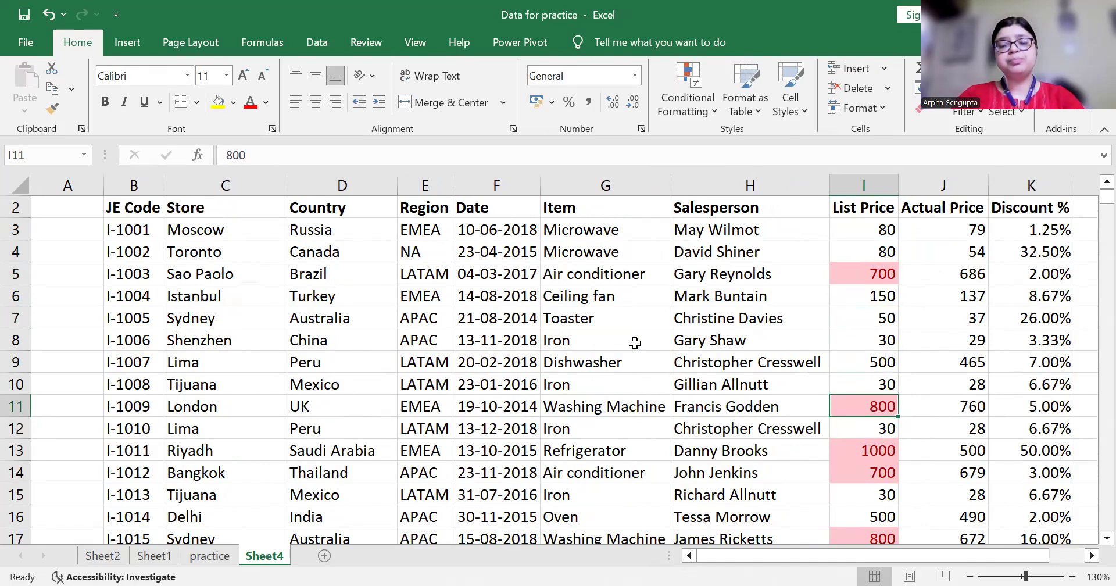
{"action": "key", "text": "Down"}
{"action": "key", "text": "Down"}
{"action": "key", "text": "Down"}
{"action": "key", "text": "Down"}
{"action": "key", "text": "Down"}
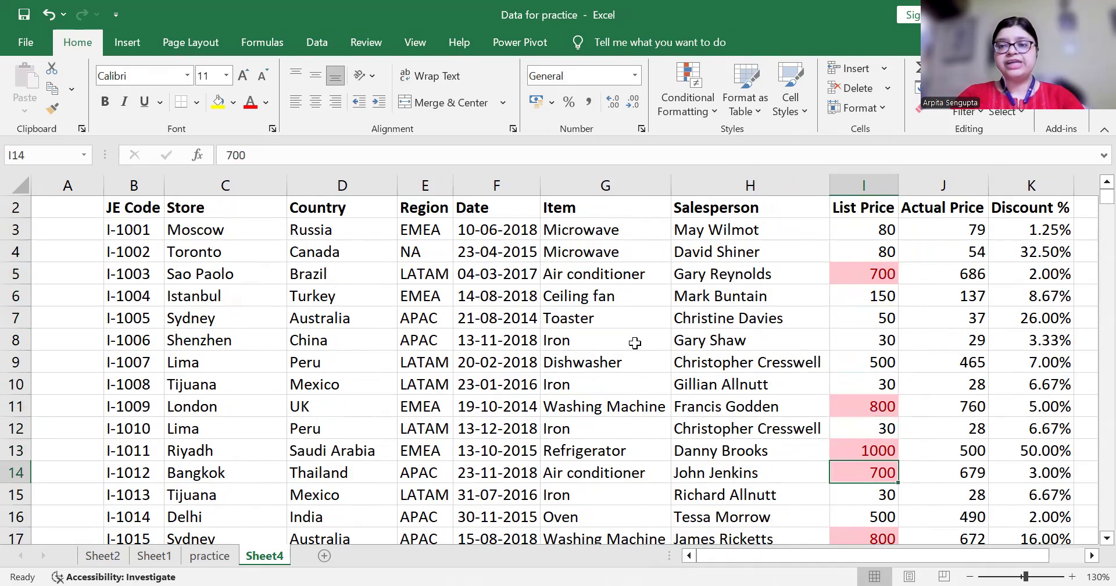
{"action": "key", "text": "Down"}
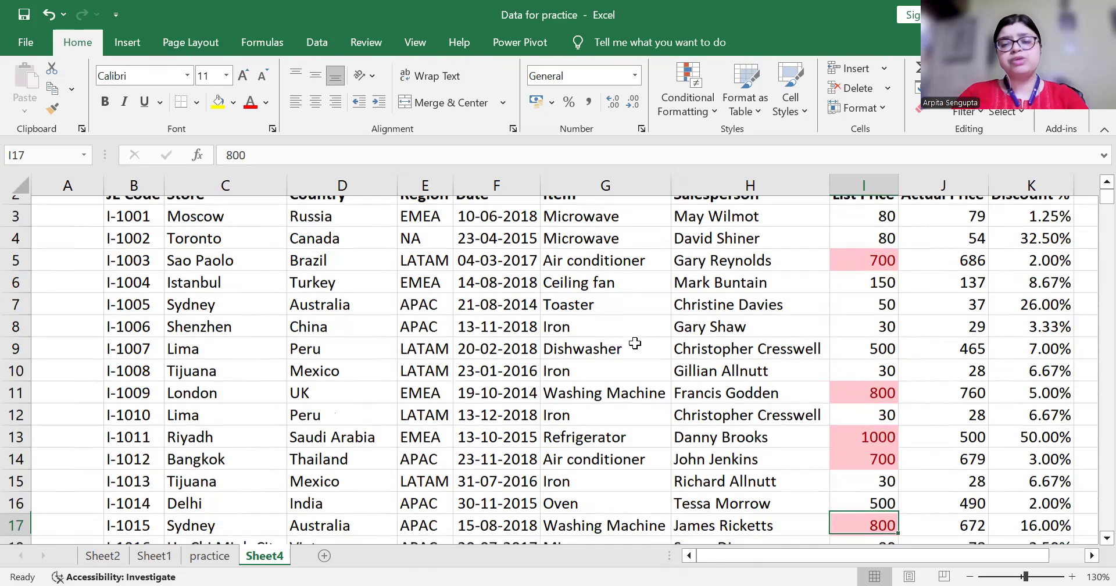
{"action": "key", "text": "Down"}
{"action": "key", "text": "Down"}
{"action": "key", "text": "Down"}
{"action": "key", "text": "Up"}
{"action": "key", "text": "Down"}
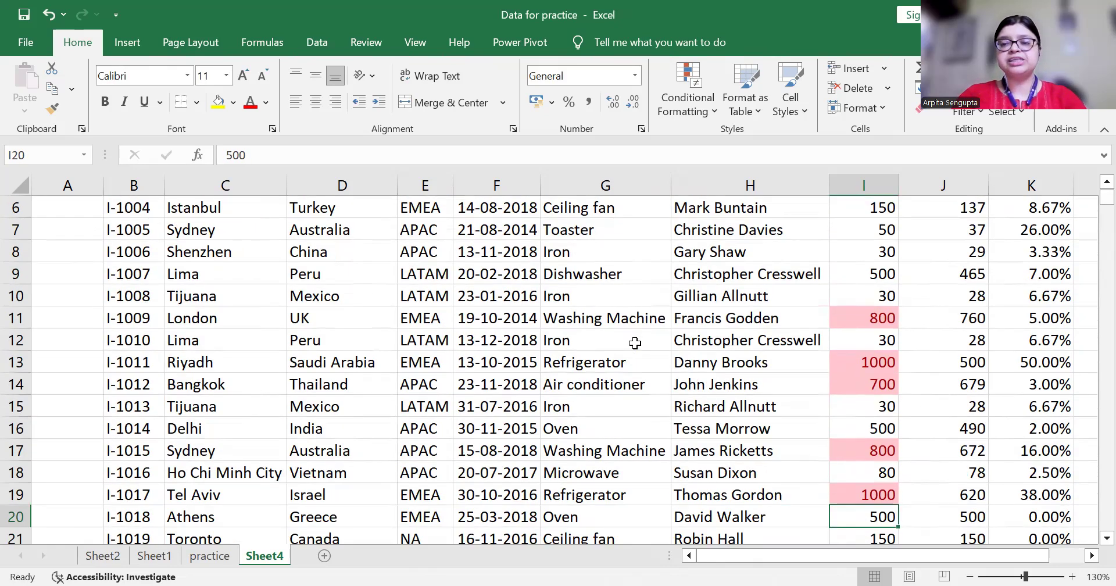
{"action": "key", "text": "Down"}
{"action": "key", "text": "Down"}
{"action": "key", "text": "Down"}
{"action": "key", "text": "Down"}
{"action": "key", "text": "Down"}
{"action": "key", "text": "Down"}
{"action": "key", "text": "Down"}
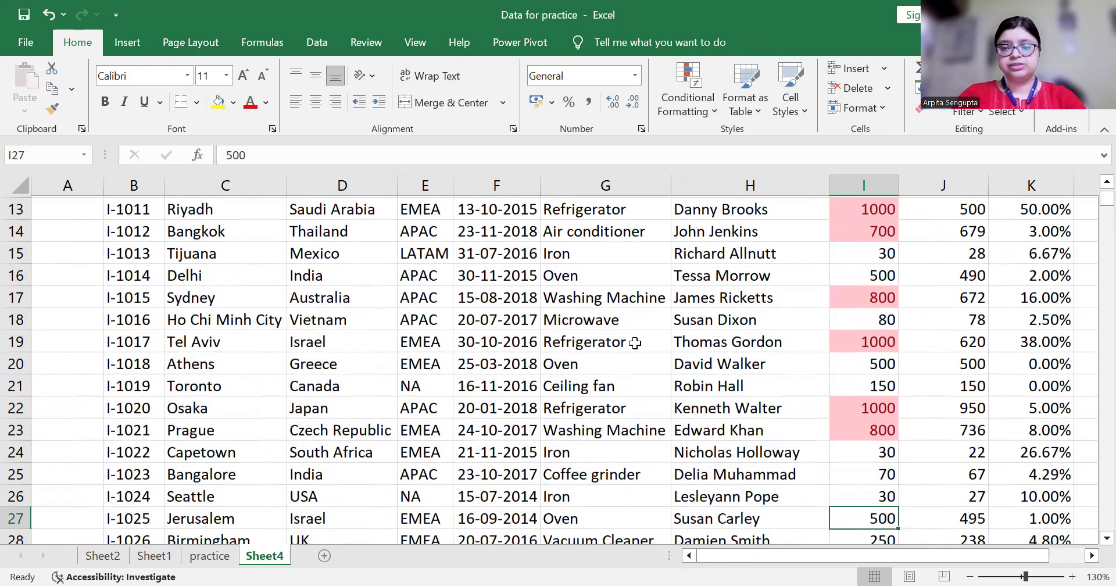
{"action": "key", "text": "Down"}
{"action": "key", "text": "Down"}
{"action": "key", "text": "Down"}
{"action": "key", "text": "Down"}
Reselect the List Price values I3:I2341
{"action": "key", "text": "ctrl+Up"}
{"action": "key", "text": "Up"}
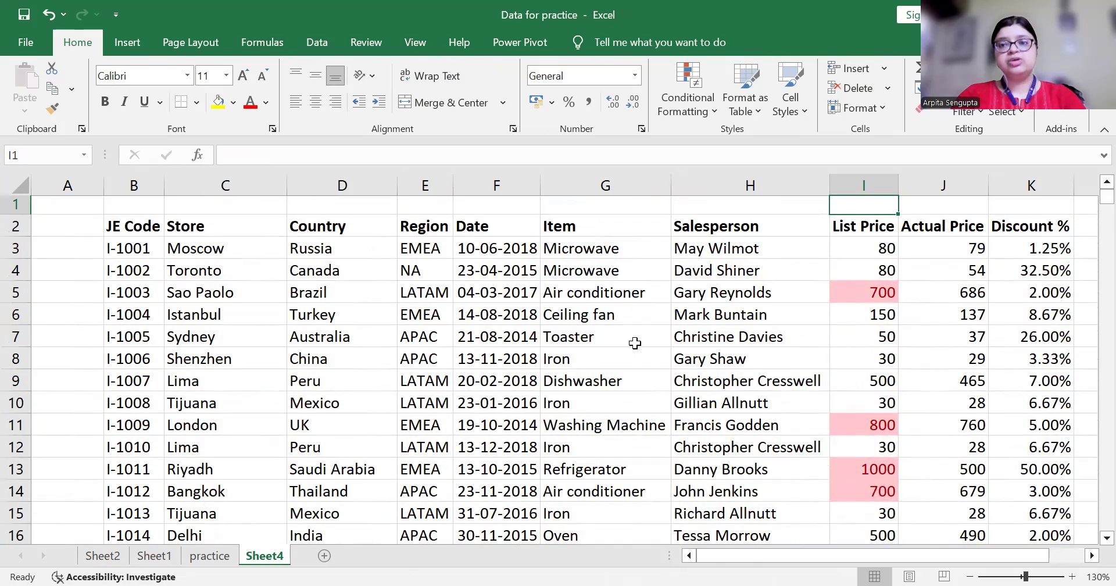
{"action": "key", "text": "Down"}
{"action": "key", "text": "Down"}
{"action": "key", "text": "ctrl+shift+Down"}
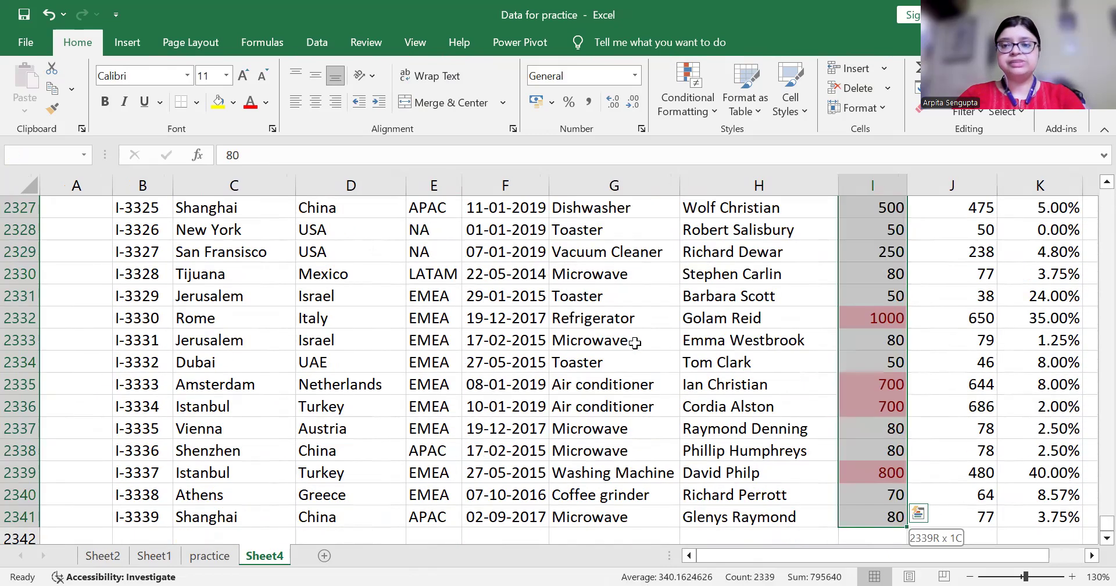
Clear the greater-than-600 rule from the List Price cells and return to the top
{"action": "left_click", "coordinate": [710, 117]}
{"action": "mouse_move", "coordinate": [733, 316]}
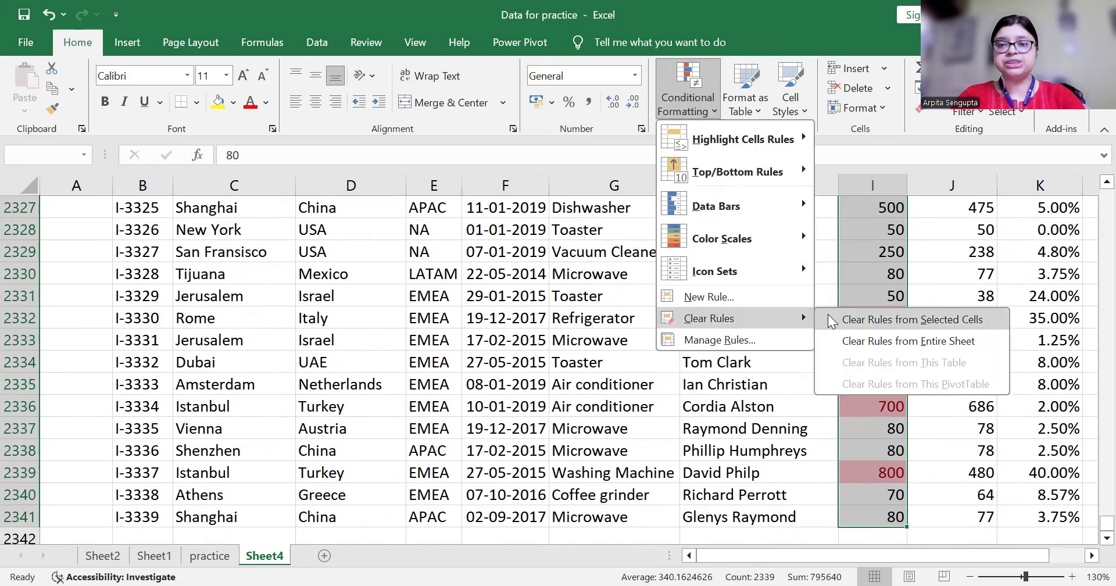
{"action": "left_click", "coordinate": [878, 321]}
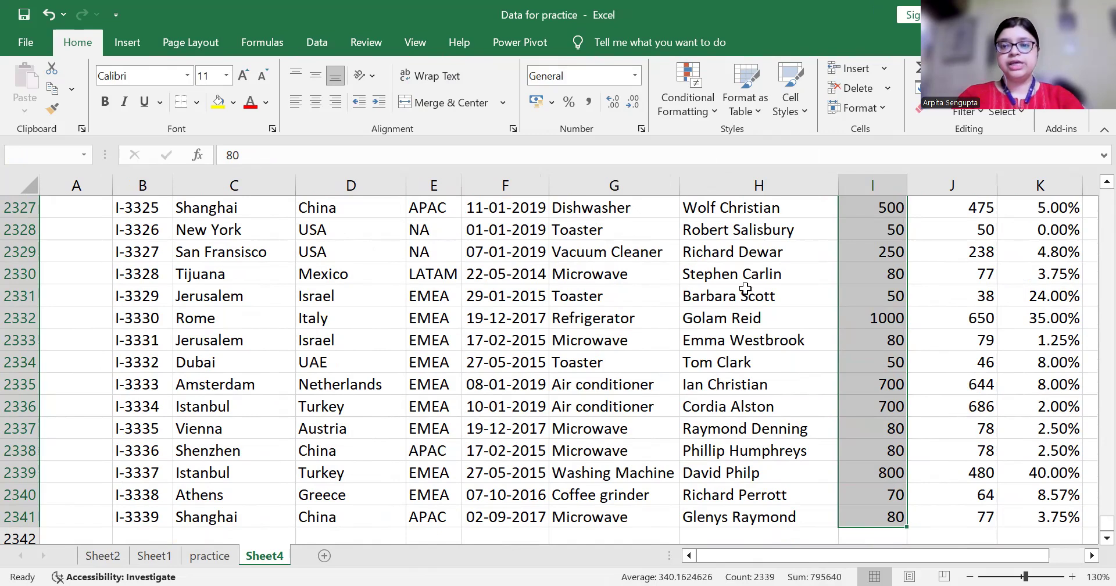
{"action": "key", "text": "ctrl+Up"}
{"action": "key", "text": "Down"}
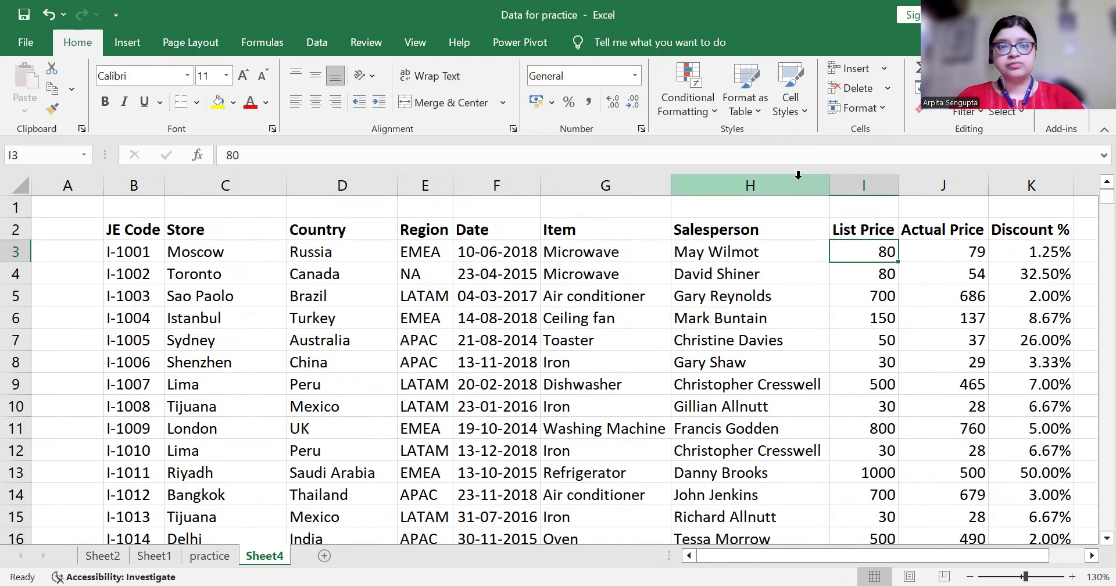
Select the Actual Price values J3:J2341
{"action": "left_click", "coordinate": [697, 108]}
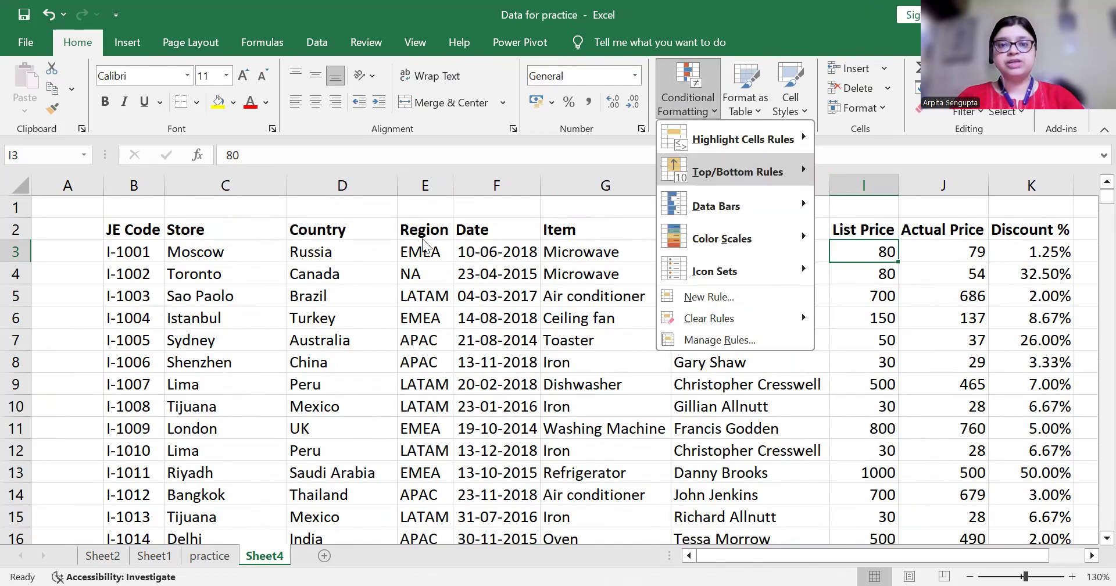
{"action": "right_click", "coordinate": [445, 363]}
{"action": "key", "text": "Escape"}
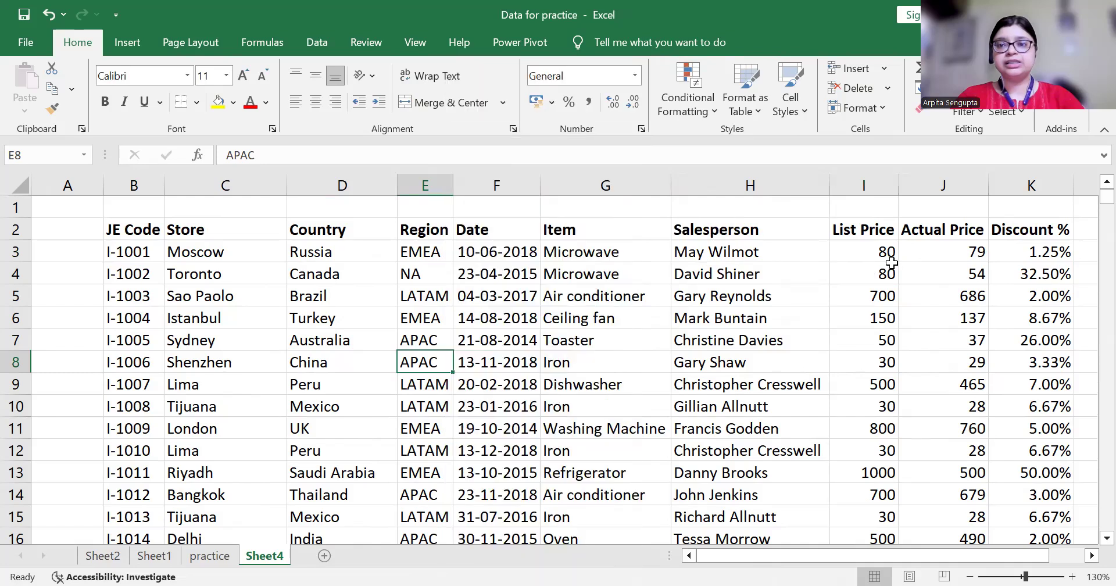
{"action": "left_click", "coordinate": [940, 254]}
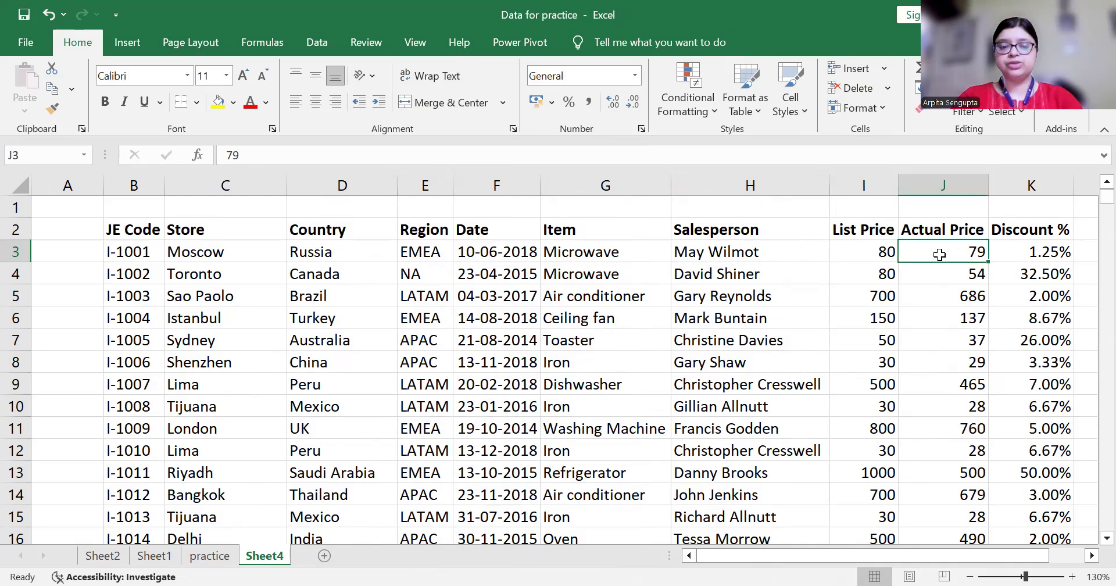
{"action": "key", "text": "ctrl+shift+Down"}
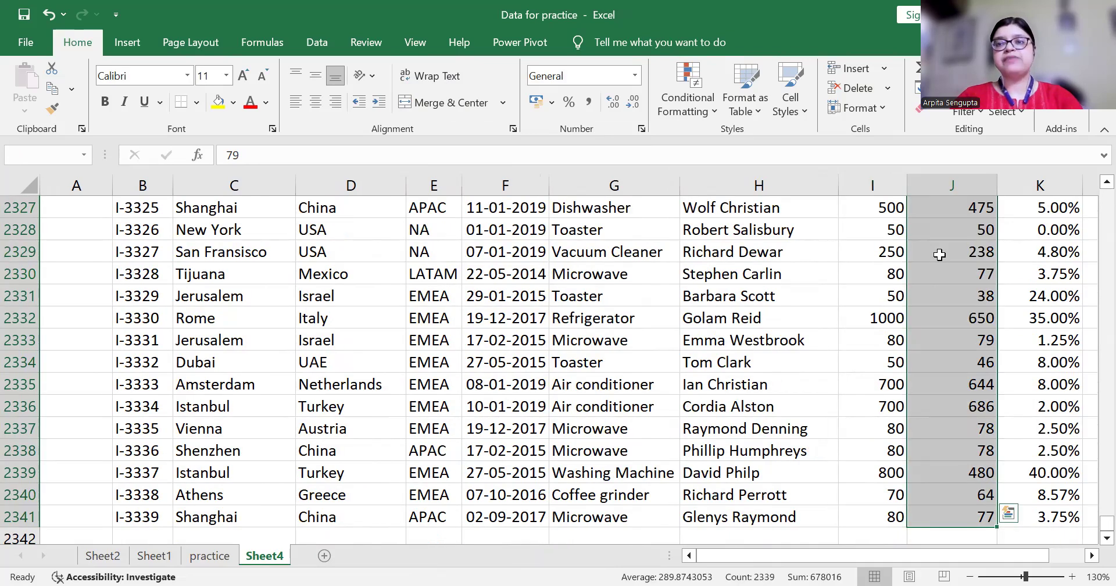
Start a Top 10 Items rule on those values, keeping the count at 10, and open the format list
{"action": "left_click", "coordinate": [708, 105]}
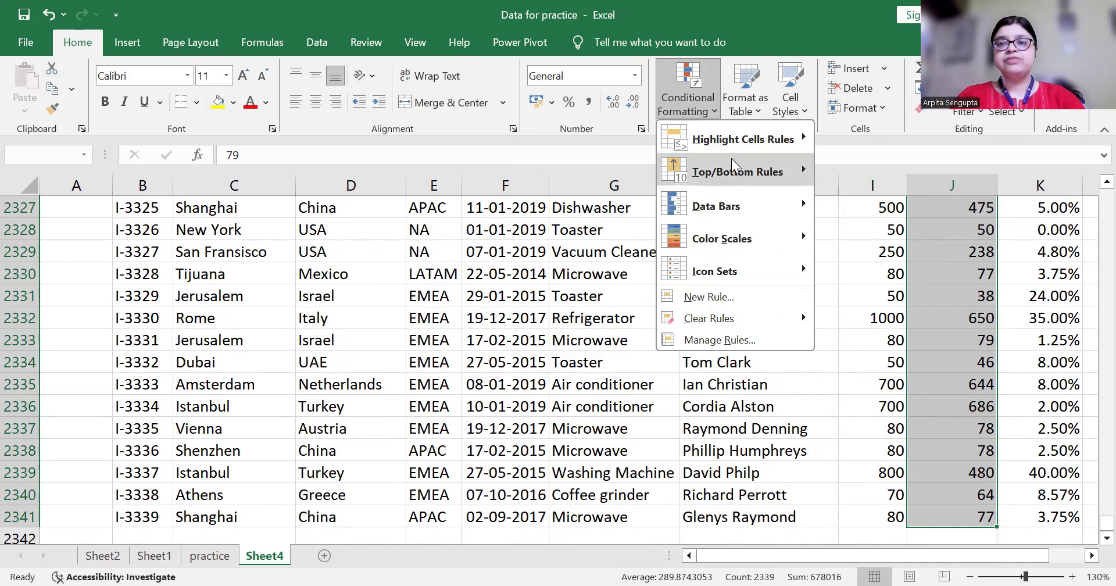
{"action": "mouse_move", "coordinate": [738, 182]}
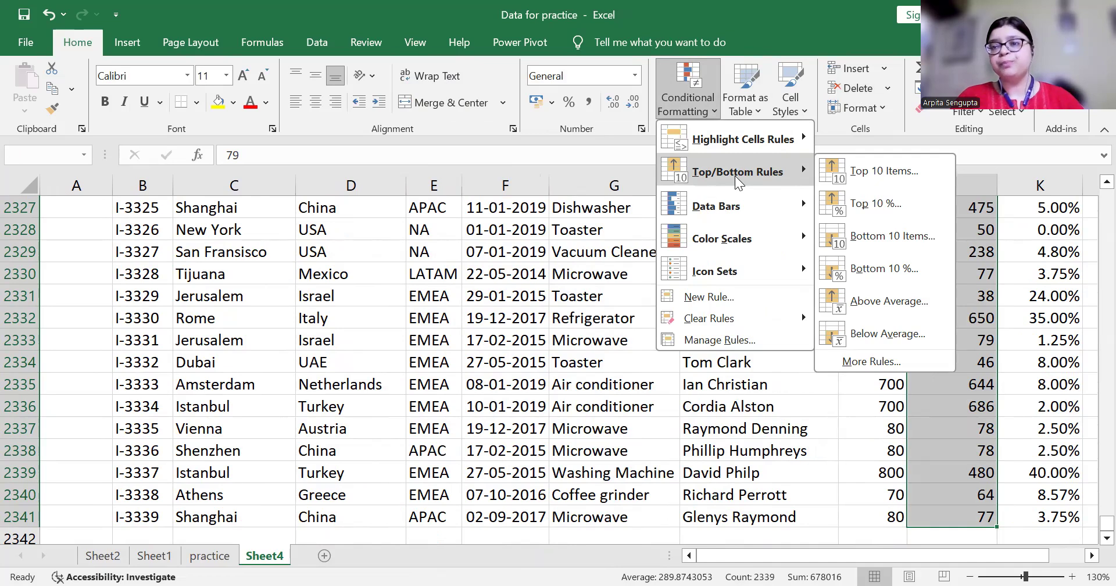
{"action": "left_click", "coordinate": [895, 174]}
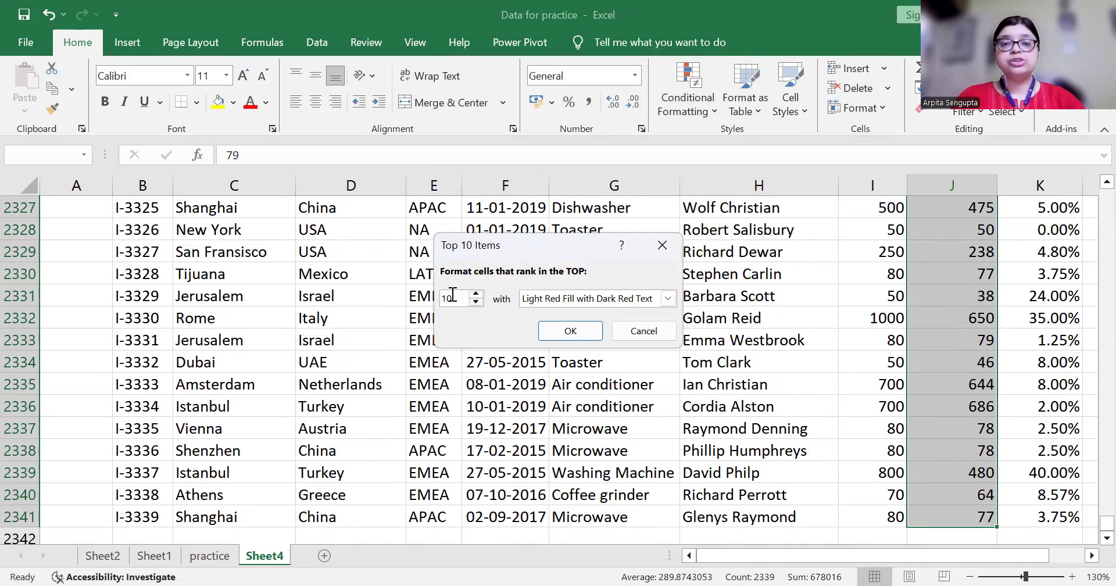
{"action": "left_click", "coordinate": [476, 294]}
{"action": "left_click", "coordinate": [476, 303]}
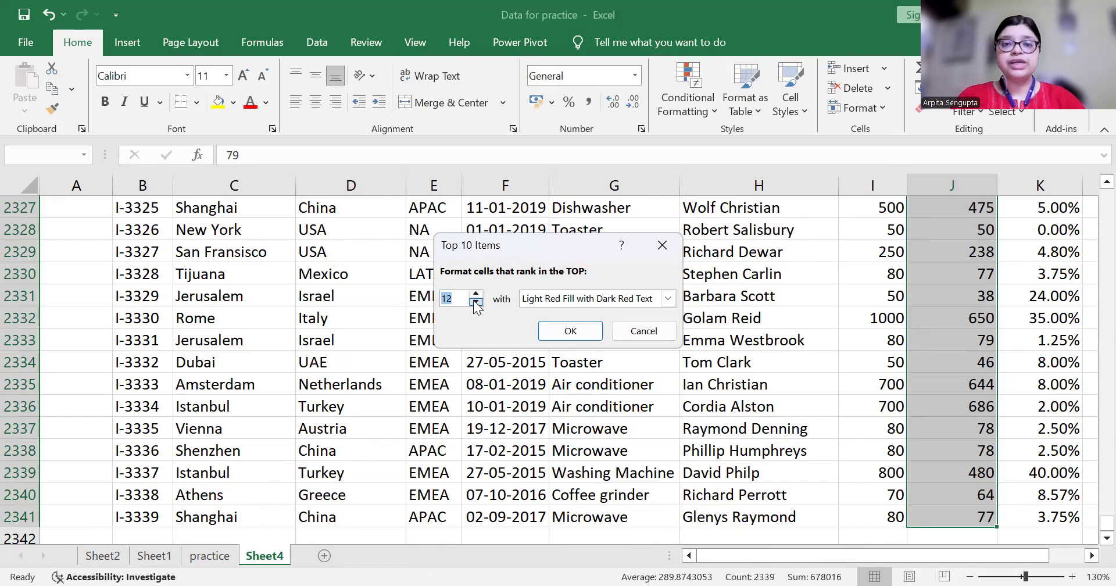
{"action": "left_click", "coordinate": [476, 303]}
{"action": "left_click", "coordinate": [476, 303]}
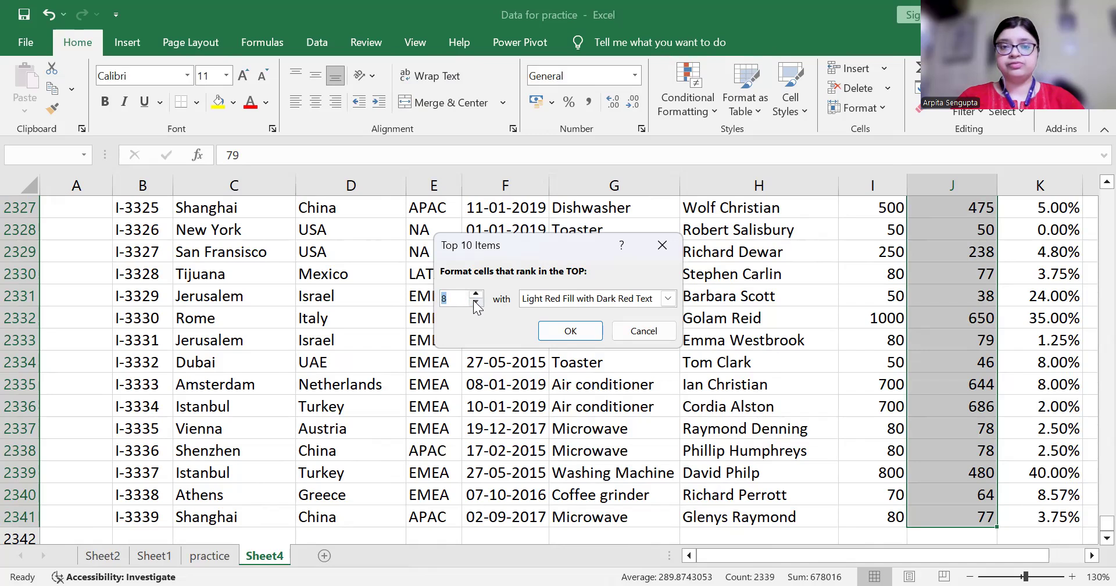
{"action": "left_click", "coordinate": [476, 294]}
{"action": "left_click", "coordinate": [476, 294]}
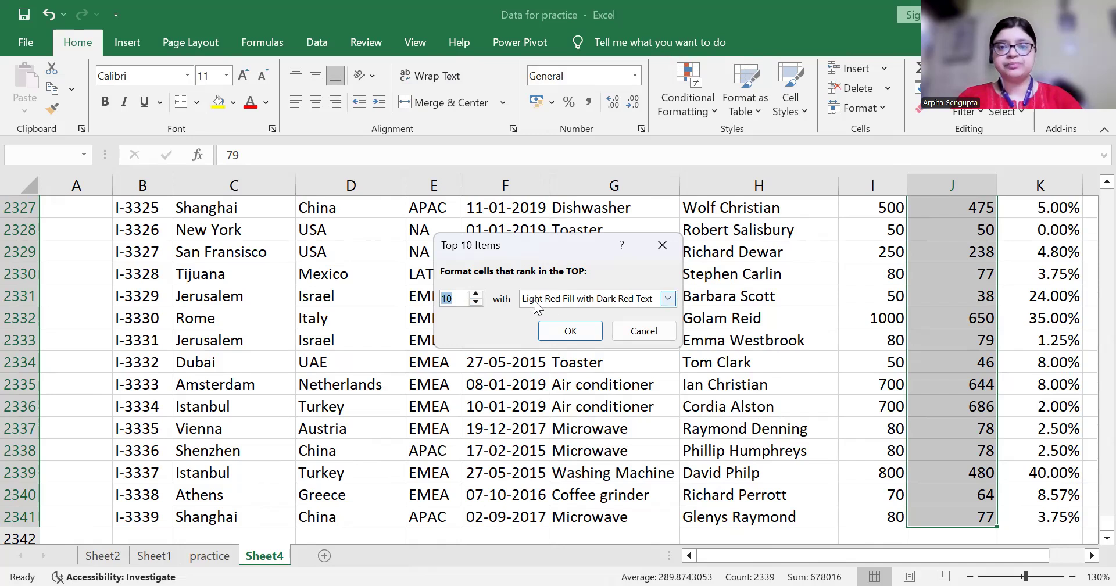
{"action": "left_click", "coordinate": [669, 298]}
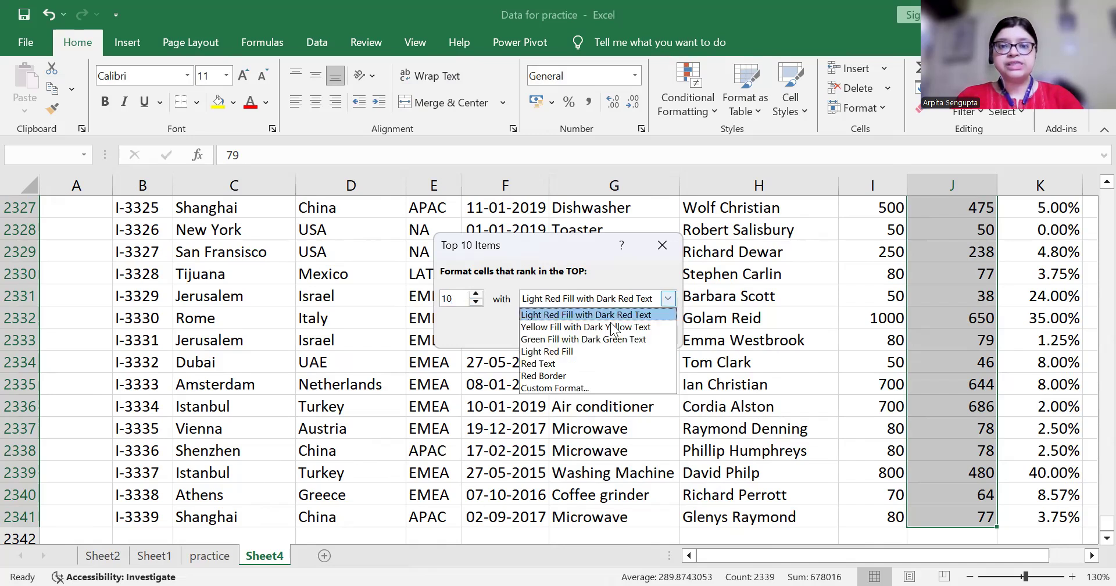
Highlight the top 10 Actual Price values with a custom bold purple font on light green fill
{"action": "left_click", "coordinate": [547, 388]}
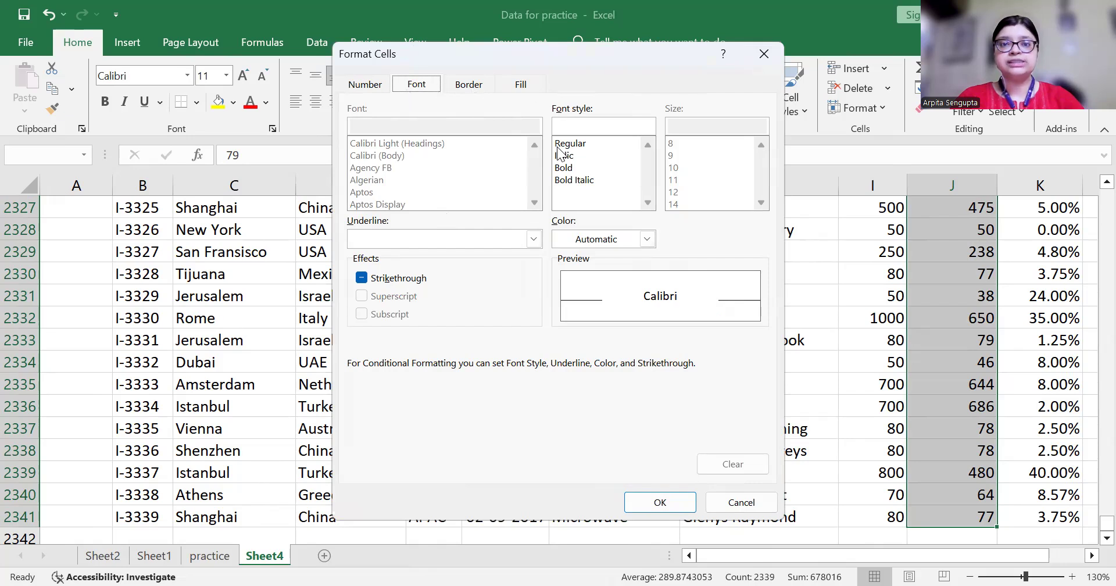
{"action": "left_click", "coordinate": [567, 169]}
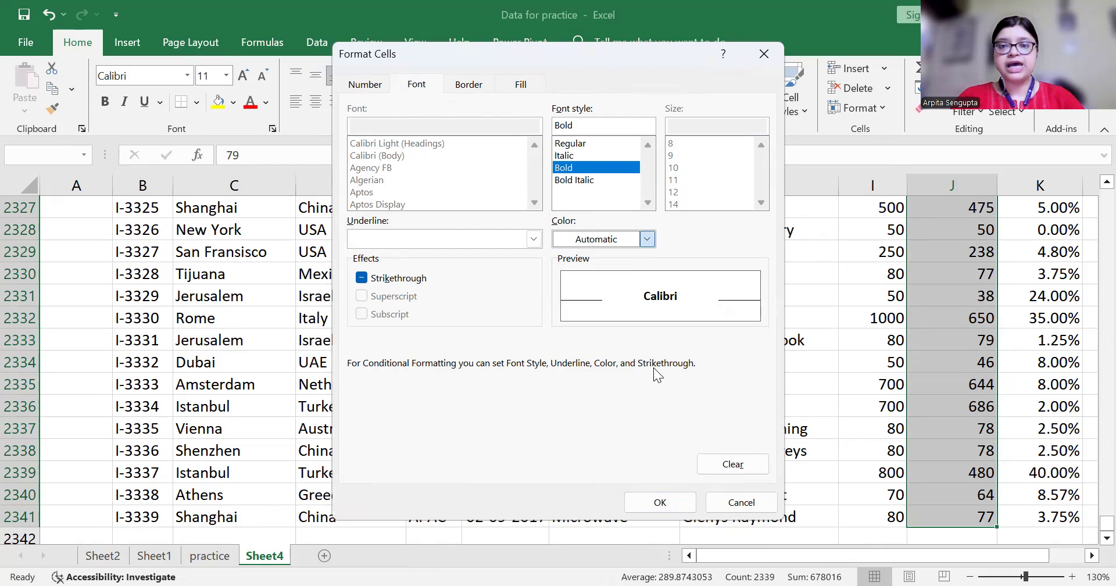
{"action": "left_click", "coordinate": [785, 458]}
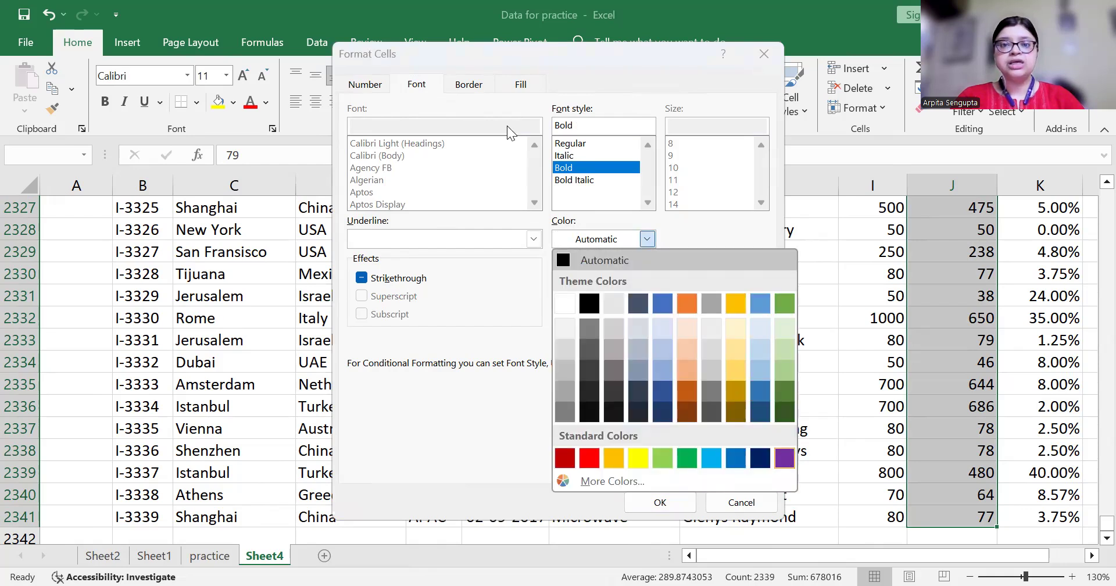
{"action": "left_click", "coordinate": [519, 85]}
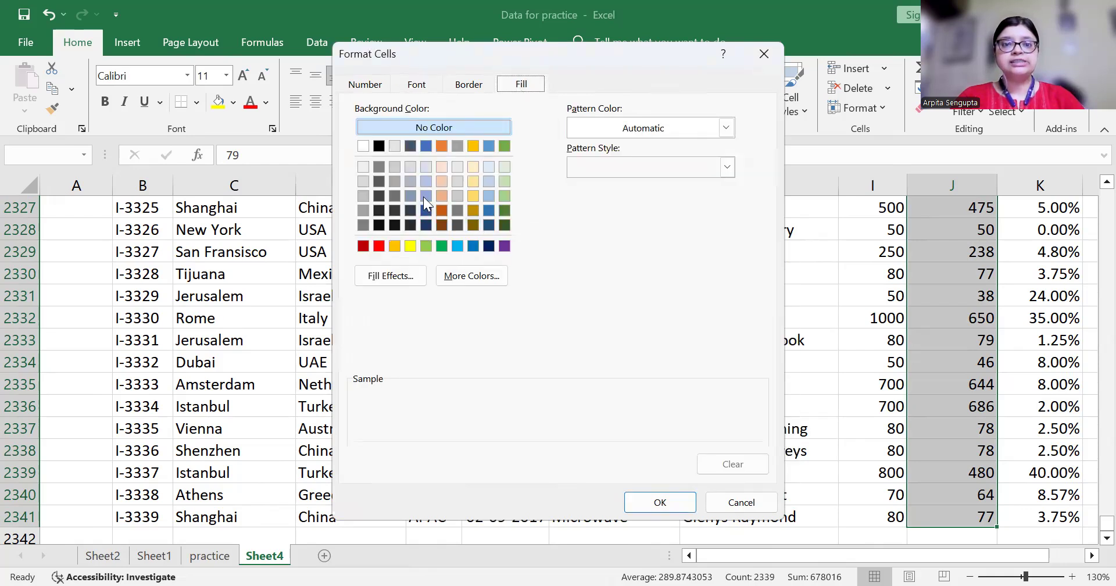
{"action": "left_click", "coordinate": [503, 181]}
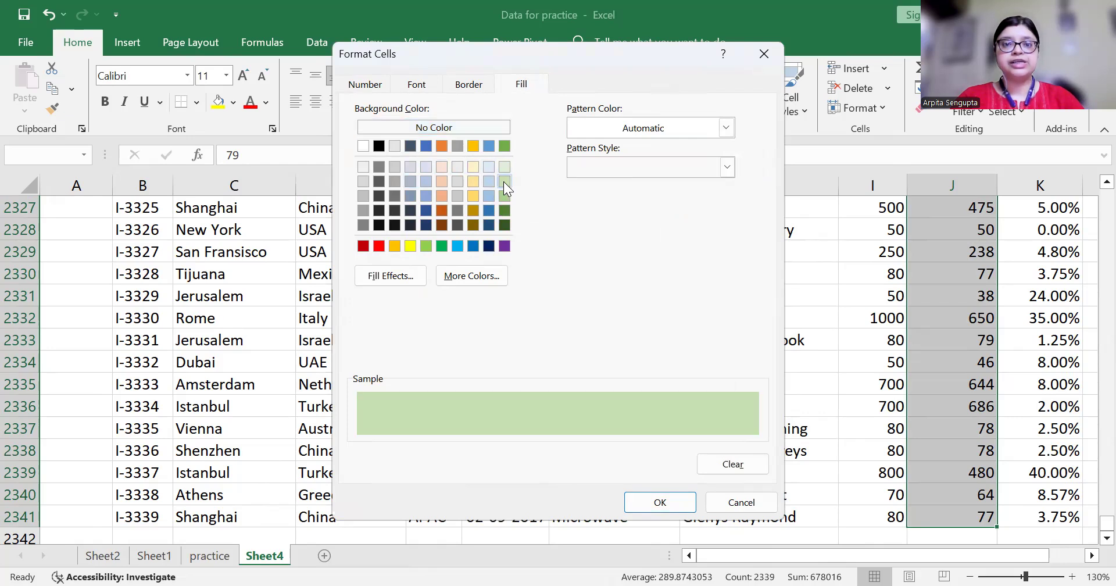
{"action": "left_click", "coordinate": [660, 501]}
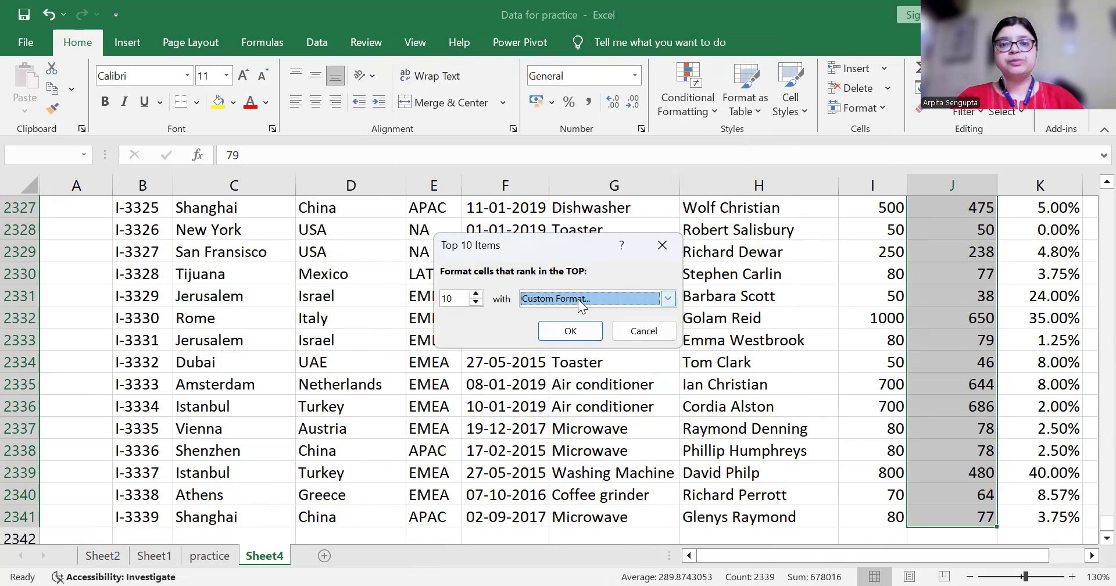
{"action": "left_click", "coordinate": [572, 331]}
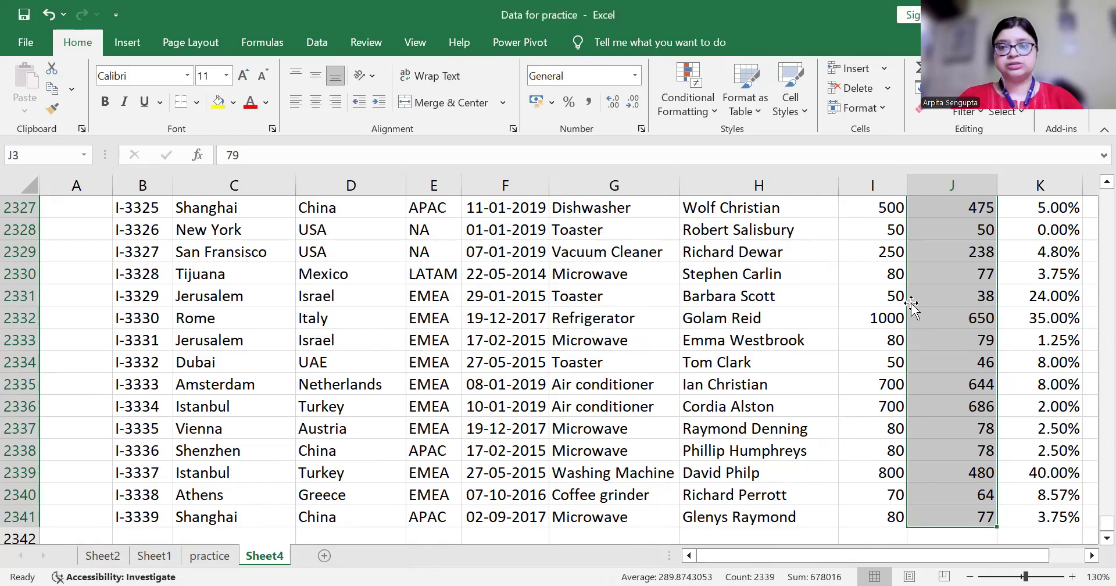
Add filter dropdowns to the table's header row, from JE Code across
{"action": "left_click", "coordinate": [931, 313]}
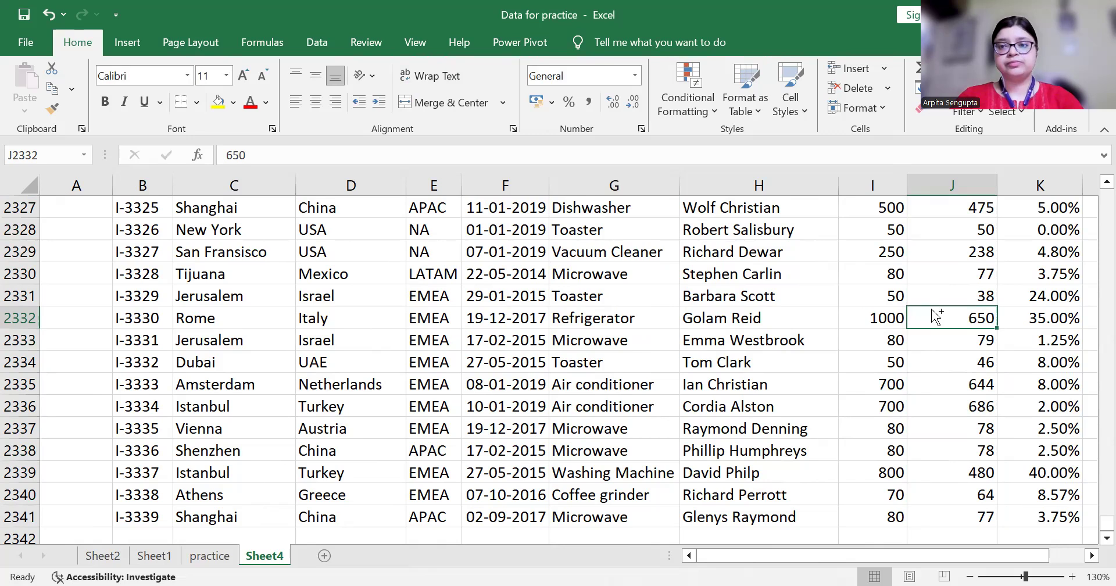
{"action": "key", "text": "ctrl+Up"}
{"action": "key", "text": "Down"}
{"action": "key", "text": "Down"}
{"action": "key", "text": "Down"}
{"action": "key", "text": "Down"}
{"action": "key", "text": "Down"}
{"action": "key", "text": "Down"}
{"action": "key", "text": "Down"}
{"action": "key", "text": "Down"}
{"action": "key", "text": "Down"}
{"action": "key", "text": "Down"}
{"action": "key", "text": "Down"}
{"action": "key", "text": "Down"}
{"action": "key", "text": "Down"}
{"action": "key", "text": "Down"}
{"action": "key", "text": "Down"}
{"action": "key", "text": "Down"}
{"action": "key", "text": "Down"}
{"action": "key", "text": "Down"}
{"action": "key", "text": "Down"}
{"action": "key", "text": "Down"}
{"action": "key", "text": "Down"}
{"action": "key", "text": "Down"}
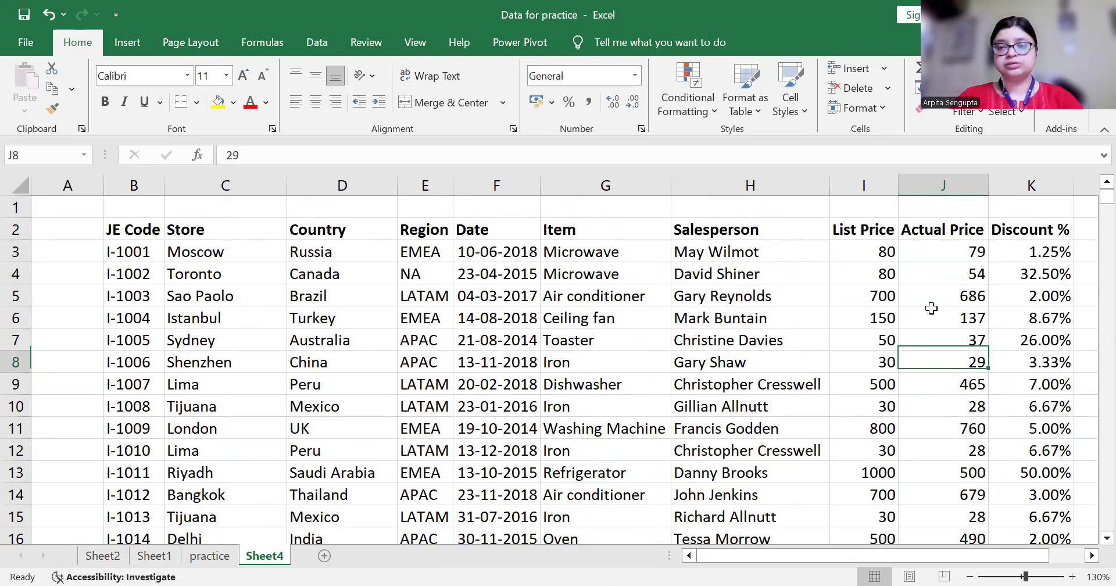
{"action": "key", "text": "ctrl+Up"}
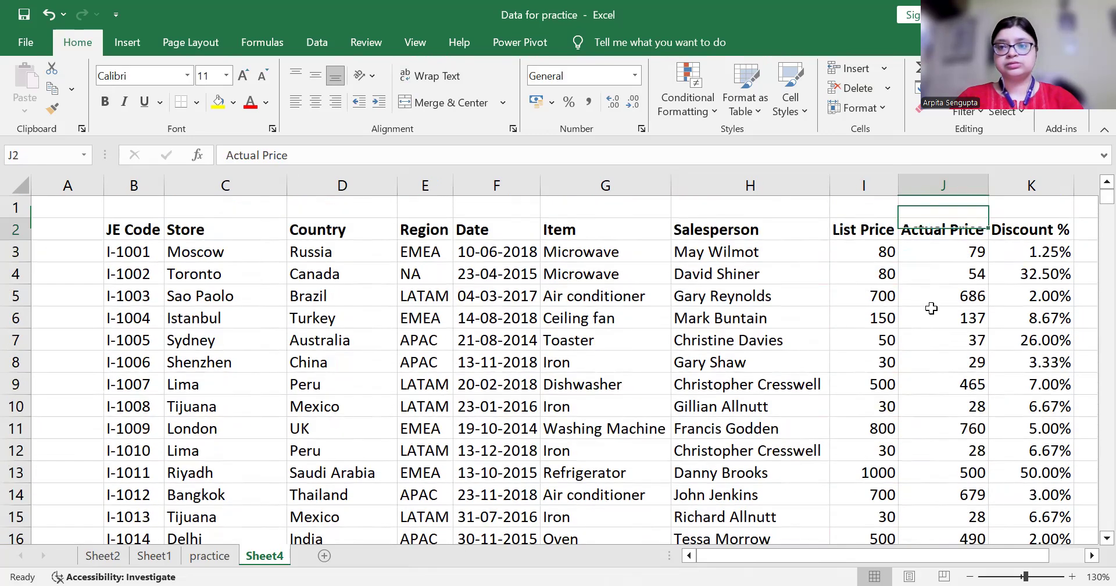
{"action": "key", "text": "ctrl+Left"}
{"action": "key", "text": "ctrl+shift+Right"}
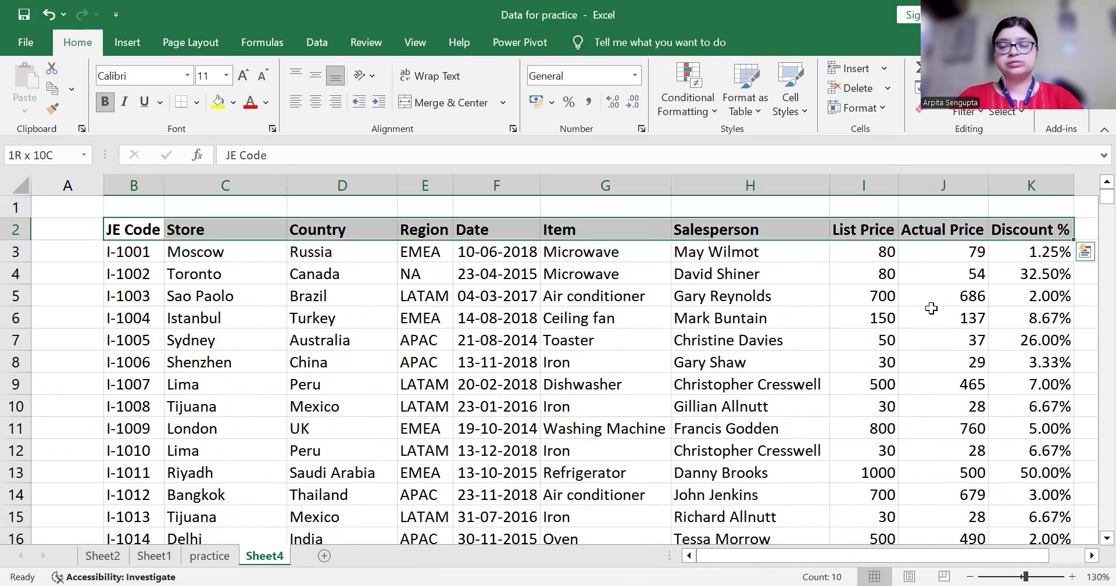
{"action": "key", "text": "ctrl+shift+l"}
{"action": "key", "text": "Right"}
{"action": "key", "text": "Right"}
{"action": "key", "text": "Right"}
{"action": "key", "text": "Right"}
{"action": "key", "text": "Right"}
{"action": "key", "text": "Right"}
{"action": "key", "text": "Right"}
{"action": "key", "text": "Right"}
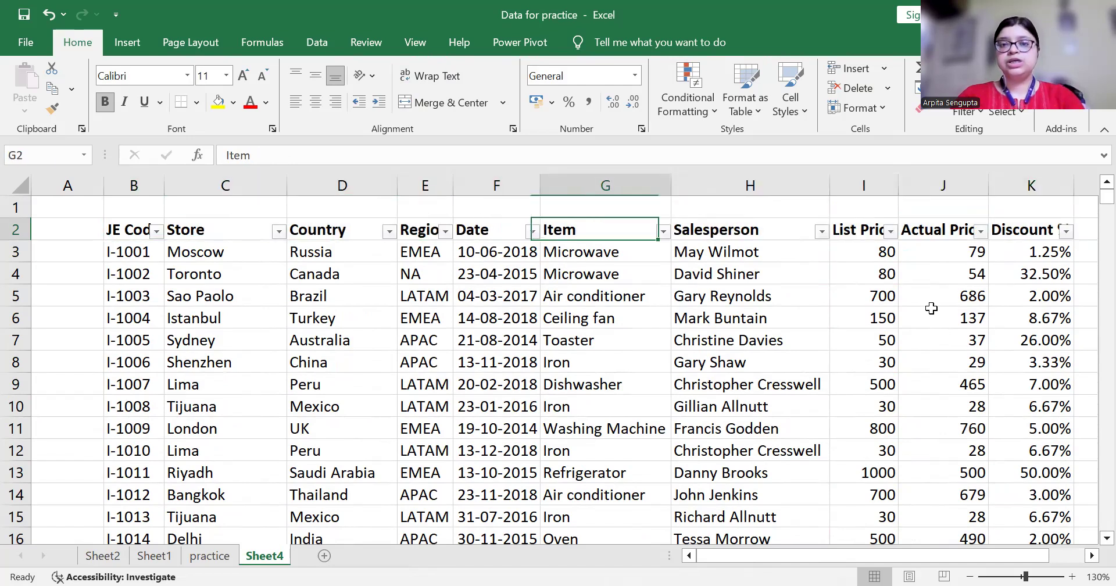
Filter the Actual Price column by the light green cell colour, leaving 13 of 2339 records
{"action": "key", "text": "alt+Down"}
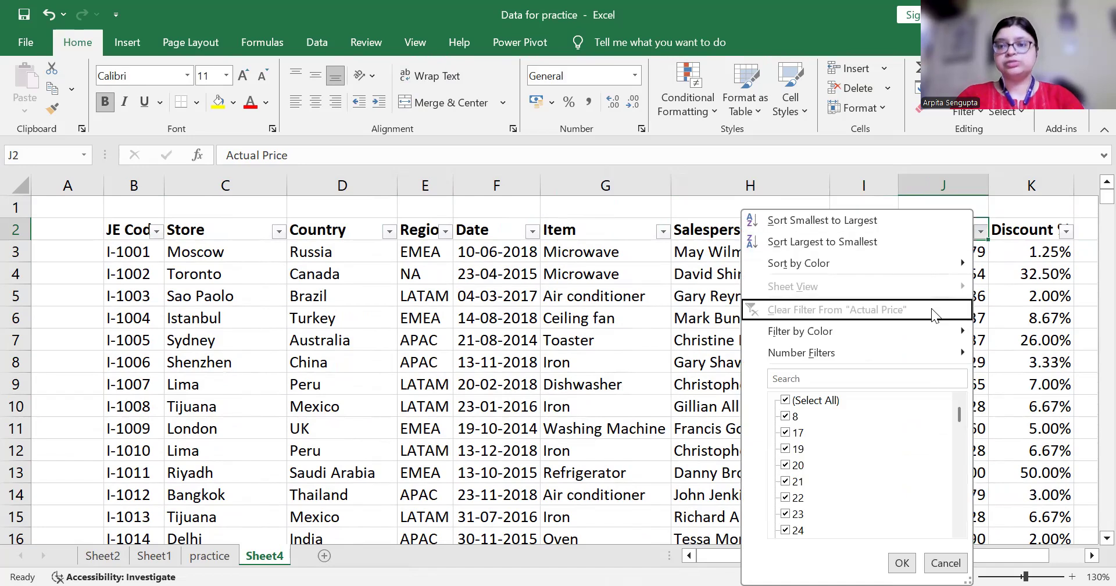
{"action": "key", "text": "Down"}
{"action": "key", "text": "Down"}
{"action": "key", "text": "Down"}
{"action": "key", "text": "Down"}
{"action": "key", "text": "Right"}
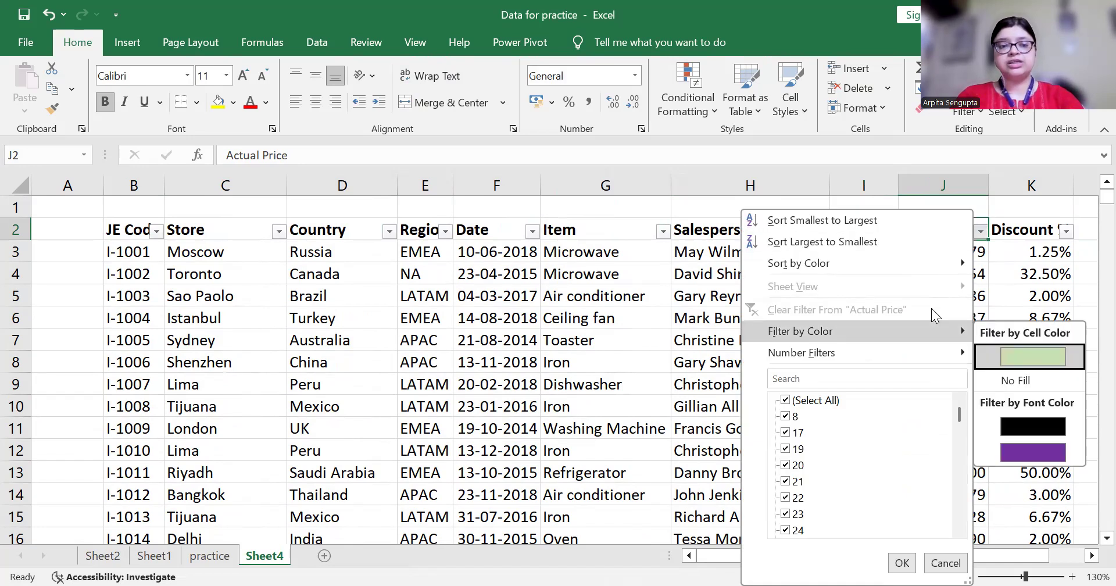
{"action": "key", "text": "Left"}
{"action": "key", "text": "Down"}
{"action": "key", "text": "Escape"}
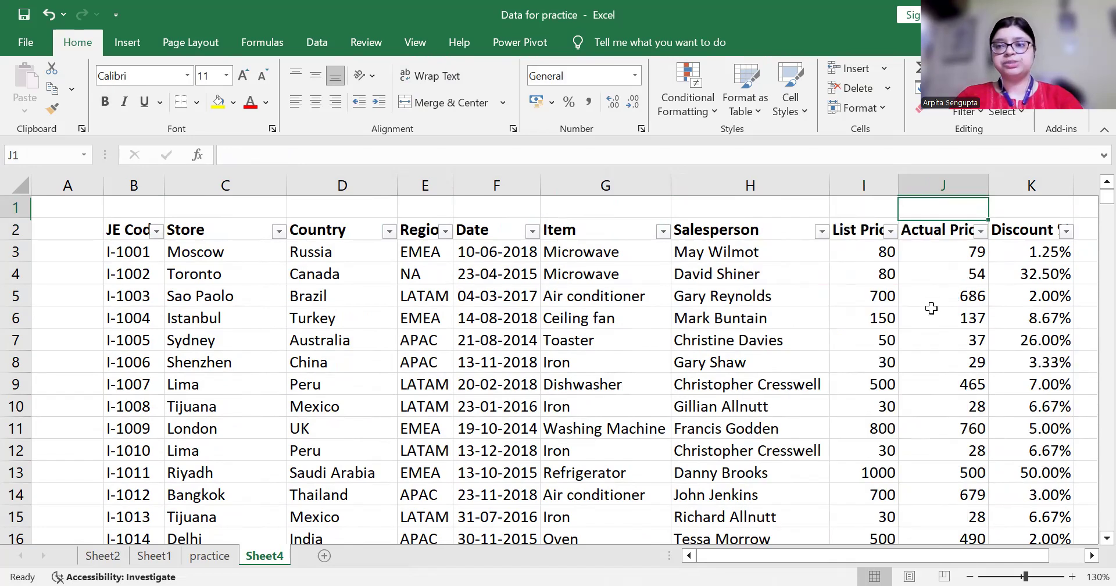
{"action": "key", "text": "Down"}
{"action": "key", "text": "Up"}
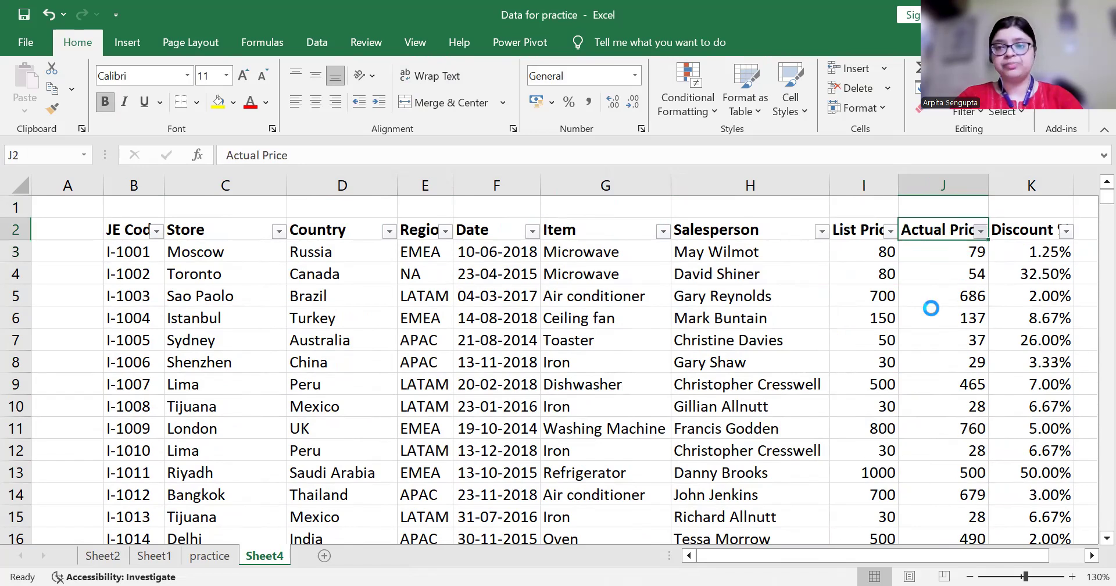
{"action": "key", "text": "alt+Down"}
{"action": "key", "text": "Down"}
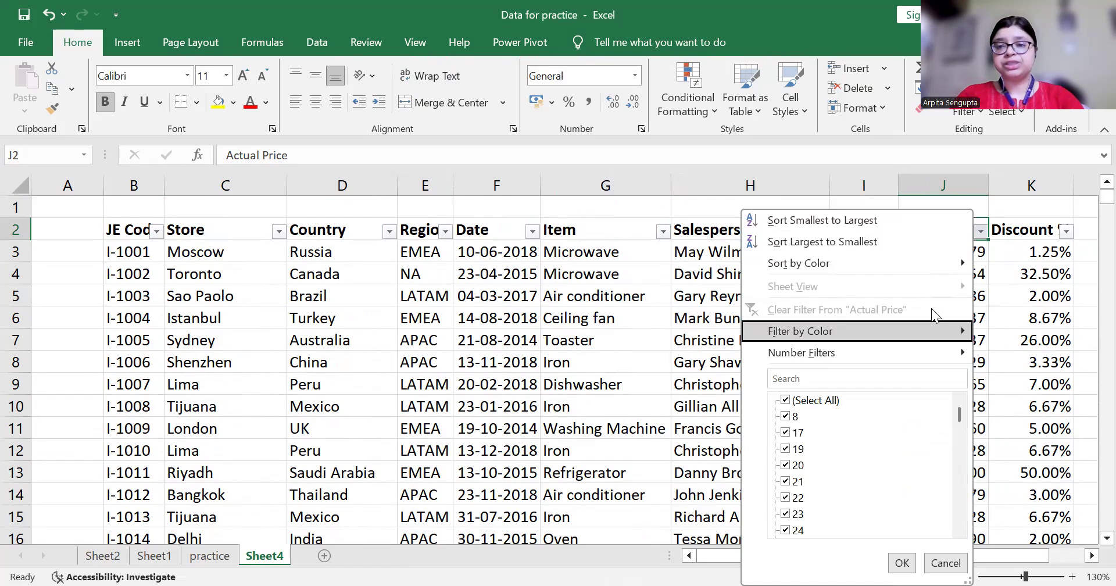
{"action": "key", "text": "Right"}
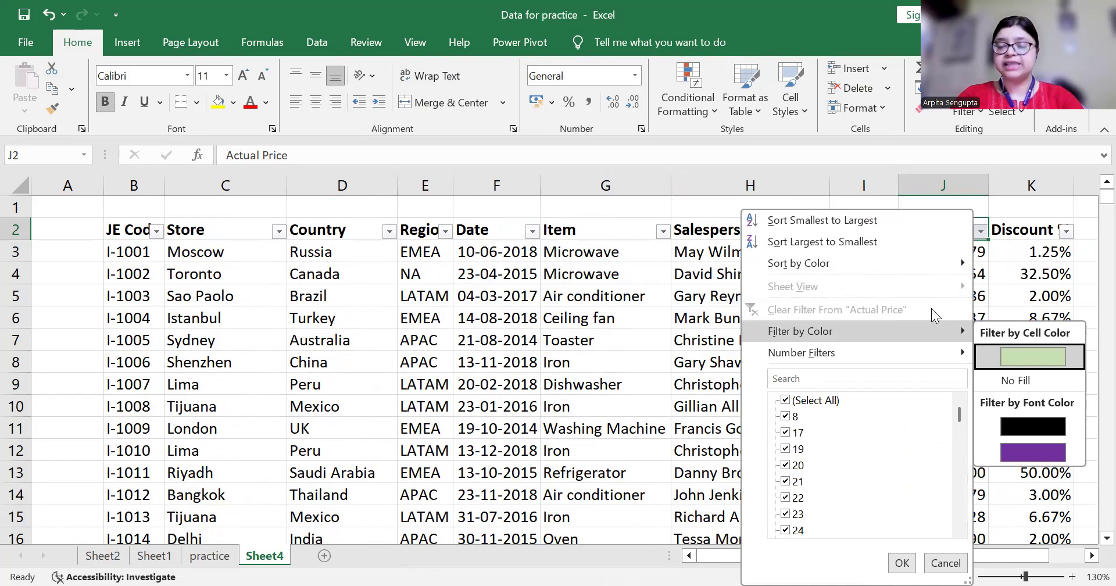
{"action": "key", "text": "Return"}
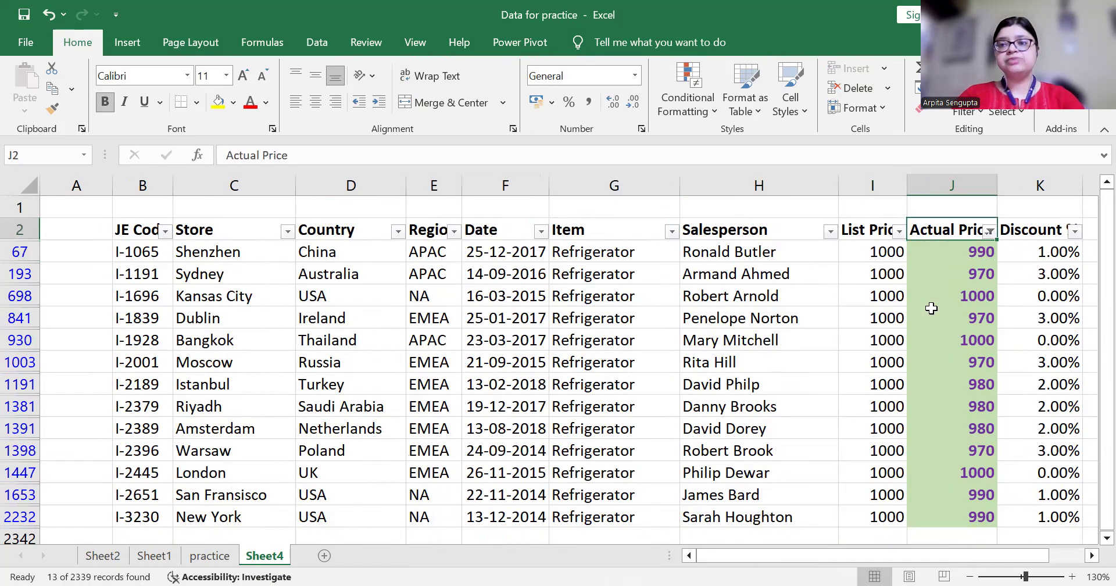
Step through the filtered Actual Price values and bring up the column's filter options again
{"action": "key", "text": "ctrl+shift+Down"}
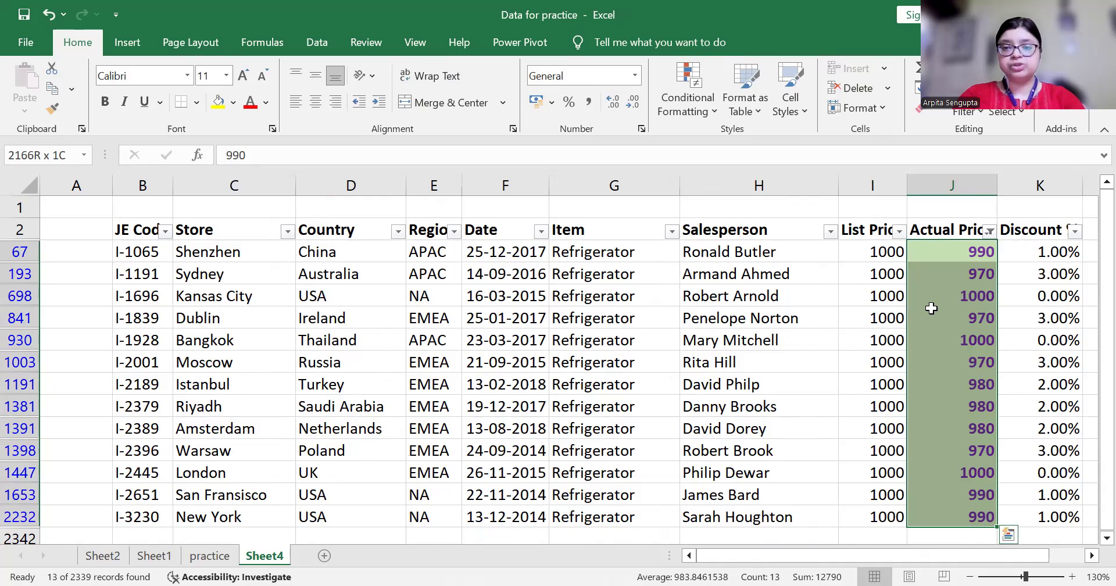
{"action": "key", "text": "Up"}
{"action": "key", "text": "Down"}
{"action": "key", "text": "Down"}
{"action": "key", "text": "Down"}
{"action": "key", "text": "Down"}
{"action": "key", "text": "Down"}
{"action": "key", "text": "Down"}
{"action": "key", "text": "Down"}
{"action": "key", "text": "Down"}
{"action": "key", "text": "Down"}
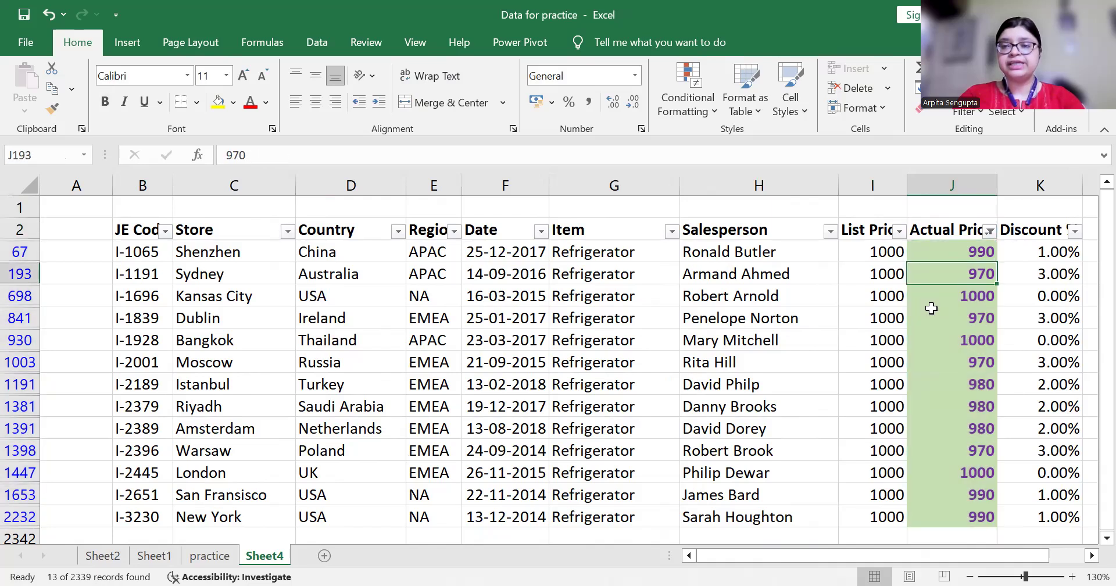
{"action": "key", "text": "Down"}
{"action": "key", "text": "Down"}
{"action": "key", "text": "Down"}
{"action": "key", "text": "Down"}
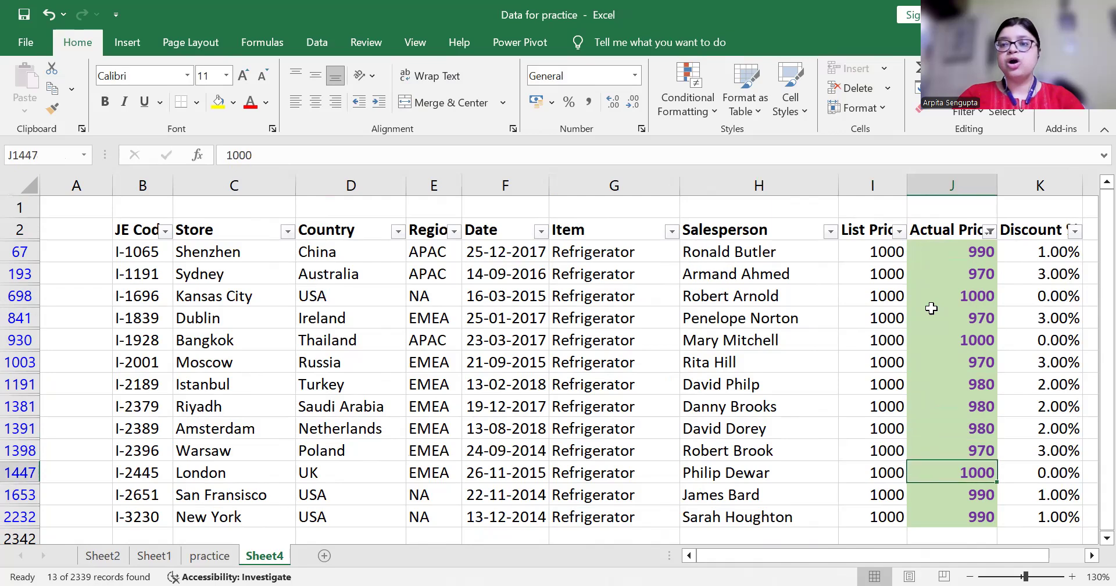
{"action": "key", "text": "Up"}
{"action": "key", "text": "Up"}
{"action": "key", "text": "Up"}
{"action": "key", "text": "Up"}
{"action": "key", "text": "Up"}
{"action": "key", "text": "Up"}
{"action": "key", "text": "Up"}
{"action": "key", "text": "Up"}
{"action": "key", "text": "Up"}
{"action": "key", "text": "Up"}
{"action": "key", "text": "Up"}
{"action": "key", "text": "Up"}
{"action": "key", "text": "Up"}
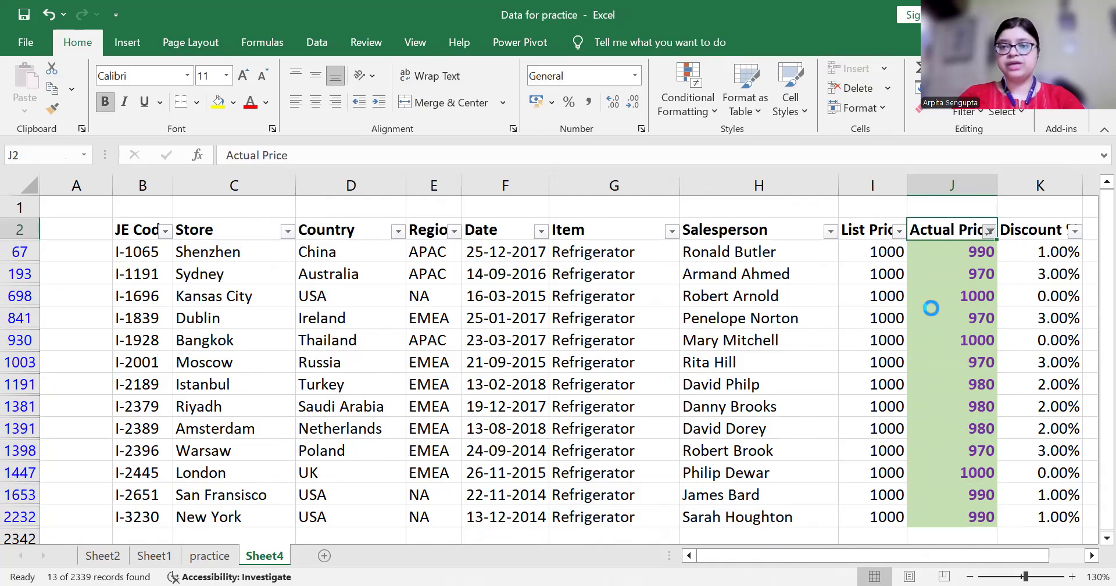
{"action": "key", "text": "alt+Down"}
Clear the Actual Price filter and select every Actual Price value down to row 2341
{"action": "left_click", "coordinate": [931, 308]}
{"action": "key", "text": "Down"}
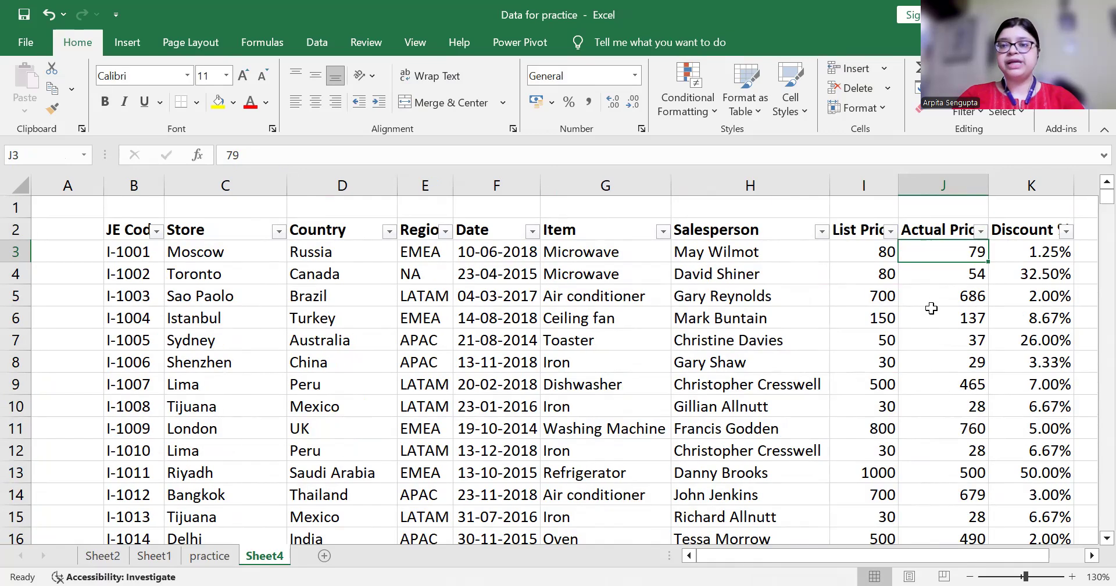
{"action": "key", "text": "ctrl+shift+Down"}
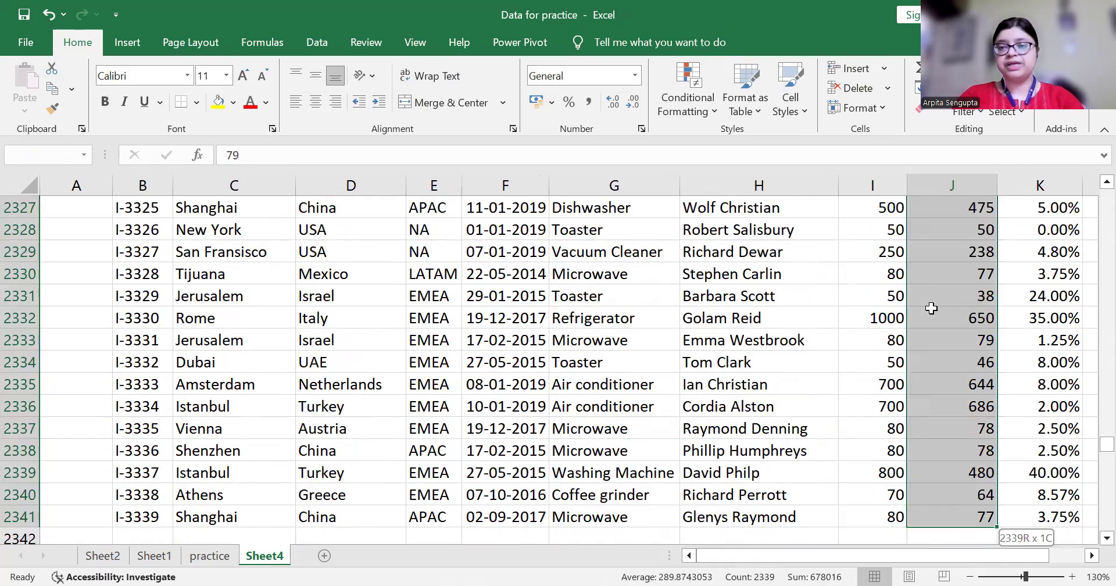
Clear the conditional formatting rules from the selected prices, then look at the data bar options
{"action": "right_click", "coordinate": [682, 115]}
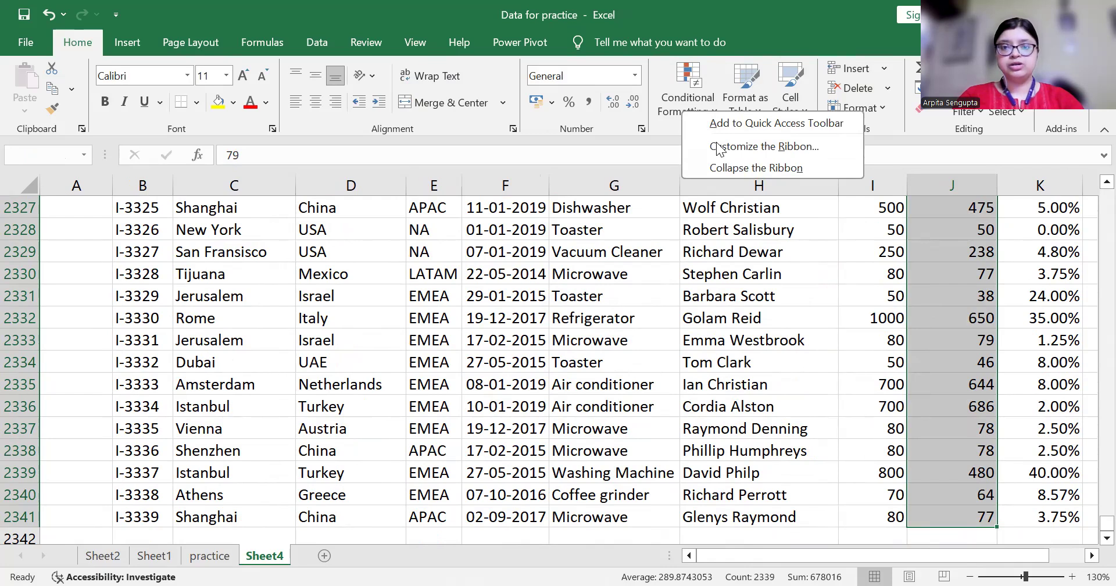
{"action": "left_click", "coordinate": [688, 93]}
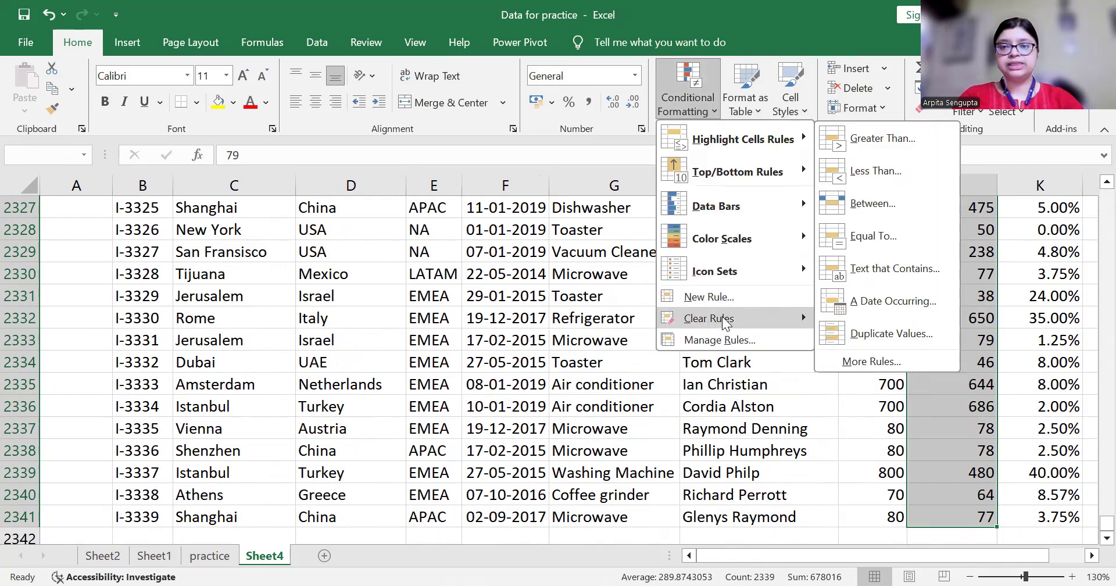
{"action": "mouse_move", "coordinate": [724, 324]}
{"action": "left_click", "coordinate": [859, 324]}
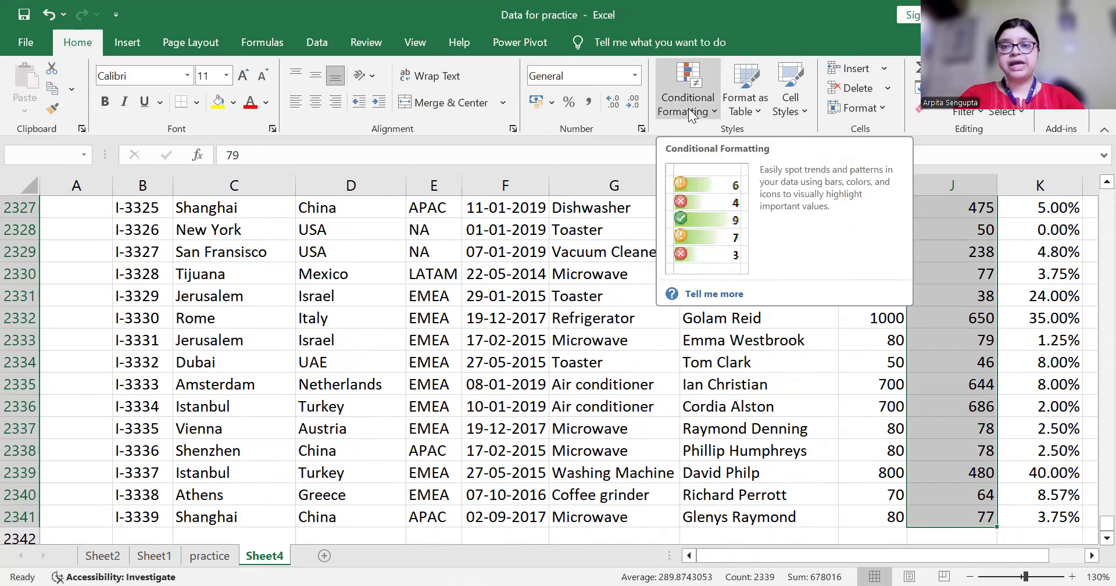
{"action": "left_click", "coordinate": [689, 109]}
{"action": "mouse_move", "coordinate": [750, 172]}
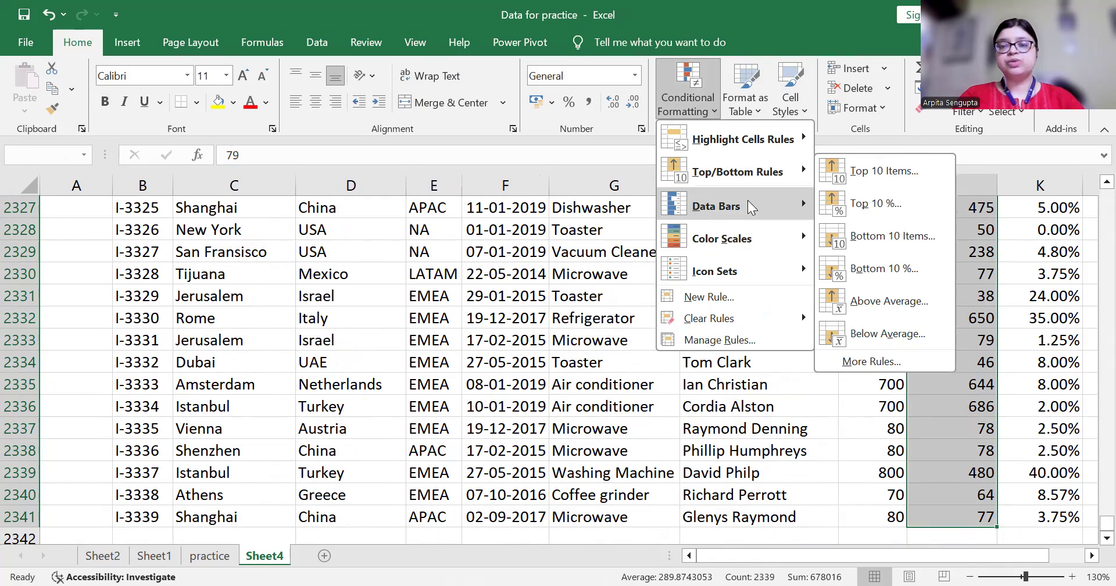
{"action": "mouse_move", "coordinate": [751, 208]}
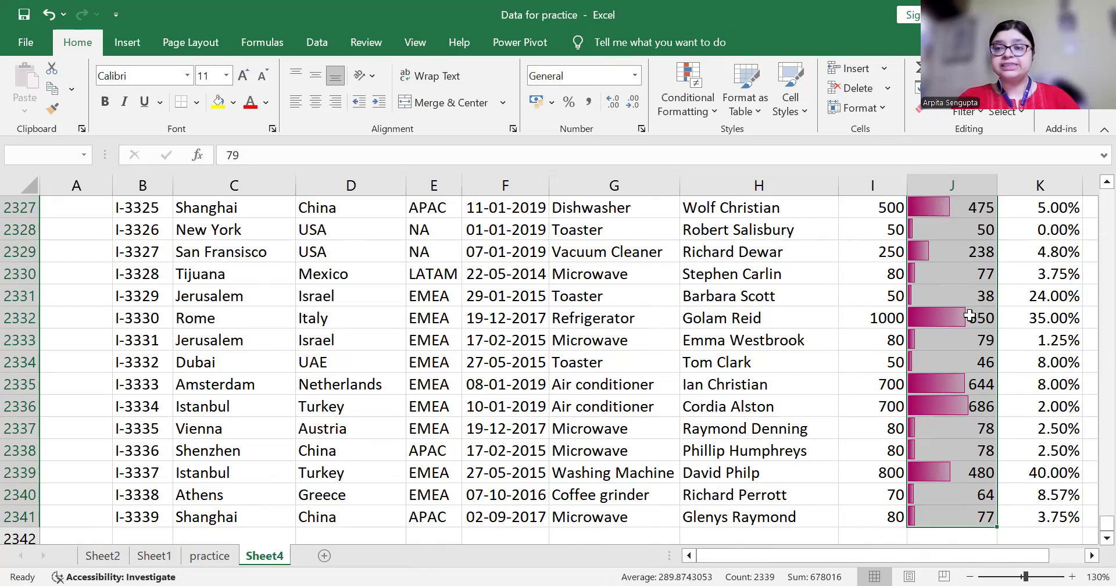
{"action": "left_click", "coordinate": [967, 410]}
{"action": "key", "text": "Down"}
{"action": "key", "text": "Down"}
{"action": "key", "text": "Down"}
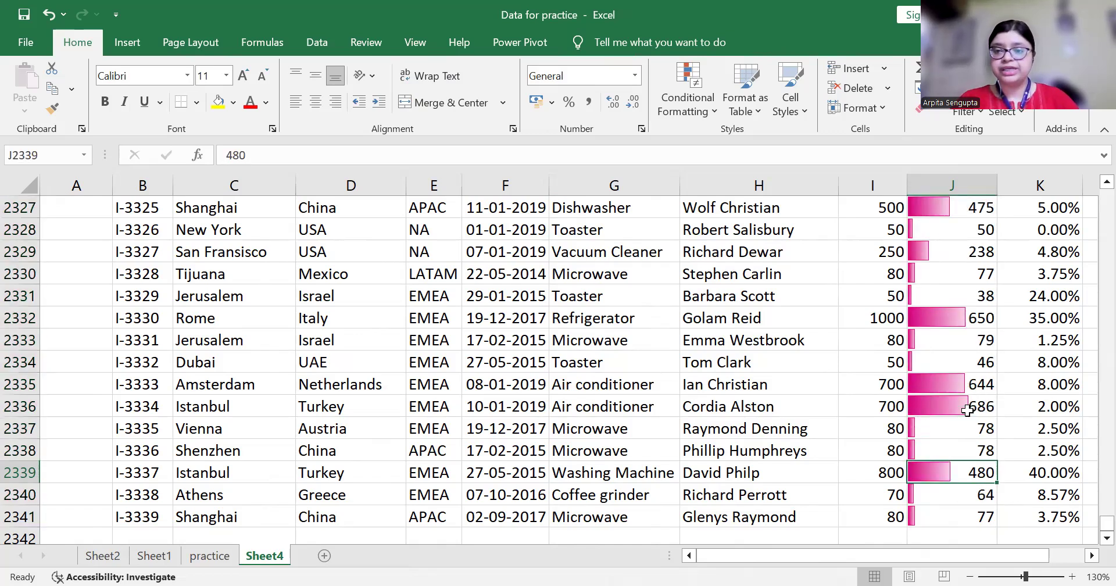
{"action": "key", "text": "Down"}
{"action": "key", "text": "Down"}
{"action": "key", "text": "Down"}
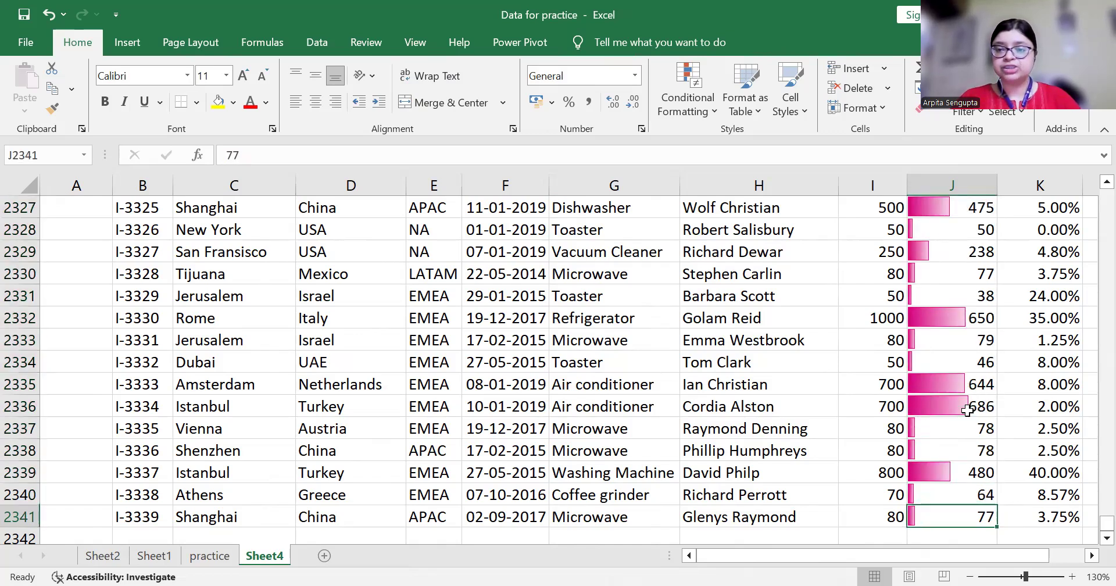
{"action": "key", "text": "Down"}
{"action": "key", "text": "Down"}
{"action": "key", "text": "Down"}
{"action": "key", "text": "Up"}
{"action": "key", "text": "Up"}
{"action": "key", "text": "Up"}
{"action": "key", "text": "Up"}
{"action": "key", "text": "Up"}
{"action": "key", "text": "Up"}
{"action": "key", "text": "Up"}
{"action": "key", "text": "Up"}
{"action": "key", "text": "Up"}
{"action": "key", "text": "Up"}
{"action": "key", "text": "Up"}
{"action": "key", "text": "Up"}
{"action": "key", "text": "Up"}
{"action": "key", "text": "Up"}
{"action": "key", "text": "Up"}
{"action": "key", "text": "Up"}
{"action": "key", "text": "Up"}
{"action": "key", "text": "Up"}
{"action": "key", "text": "Up"}
{"action": "key", "text": "Up"}
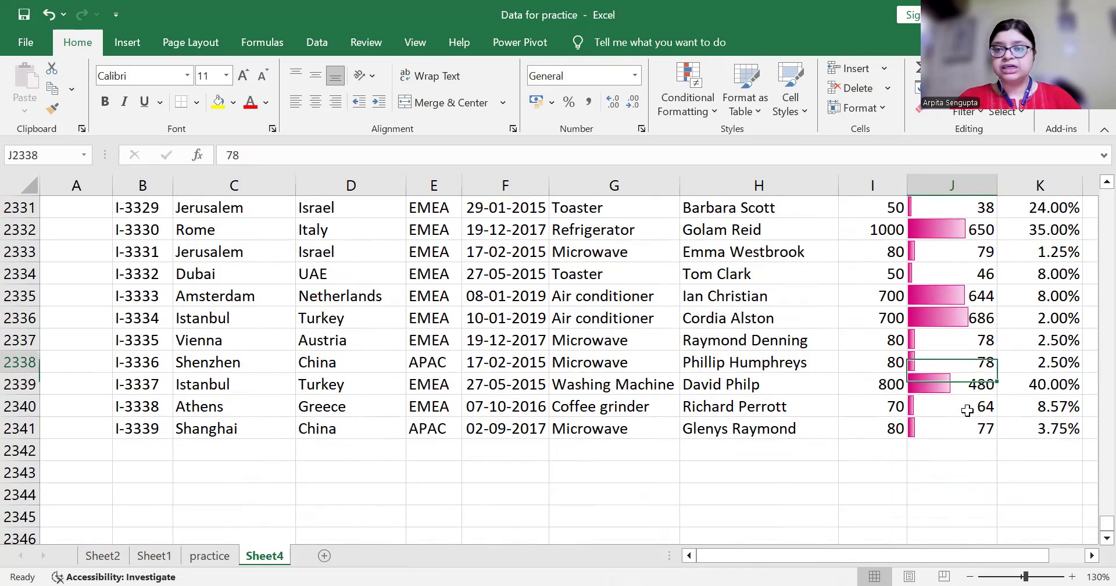
{"action": "key", "text": "Up"}
{"action": "key", "text": "Up"}
{"action": "key", "text": "Up"}
{"action": "key", "text": "Up"}
{"action": "key", "text": "Up"}
{"action": "key", "text": "Up"}
{"action": "key", "text": "Up"}
{"action": "key", "text": "Up"}
{"action": "key", "text": "Up"}
{"action": "key", "text": "Up"}
{"action": "key", "text": "Up"}
{"action": "key", "text": "Up"}
{"action": "key", "text": "Up"}
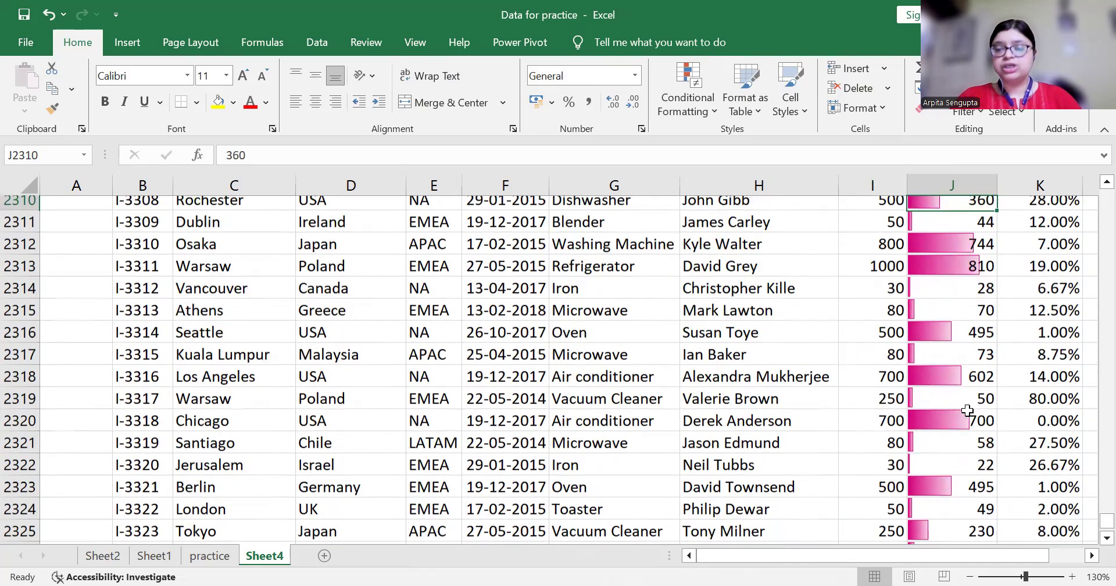
{"action": "key", "text": "Up"}
{"action": "key", "text": "Up"}
{"action": "key", "text": "Up"}
{"action": "key", "text": "Up"}
{"action": "key", "text": "Up"}
{"action": "key", "text": "Up"}
{"action": "key", "text": "Up"}
{"action": "key", "text": "Up"}
{"action": "key", "text": "Up"}
{"action": "key", "text": "Up"}
{"action": "key", "text": "Up"}
{"action": "key", "text": "Up"}
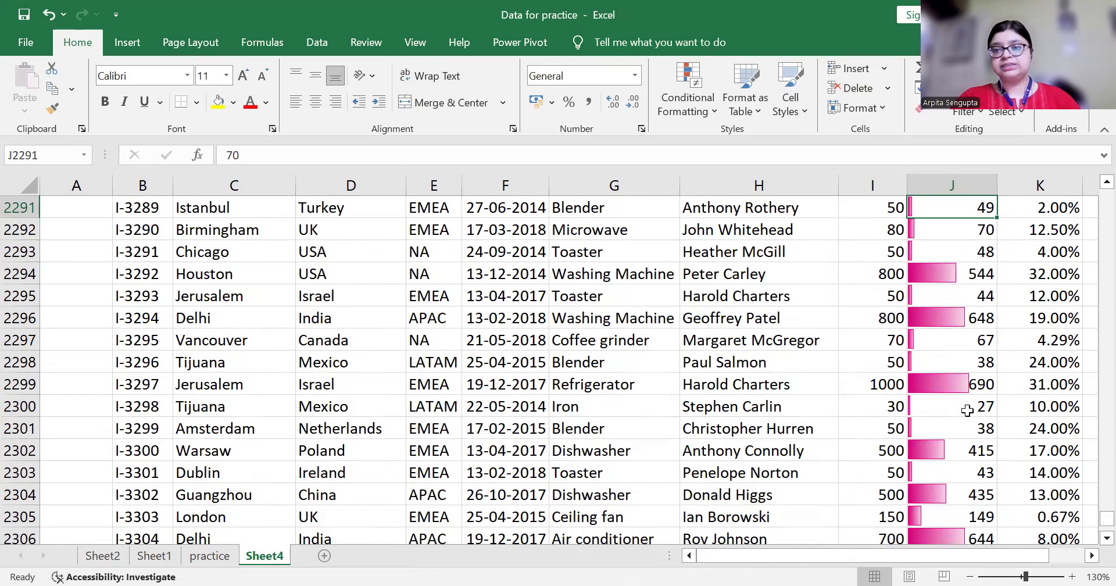
{"action": "key", "text": "Up"}
{"action": "key", "text": "Up"}
{"action": "key", "text": "Up"}
{"action": "key", "text": "Up"}
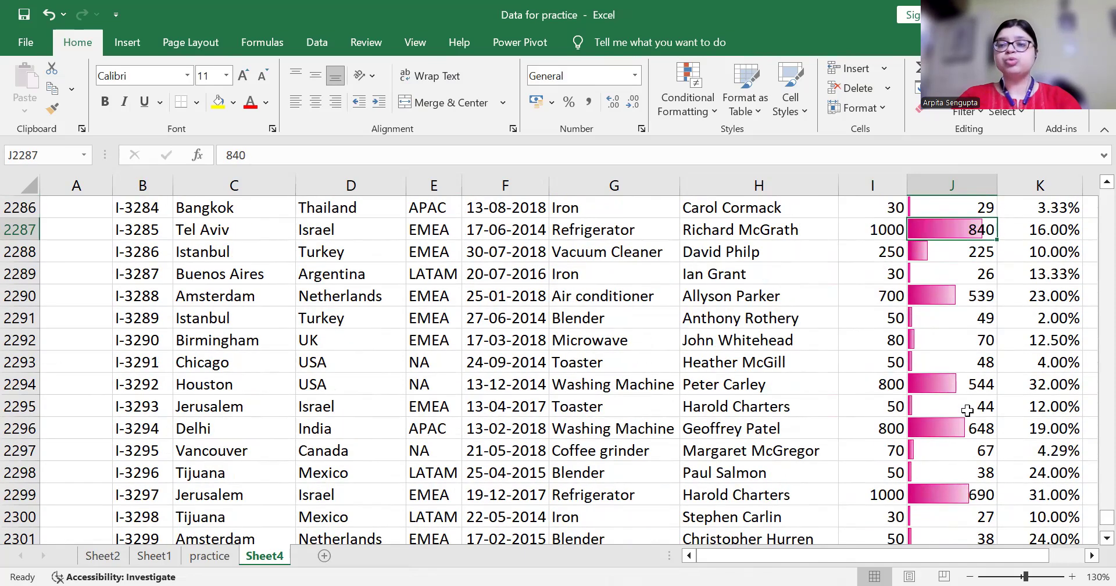
{"action": "key", "text": "Up"}
{"action": "key", "text": "Up"}
{"action": "key", "text": "Down"}
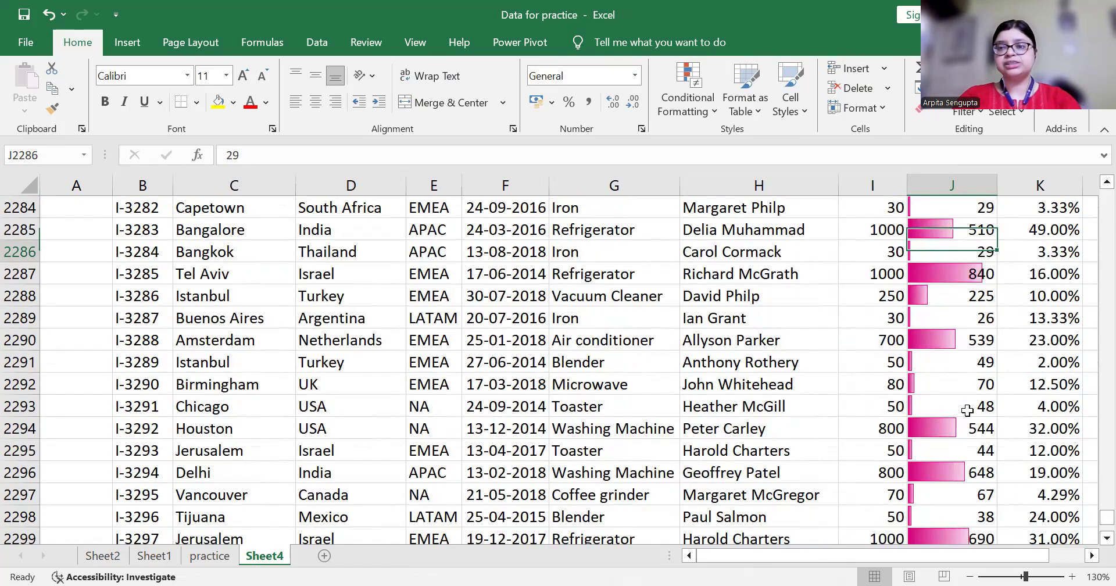
{"action": "key", "text": "Up"}
{"action": "key", "text": "Up"}
{"action": "key", "text": "Up"}
{"action": "key", "text": "Up"}
{"action": "key", "text": "Up"}
{"action": "key", "text": "Up"}
{"action": "key", "text": "Up"}
{"action": "key", "text": "Up"}
{"action": "key", "text": "Up"}
{"action": "key", "text": "Up"}
{"action": "key", "text": "Up"}
{"action": "key", "text": "Up"}
{"action": "key", "text": "Up"}
{"action": "key", "text": "Up"}
{"action": "key", "text": "Up"}
{"action": "key", "text": "Up"}
{"action": "key", "text": "Up"}
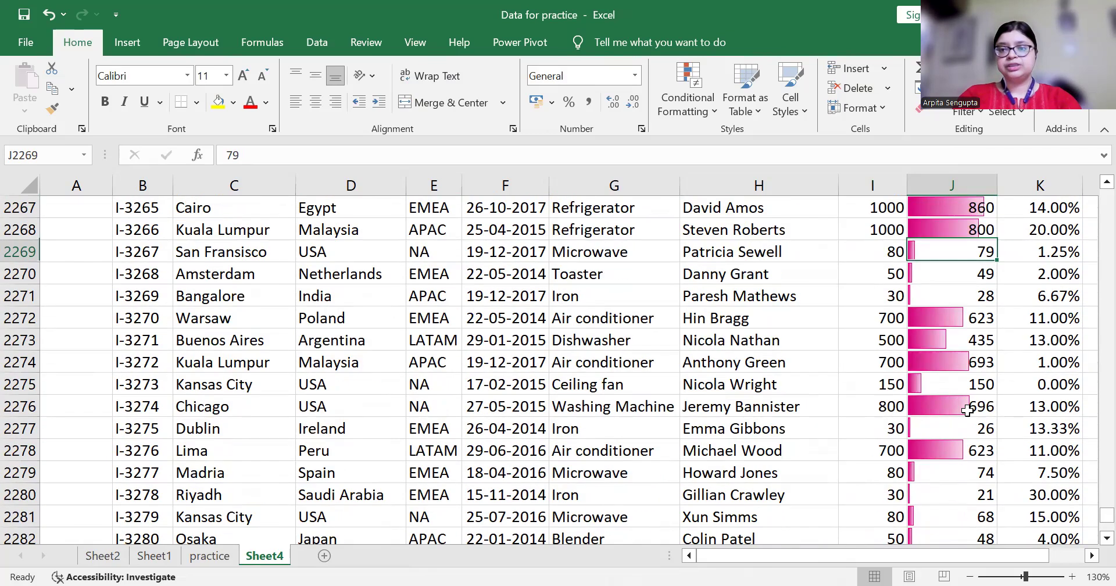
{"action": "key", "text": "Down"}
{"action": "key", "text": "Down"}
{"action": "key", "text": "Down"}
{"action": "key", "text": "Up"}
{"action": "key", "text": "Up"}
{"action": "key", "text": "Up"}
{"action": "key", "text": "Up"}
{"action": "key", "text": "Up"}
{"action": "key", "text": "Up"}
{"action": "key", "text": "Up"}
{"action": "key", "text": "Up"}
{"action": "key", "text": "Up"}
{"action": "key", "text": "Up"}
{"action": "key", "text": "Up"}
{"action": "key", "text": "Up"}
{"action": "key", "text": "Up"}
{"action": "key", "text": "Up"}
{"action": "key", "text": "Up"}
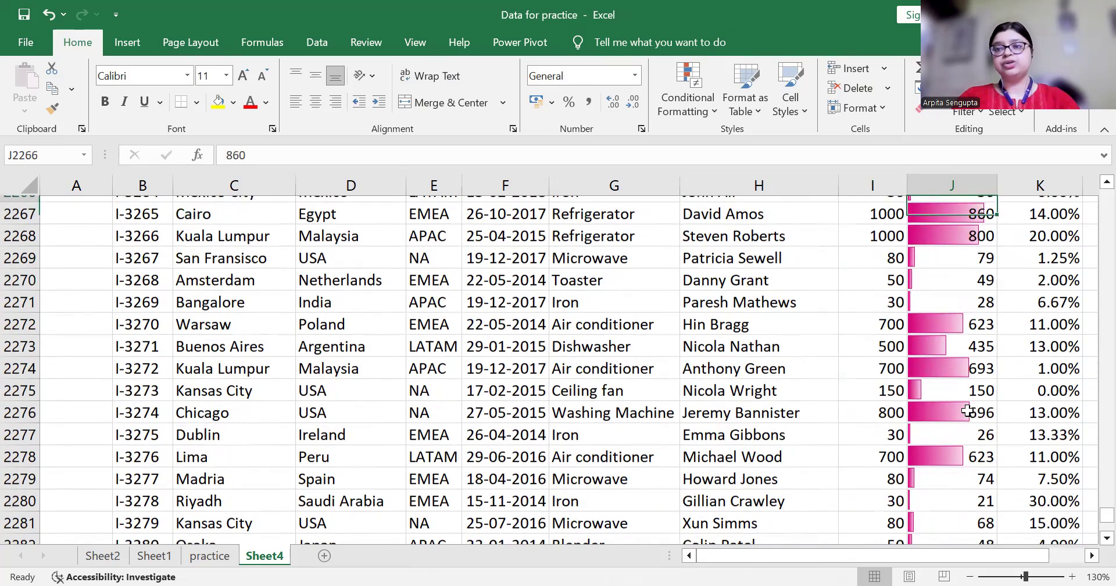
{"action": "key", "text": "Down"}
{"action": "key", "text": "Down"}
{"action": "key", "text": "Down"}
{"action": "key", "text": "Down"}
{"action": "key", "text": "Down"}
{"action": "key", "text": "Down"}
{"action": "key", "text": "Down"}
{"action": "key", "text": "Down"}
{"action": "key", "text": "Down"}
{"action": "key", "text": "Down"}
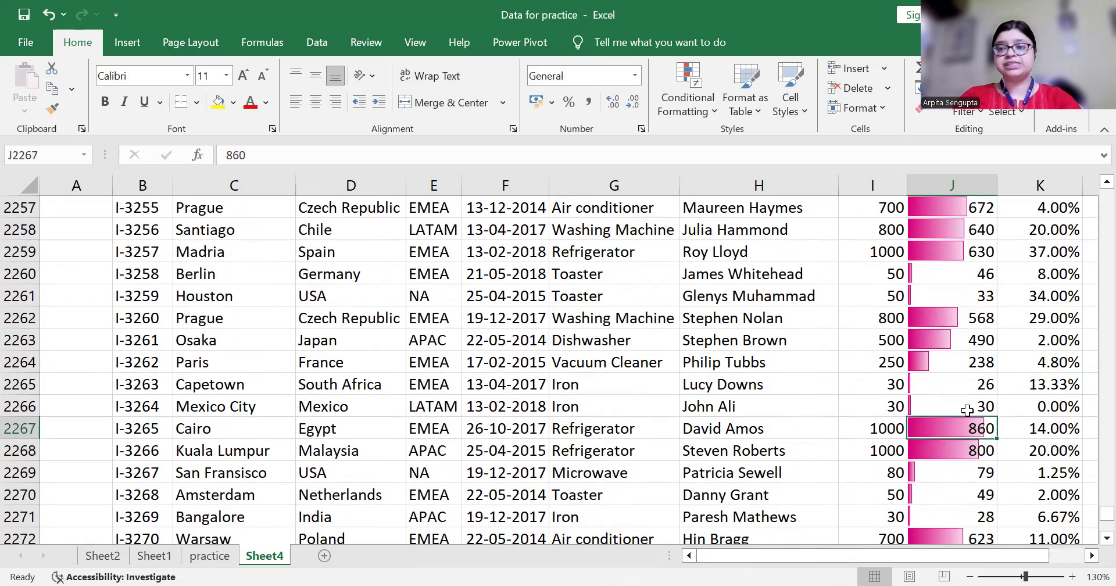
{"action": "key", "text": "Up"}
{"action": "key", "text": "Up"}
{"action": "key", "text": "Up"}
{"action": "key", "text": "Up"}
{"action": "key", "text": "Up"}
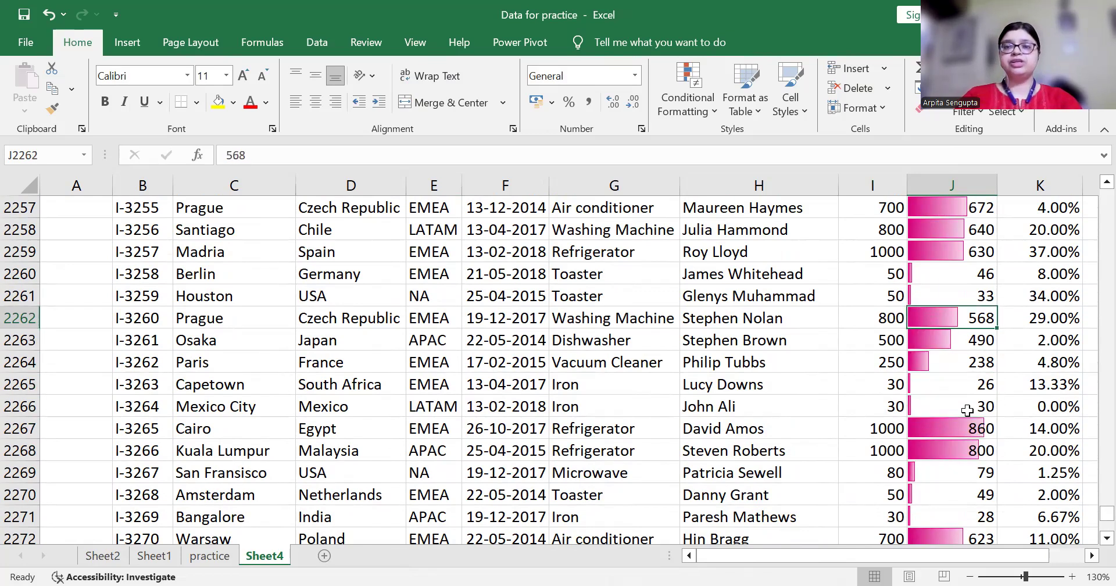
{"action": "key", "text": "ctrl+Up"}
{"action": "key", "text": "Down"}
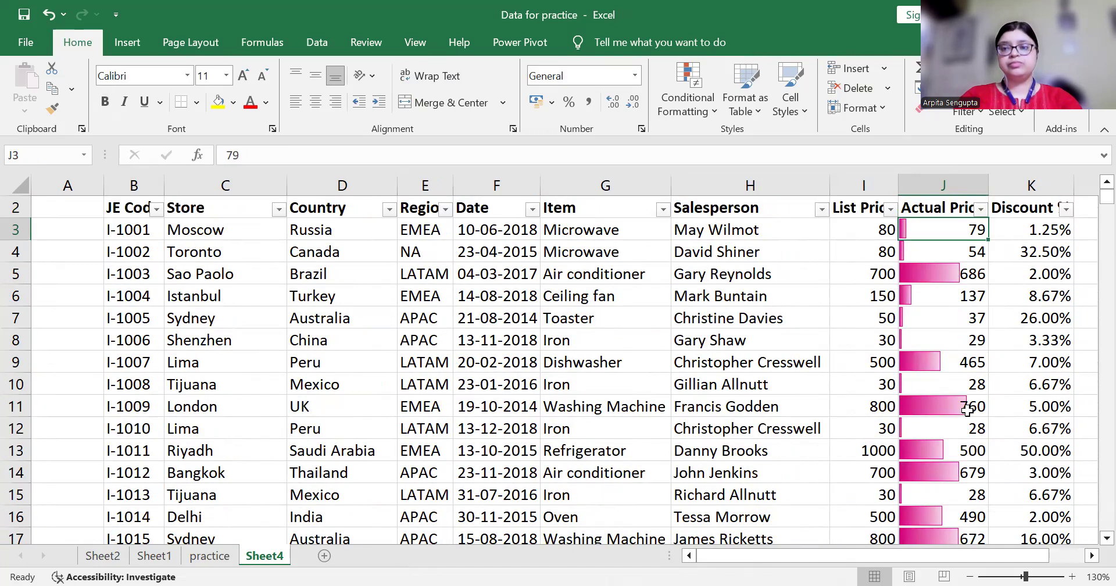
{"action": "key", "text": "ctrl+shift+Down"}
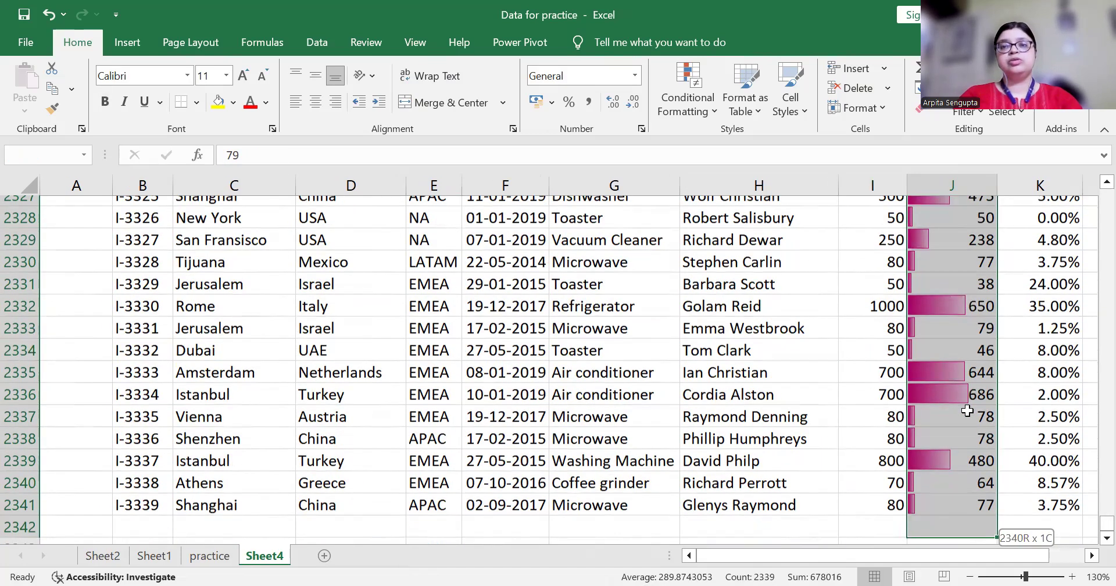
Replace the Actual Price data bars with a Red-White-Blue color scale
{"action": "left_click", "coordinate": [692, 91]}
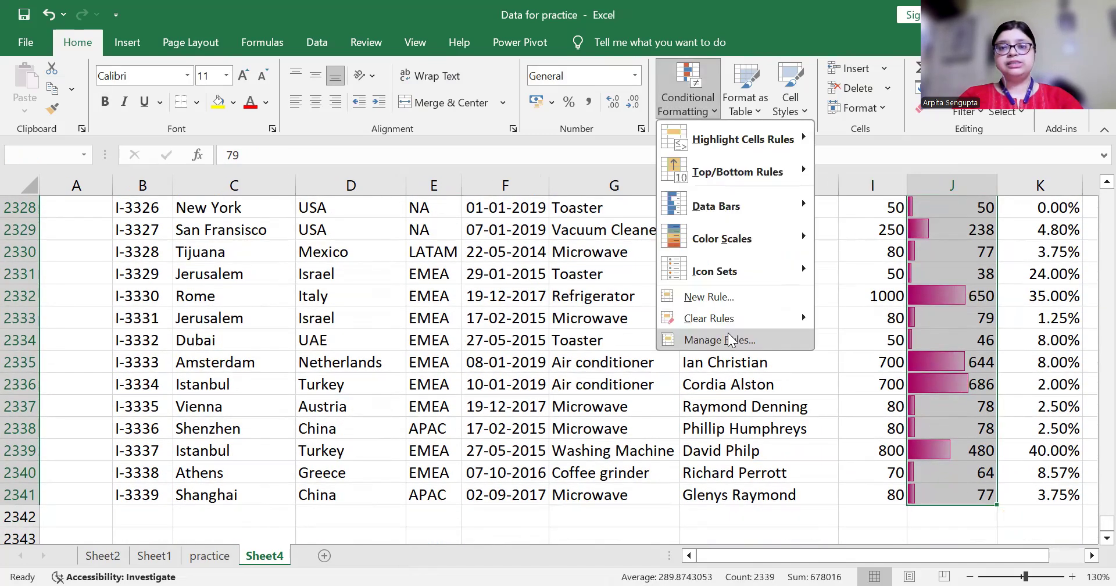
{"action": "mouse_move", "coordinate": [790, 318]}
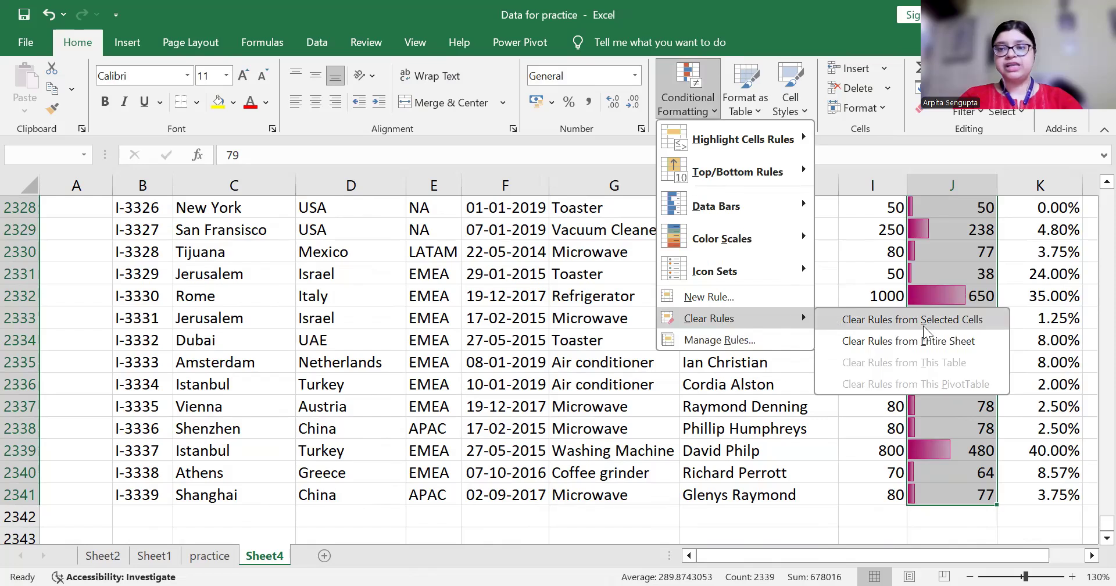
{"action": "left_click", "coordinate": [899, 320]}
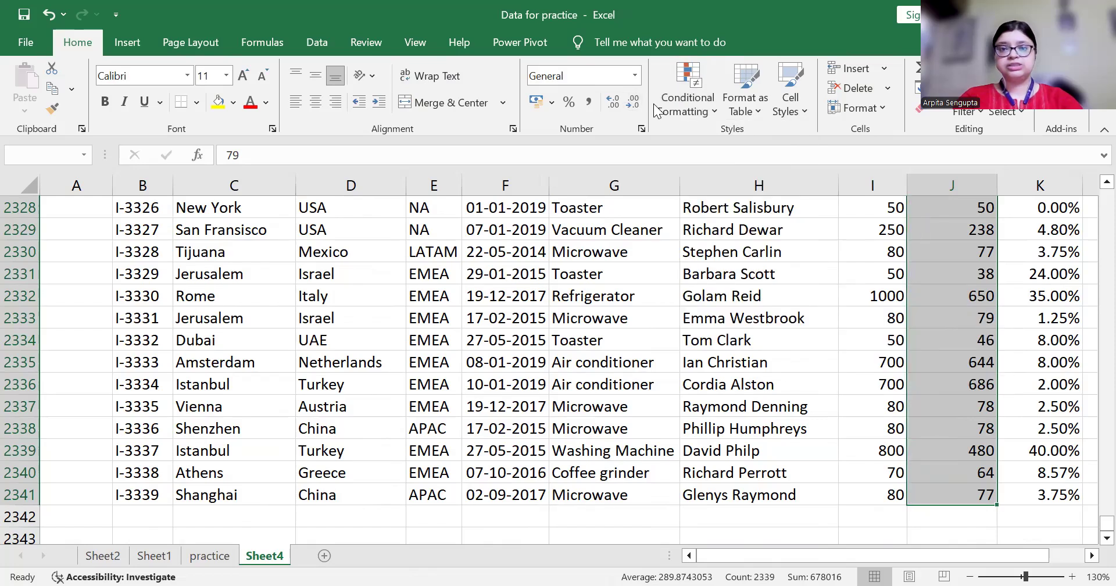
{"action": "left_click", "coordinate": [716, 111]}
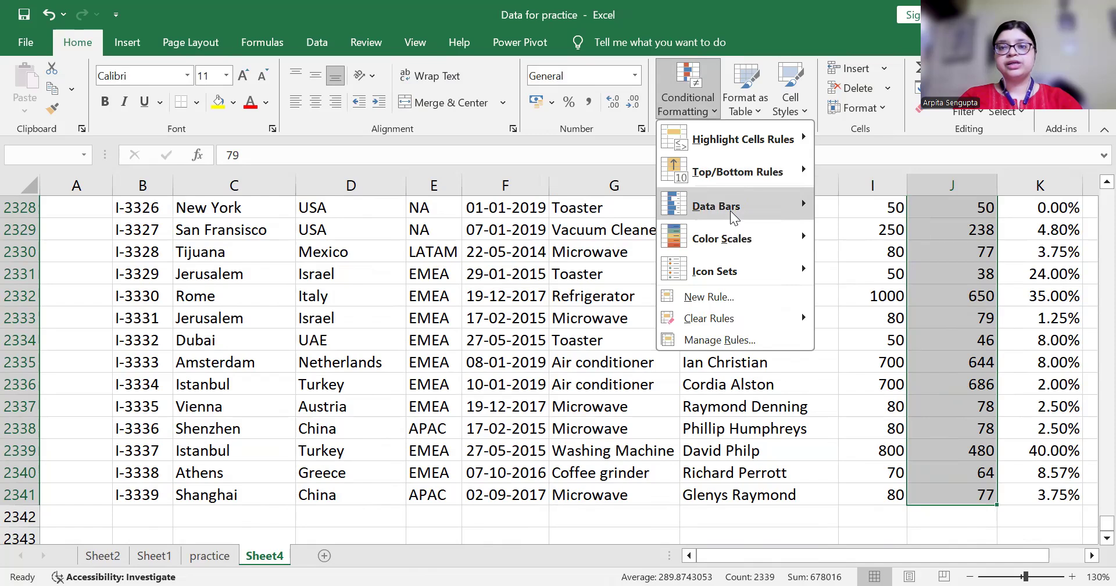
{"action": "mouse_move", "coordinate": [801, 242]}
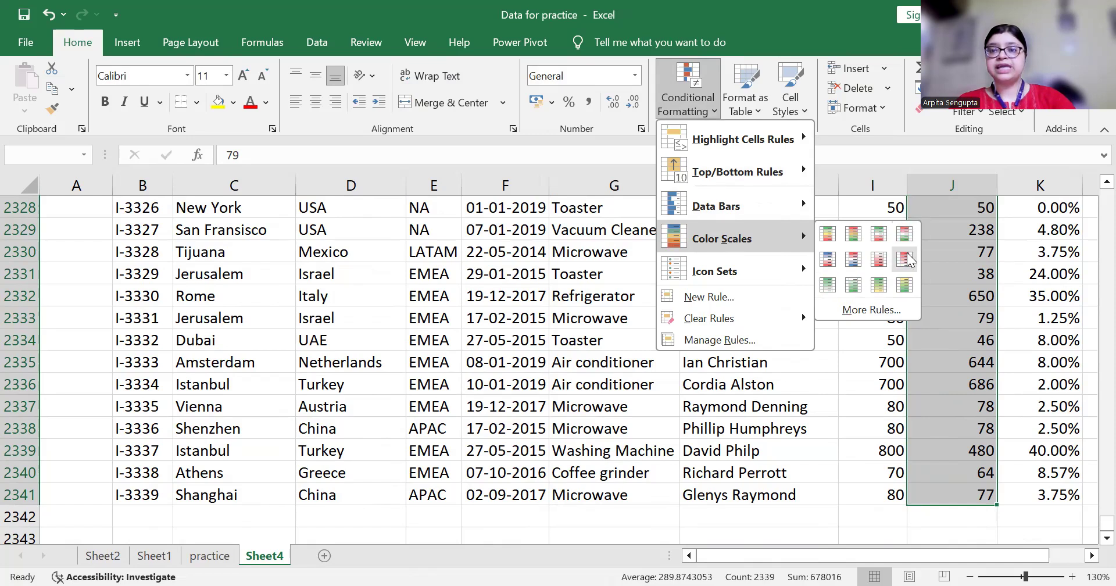
{"action": "left_click", "coordinate": [852, 261]}
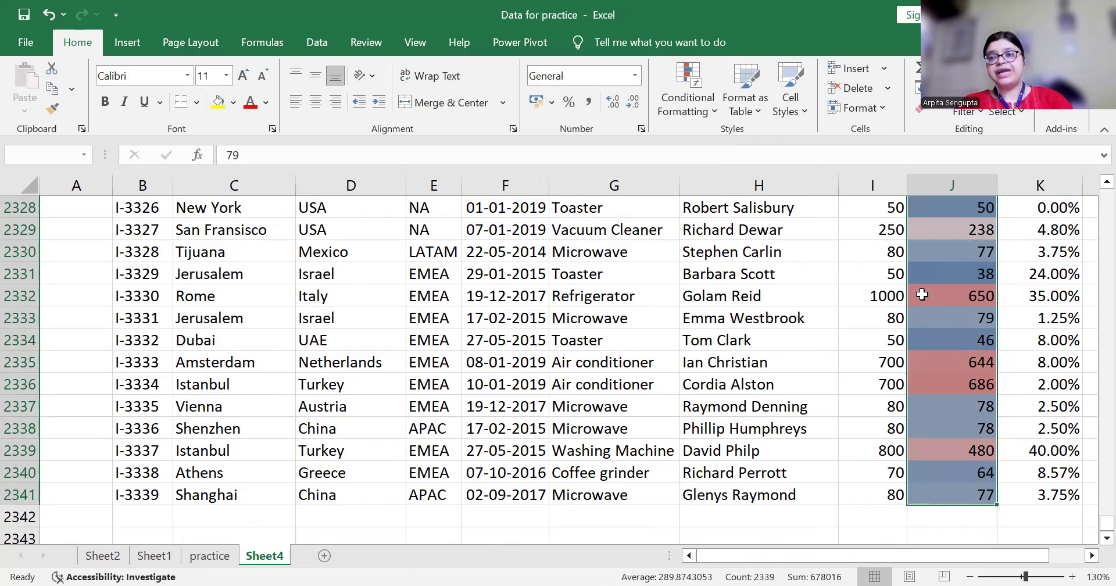
Go to the Actual Price header and open its filter options at Filter by Color
{"action": "left_click", "coordinate": [940, 232]}
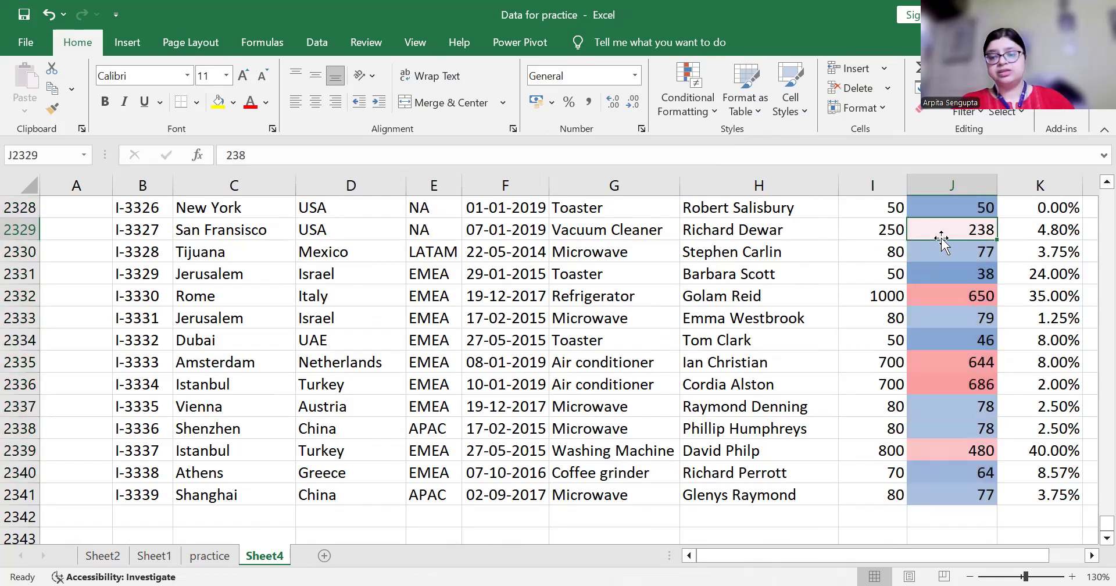
{"action": "key", "text": "ctrl+Up"}
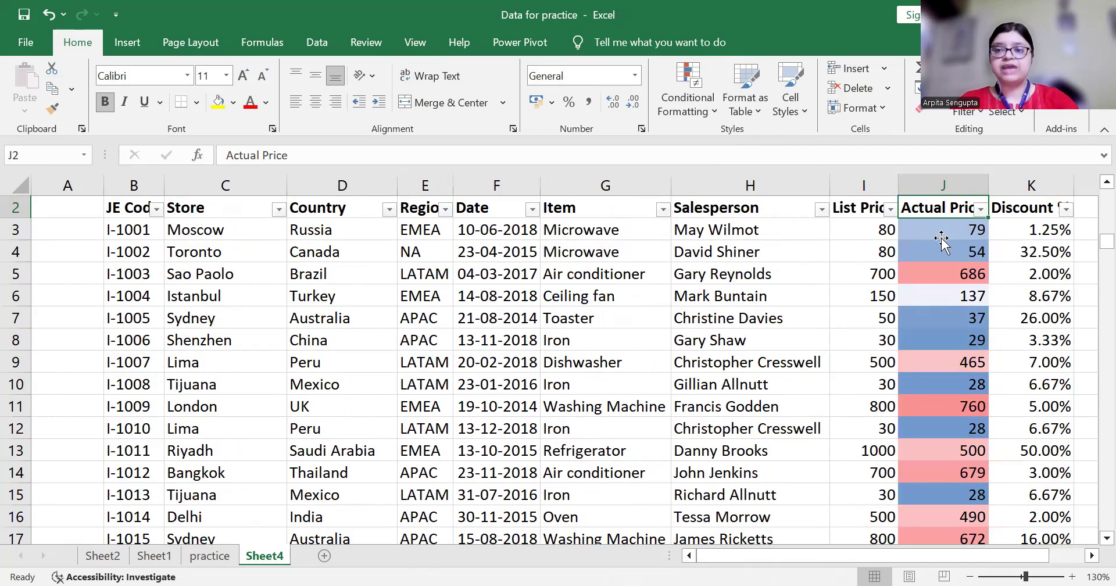
{"action": "key", "text": "alt+Down"}
{"action": "key", "text": "Down"}
{"action": "key", "text": "Down"}
{"action": "key", "text": "Down"}
{"action": "key", "text": "Down"}
{"action": "key", "text": "Down"}
{"action": "key", "text": "Down"}
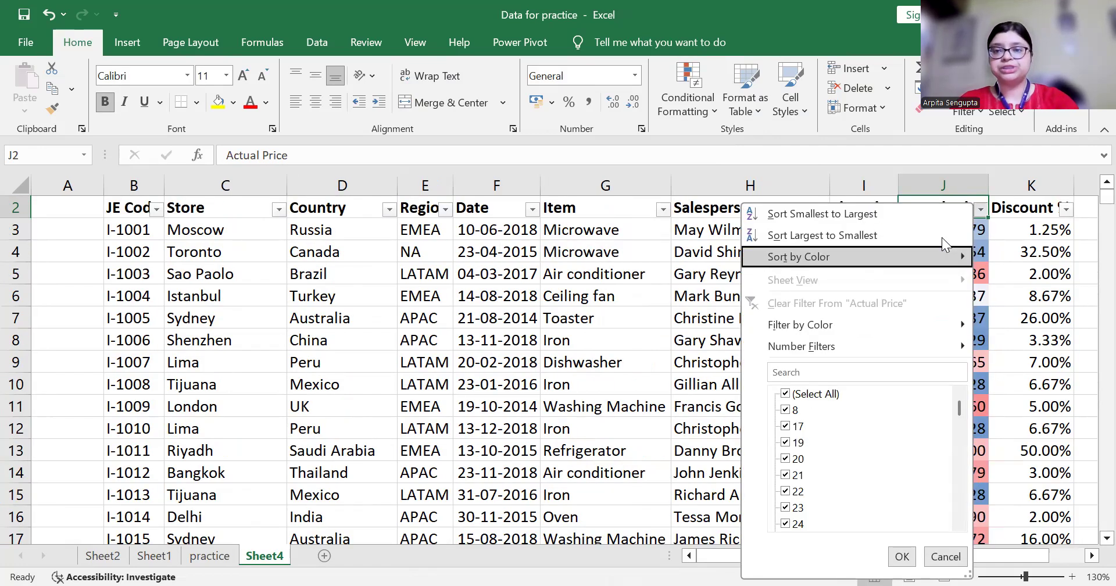
Filter Actual Price to show only rows with pink cells
{"action": "key", "text": "Right"}
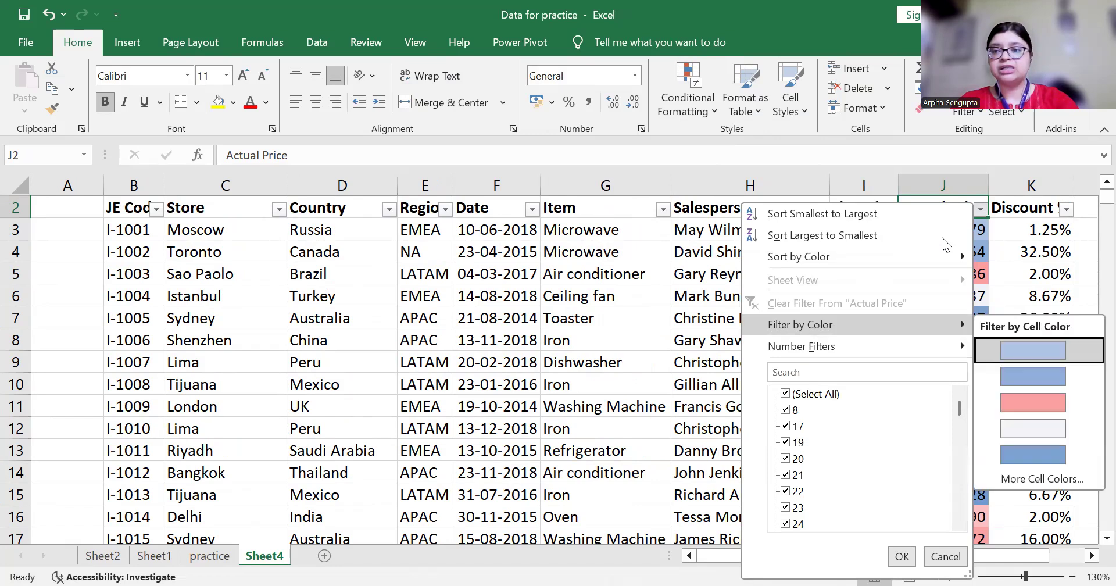
{"action": "key", "text": "Down"}
{"action": "key", "text": "Down"}
{"action": "key", "text": "Up"}
{"action": "key", "text": "Up"}
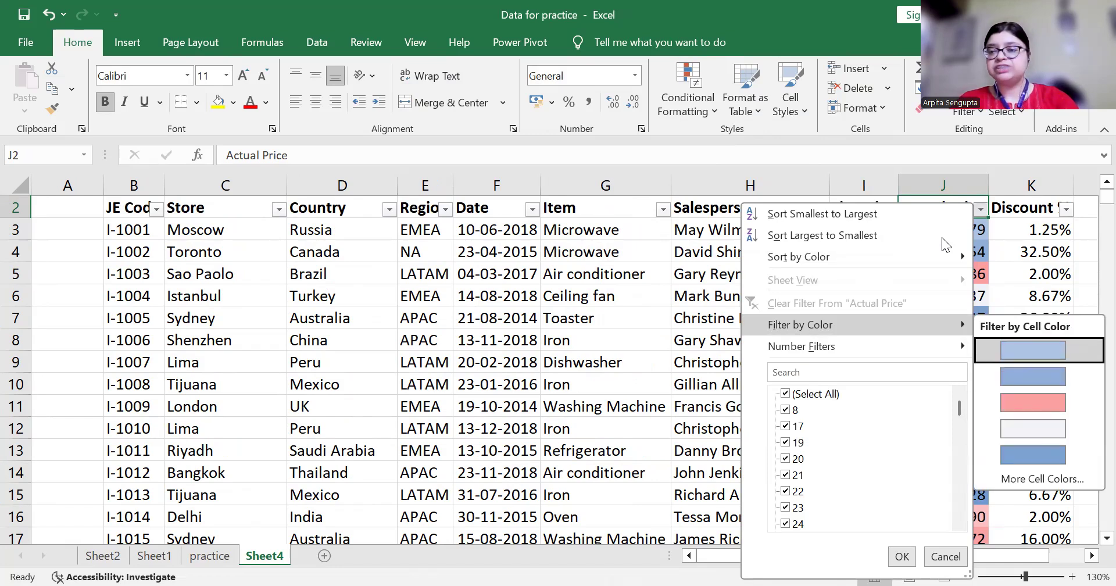
{"action": "key", "text": "Down"}
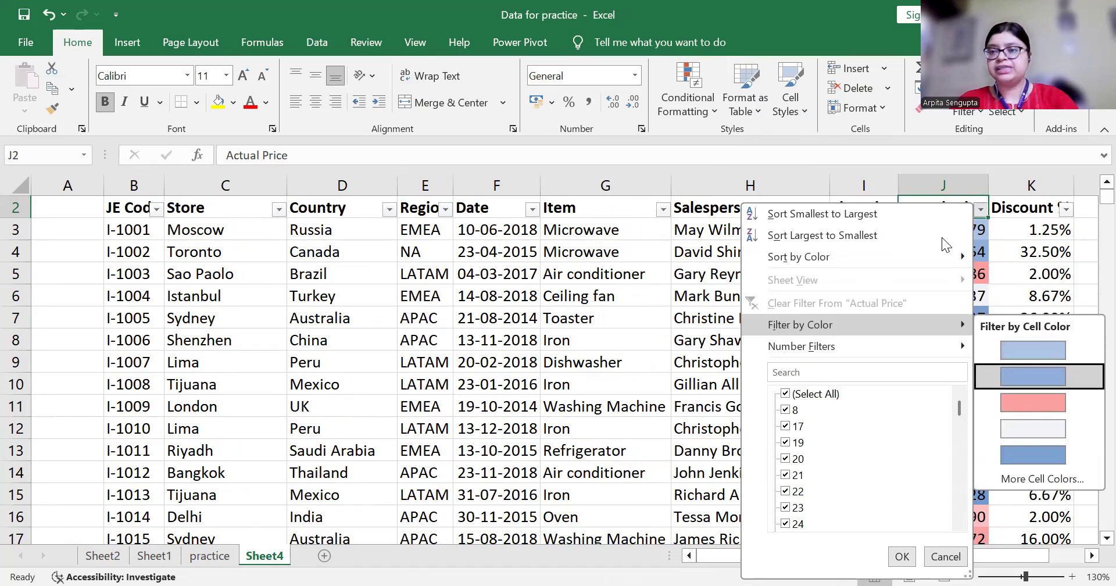
{"action": "key", "text": "Down"}
{"action": "key", "text": "Down"}
{"action": "key", "text": "Down"}
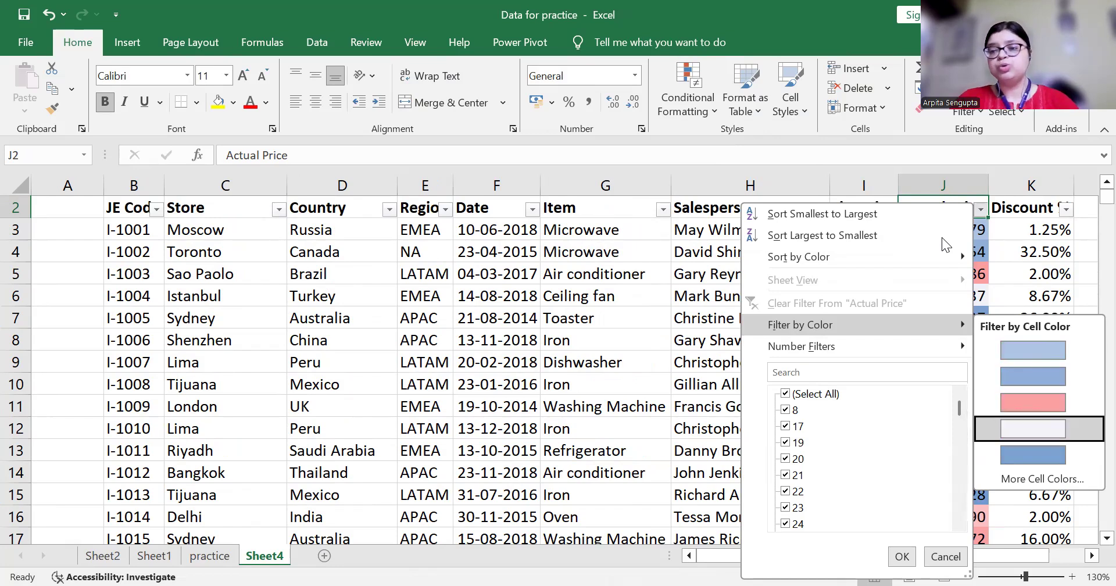
{"action": "key", "text": "Up"}
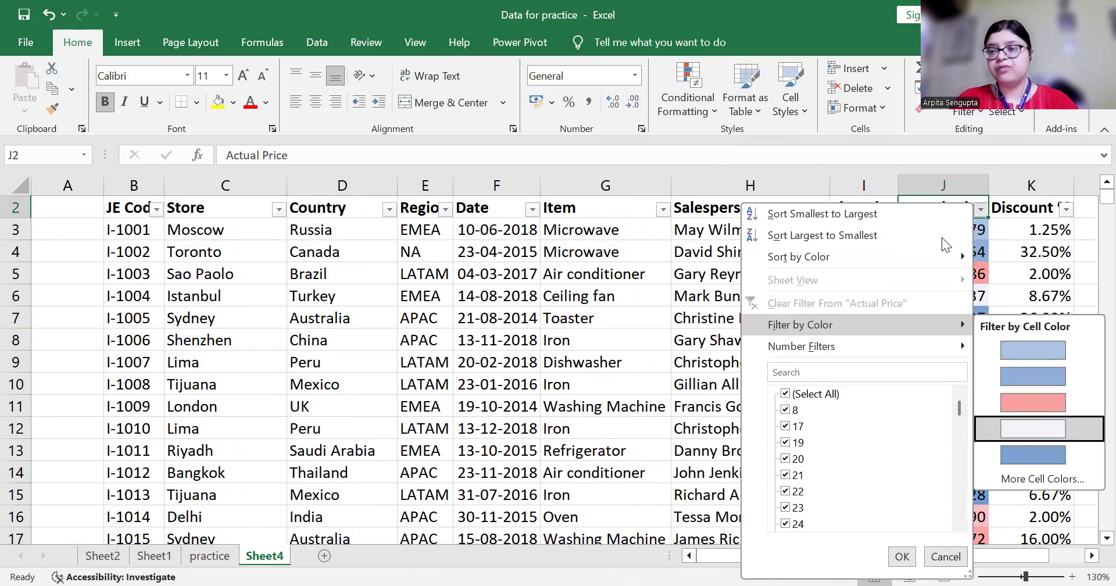
{"action": "key", "text": "Up"}
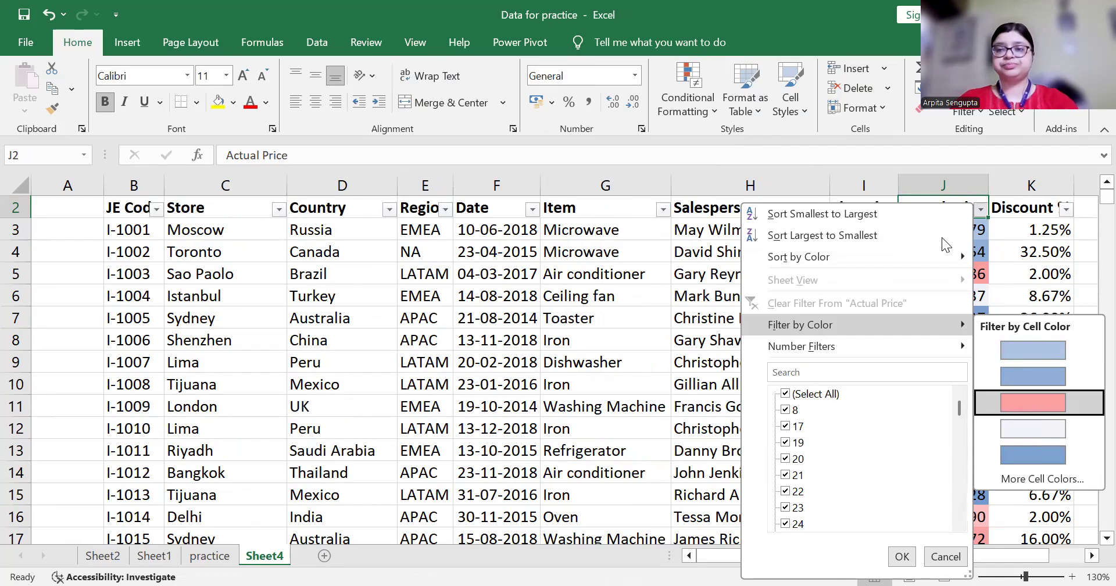
{"action": "key", "text": "Return"}
Browse the pink-filtered rows and return to the Actual Price header
{"action": "key", "text": "Up"}
{"action": "key", "text": "Down"}
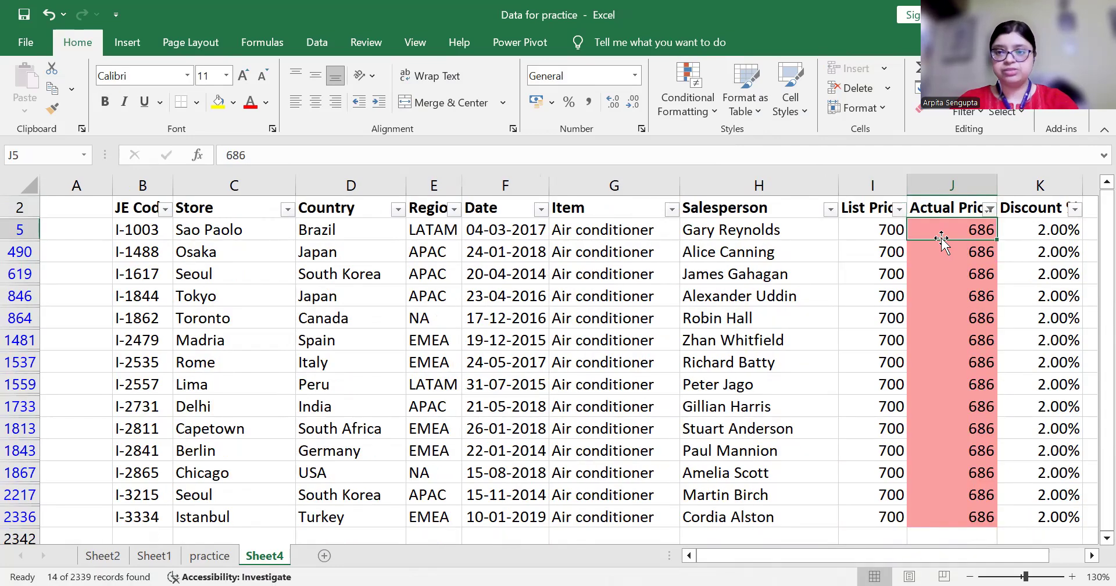
{"action": "key", "text": "ctrl+Down"}
{"action": "key", "text": "Down"}
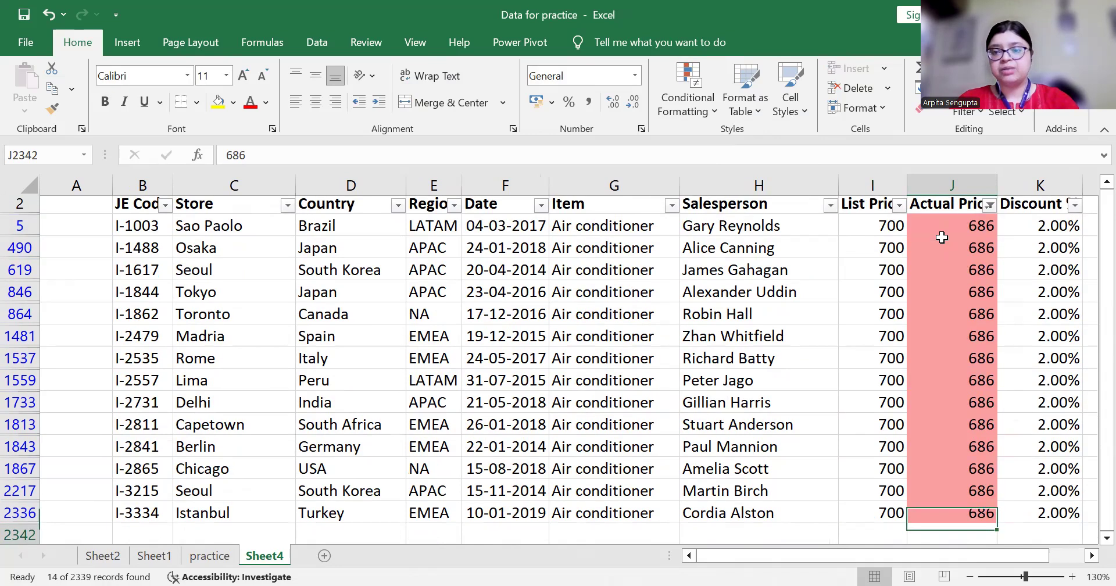
{"action": "key", "text": "ctrl+Up"}
{"action": "key", "text": "Up"}
{"action": "key", "text": "Down"}
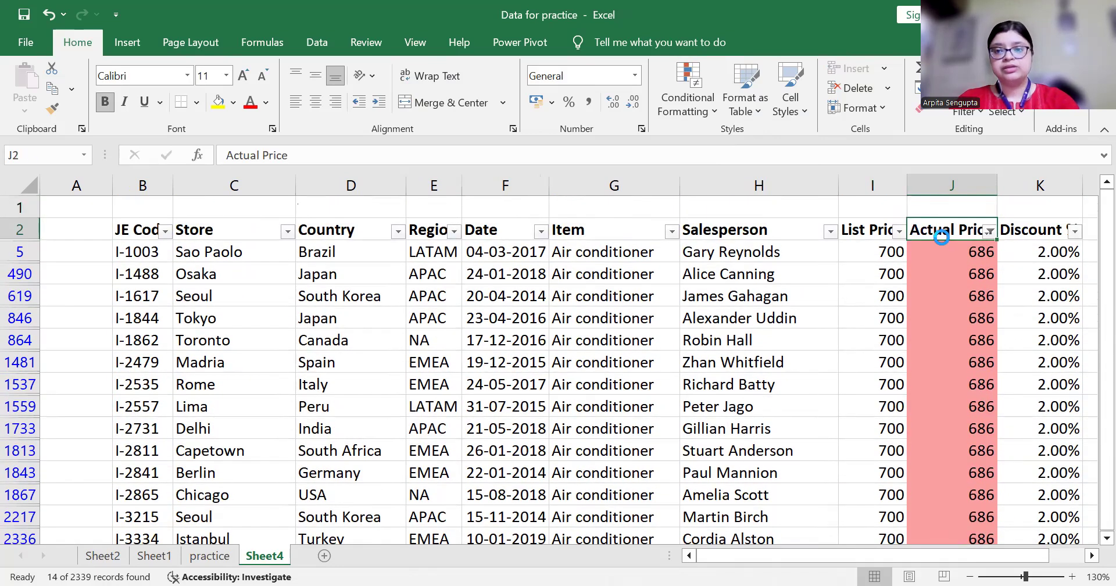
Switch the colour filter to show only blue Actual Price cells
{"action": "key", "text": "alt+Down"}
{"action": "key", "text": "Down"}
{"action": "key", "text": "Down"}
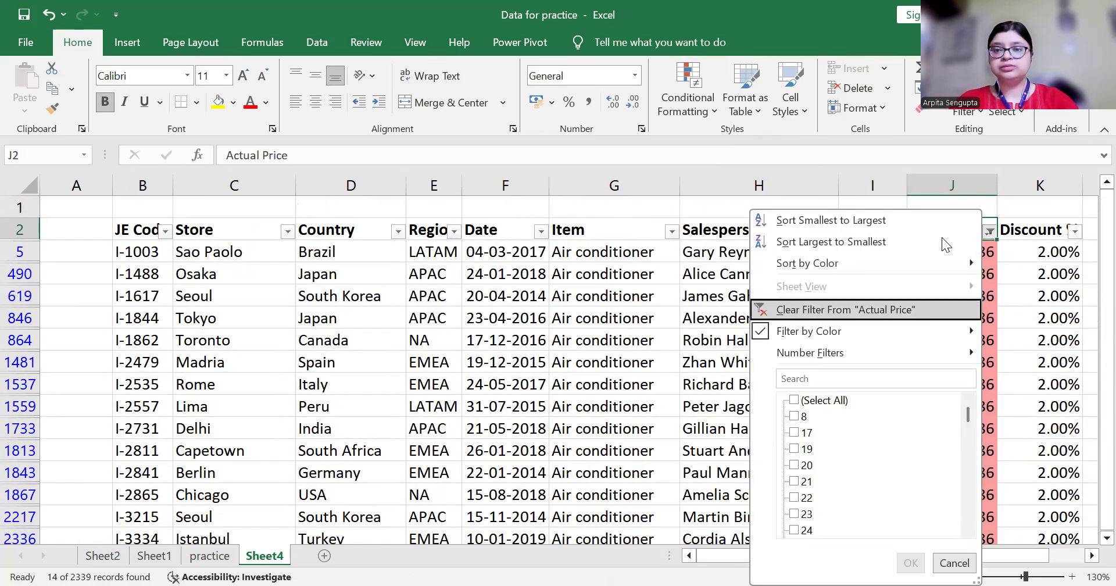
{"action": "key", "text": "Down"}
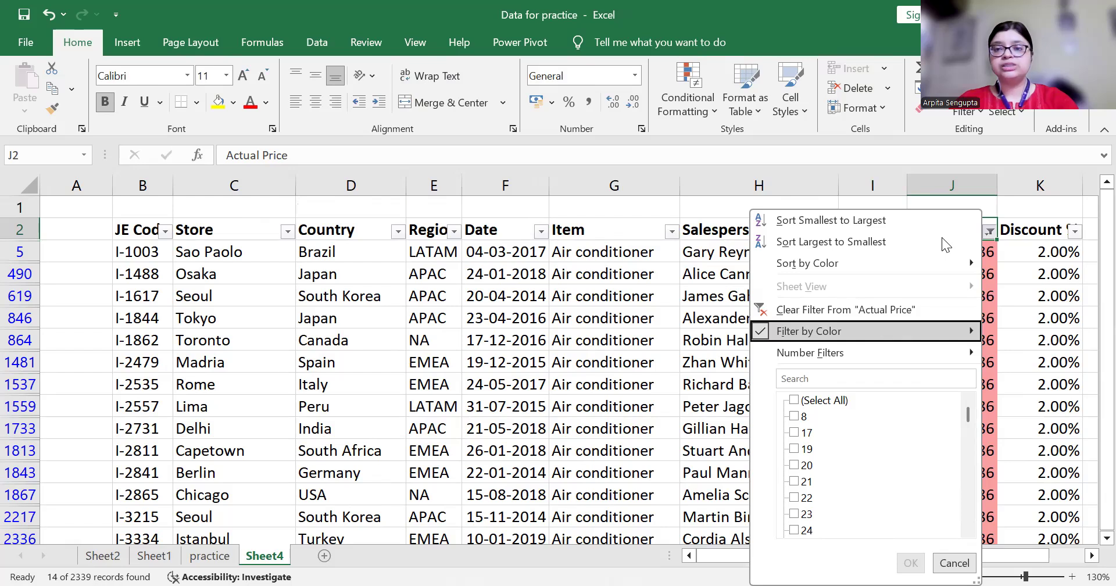
{"action": "key", "text": "Right"}
{"action": "key", "text": "Return"}
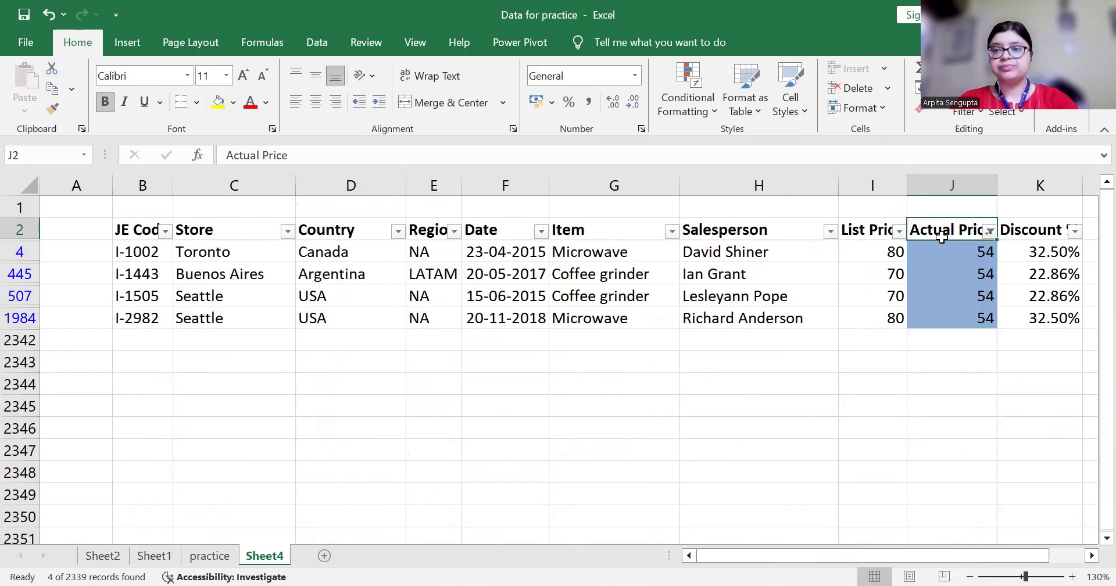
{"action": "key", "text": "Up"}
{"action": "key", "text": "Down"}
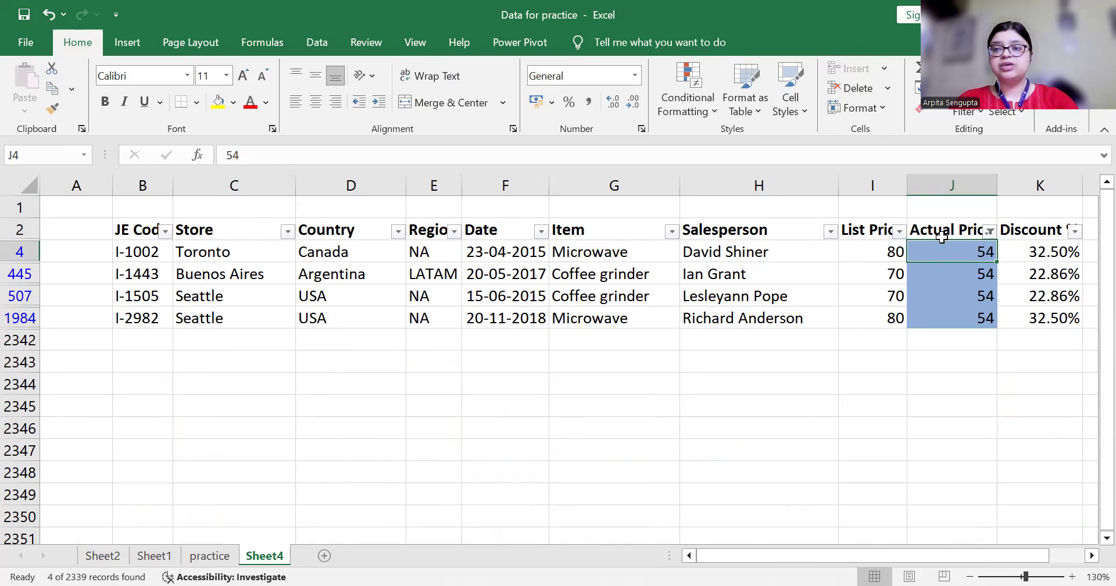
{"action": "key", "text": "Up"}
{"action": "key", "text": "Down"}
{"action": "key", "text": "Up"}
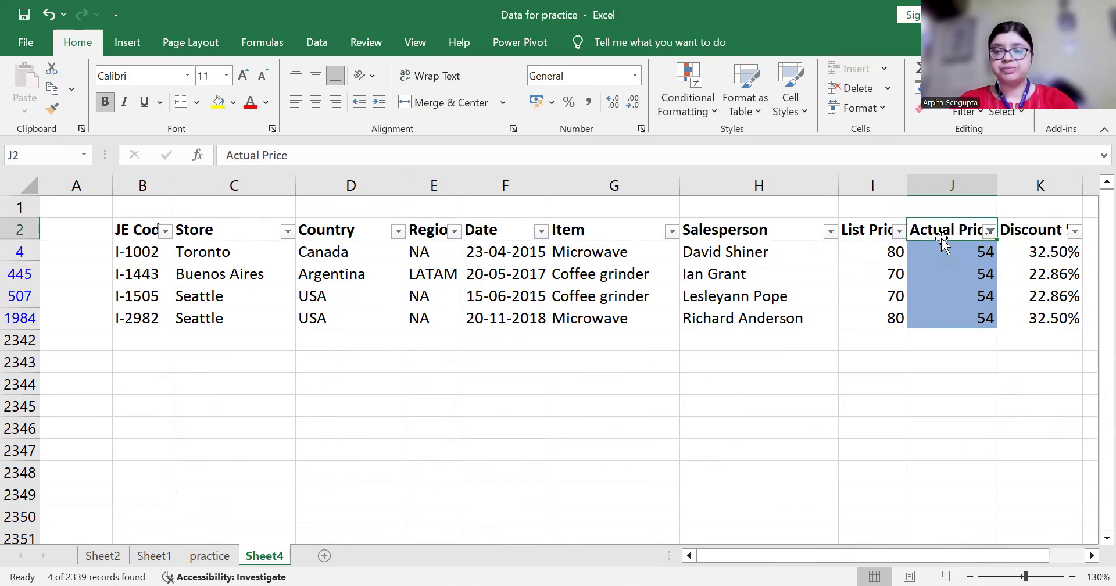
Filter Actual Price by the light blue cell colour instead
{"action": "key", "text": "alt+Down"}
{"action": "key", "text": "Down"}
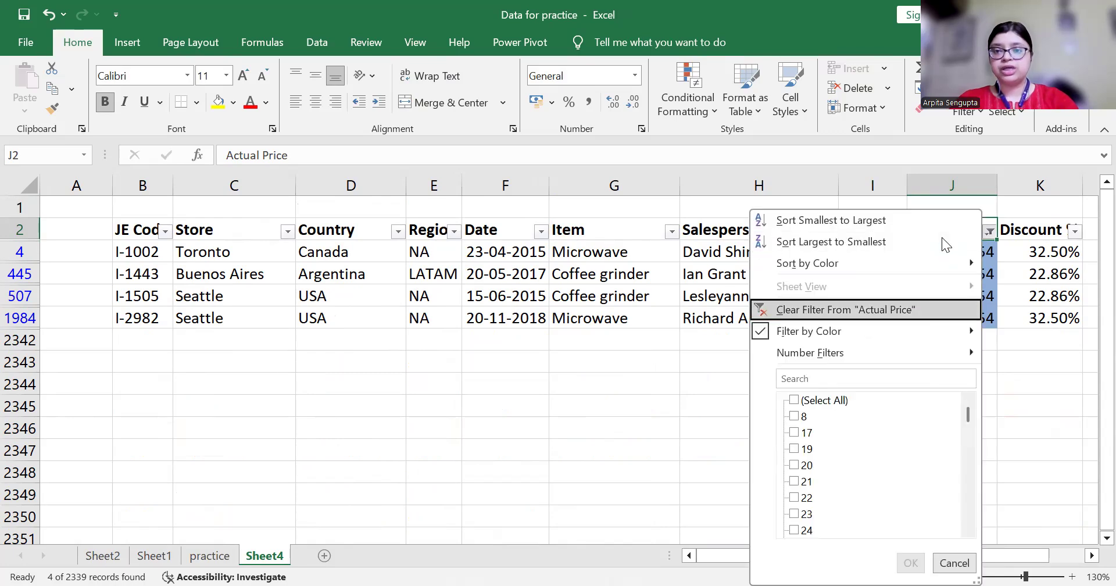
{"action": "key", "text": "Down"}
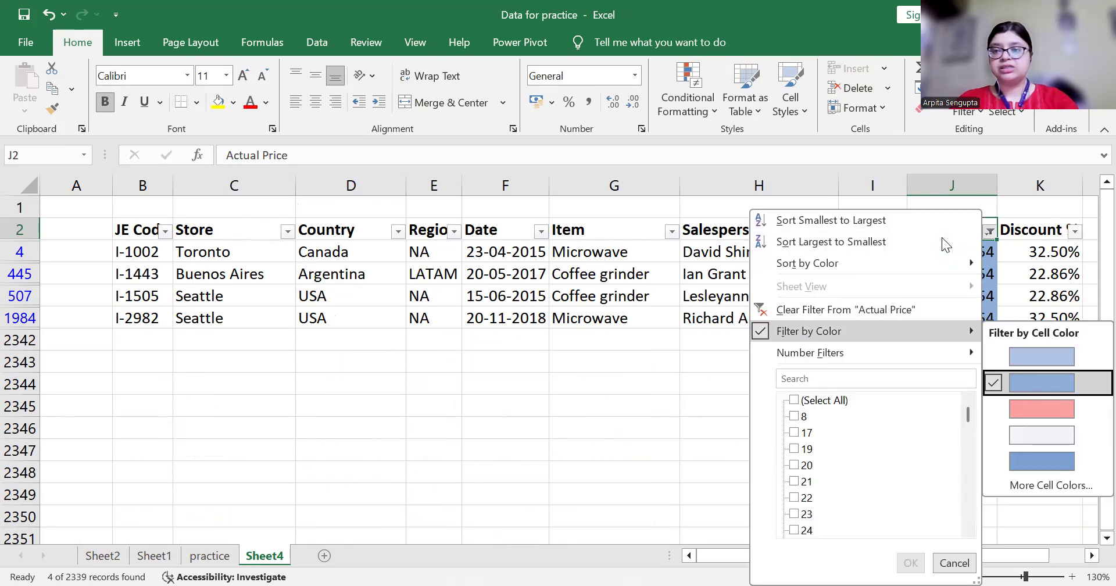
{"action": "key", "text": "Up"}
{"action": "key", "text": "Return"}
{"action": "key", "text": "Down"}
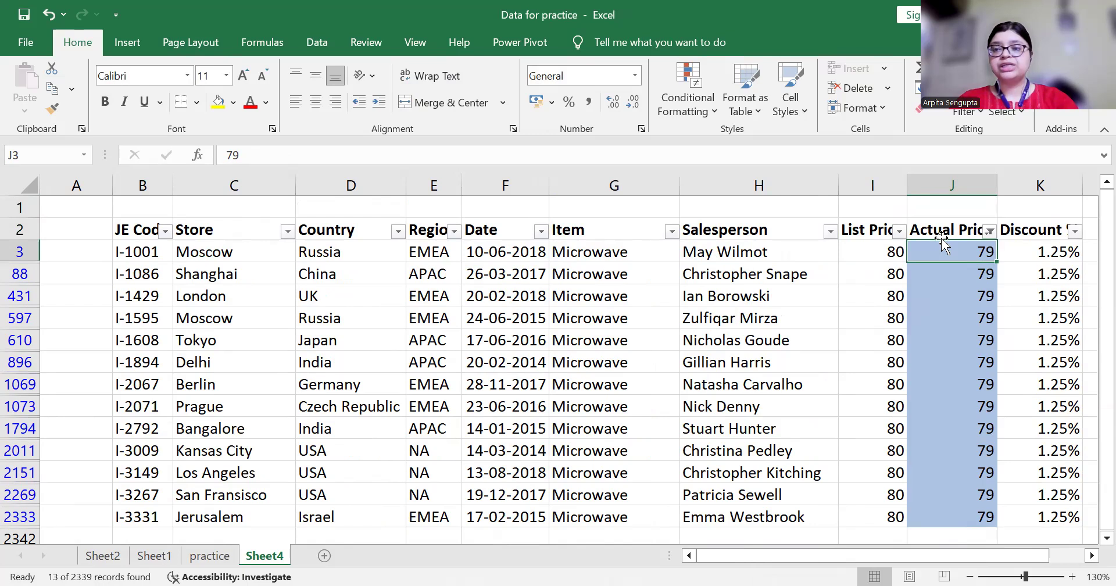
{"action": "left_click", "coordinate": [940, 235]}
Filter Actual Price by the white cell colour, showing Ceiling fan rows
{"action": "key", "text": "alt+Down"}
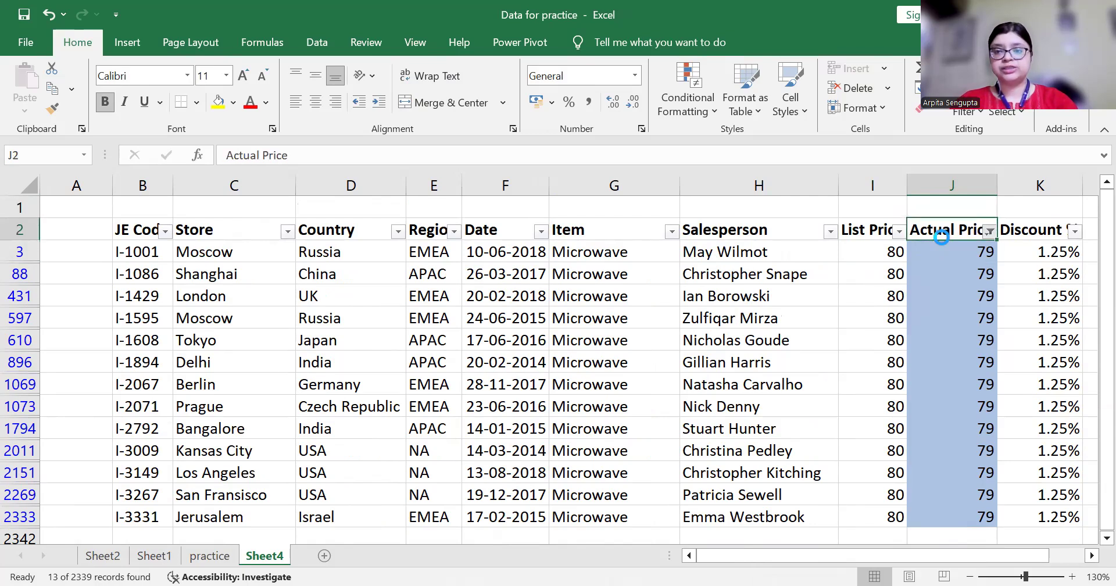
{"action": "key", "text": "Down"}
{"action": "key", "text": "Down"}
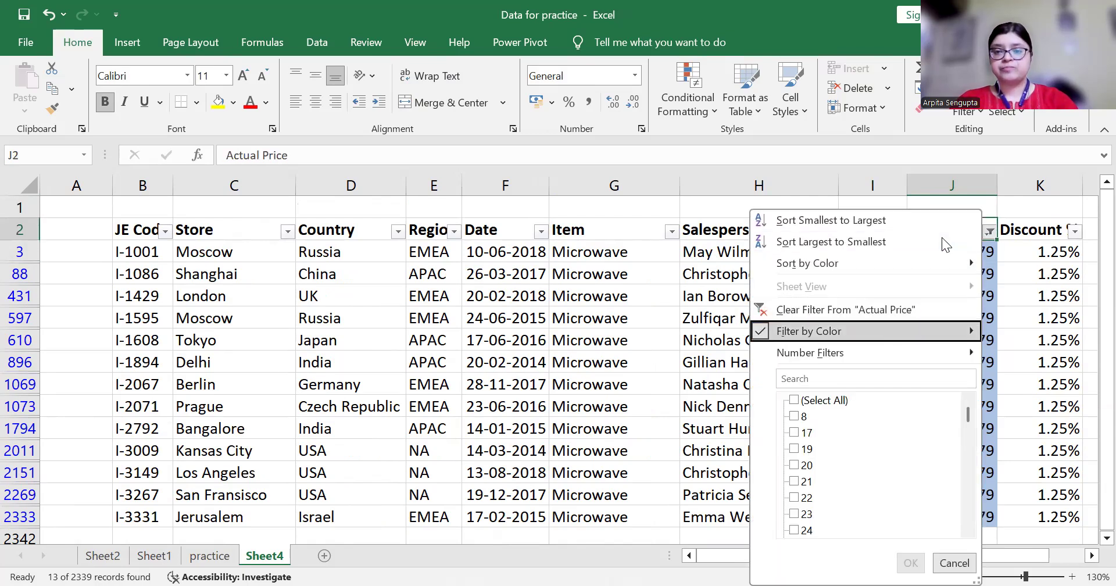
{"action": "key", "text": "Right"}
{"action": "key", "text": "Down"}
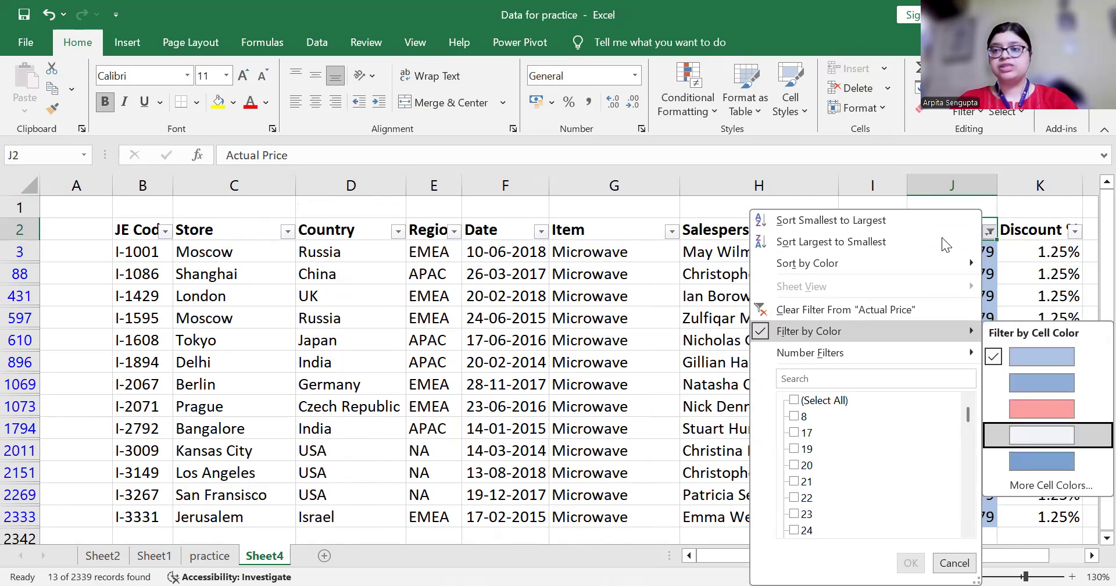
{"action": "key", "text": "Return"}
{"action": "key", "text": "Down"}
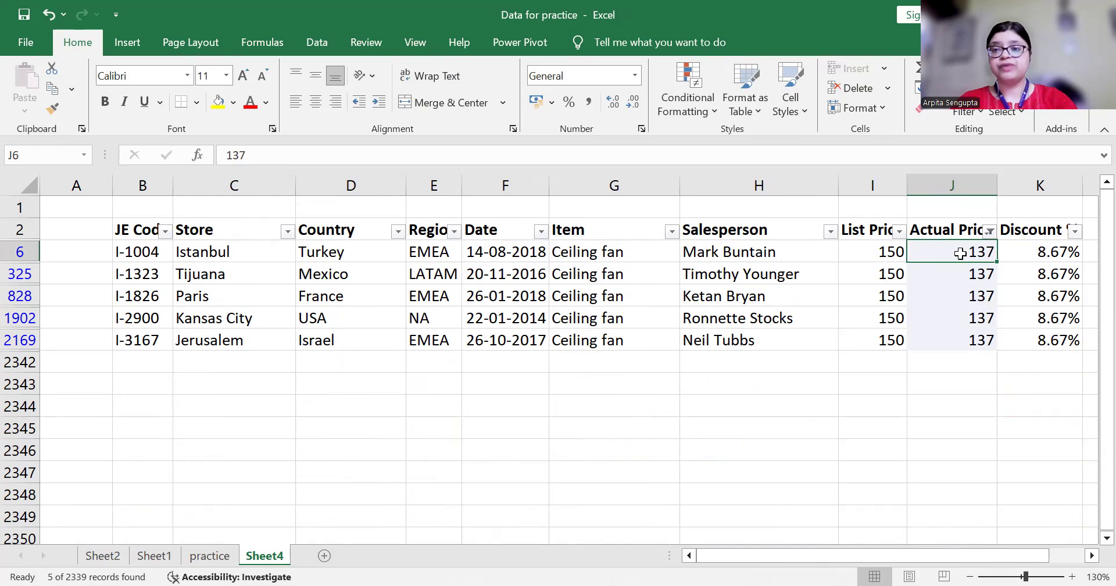
{"action": "left_click", "coordinate": [995, 235]}
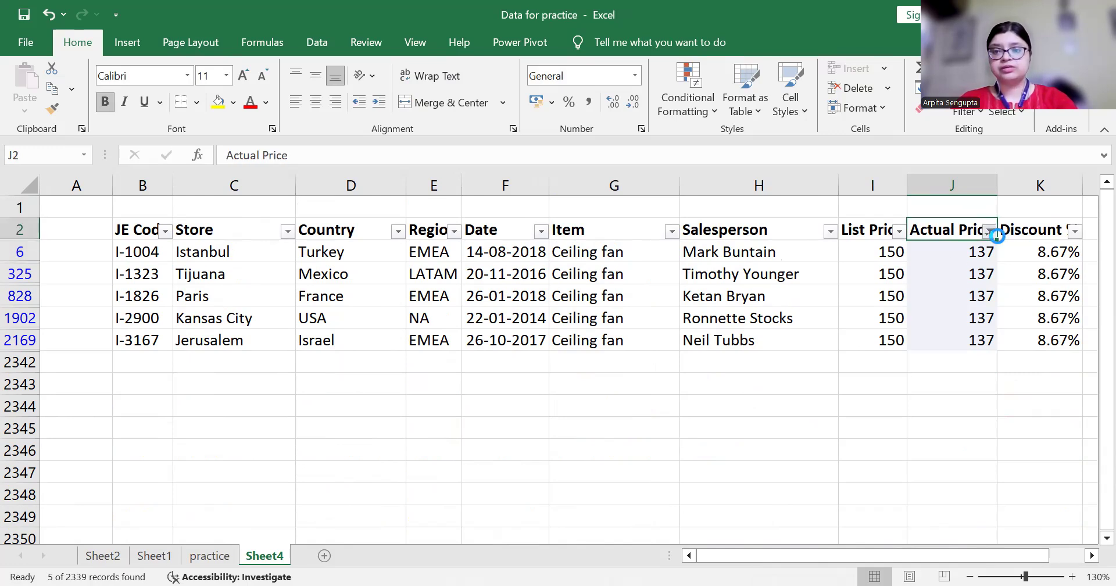
{"action": "left_click", "coordinate": [990, 231]}
Clear the Actual Price filter and select all Actual Price values to the last row
{"action": "key", "text": "c"}
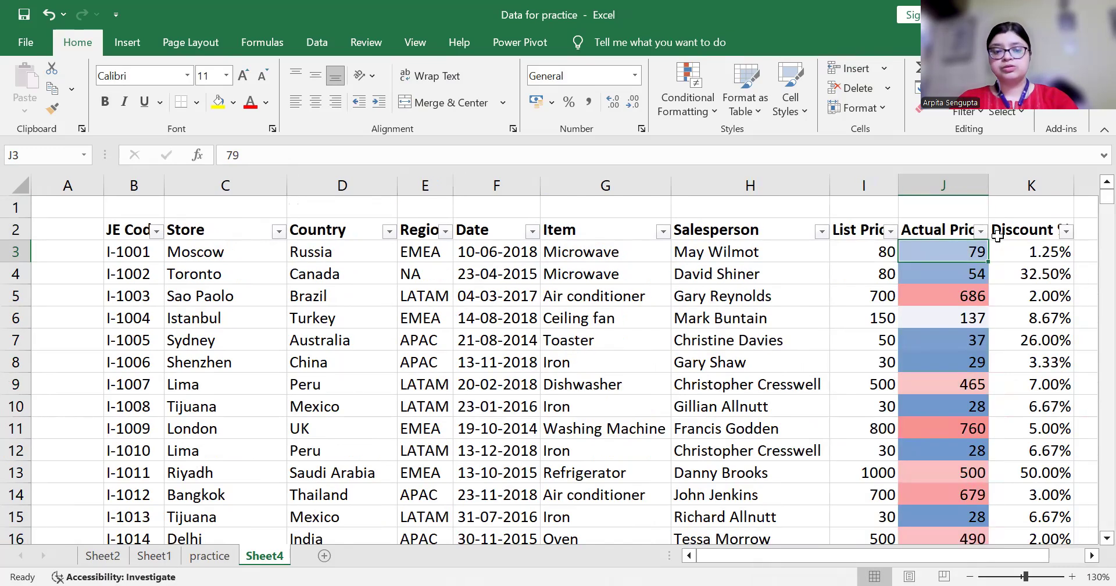
{"action": "left_click", "coordinate": [992, 232]}
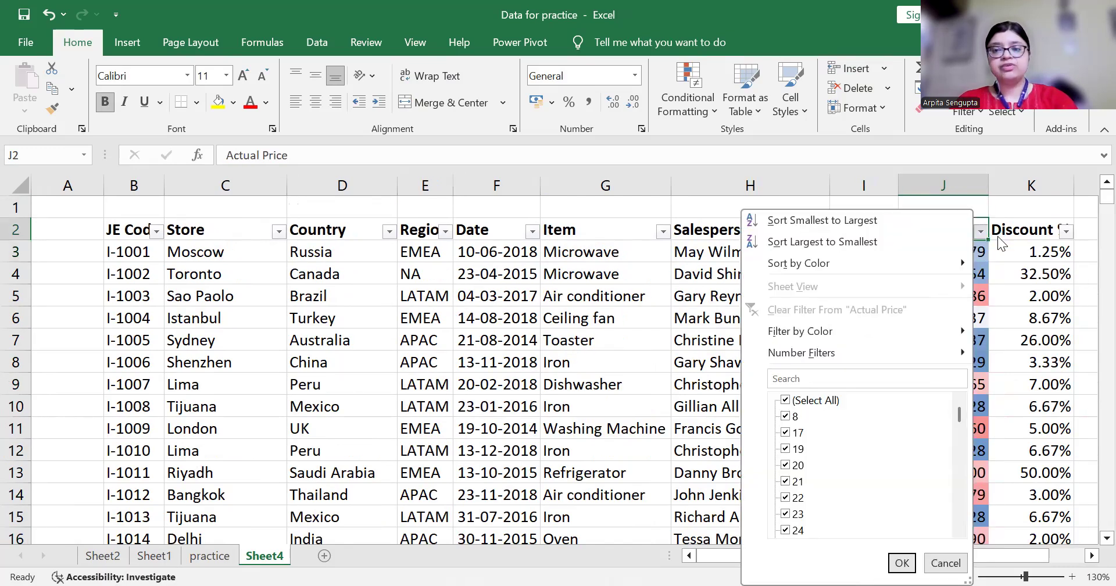
{"action": "key", "text": "Escape"}
{"action": "key", "text": "Down"}
{"action": "key", "text": "Up"}
{"action": "key", "text": "Down"}
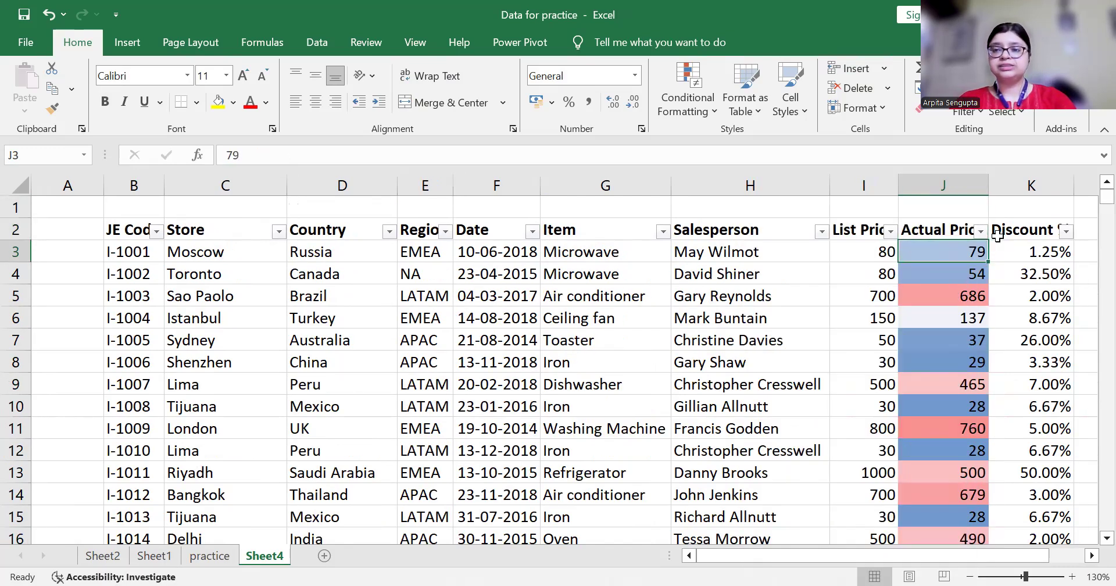
{"action": "key", "text": "ctrl+shift+Down"}
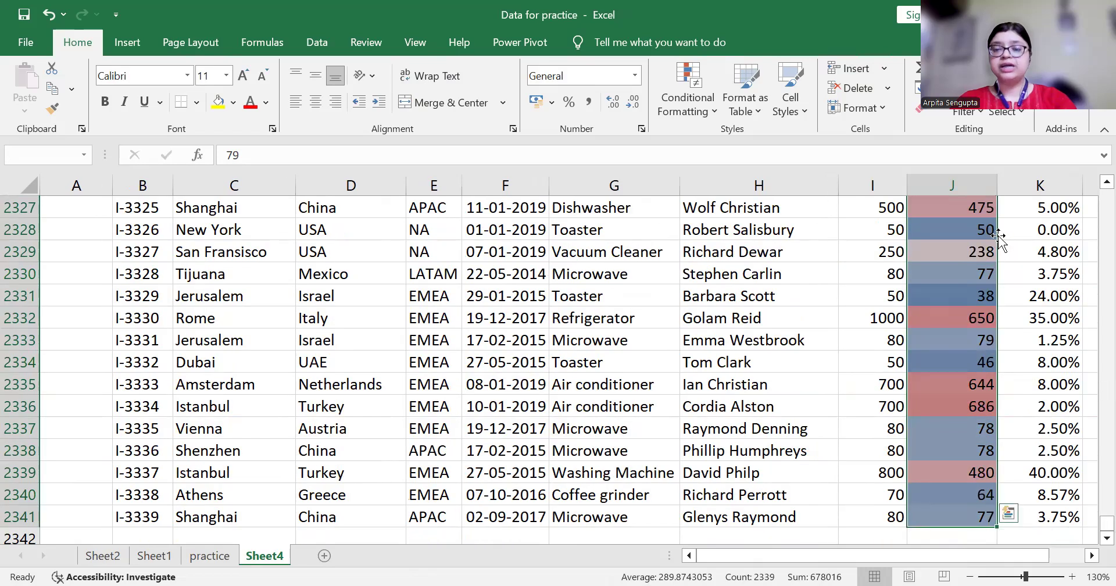
Swap column J's colour scale for a 3 Traffic Lights icon set
{"action": "left_click", "coordinate": [703, 106]}
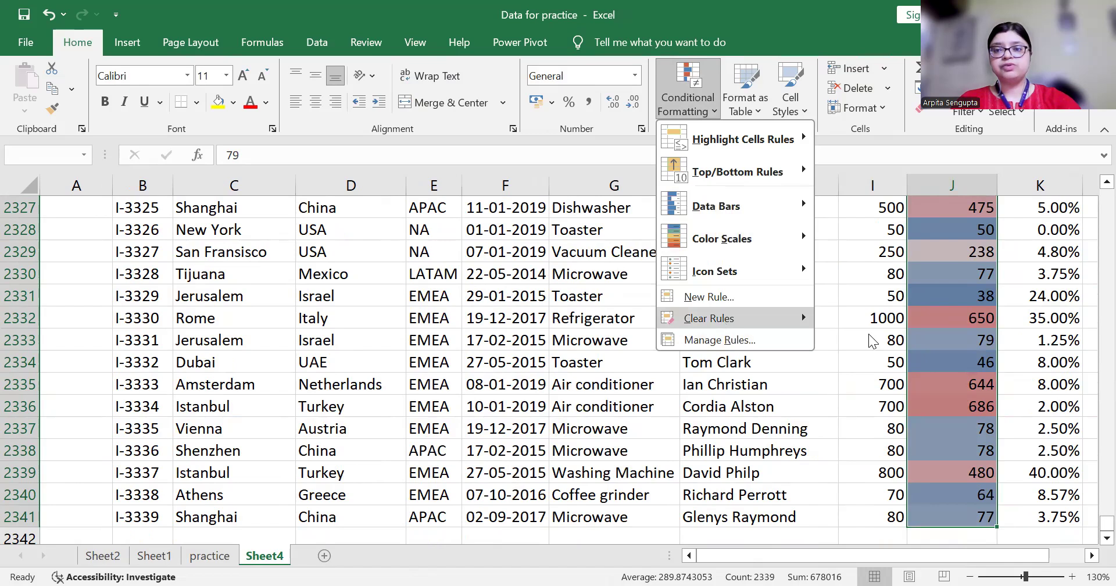
{"action": "left_click", "coordinate": [723, 319]}
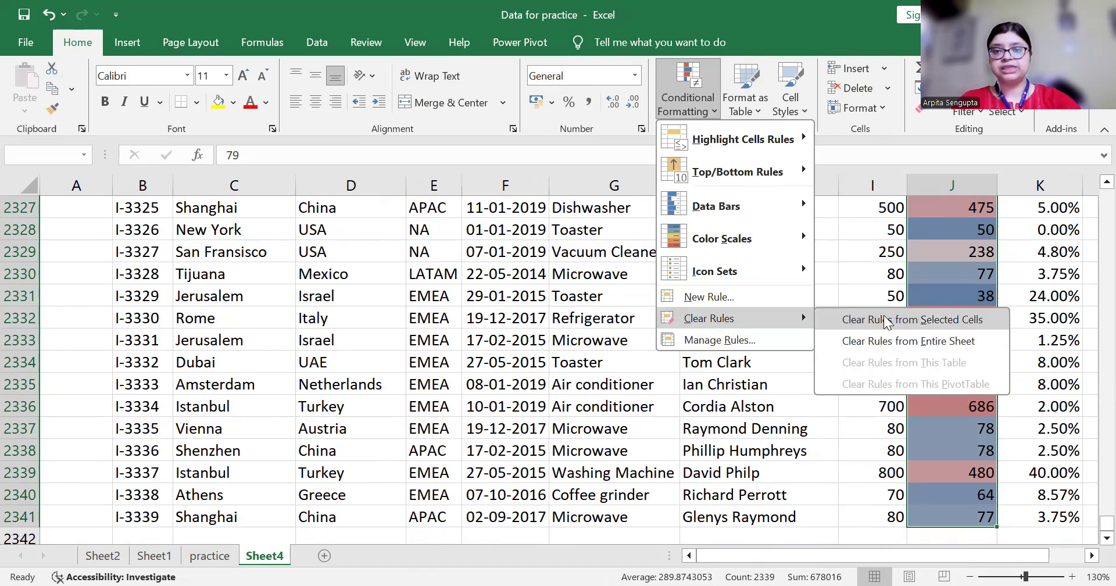
{"action": "left_click", "coordinate": [886, 321]}
{"action": "left_click", "coordinate": [701, 107]}
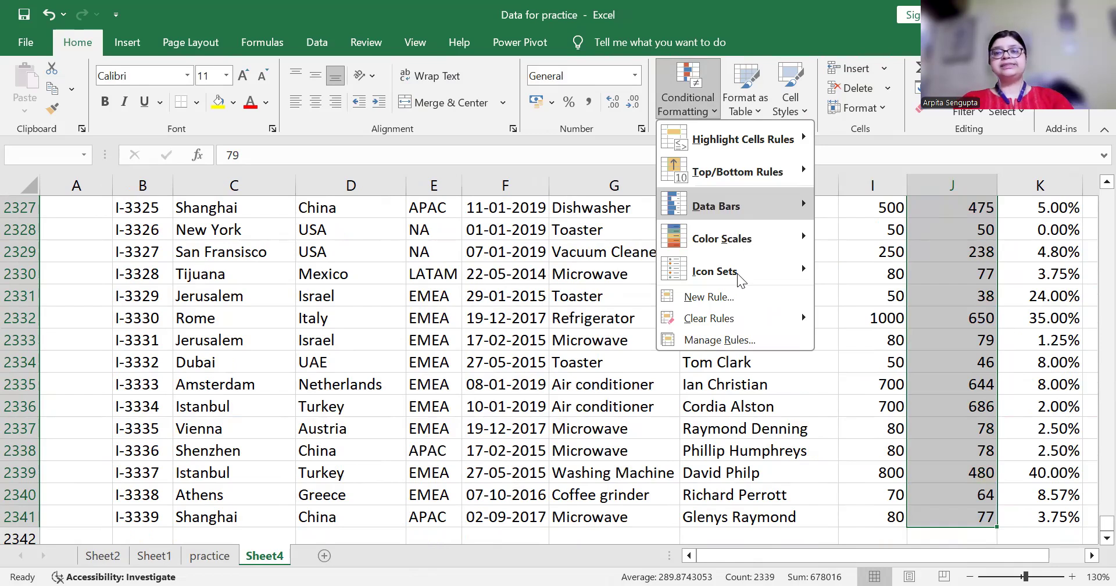
{"action": "mouse_move", "coordinate": [805, 271]}
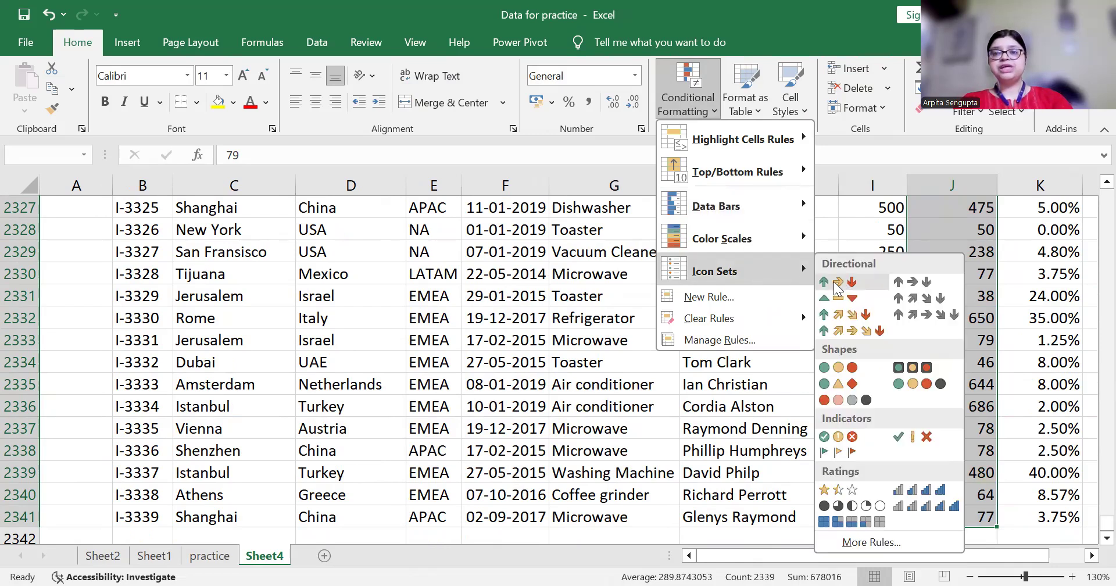
{"action": "left_click", "coordinate": [829, 369]}
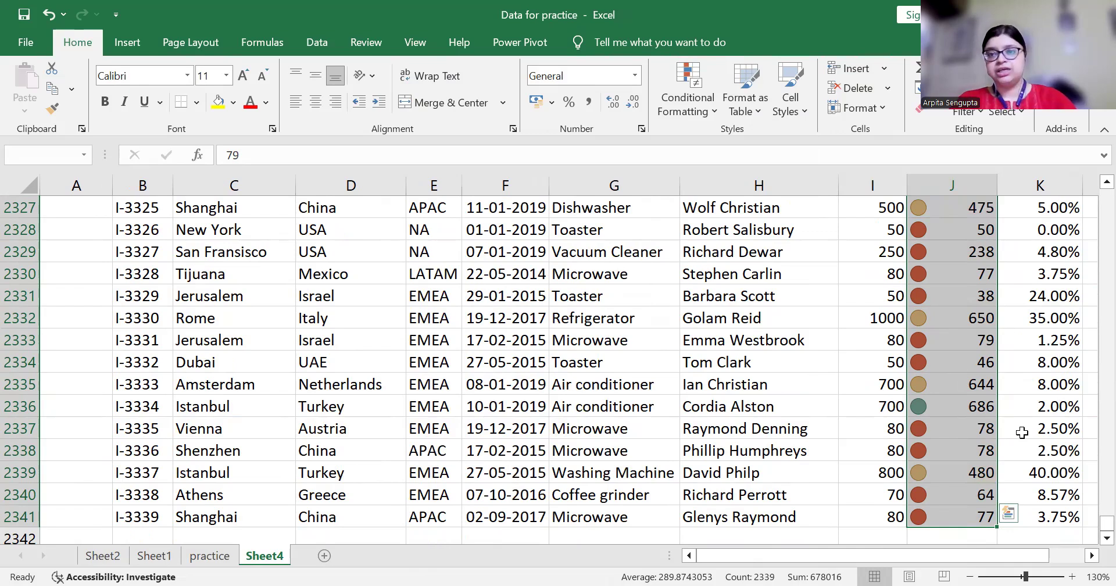
Clear the traffic-light icons from column J and start a New Formatting Rule
{"action": "left_click", "coordinate": [708, 107]}
{"action": "mouse_move", "coordinate": [744, 318]}
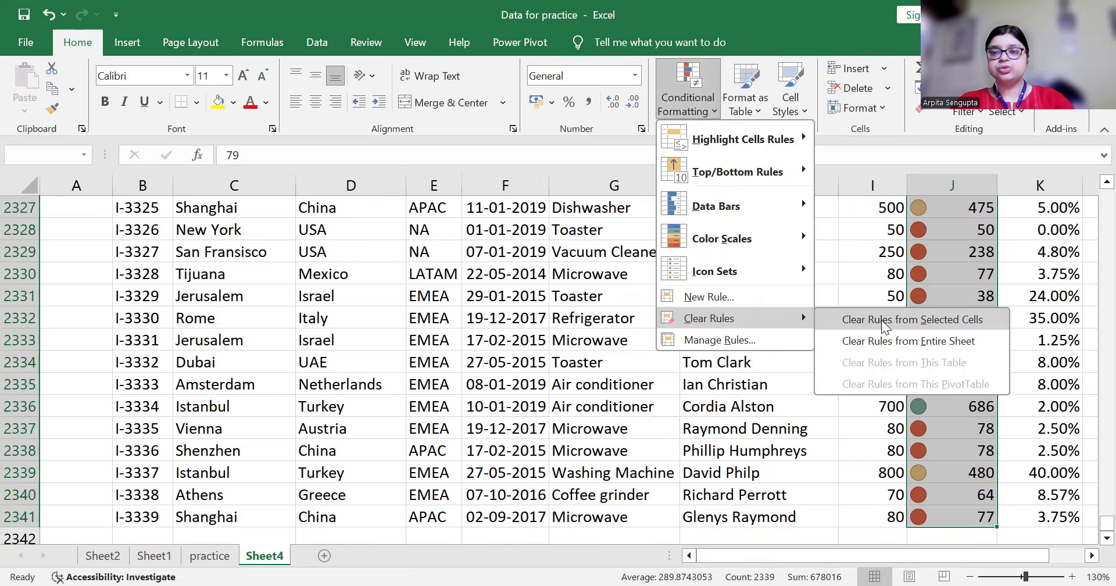
{"action": "left_click", "coordinate": [884, 325]}
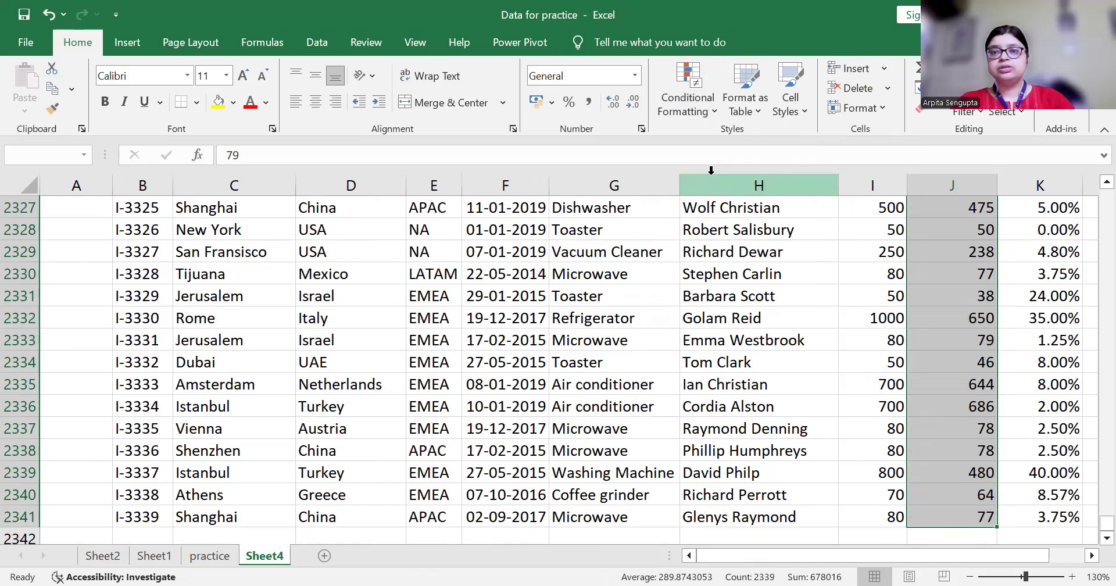
{"action": "left_click", "coordinate": [703, 106]}
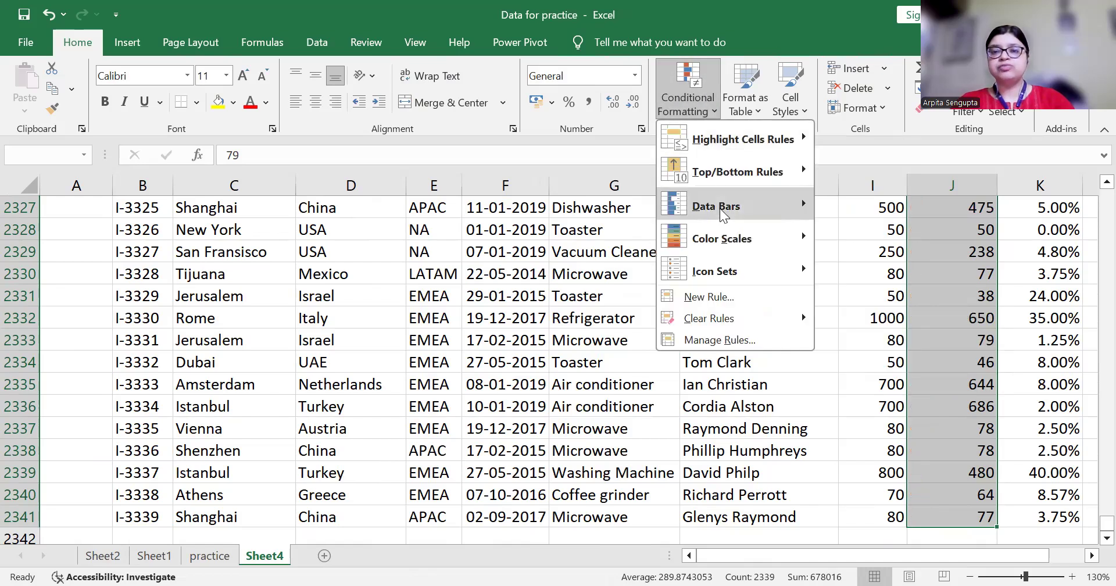
{"action": "left_click", "coordinate": [722, 296]}
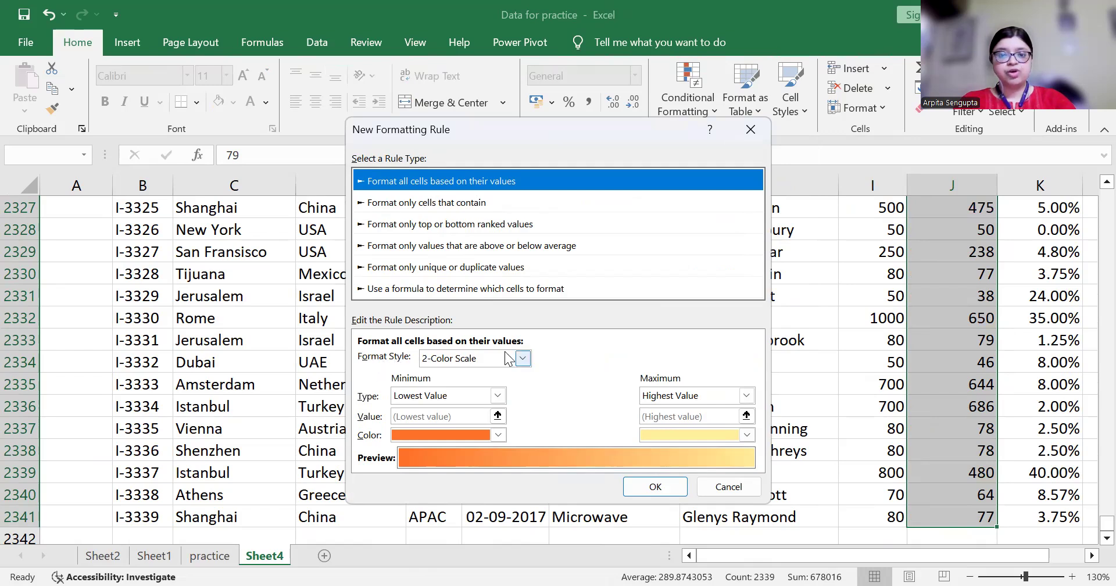
Set the rule's format style to Icon Sets using cross, exclamation and check icons
{"action": "left_click", "coordinate": [523, 359]}
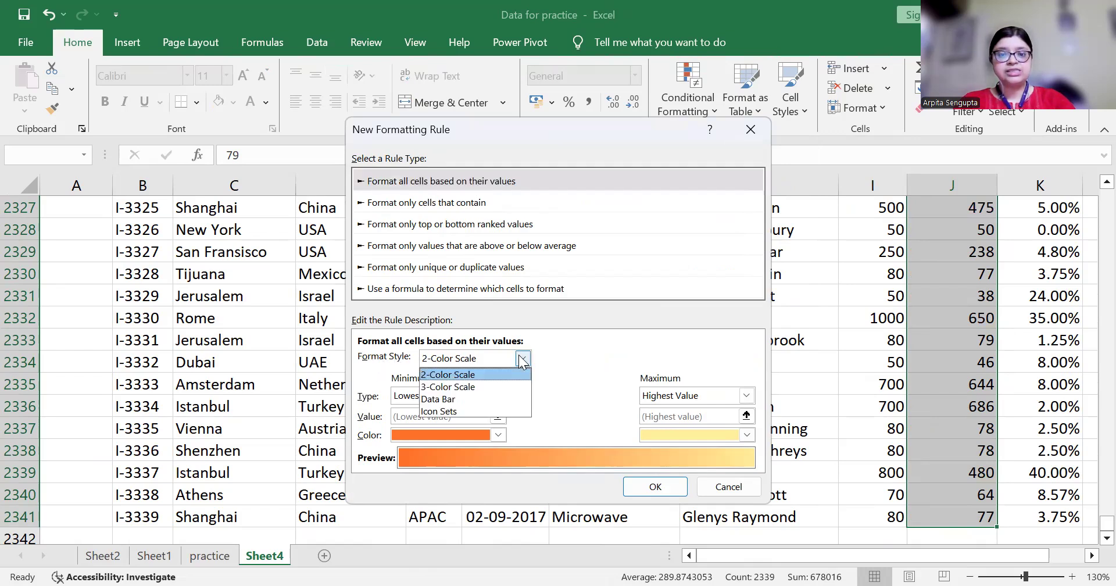
{"action": "left_click", "coordinate": [451, 410]}
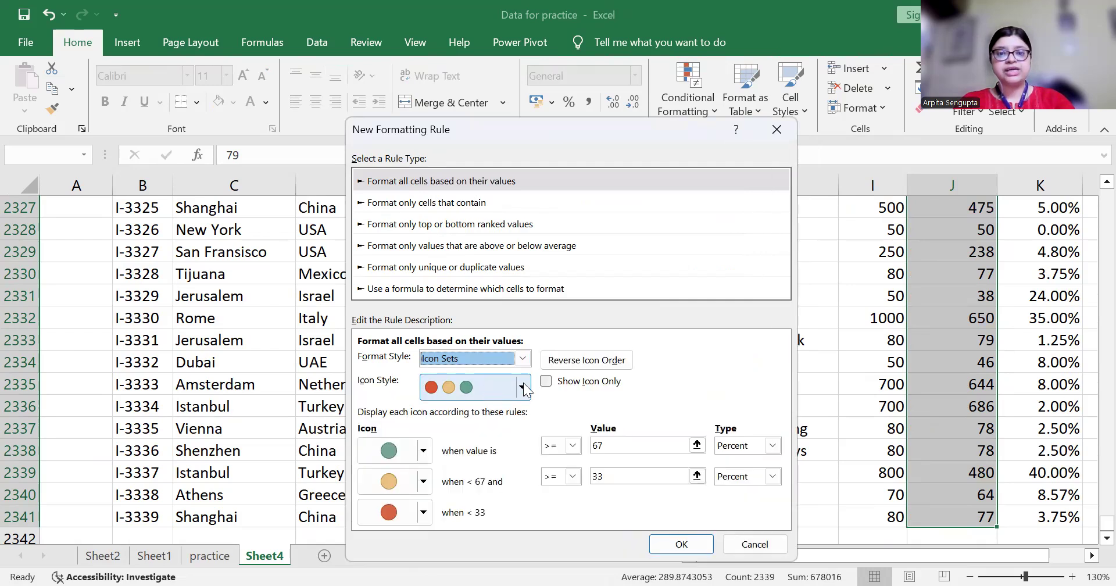
{"action": "left_click", "coordinate": [524, 384]}
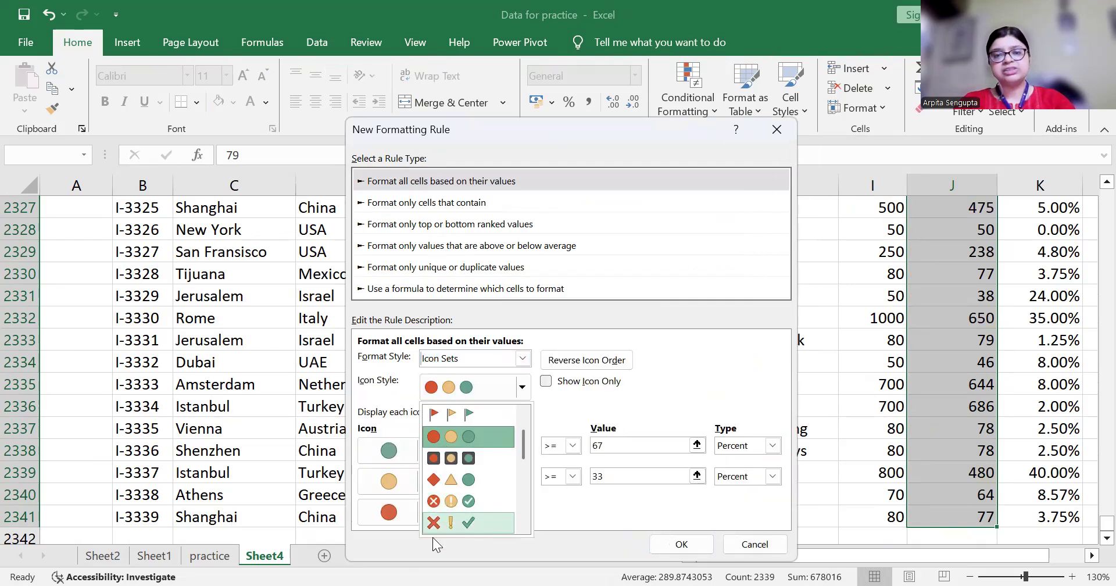
{"action": "left_click", "coordinate": [443, 522]}
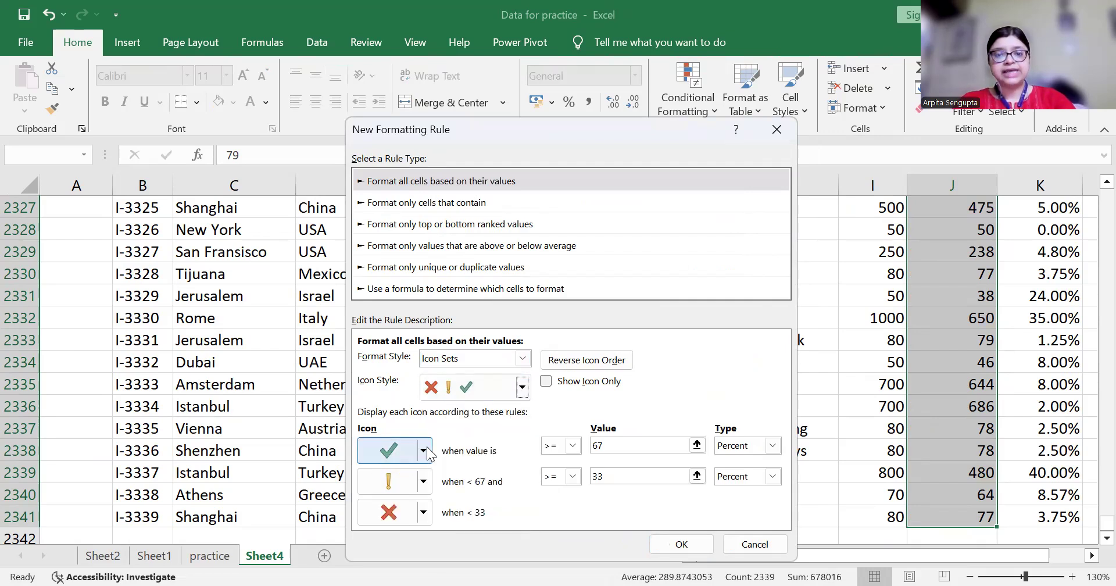
{"action": "left_click", "coordinate": [573, 446]}
Show the check icon for Actual Price values > 500, typed as a Number
{"action": "left_click", "coordinate": [554, 470]}
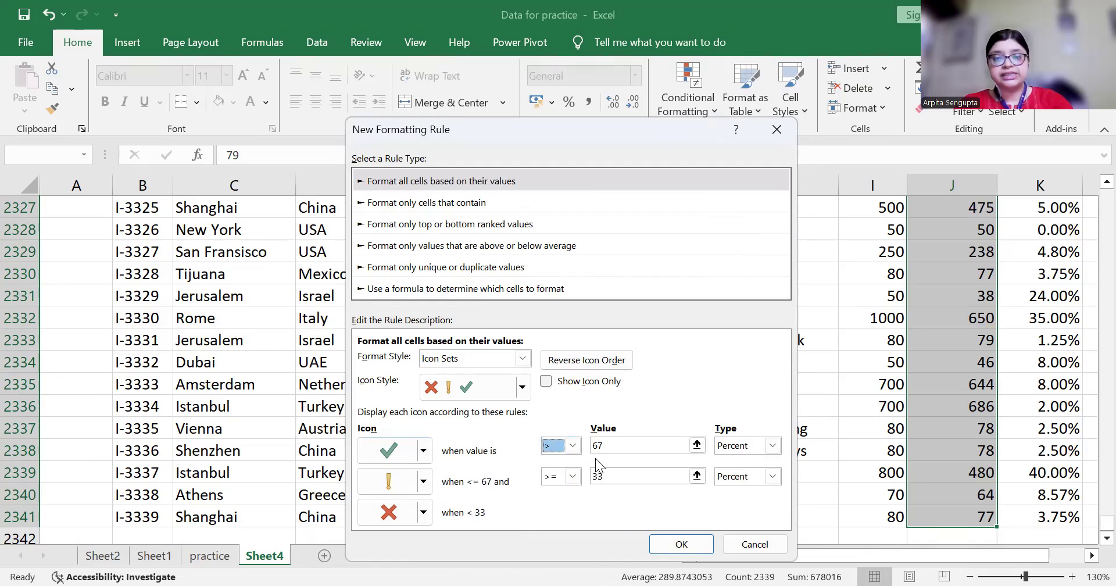
{"action": "left_click_drag", "start_coordinate": [611, 447], "coordinate": [590, 448]}
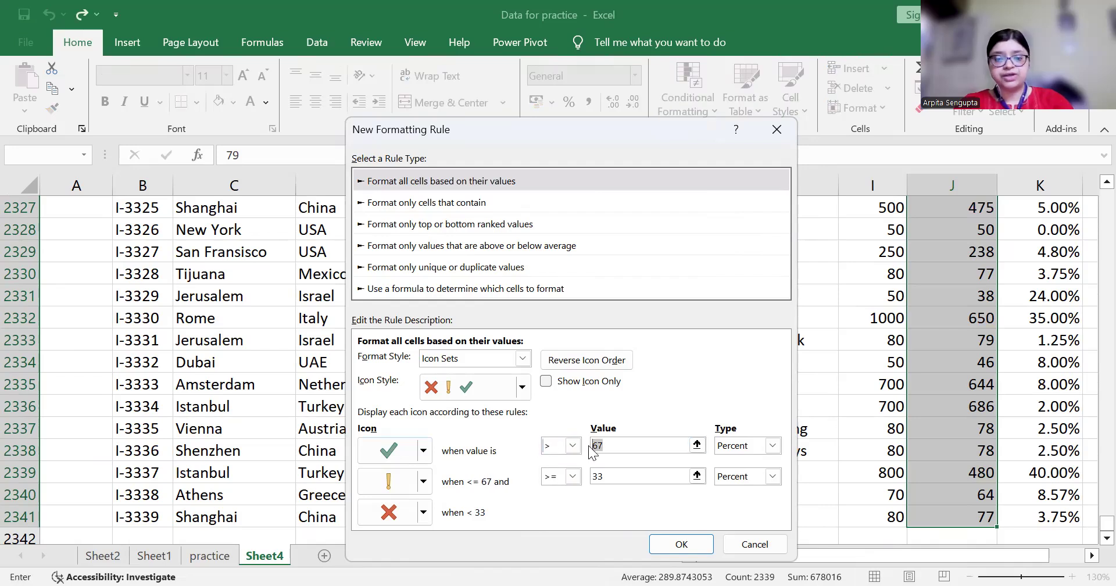
{"action": "type", "text": "500"}
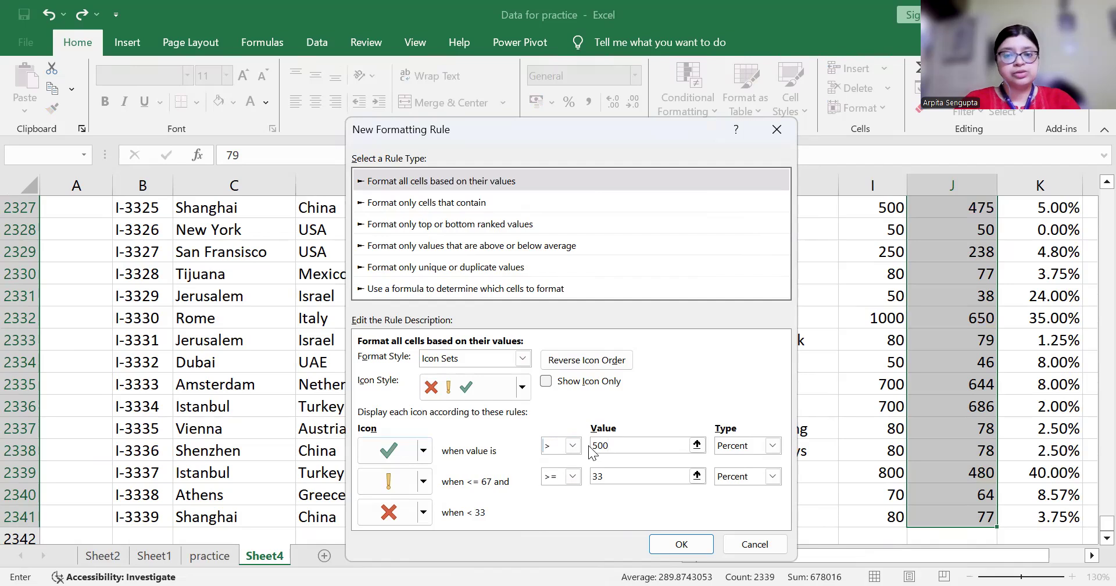
{"action": "left_click", "coordinate": [772, 446]}
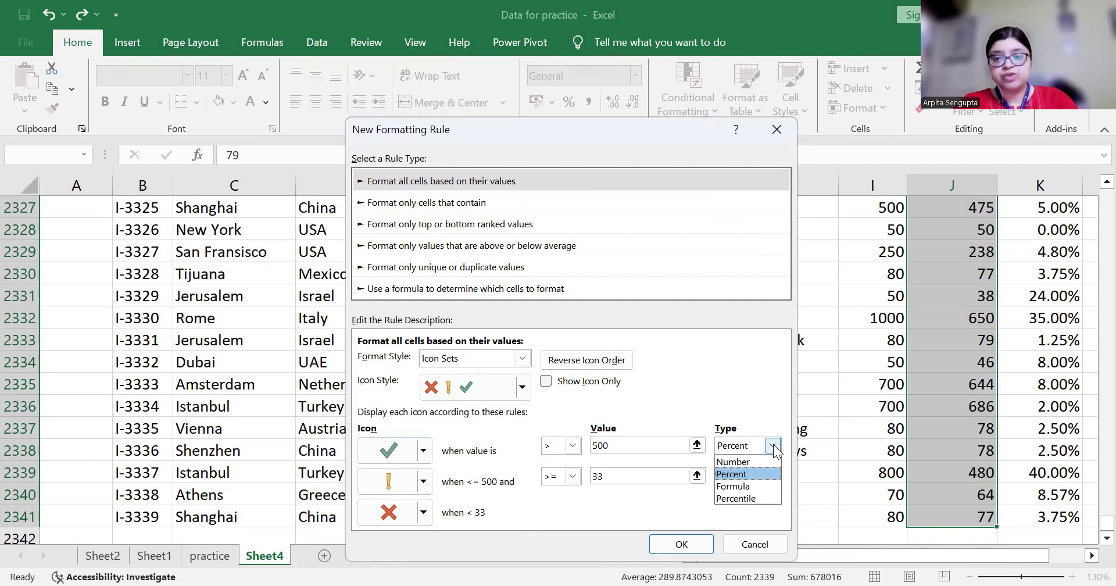
{"action": "left_click", "coordinate": [733, 462]}
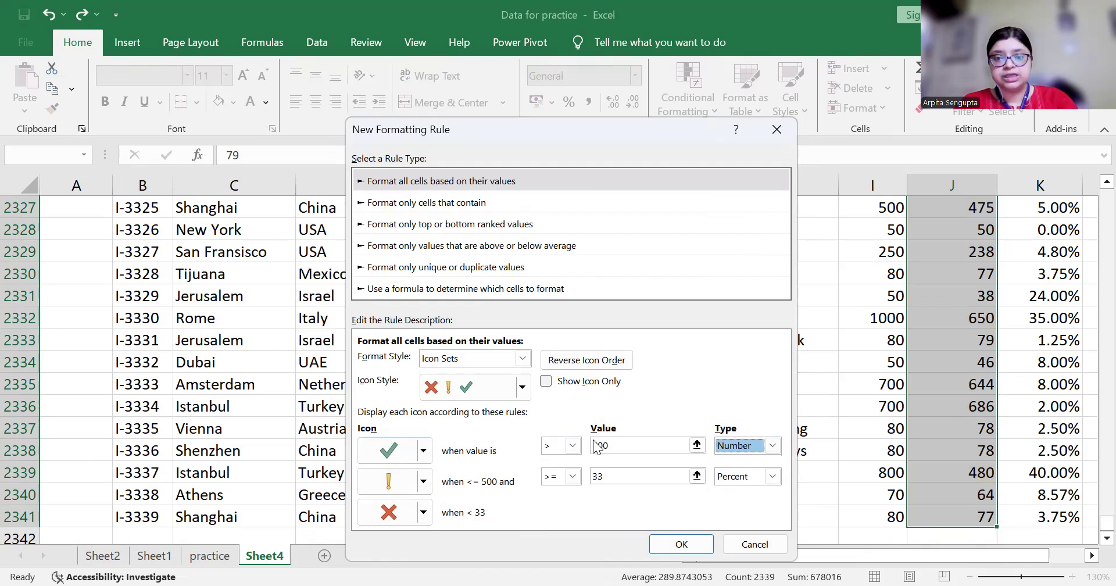
{"action": "left_click", "coordinate": [626, 445]}
{"action": "key", "text": "BackSpace"}
{"action": "type", "text": "500"}
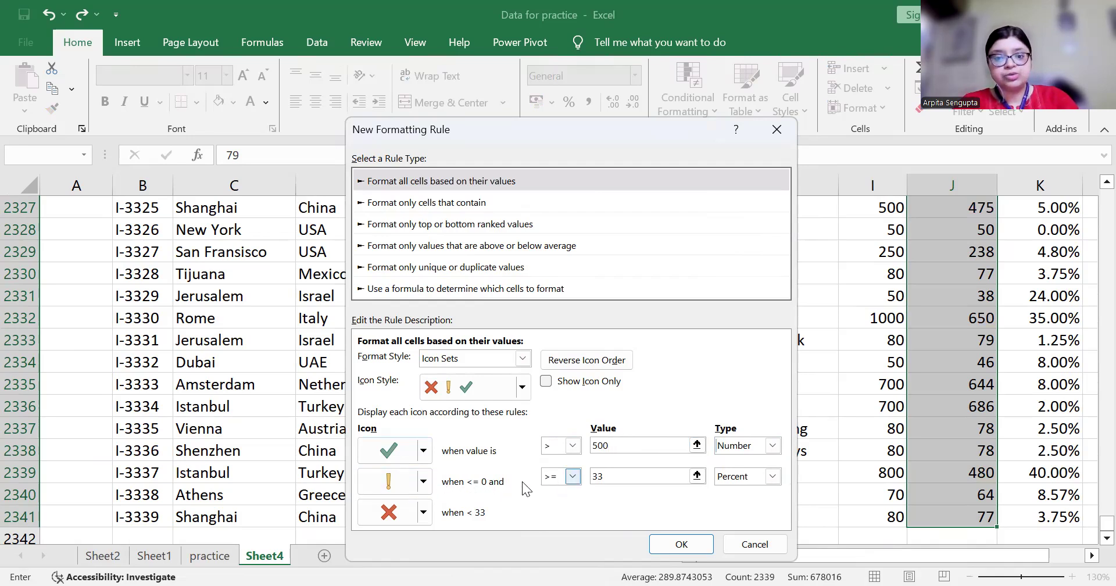
Show the exclamation icon for values > 200 as a Number, and apply the rule to column J
{"action": "left_click", "coordinate": [572, 476]}
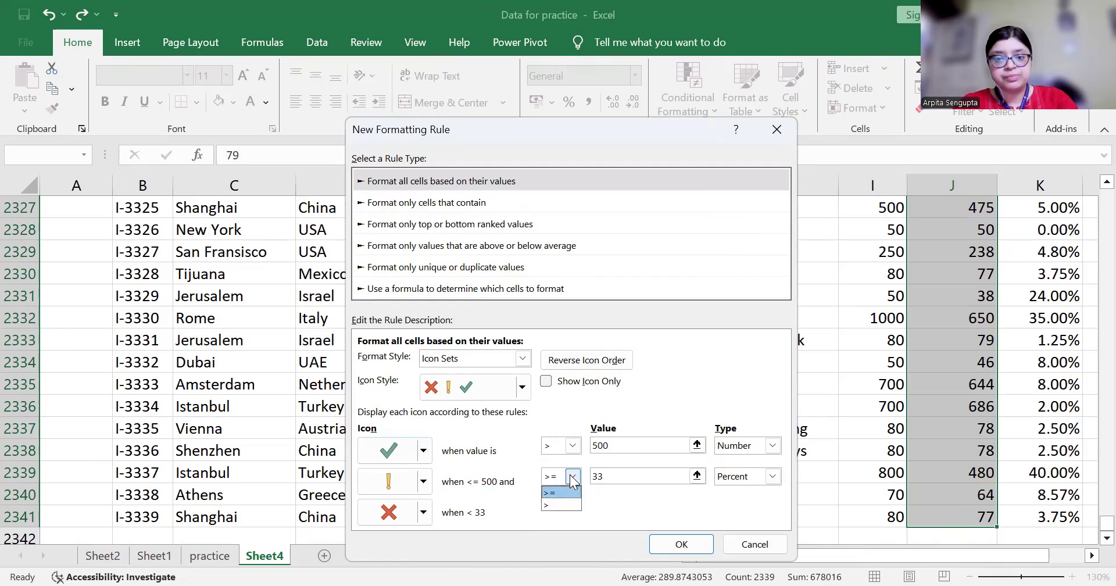
{"action": "left_click", "coordinate": [550, 505]}
{"action": "left_click", "coordinate": [614, 479]}
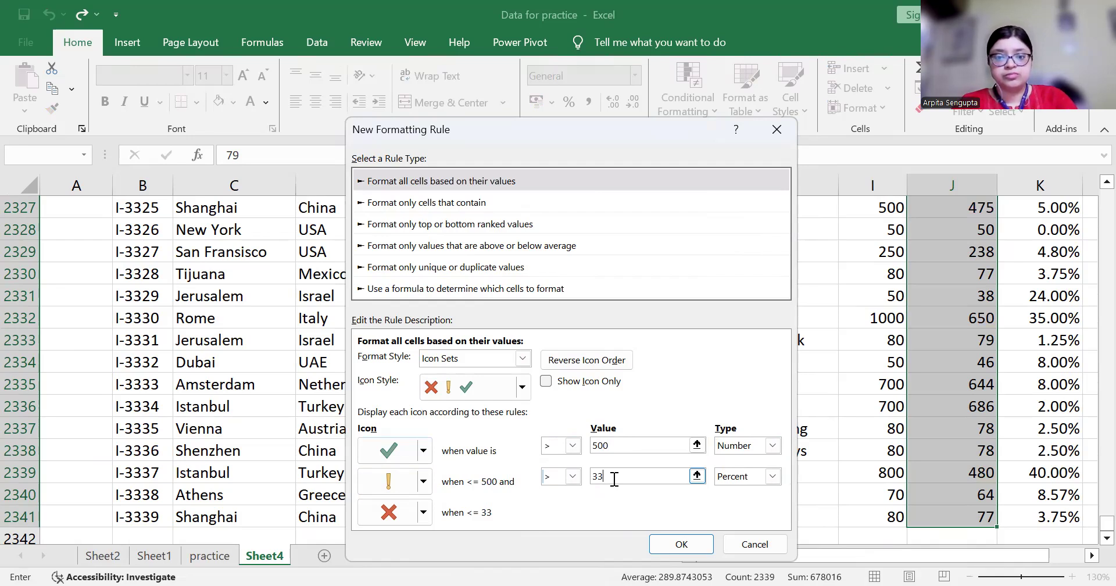
{"action": "key", "text": "BackSpace"}
{"action": "key", "text": "BackSpace"}
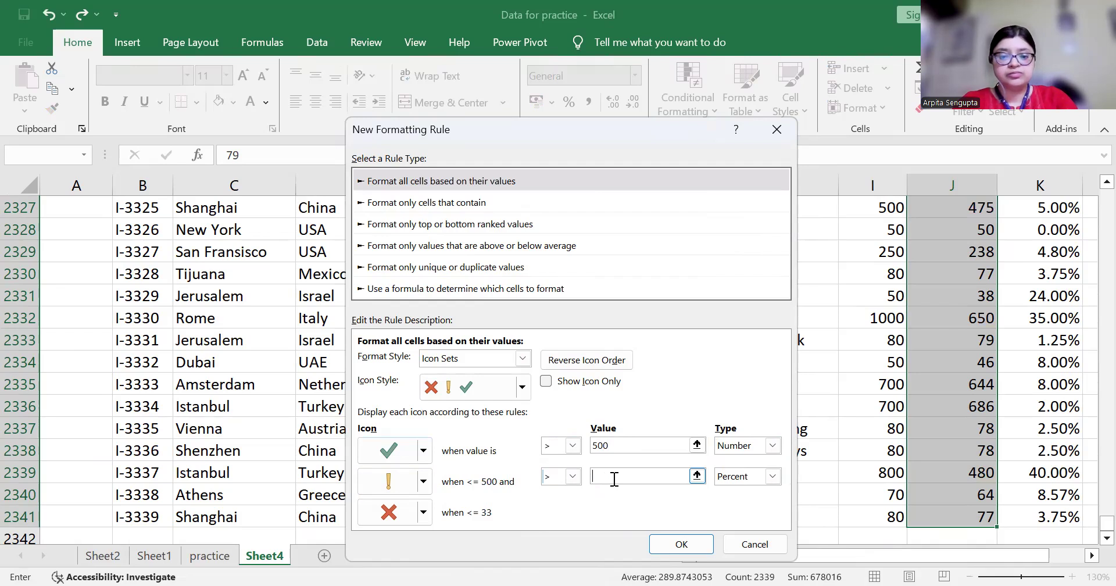
{"action": "type", "text": "200"}
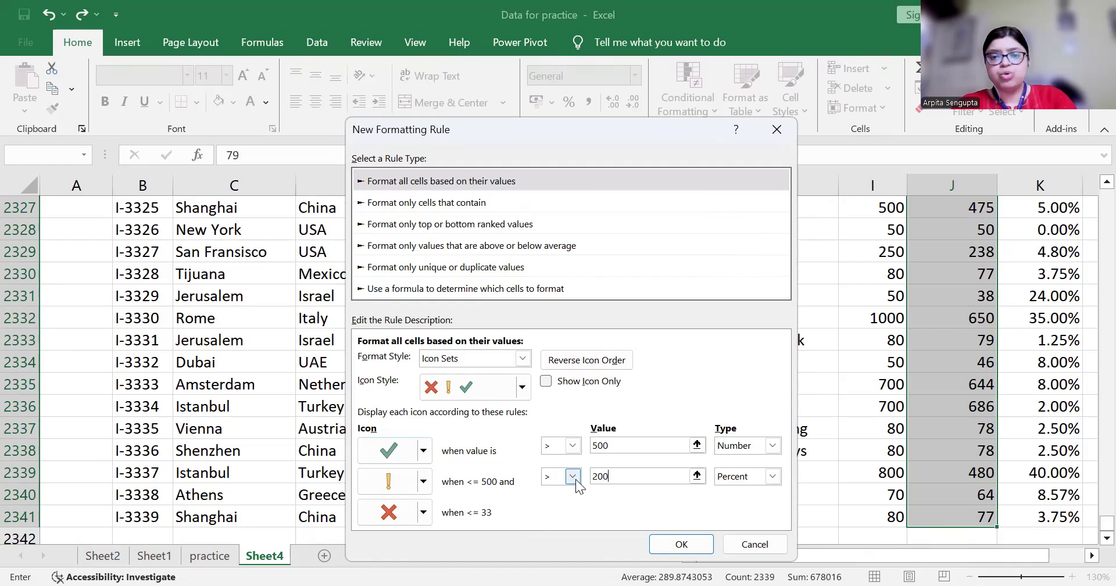
{"action": "left_click", "coordinate": [772, 476]}
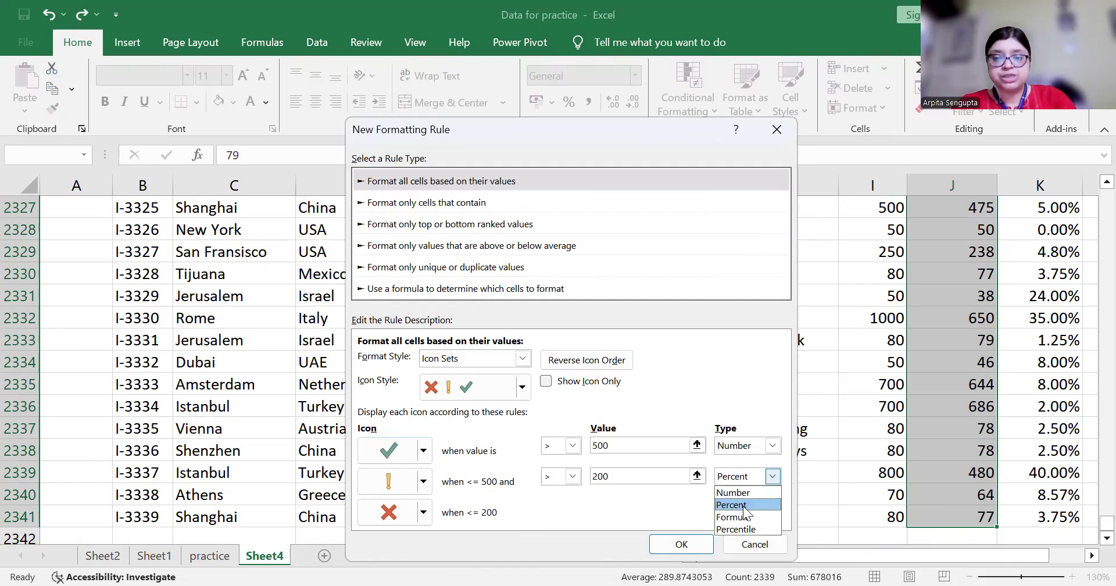
{"action": "left_click", "coordinate": [733, 492]}
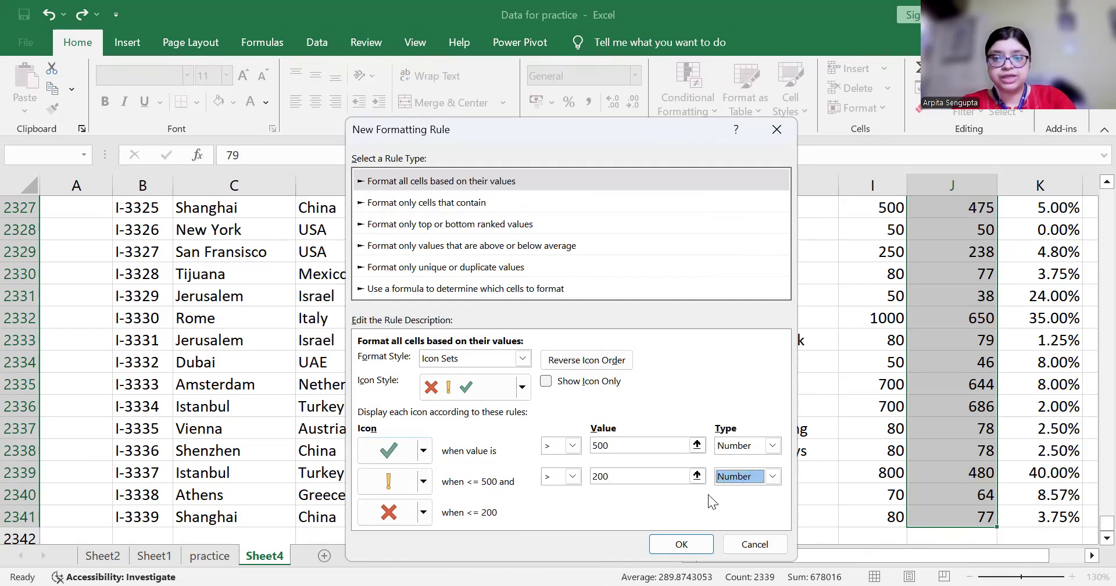
{"action": "double_click", "coordinate": [588, 476]}
{"action": "type", "text": "200"}
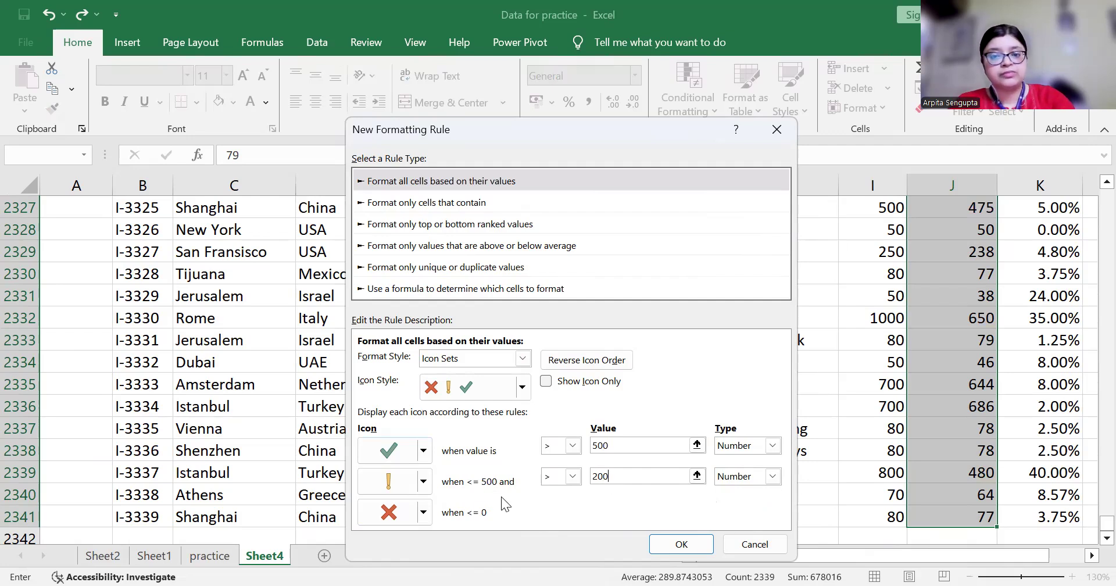
{"action": "key", "text": "Tab"}
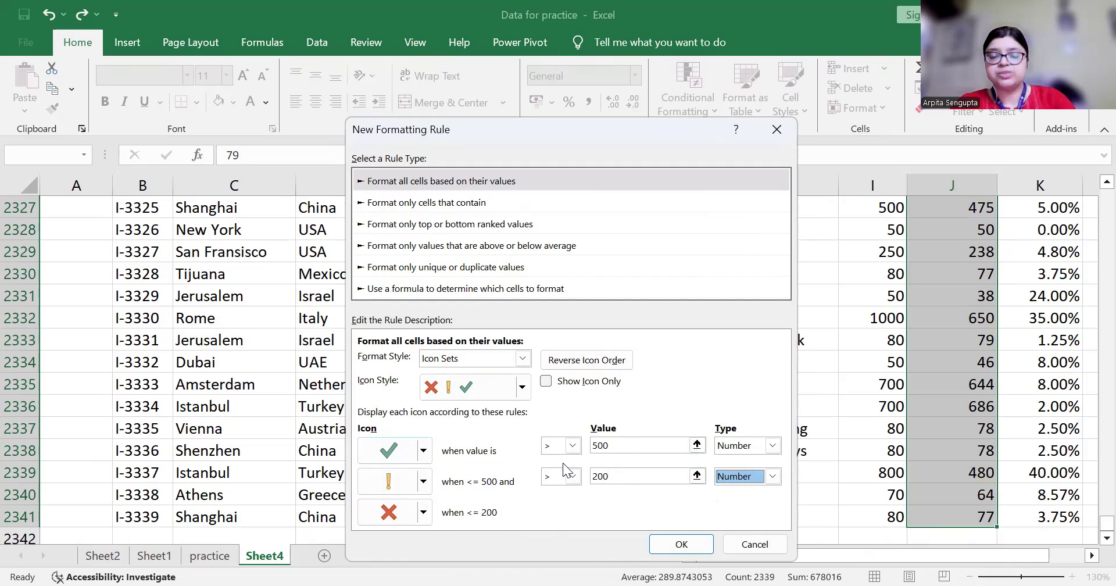
{"action": "left_click", "coordinate": [681, 542]}
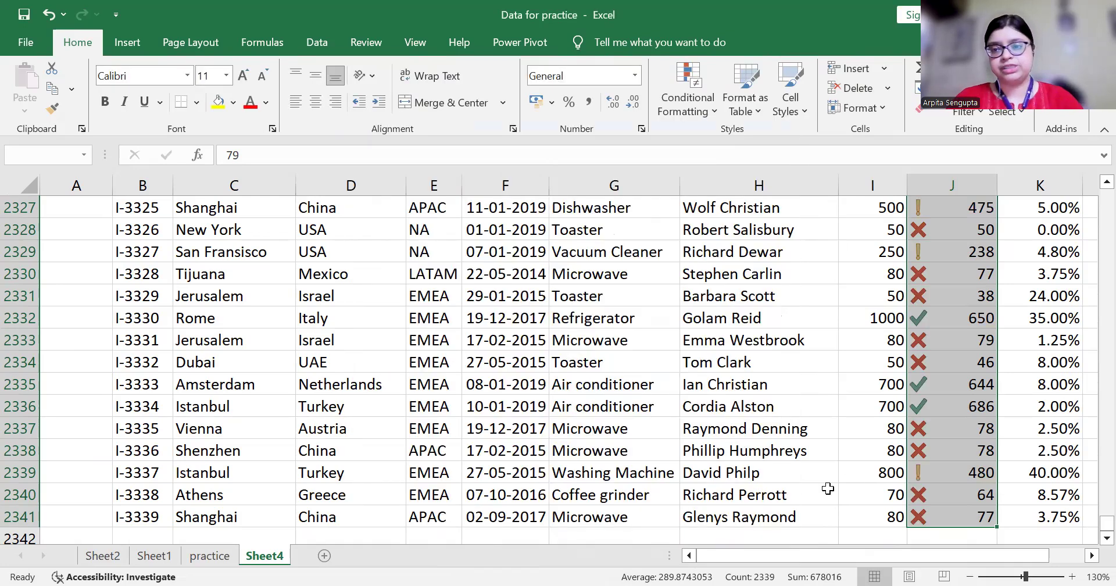
Apply the icon rule, review column J's check, exclamation and cross icons, then reselect J's prices
{"action": "left_click", "coordinate": [929, 477]}
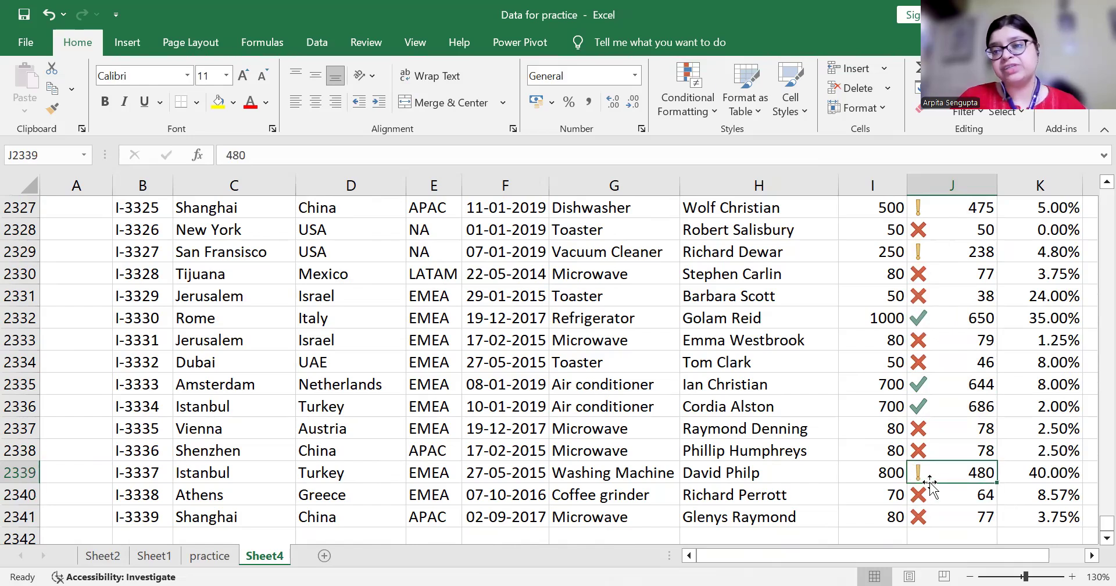
{"action": "key", "text": "Down"}
{"action": "key", "text": "Up"}
{"action": "key", "text": "Up"}
{"action": "key", "text": "Up"}
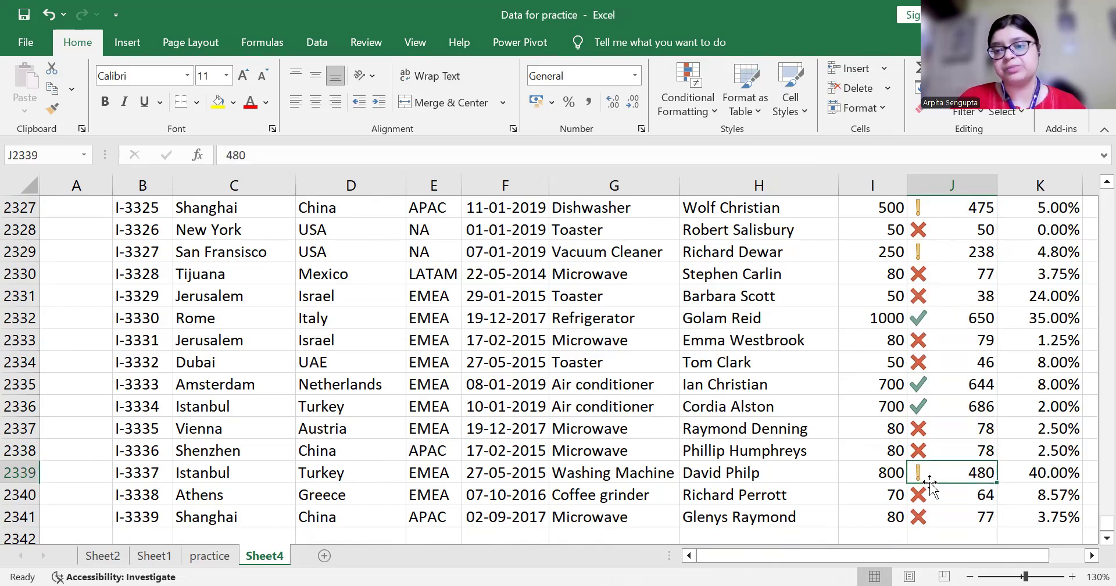
{"action": "key", "text": "Down"}
{"action": "key", "text": "Down"}
{"action": "key", "text": "Down"}
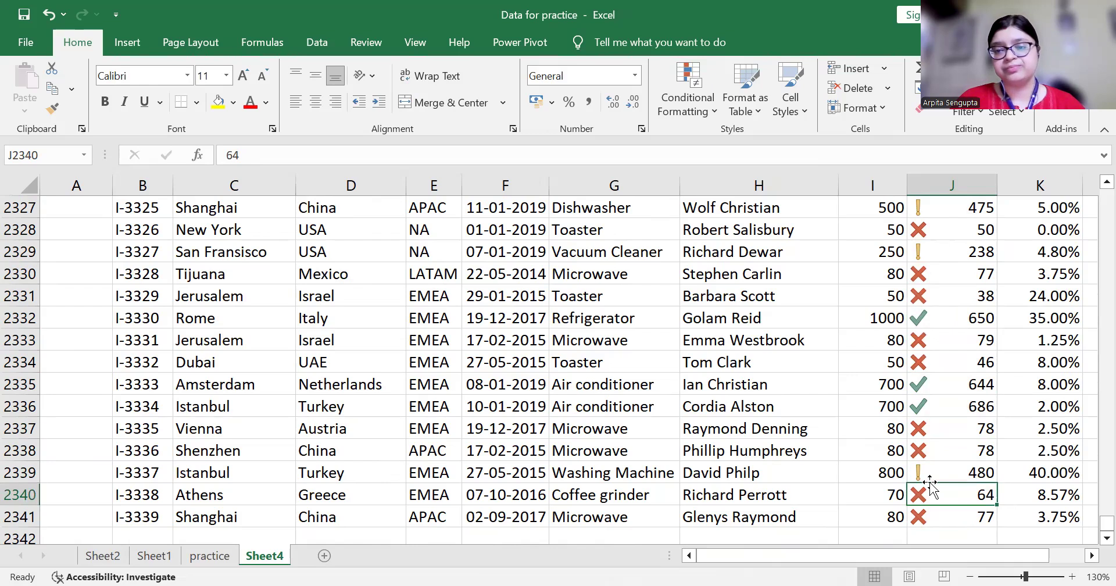
{"action": "key", "text": "Up"}
{"action": "key", "text": "Up"}
{"action": "key", "text": "Up"}
{"action": "key", "text": "Up"}
{"action": "key", "text": "Up"}
{"action": "key", "text": "Up"}
{"action": "key", "text": "Up"}
{"action": "key", "text": "Up"}
{"action": "key", "text": "Up"}
{"action": "key", "text": "Up"}
{"action": "key", "text": "Up"}
{"action": "key", "text": "Up"}
{"action": "key", "text": "Up"}
{"action": "key", "text": "Up"}
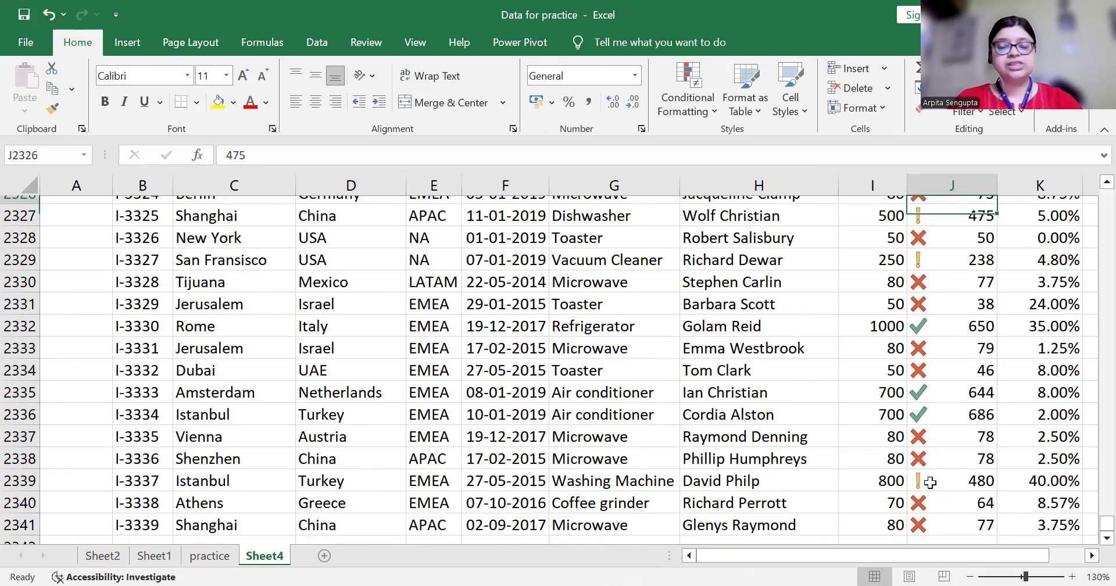
{"action": "key", "text": "ctrl+Up"}
{"action": "key", "text": "ctrl+shift+Down"}
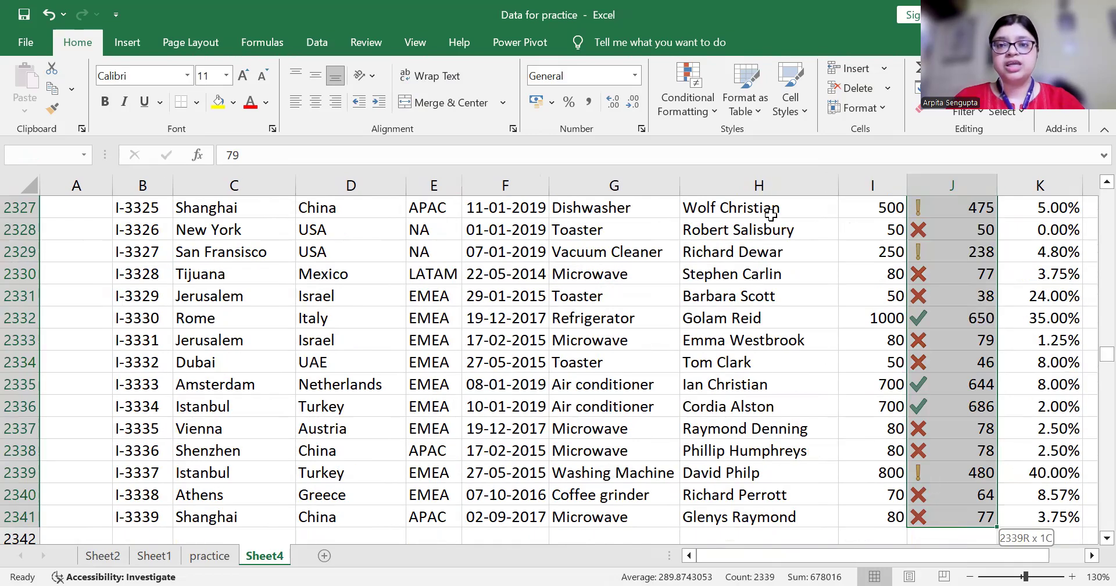
Clear the conditional formatting rules from the selected column J cells
{"action": "left_click", "coordinate": [706, 112]}
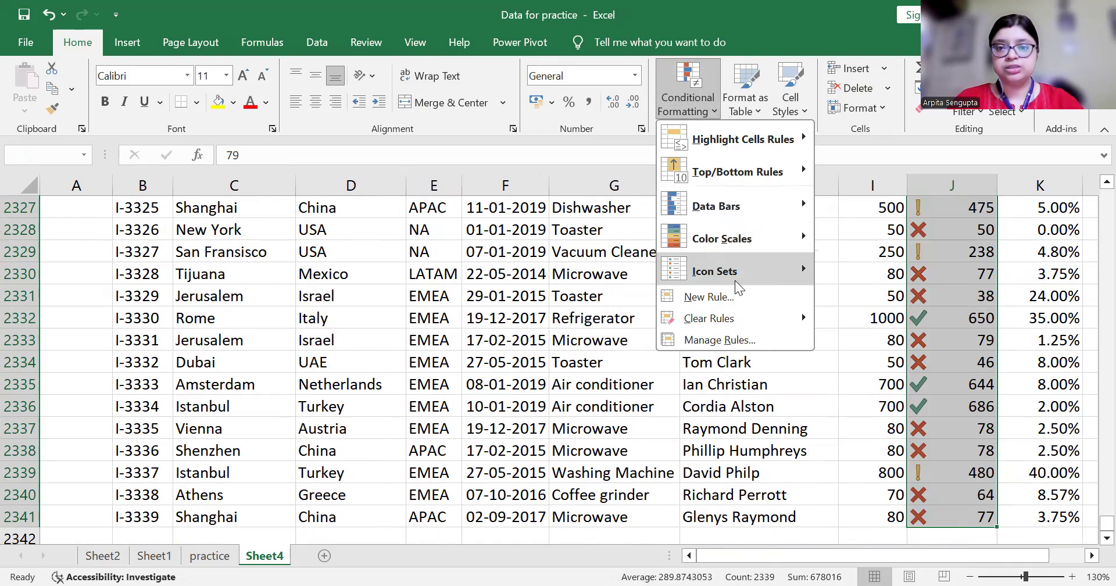
{"action": "mouse_move", "coordinate": [737, 318]}
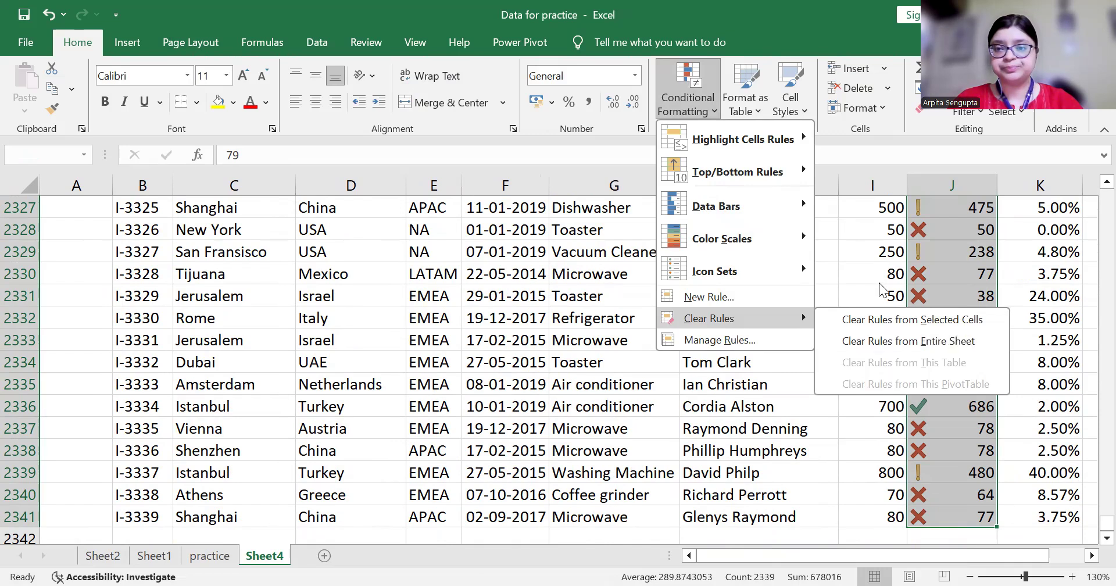
{"action": "left_click", "coordinate": [870, 321]}
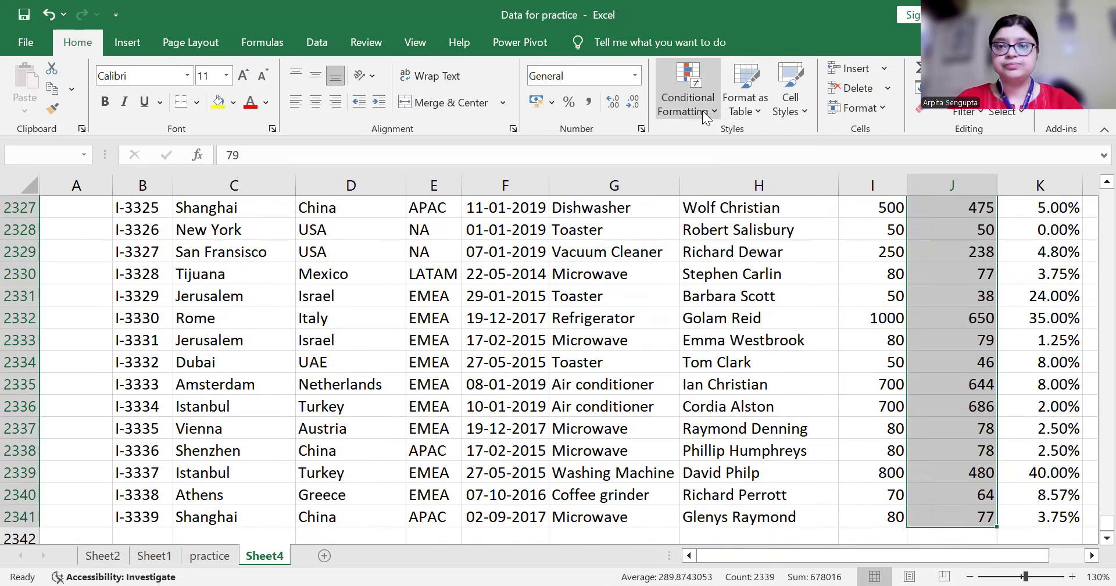
Start a new 'cells that contain' formatting rule, then cancel it unapplied
{"action": "left_click", "coordinate": [702, 111]}
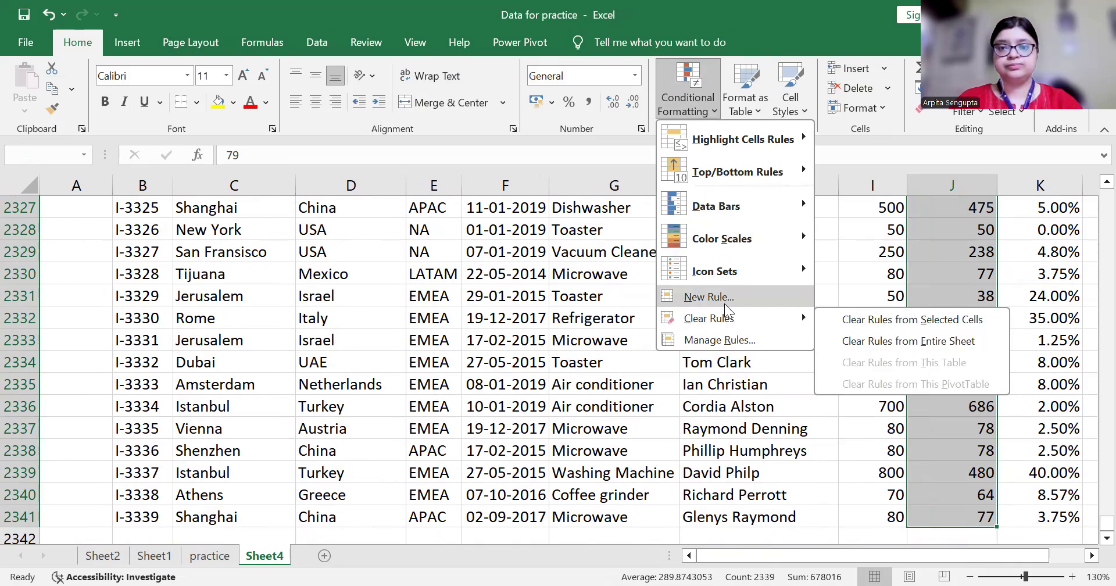
{"action": "left_click", "coordinate": [708, 297]}
{"action": "left_click", "coordinate": [419, 231]}
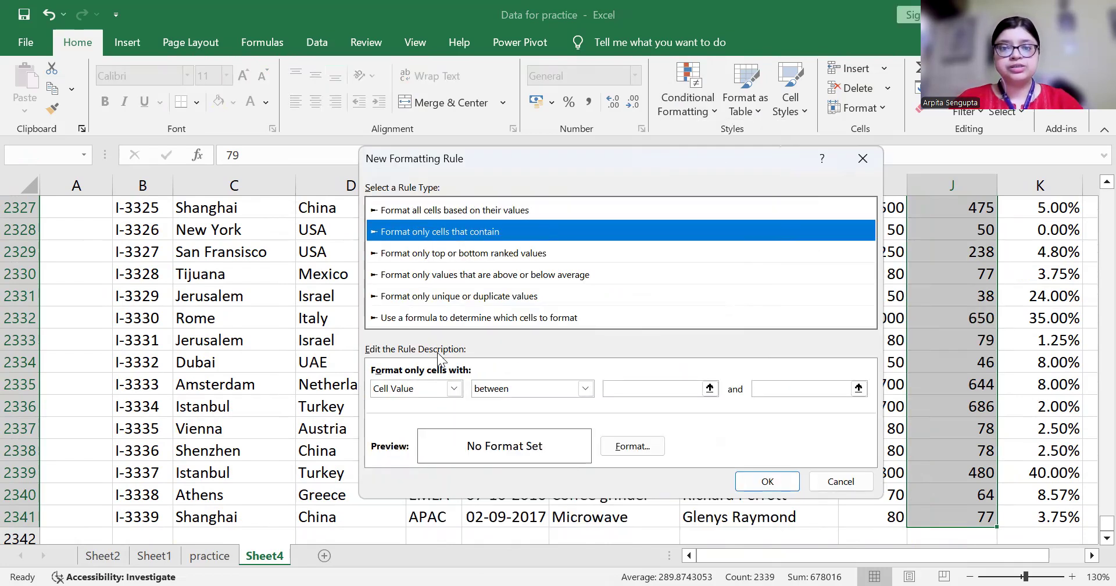
{"action": "left_click", "coordinate": [840, 481]}
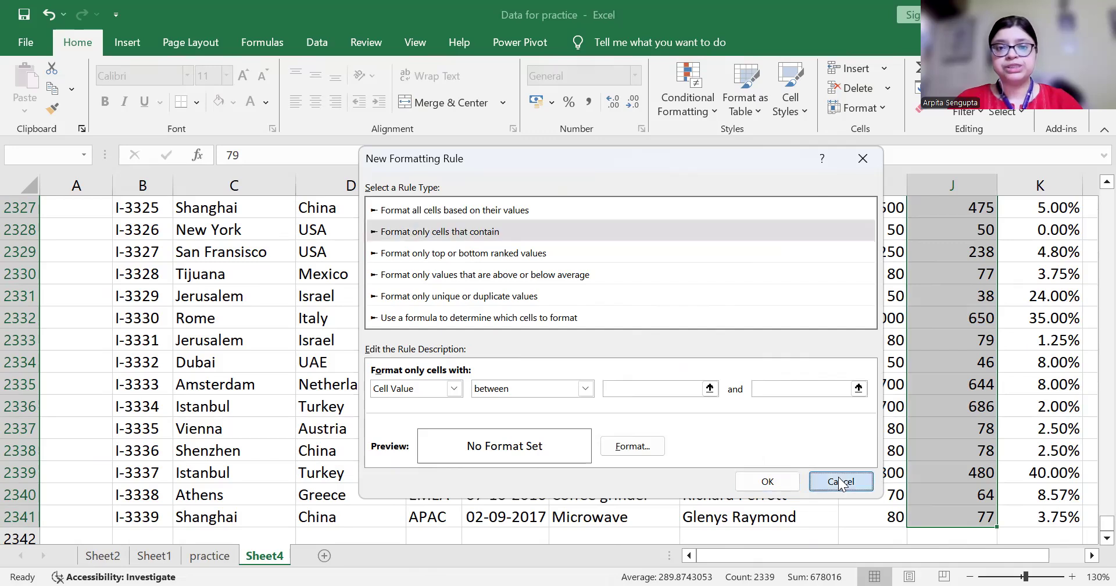
{"action": "left_click", "coordinate": [320, 249]}
{"action": "key", "text": "Up"}
{"action": "key", "text": "Up"}
{"action": "key", "text": "Up"}
{"action": "key", "text": "Up"}
{"action": "key", "text": "Up"}
{"action": "key", "text": "Up"}
{"action": "key", "text": "Up"}
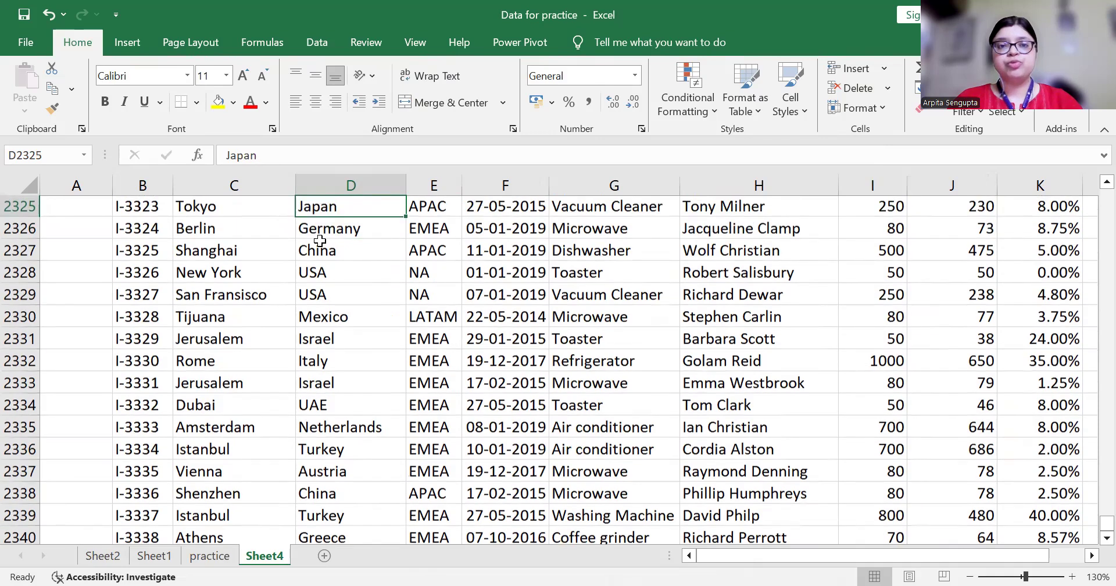
{"action": "key", "text": "Up"}
{"action": "key", "text": "Up"}
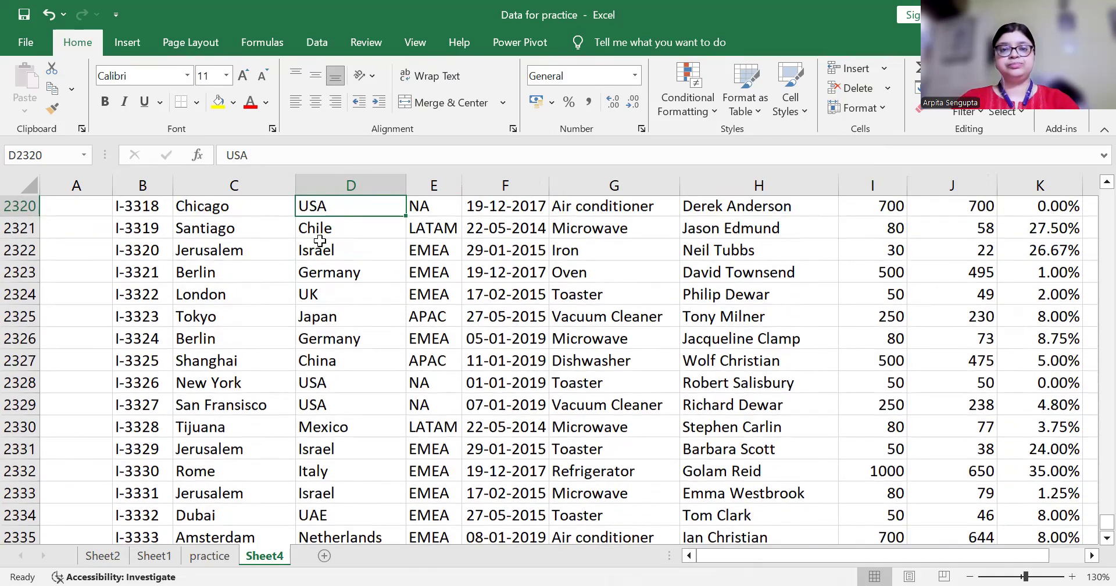
{"action": "key", "text": "ctrl+Up"}
{"action": "key", "text": "Down"}
{"action": "key", "text": "Right"}
{"action": "key", "text": "Right"}
{"action": "key", "text": "Right"}
{"action": "key", "text": "Right"}
{"action": "key", "text": "Right"}
{"action": "key", "text": "Right"}
{"action": "key", "text": "Right"}
{"action": "key", "text": "Up"}
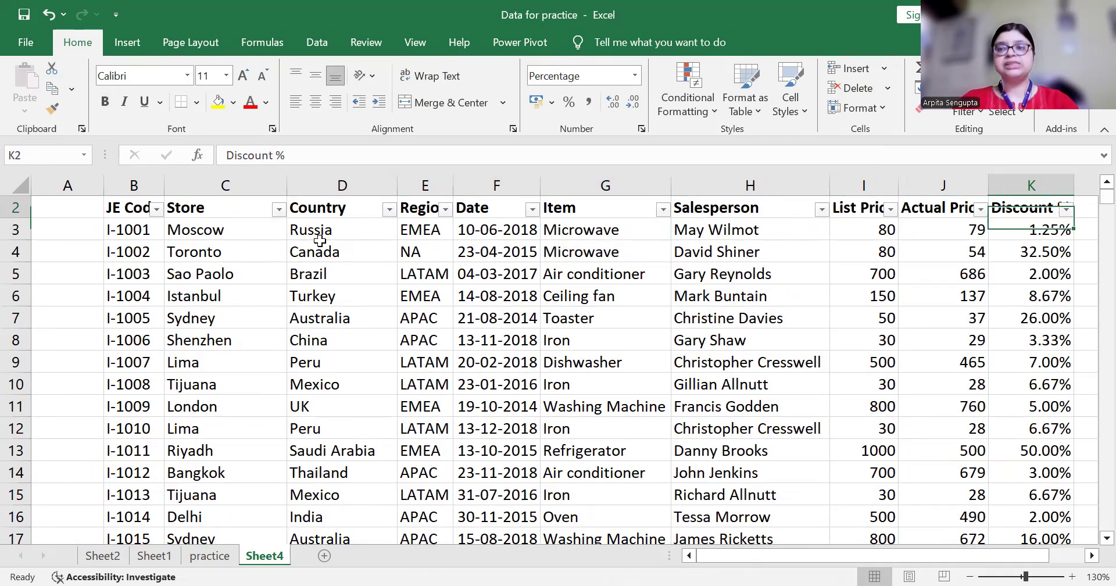
{"action": "key", "text": "Left"}
{"action": "key", "text": "Up"}
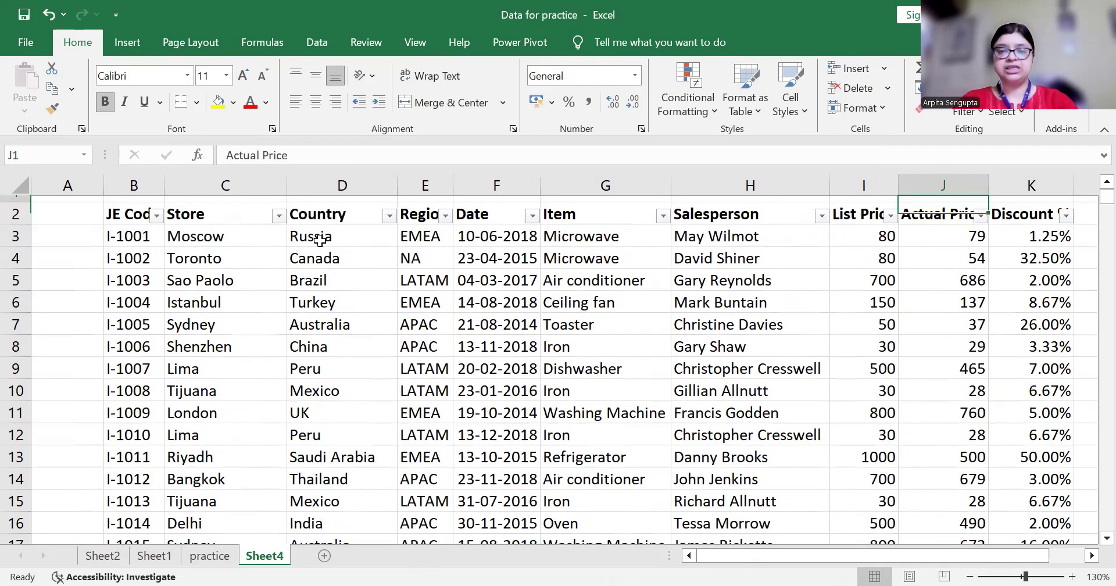
{"action": "key", "text": "Down"}
{"action": "key", "text": "Down"}
{"action": "key", "text": "Left"}
{"action": "key", "text": "Left"}
{"action": "key", "text": "Left"}
{"action": "key", "text": "Left"}
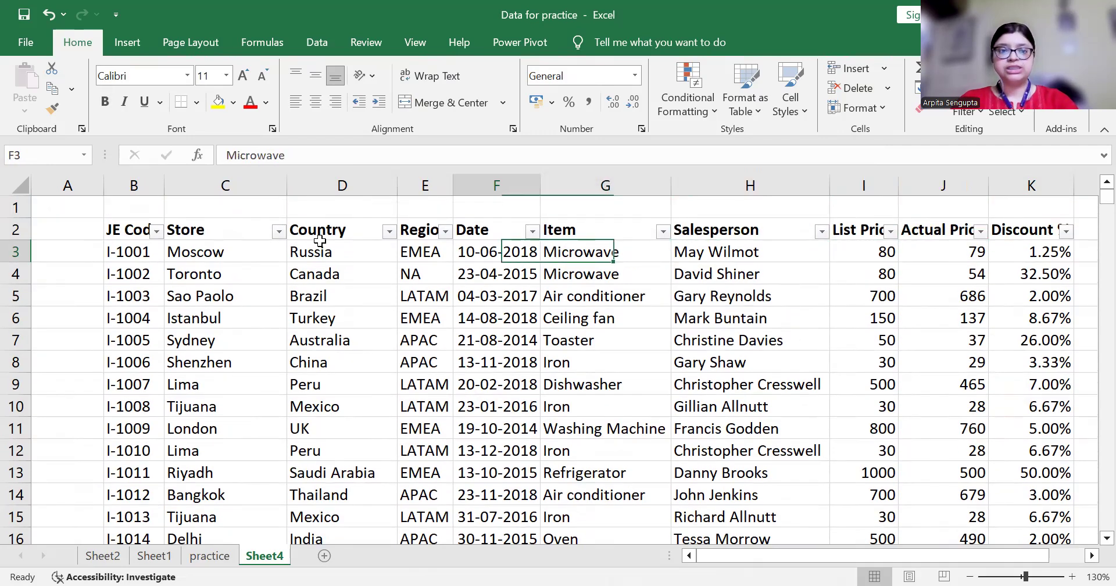
{"action": "key", "text": "Left"}
{"action": "key", "text": "Left"}
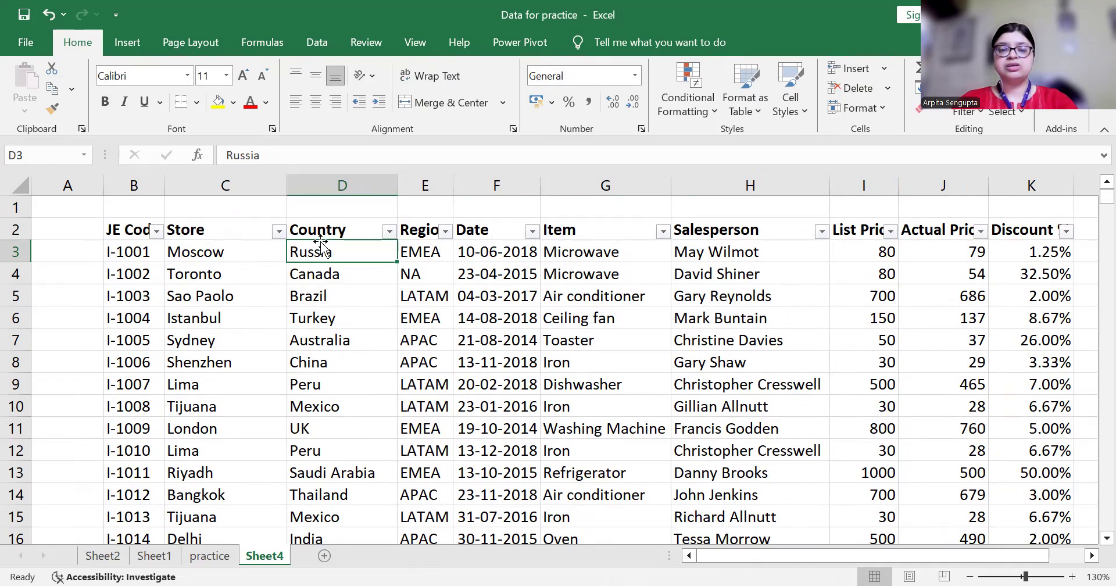
{"action": "key", "text": "Right"}
{"action": "key", "text": "Right"}
{"action": "key", "text": "Right"}
{"action": "key", "text": "Right"}
{"action": "key", "text": "Right"}
{"action": "key", "text": "Right"}
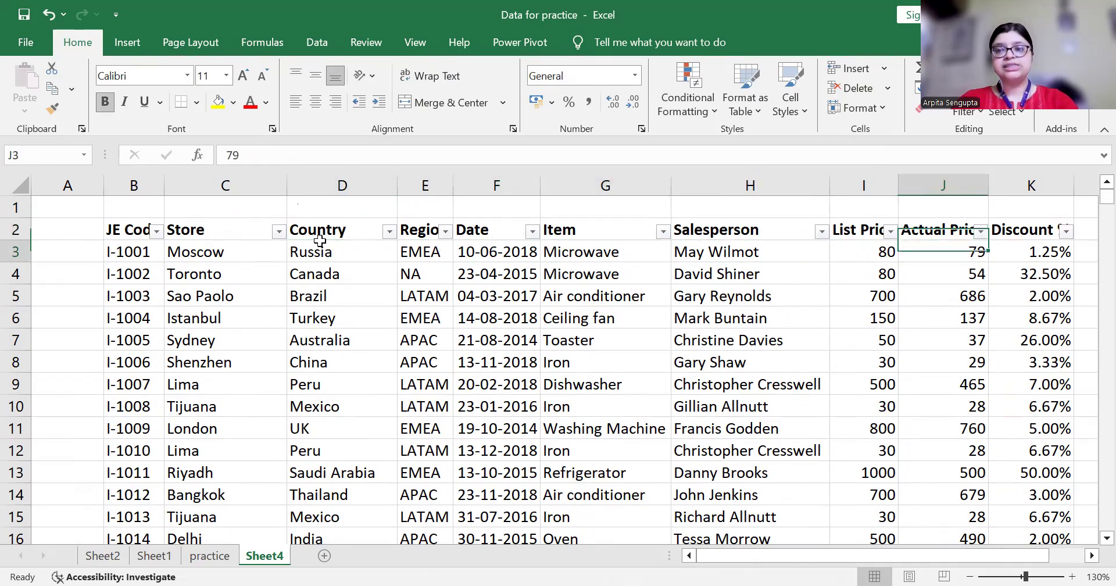
{"action": "key", "text": "Up"}
{"action": "key", "text": "Down"}
{"action": "key", "text": "Up"}
{"action": "key", "text": "Down"}
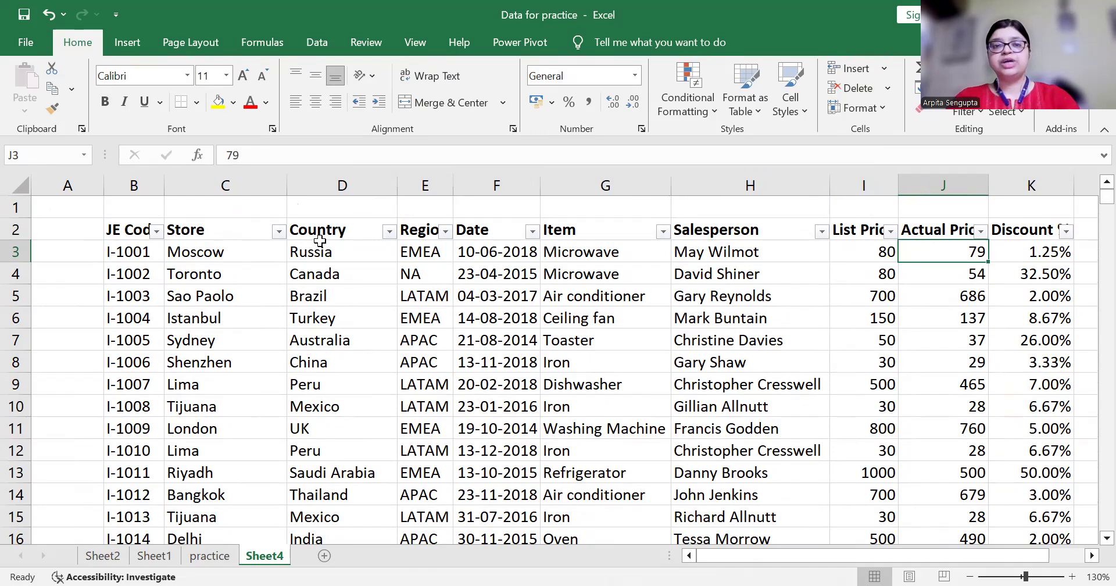
{"action": "key", "text": "Up"}
{"action": "key", "text": "Down"}
{"action": "key", "text": "Up"}
{"action": "key", "text": "Down"}
{"action": "key", "text": "Up"}
{"action": "key", "text": "Down"}
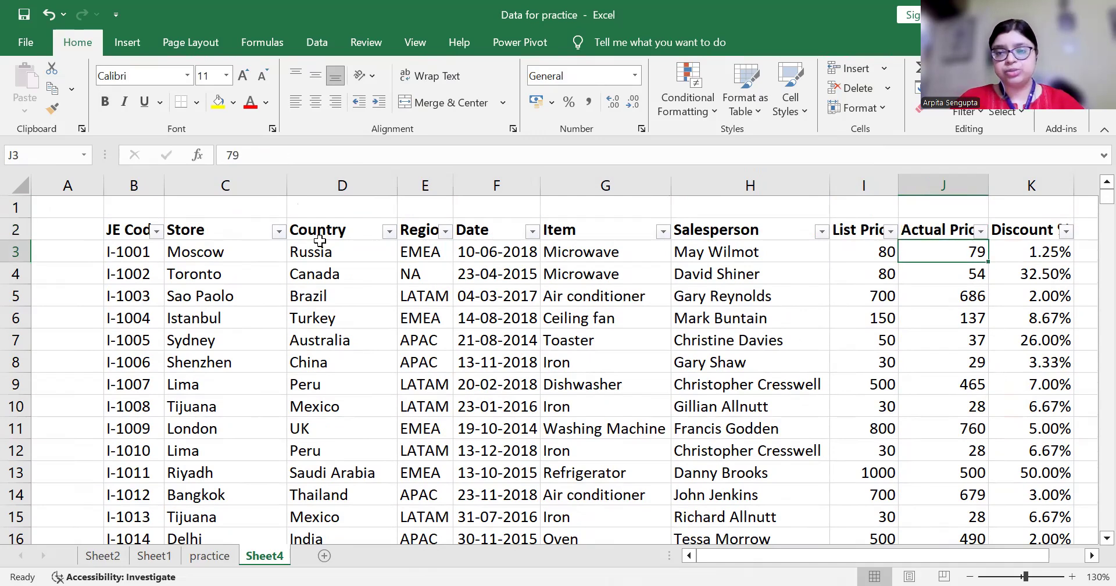
{"action": "key", "text": "Left"}
{"action": "key", "text": "Left"}
{"action": "key", "text": "Left"}
{"action": "key", "text": "Left"}
{"action": "key", "text": "Left"}
{"action": "key", "text": "Left"}
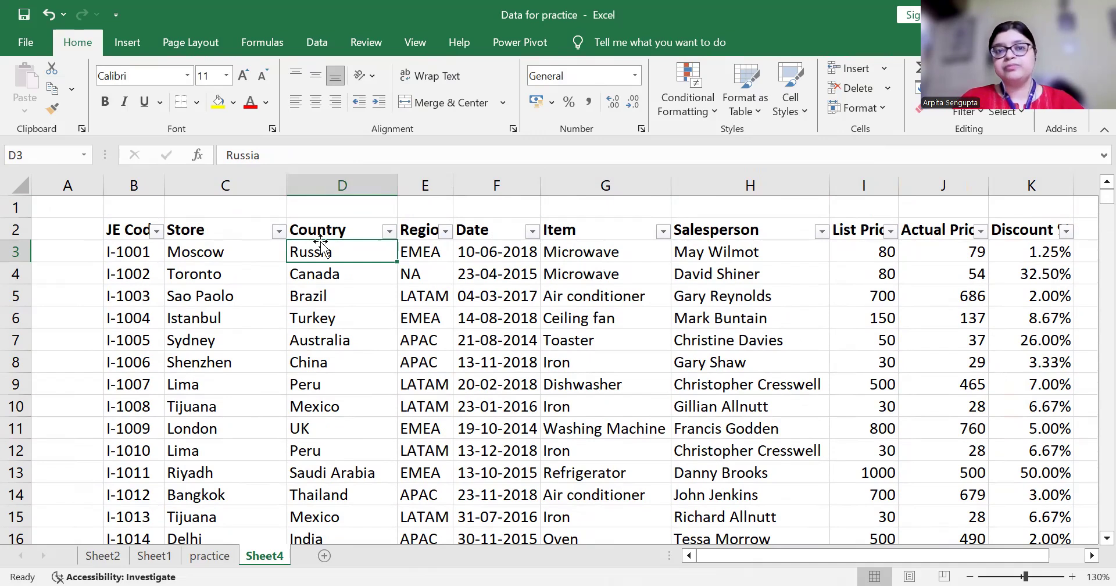
{"action": "key", "text": "Right"}
{"action": "key", "text": "Right"}
{"action": "key", "text": "Right"}
{"action": "key", "text": "Right"}
{"action": "key", "text": "Right"}
{"action": "key", "text": "Right"}
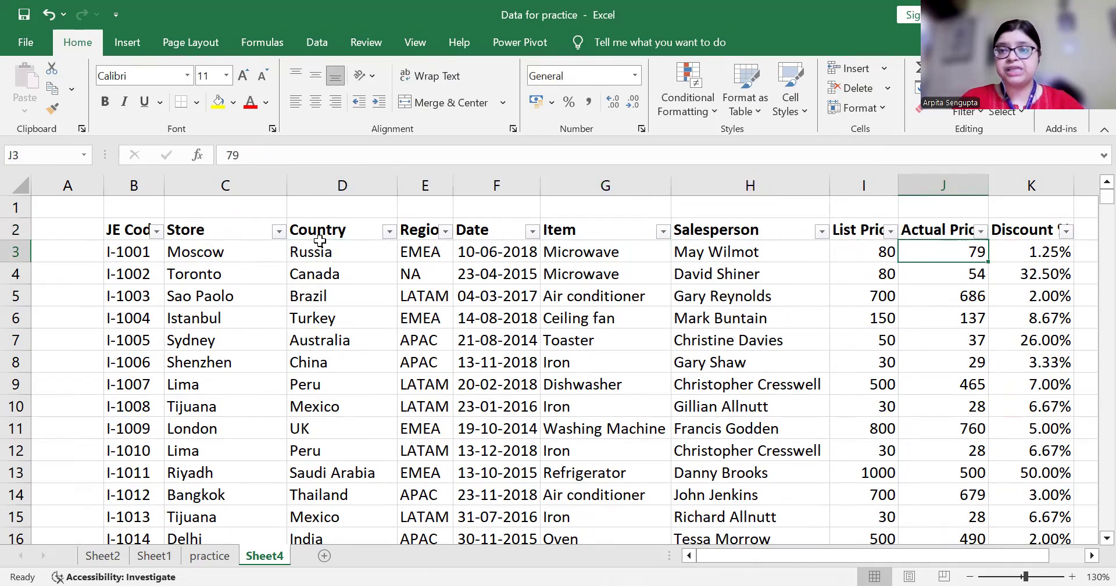
{"action": "key", "text": "Left"}
{"action": "key", "text": "Left"}
{"action": "key", "text": "Left"}
{"action": "key", "text": "Left"}
{"action": "key", "text": "Left"}
{"action": "key", "text": "Left"}
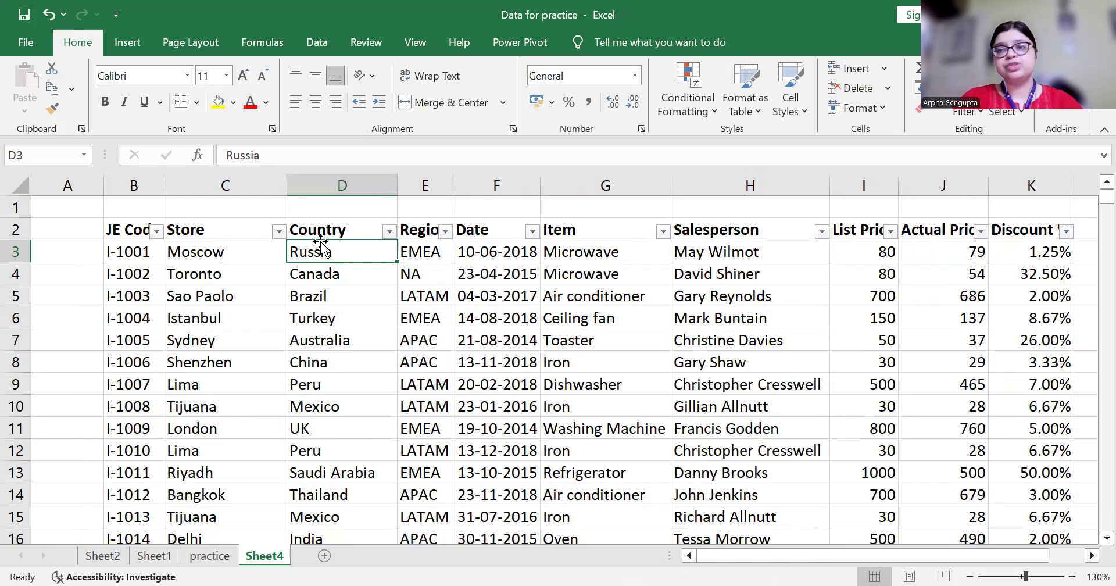
{"action": "key", "text": "Right"}
{"action": "key", "text": "Right"}
{"action": "key", "text": "Right"}
{"action": "key", "text": "Right"}
{"action": "key", "text": "Right"}
{"action": "key", "text": "Right"}
{"action": "key", "text": "Up"}
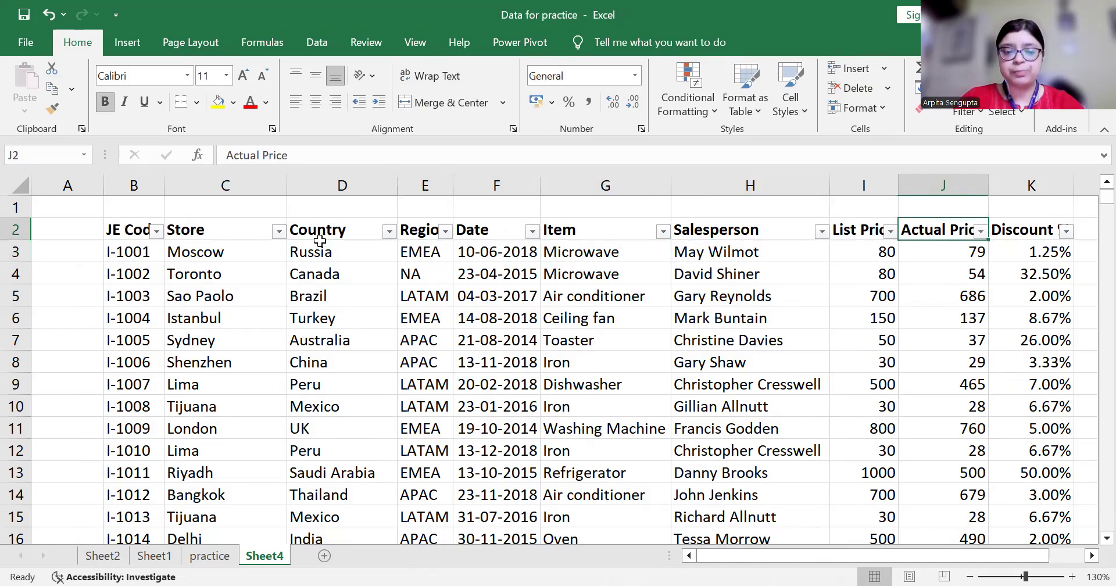
{"action": "key", "text": "Down"}
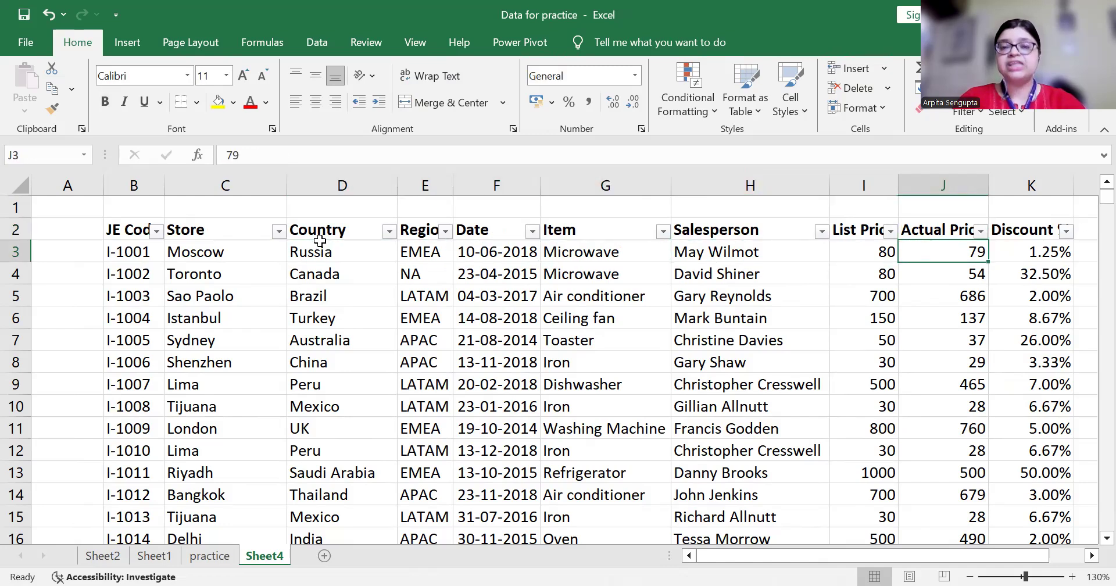
{"action": "key", "text": "Up"}
{"action": "key", "text": "Down"}
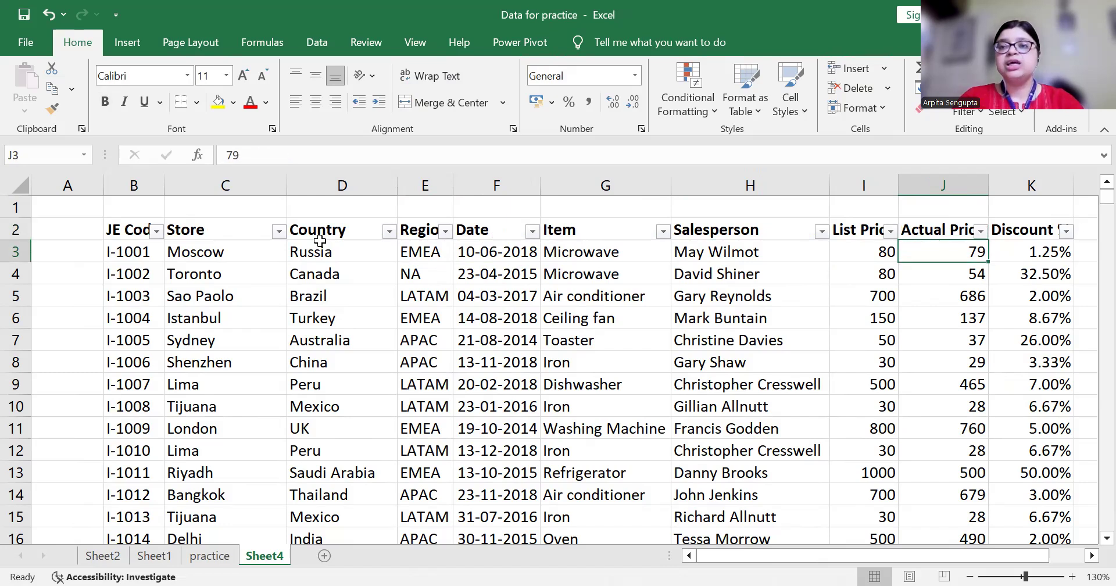
{"action": "key", "text": "Up"}
{"action": "key", "text": "Down"}
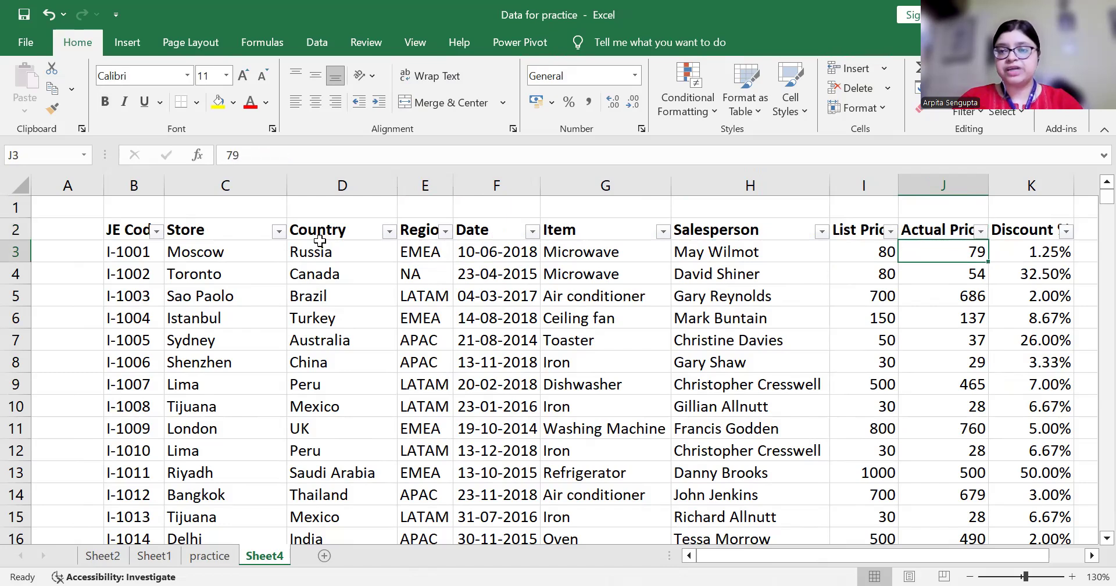
{"action": "key", "text": "ctrl+shift+Down"}
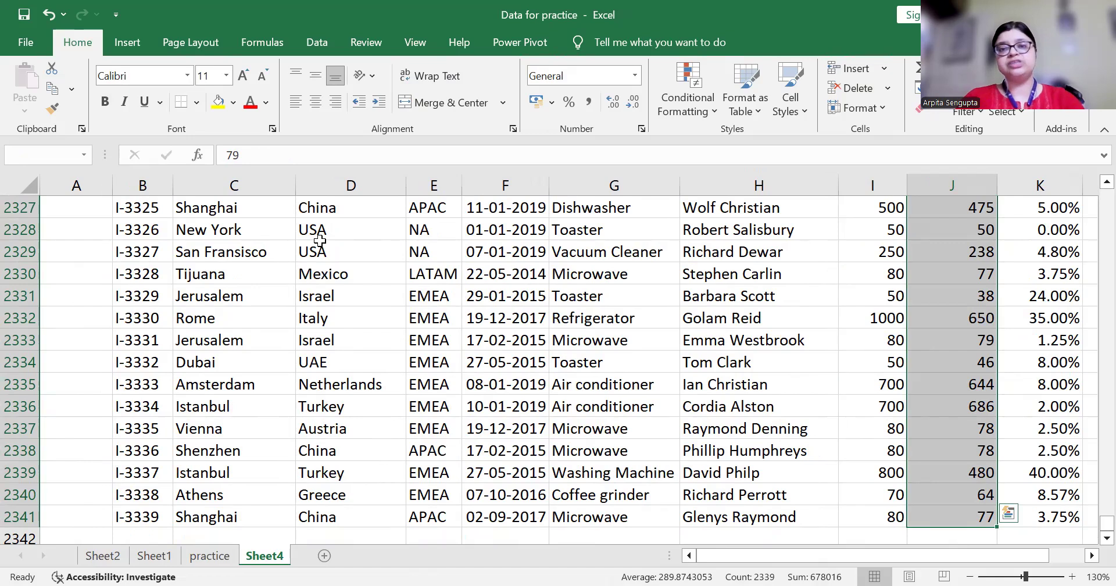
Start a new formula-based conditional formatting rule for the selected Actual Price values
{"action": "left_click", "coordinate": [695, 115]}
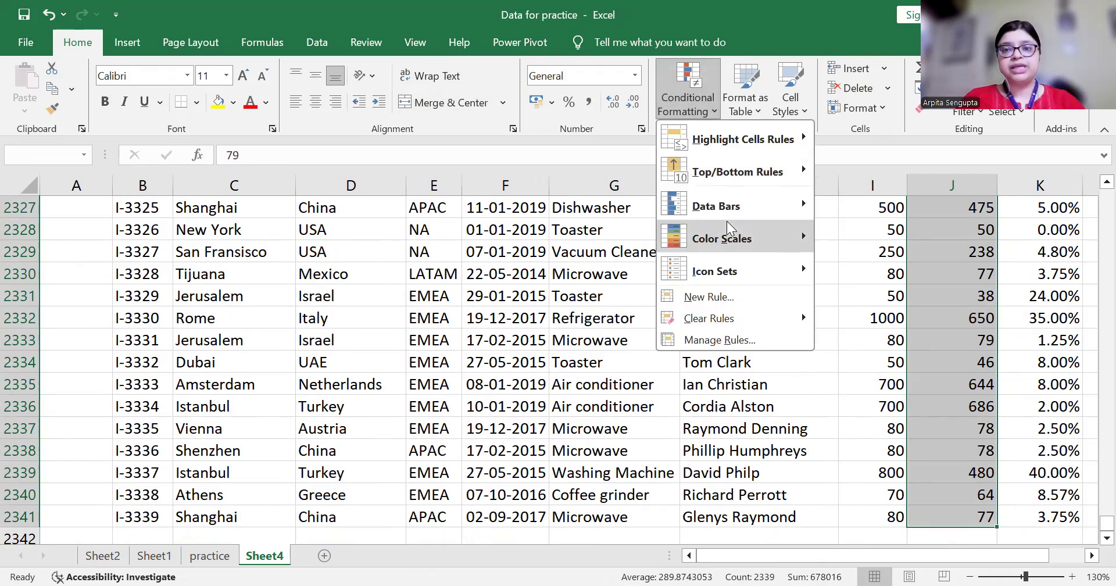
{"action": "left_click", "coordinate": [734, 300]}
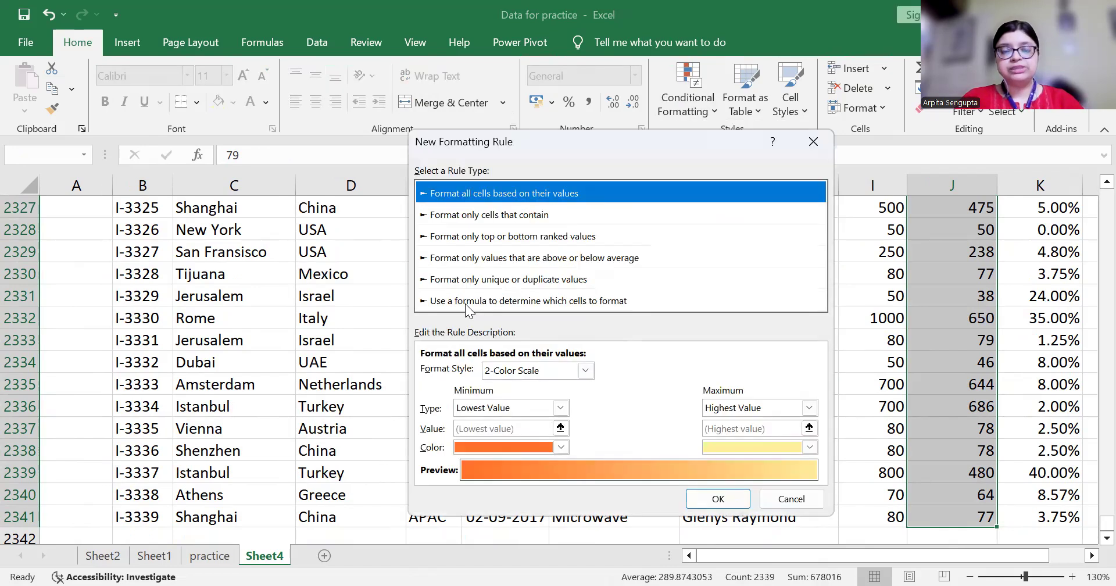
{"action": "left_click", "coordinate": [465, 301]}
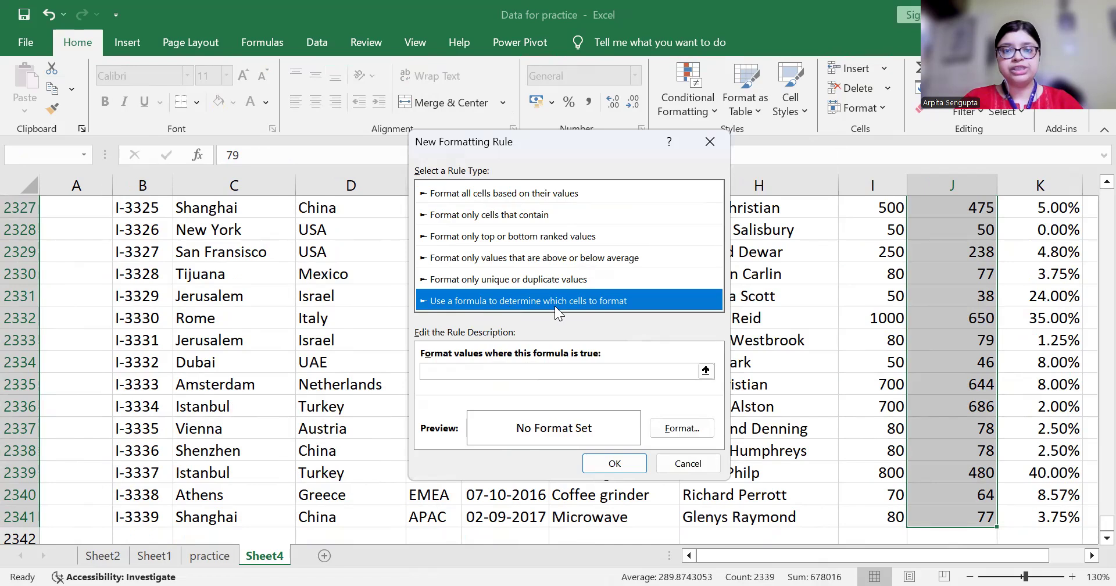
{"action": "left_click", "coordinate": [469, 370]}
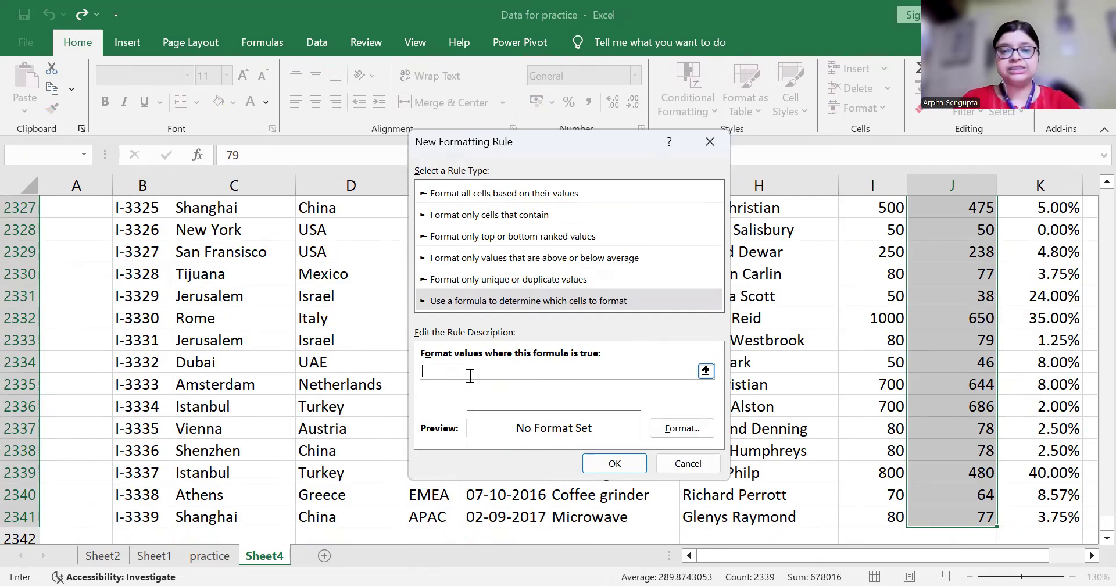
Begin the formula with =if( and a relative D3 Country reference
{"action": "type", "text": "=if"}
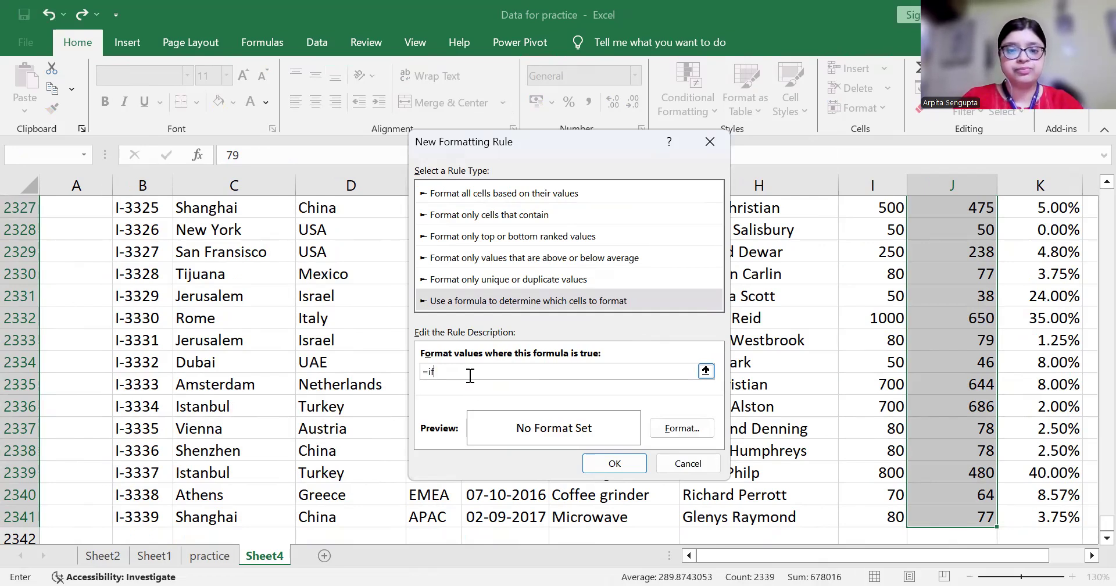
{"action": "type", "text": "("}
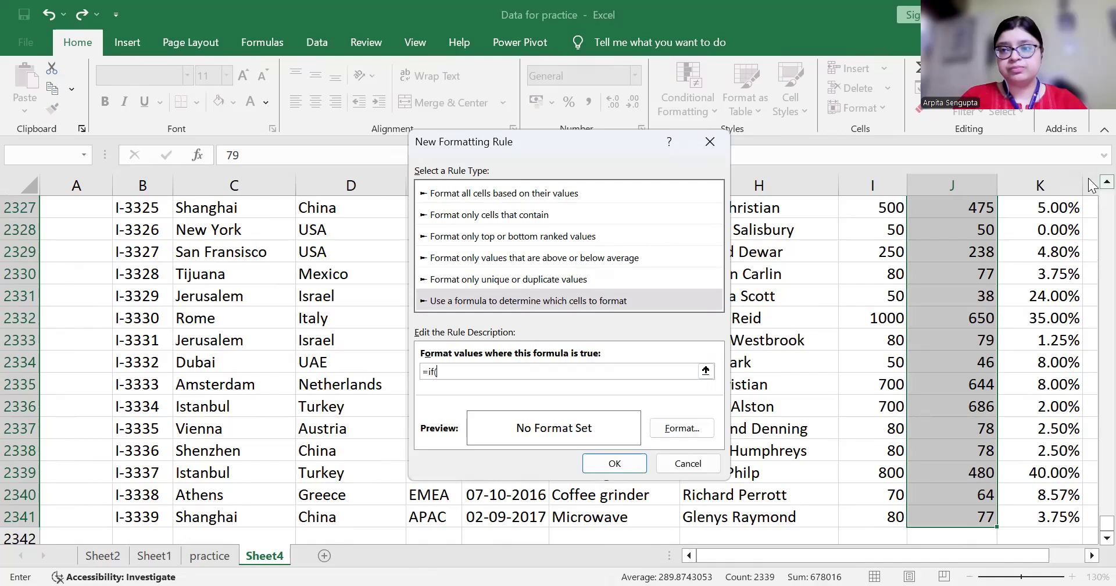
{"action": "left_click", "coordinate": [1106, 181]}
{"action": "scroll", "coordinate": [1090, 185], "scroll_direction": "up", "scroll_amount": 10}
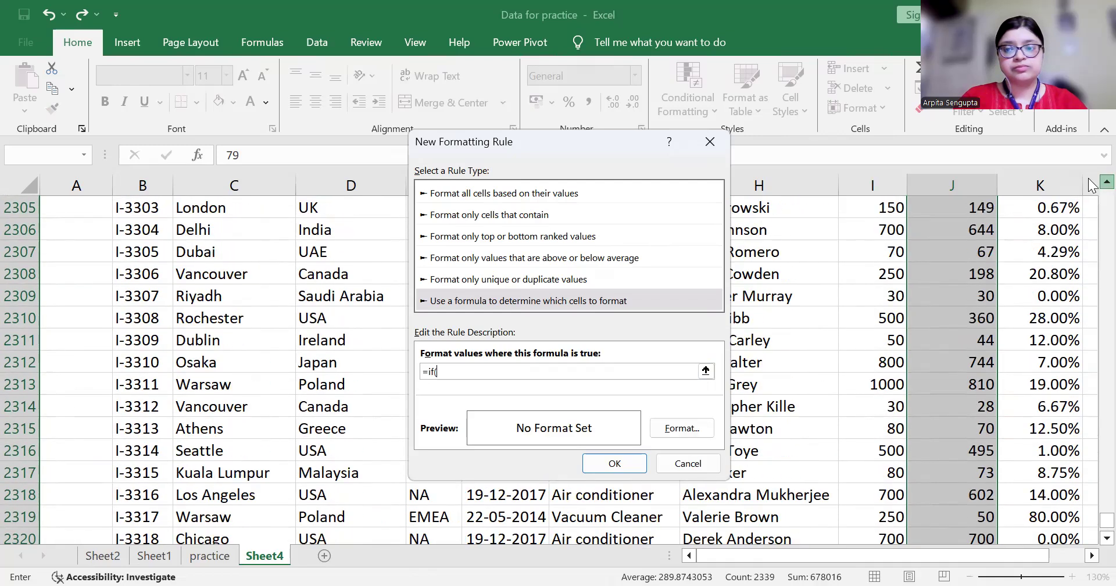
{"action": "scroll", "coordinate": [1091, 185], "scroll_direction": "up", "scroll_amount": 1}
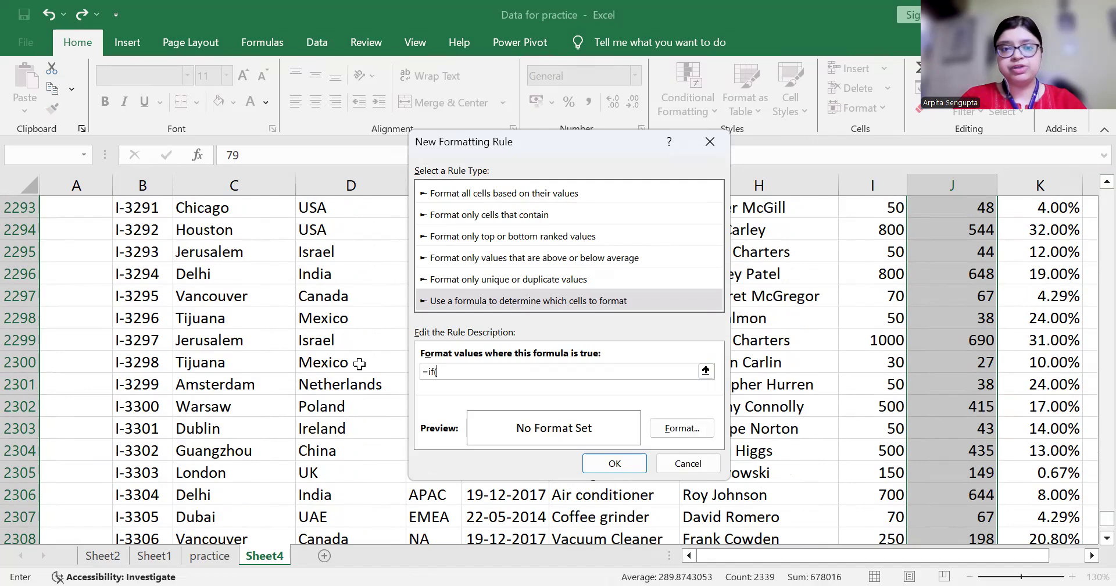
{"action": "left_click", "coordinate": [353, 345]}
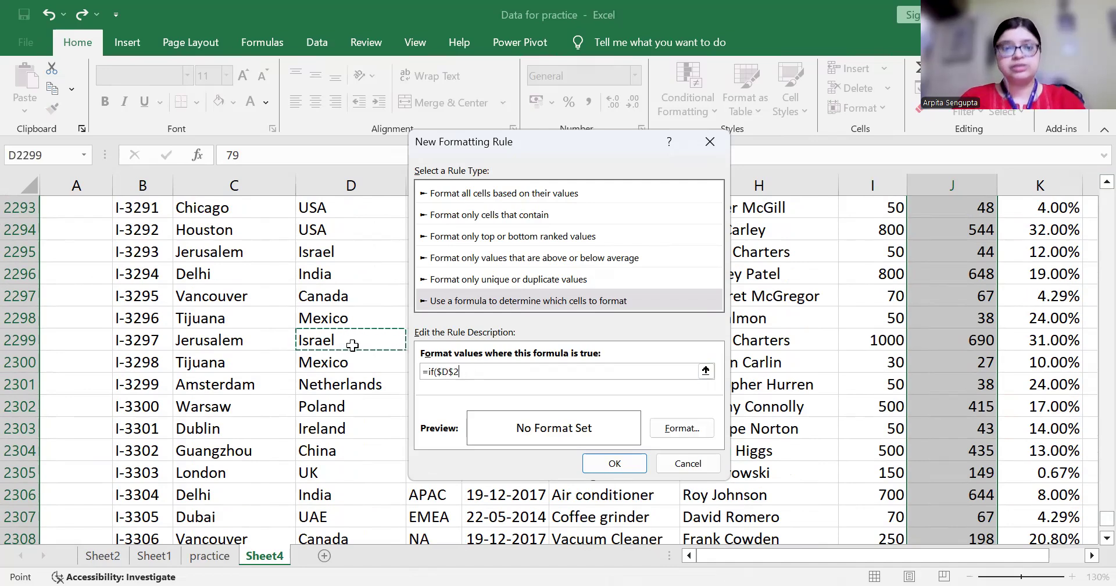
{"action": "key", "text": "ctrl+Up"}
{"action": "key", "text": "Down"}
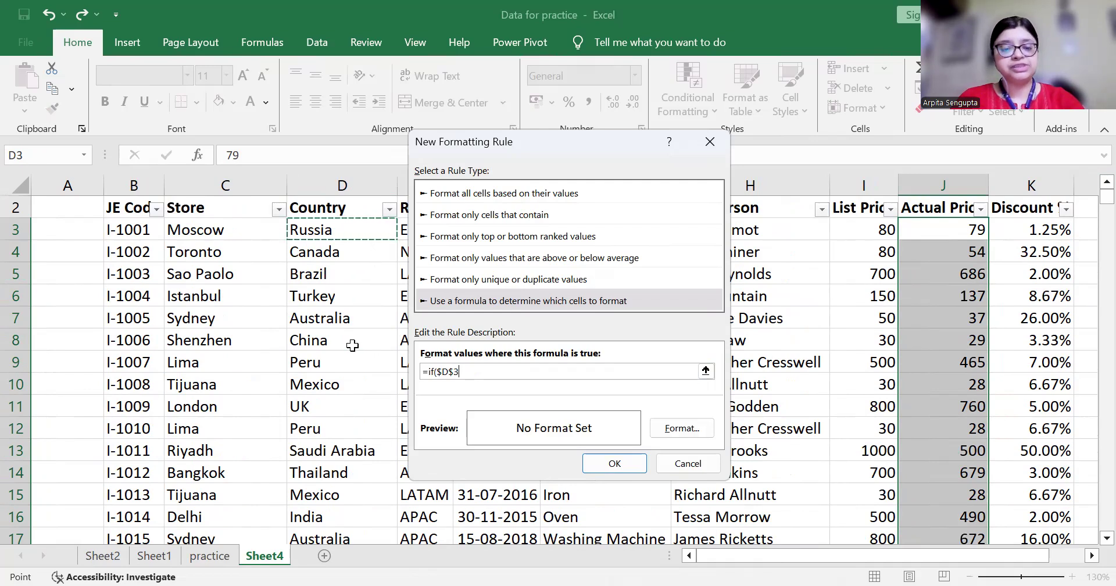
{"action": "key", "text": "F4"}
{"action": "key", "text": "F4"}
{"action": "key", "text": "F4"}
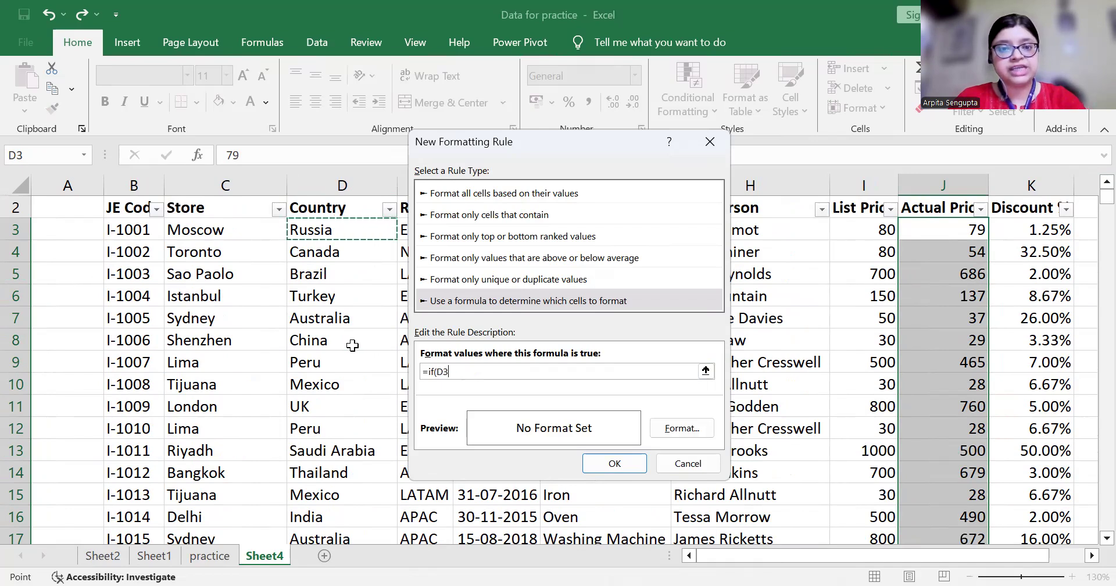
Complete the condition as =if(D3="India",1,0)
{"action": "type", "text": "=\"India"}
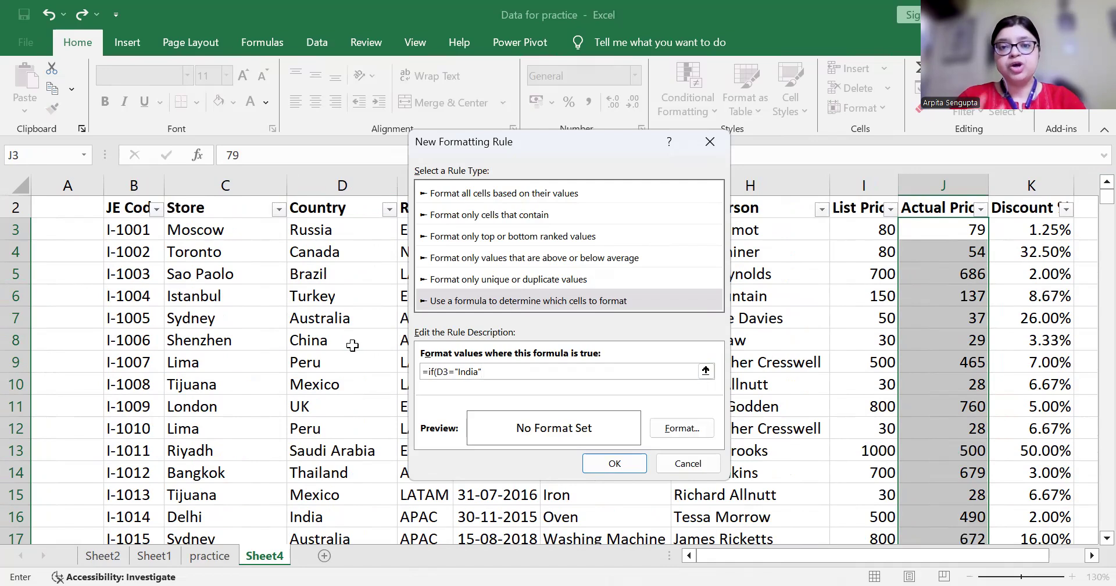
{"action": "type", "text": "\",1,"}
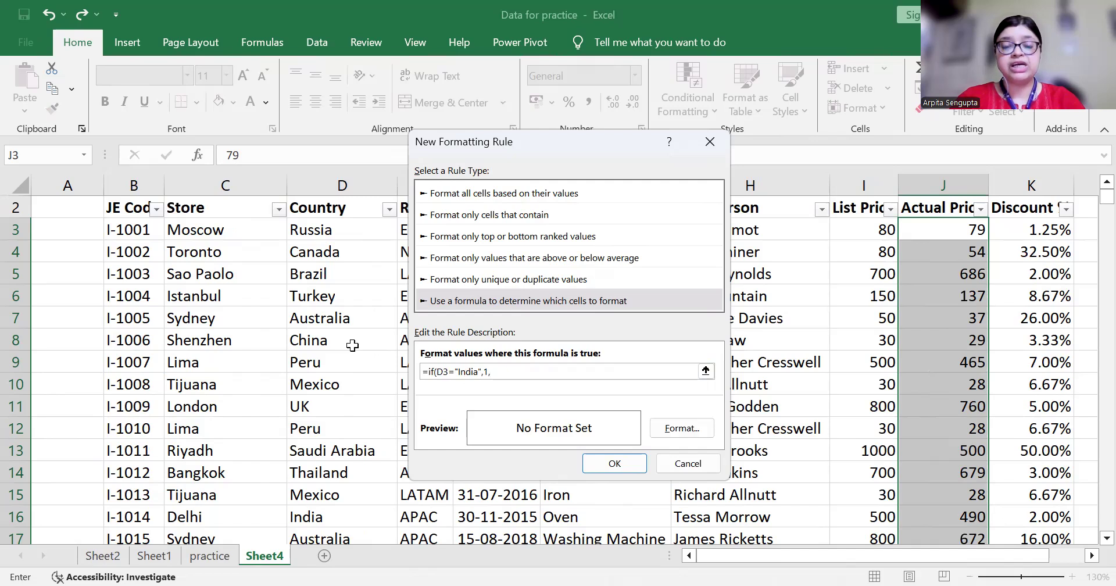
{"action": "type", "text": "0"}
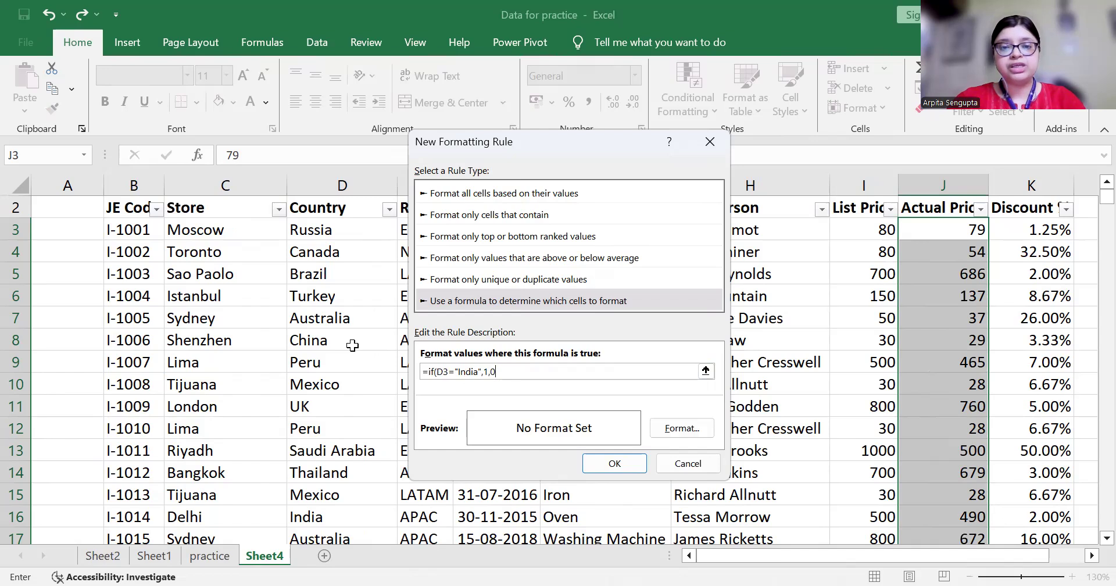
{"action": "type", "text": ")"}
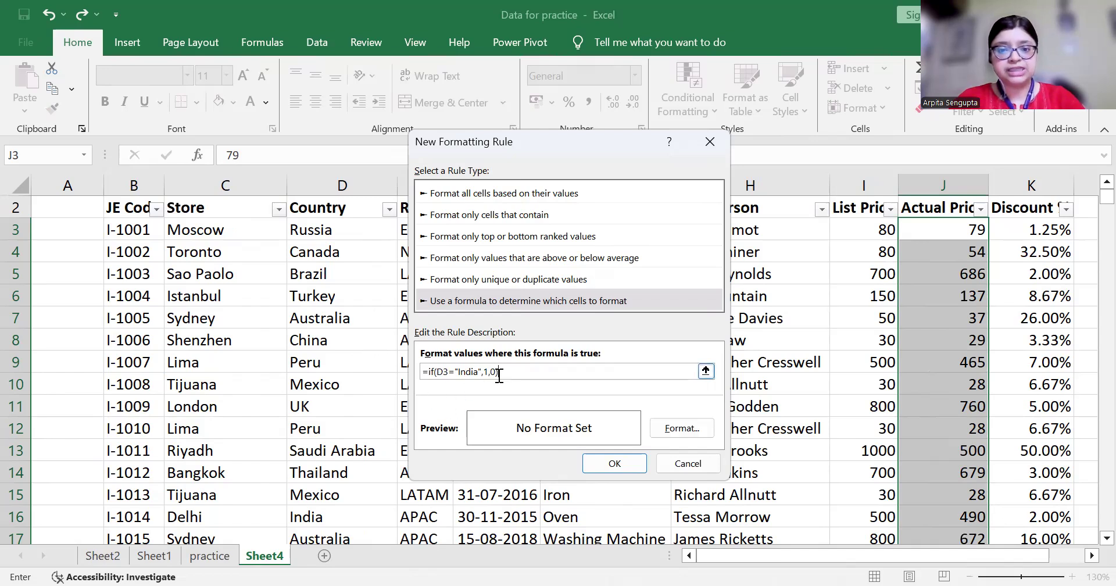
Format India matches with light blue fill and dark red bold italic text, then apply the rule
{"action": "left_click", "coordinate": [671, 434]}
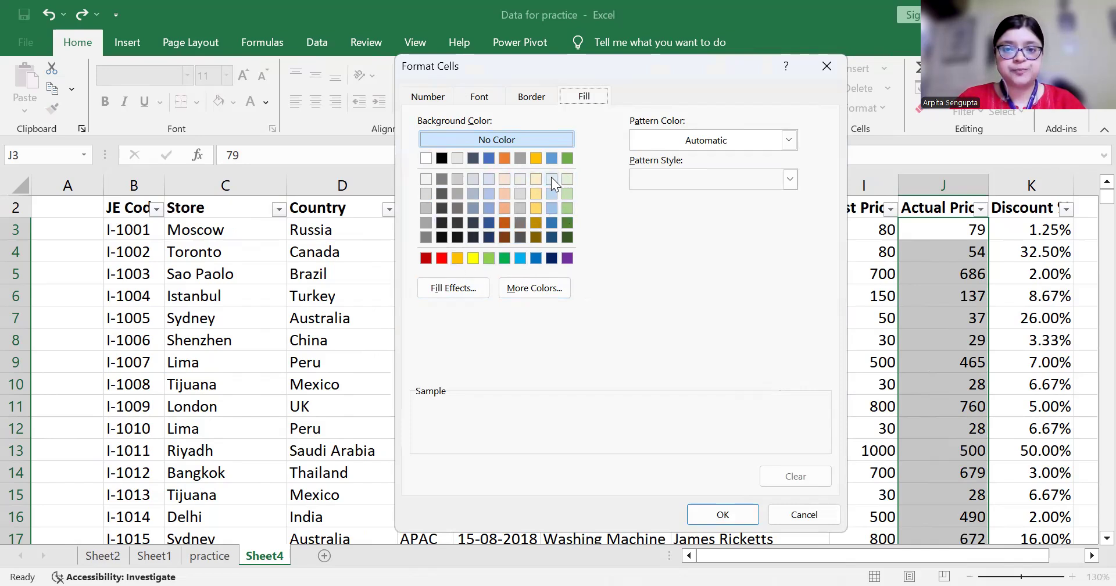
{"action": "left_click", "coordinate": [551, 207]}
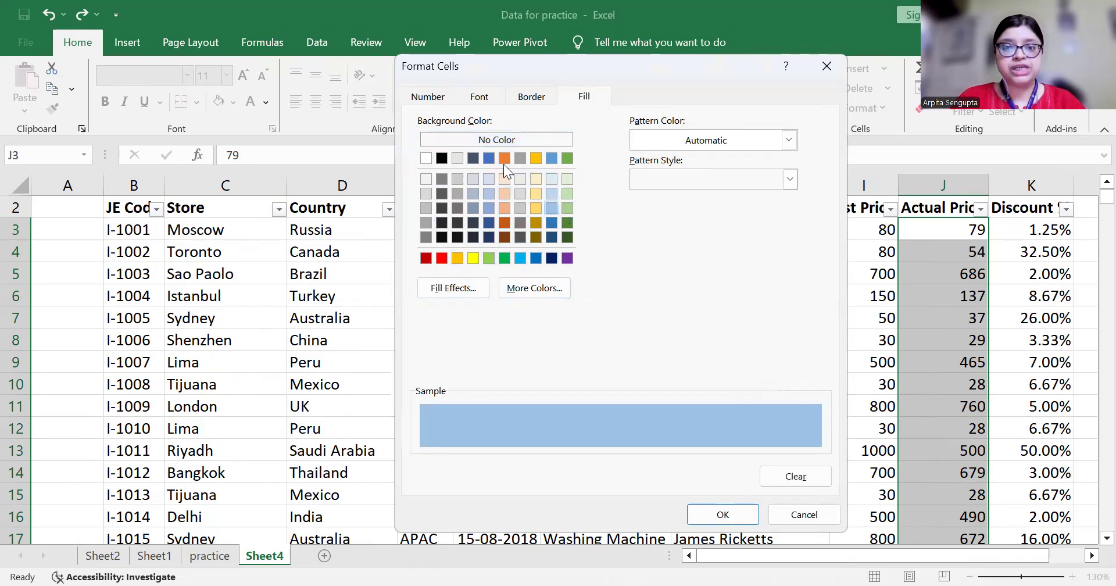
{"action": "left_click", "coordinate": [493, 96]}
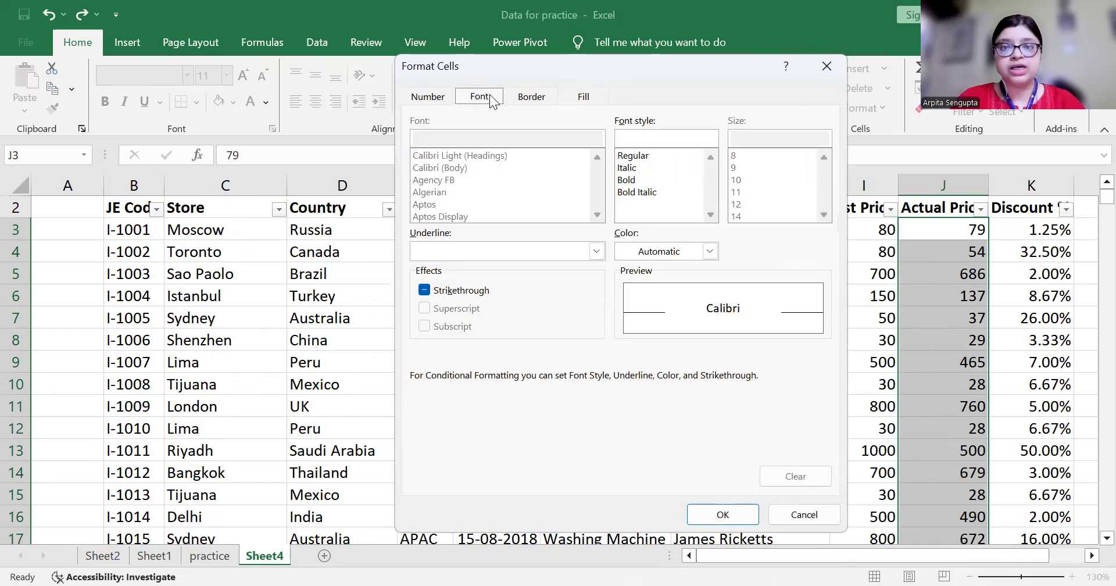
{"action": "left_click", "coordinate": [629, 180]}
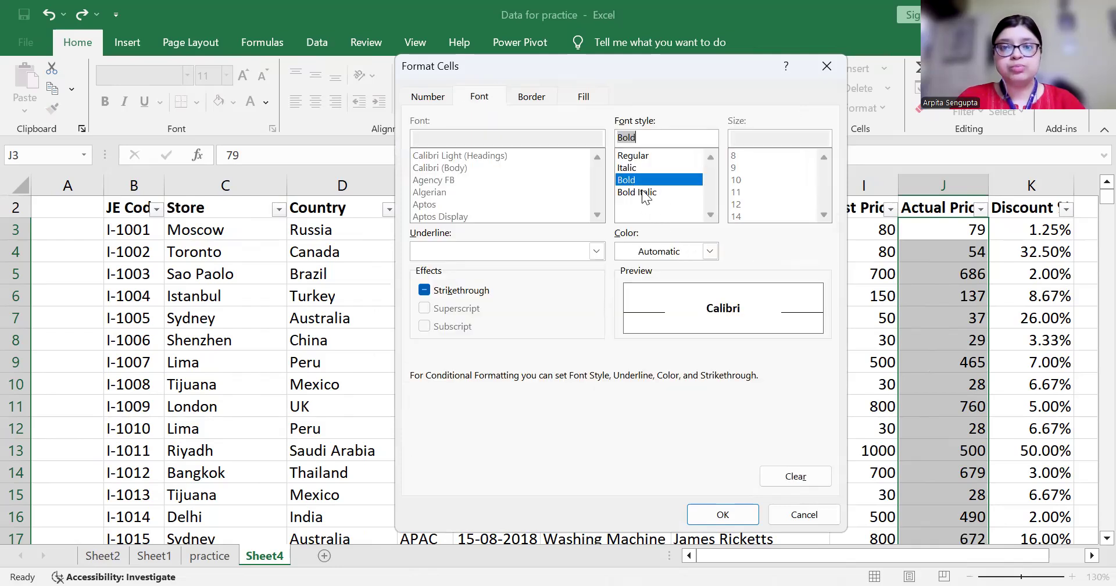
{"action": "left_click", "coordinate": [642, 194]}
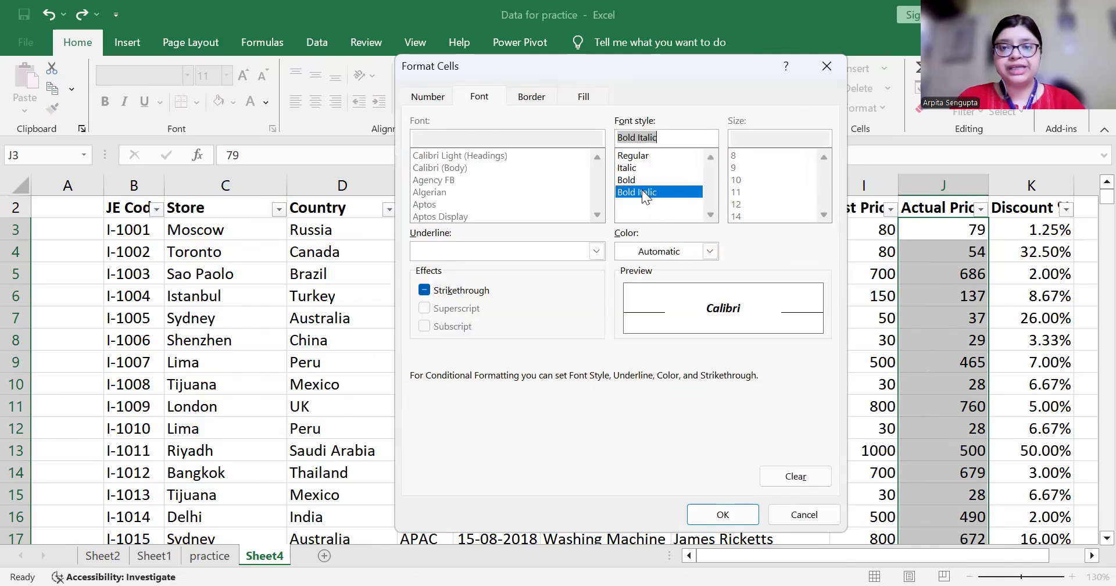
{"action": "left_click", "coordinate": [709, 251]}
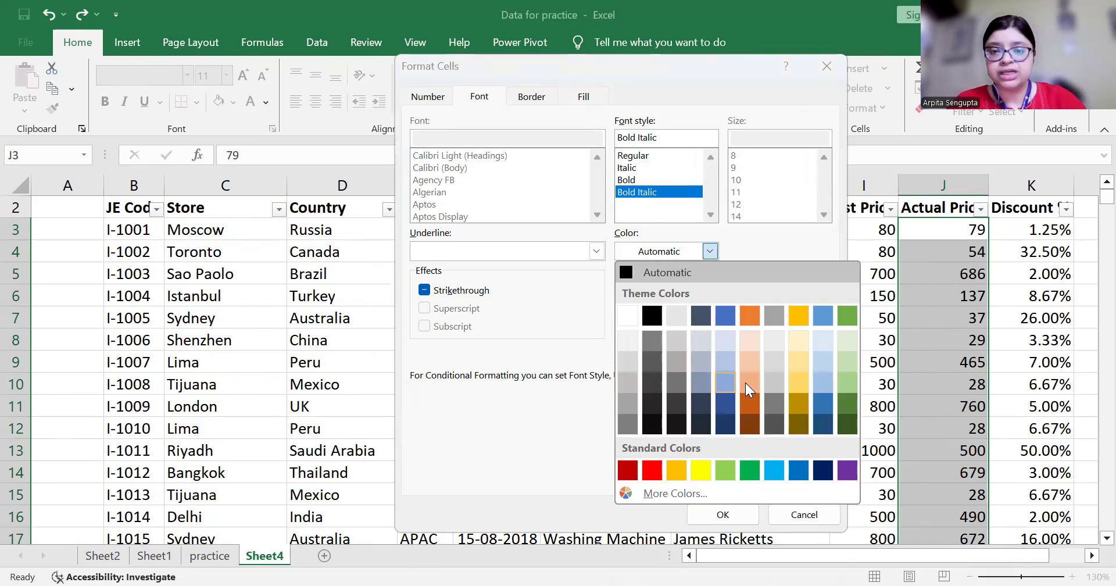
{"action": "left_click", "coordinate": [626, 470]}
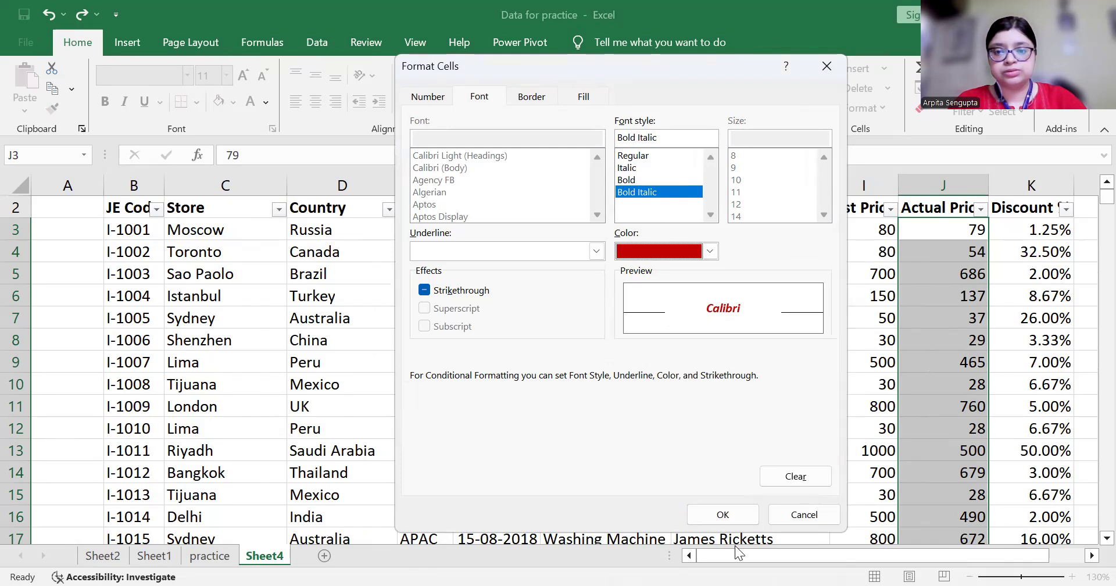
{"action": "left_click", "coordinate": [709, 514]}
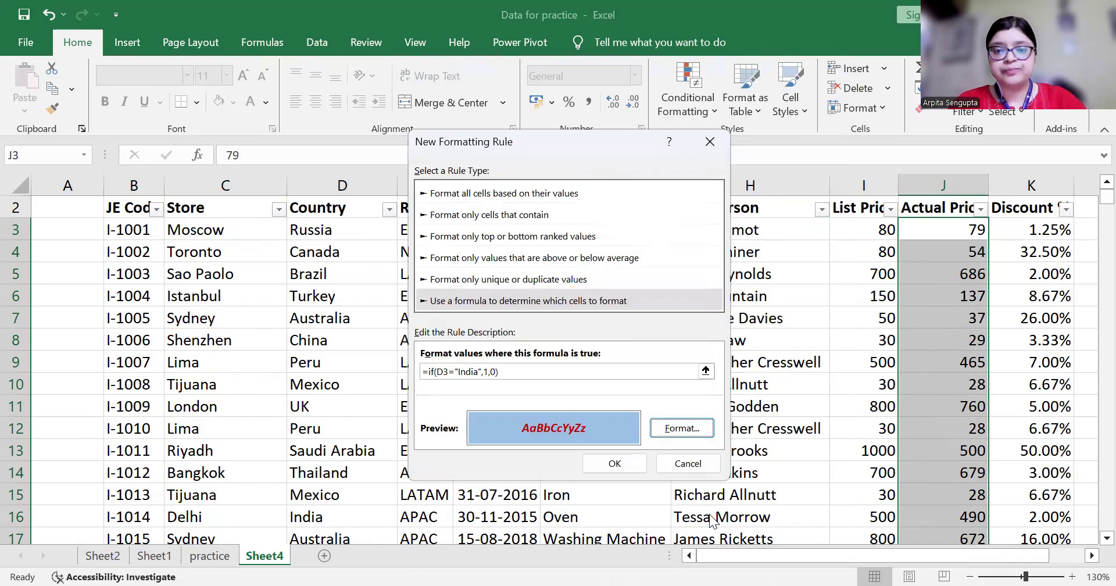
{"action": "left_click", "coordinate": [627, 465]}
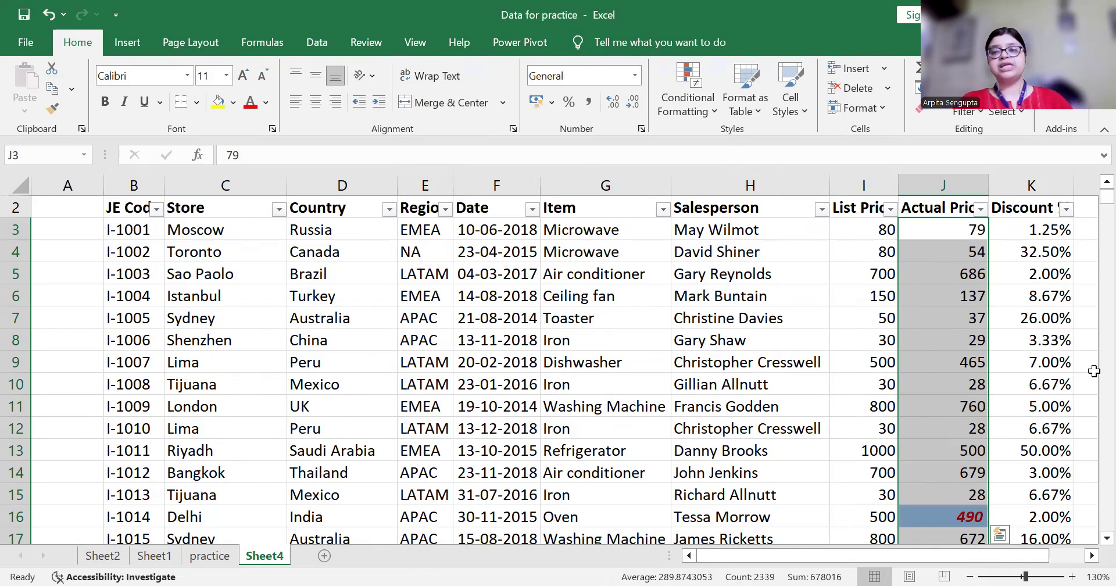
Filter the Actual Price column by the light blue cell colour
{"action": "left_click", "coordinate": [958, 314]}
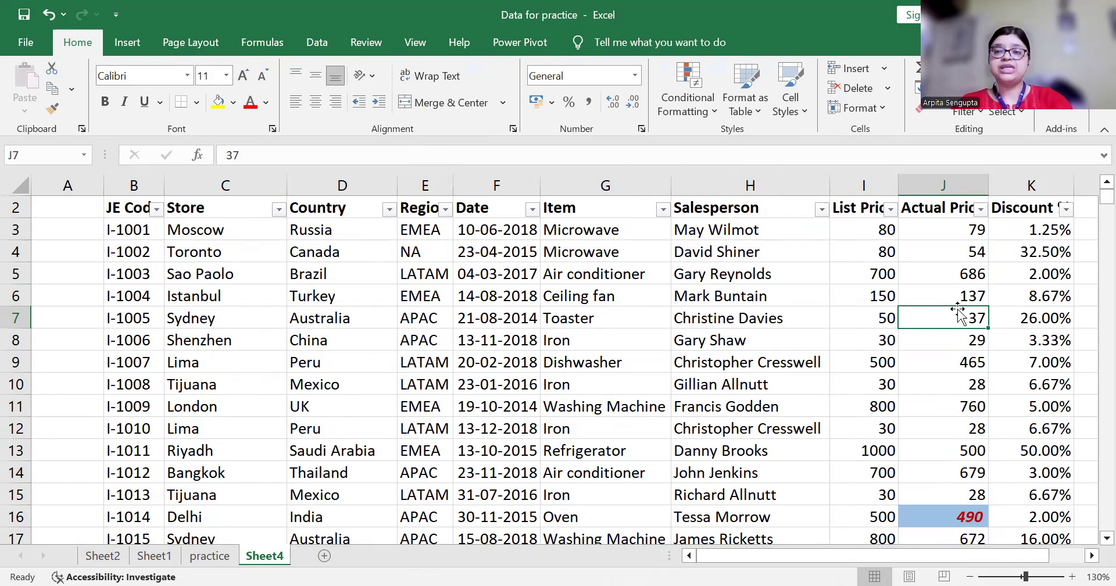
{"action": "key", "text": "ctrl+Up"}
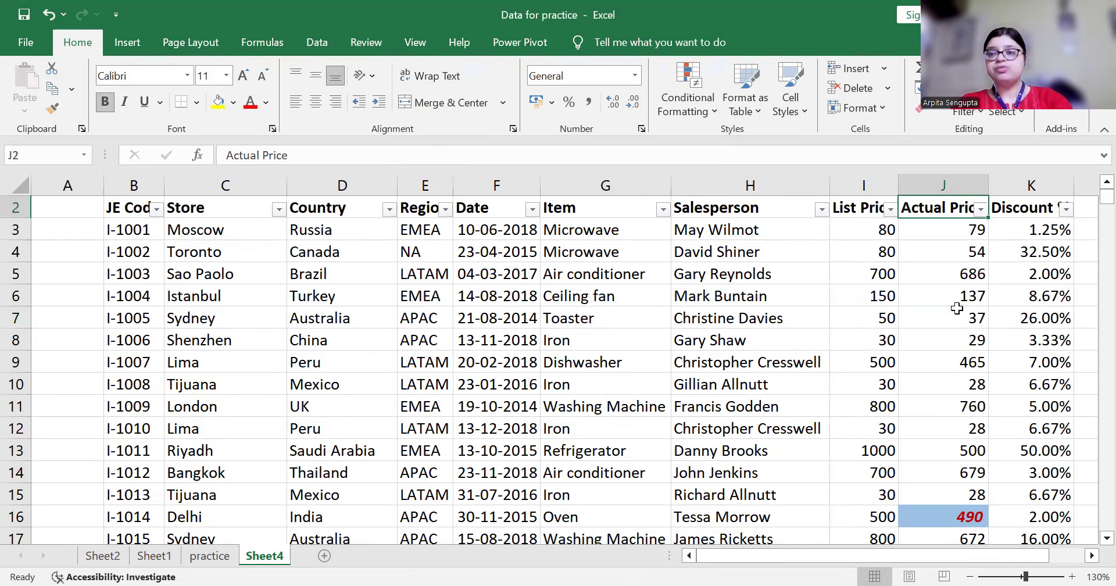
{"action": "scroll", "coordinate": [957, 308], "scroll_direction": "up", "scroll_amount": 1}
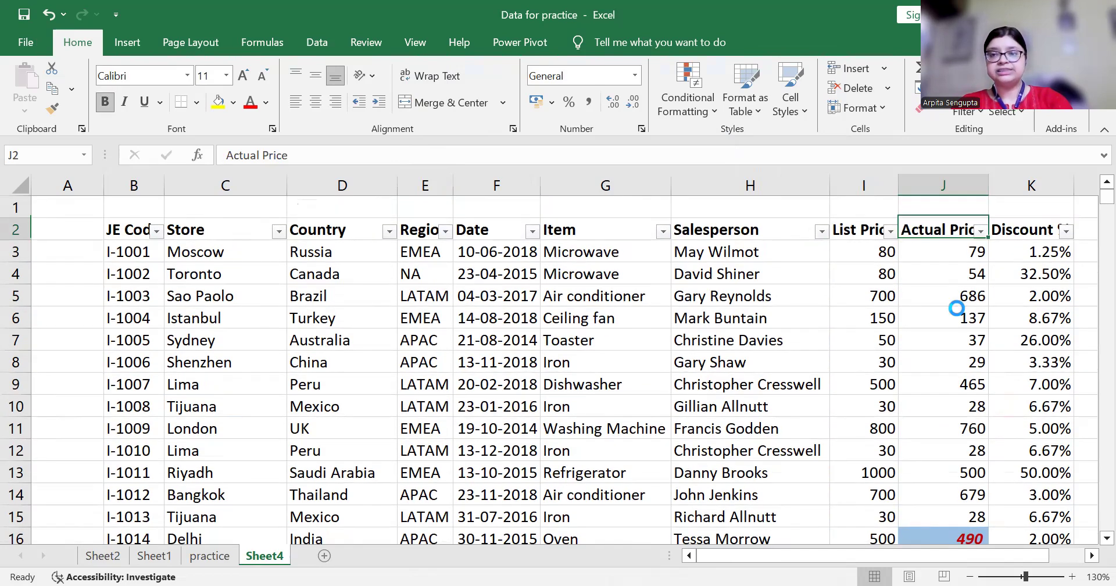
{"action": "key", "text": "alt+Down"}
{"action": "key", "text": "Down"}
{"action": "key", "text": "Down"}
{"action": "key", "text": "Down"}
{"action": "key", "text": "Down"}
{"action": "key", "text": "Down"}
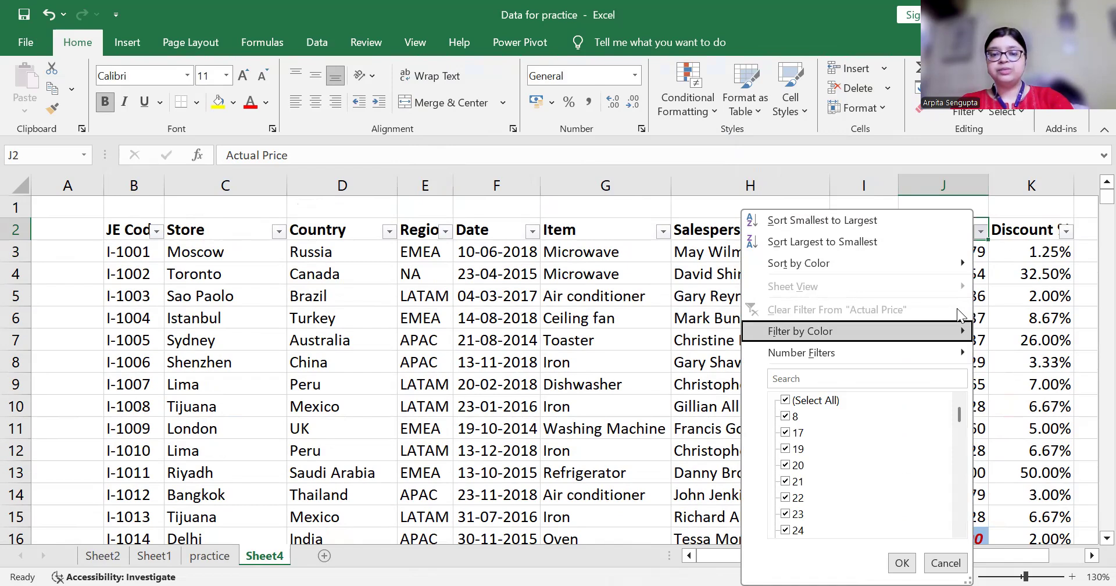
{"action": "key", "text": "Right"}
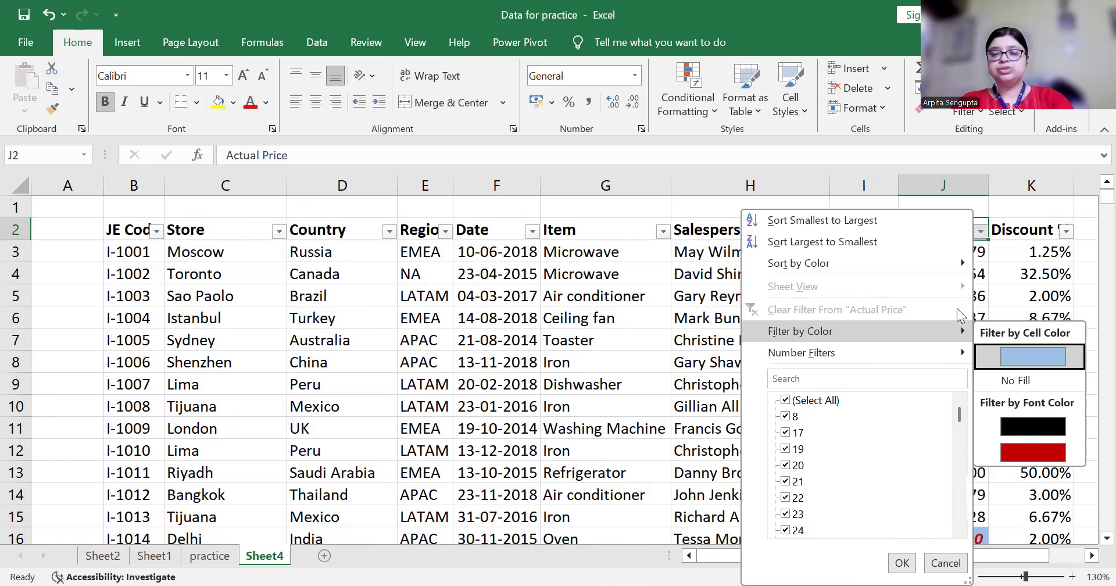
{"action": "key", "text": "Return"}
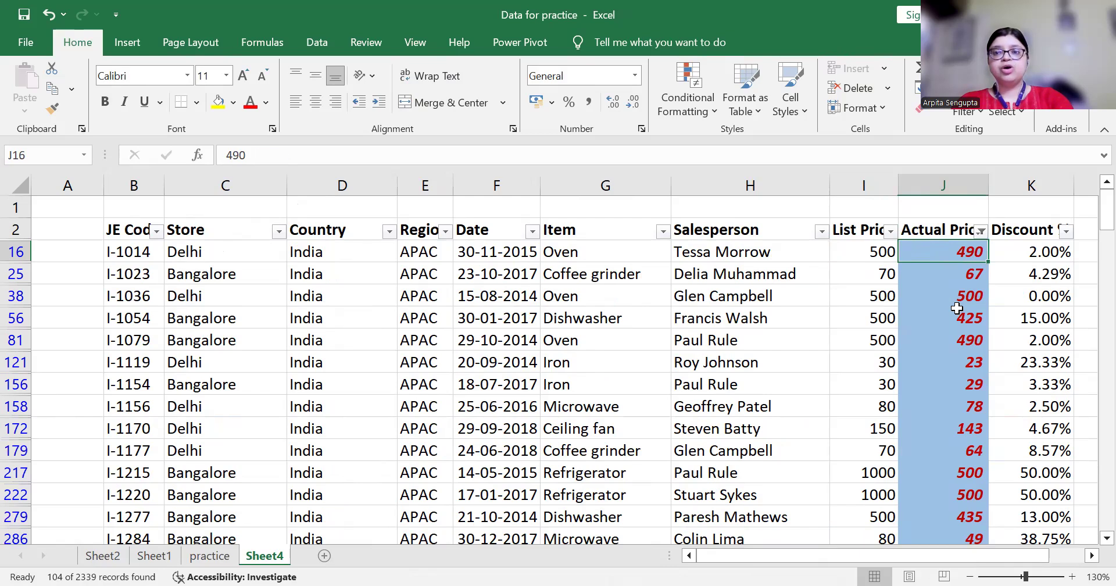
Select the filtered prices and confirm the Country filter now lists only India
{"action": "key", "text": "ctrl+shift+Down"}
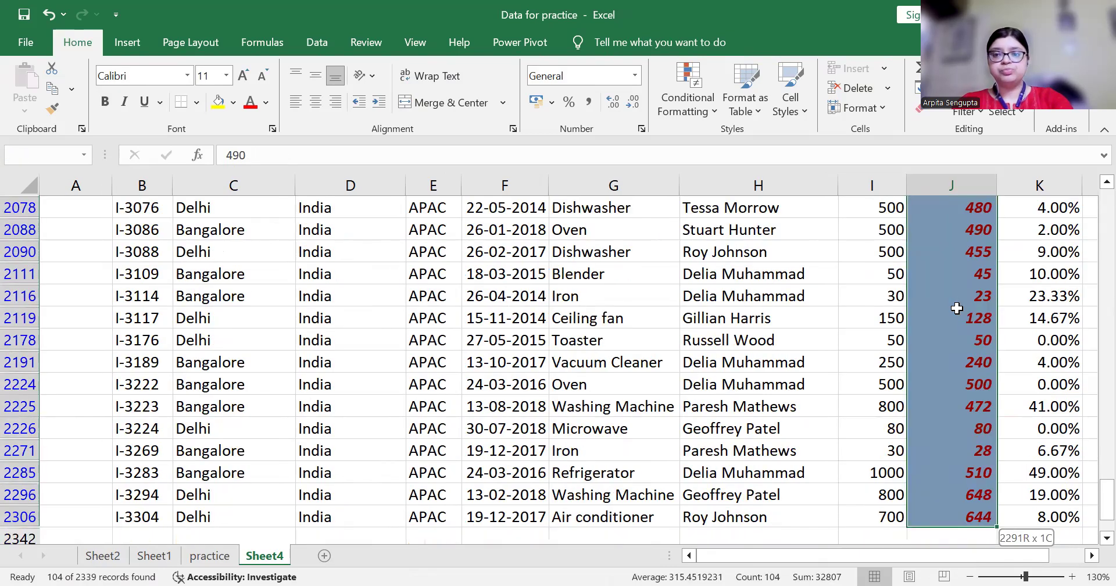
{"action": "key", "text": "ctrl+Up"}
{"action": "key", "text": "ctrl+Up"}
{"action": "key", "text": "Down"}
{"action": "key", "text": "Down"}
{"action": "key", "text": "Left"}
{"action": "key", "text": "Left"}
{"action": "key", "text": "Left"}
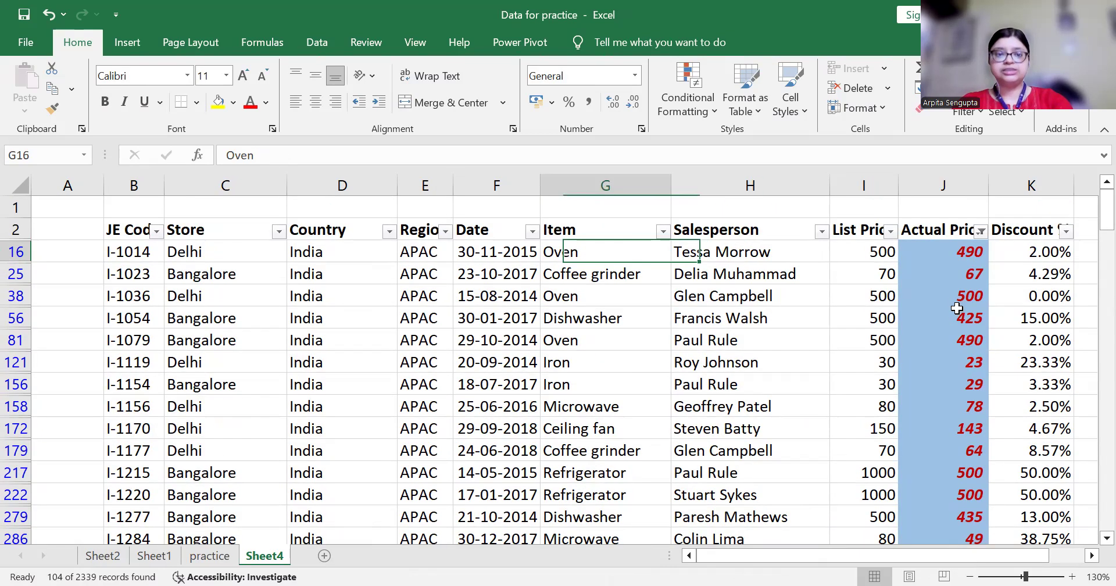
{"action": "key", "text": "Left"}
{"action": "key", "text": "Left"}
{"action": "key", "text": "Left"}
{"action": "key", "text": "Up"}
{"action": "key", "text": "alt+Down"}
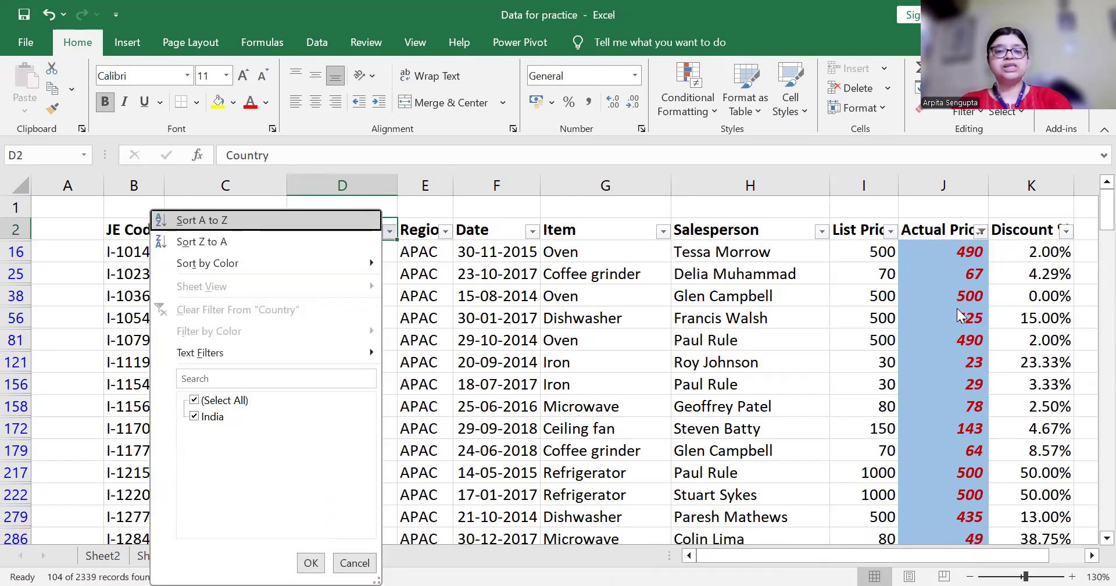
{"action": "key", "text": "Escape"}
Review row 16's Item and Actual Price values in the filtered table
{"action": "key", "text": "Down"}
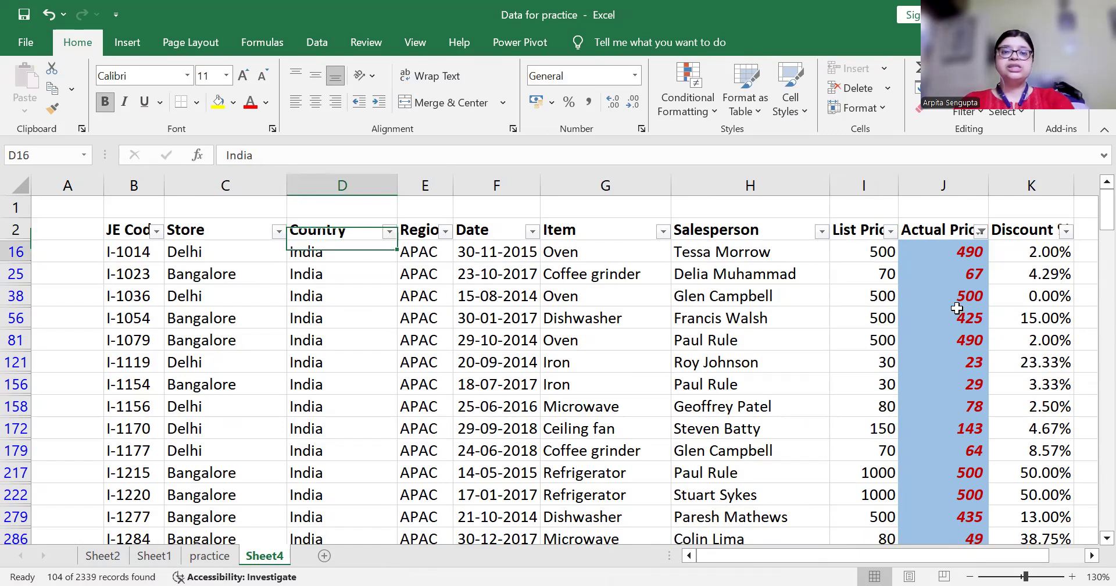
{"action": "key", "text": "Right"}
{"action": "key", "text": "Right"}
{"action": "key", "text": "Right"}
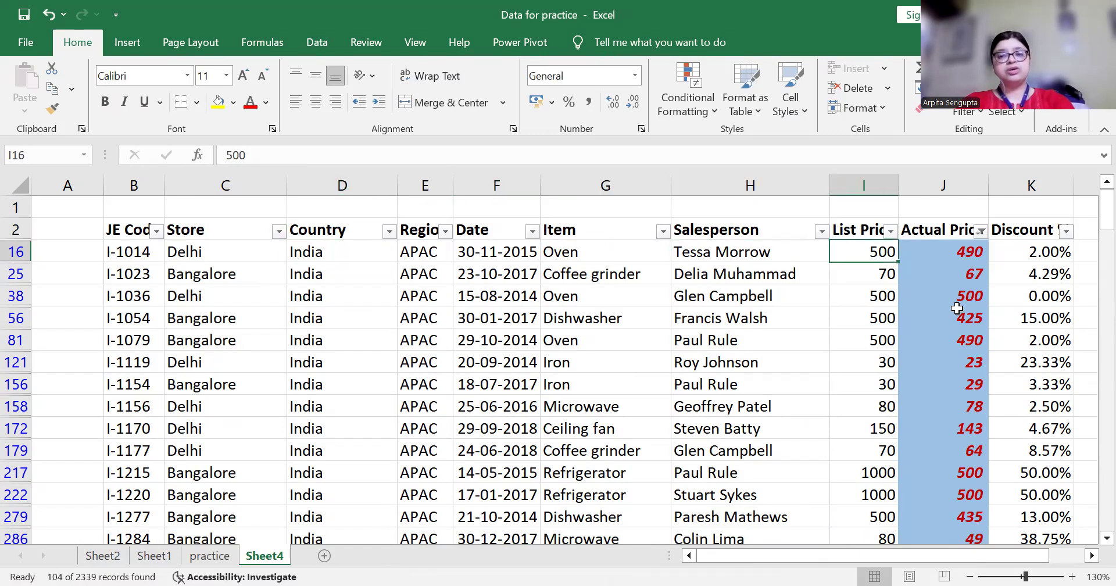
{"action": "key", "text": "Right"}
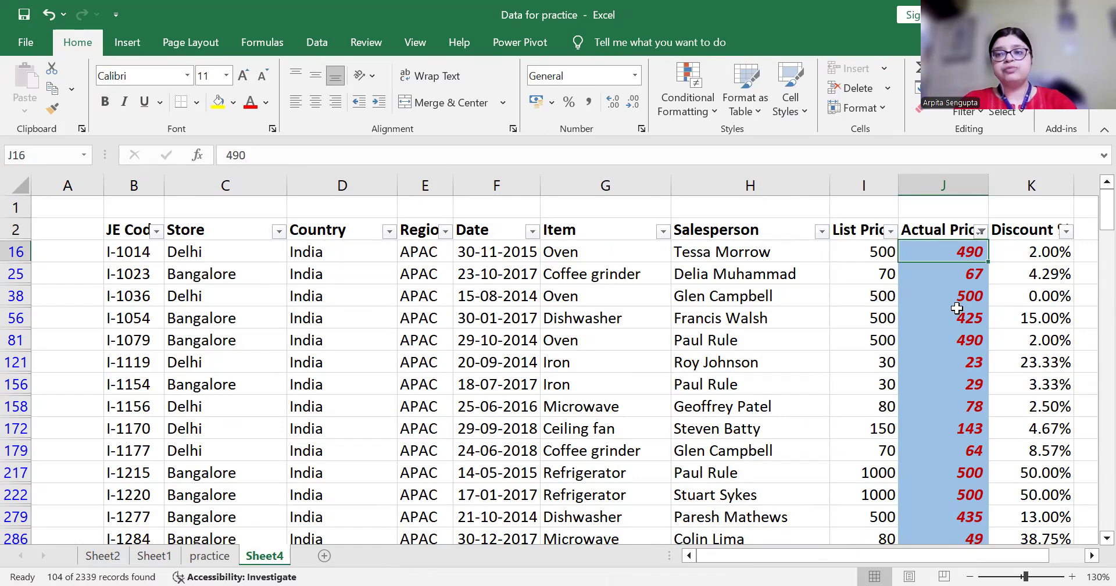
{"action": "key", "text": "shift+Return"}
{"action": "key", "text": "Return"}
{"action": "key", "text": "shift+Return"}
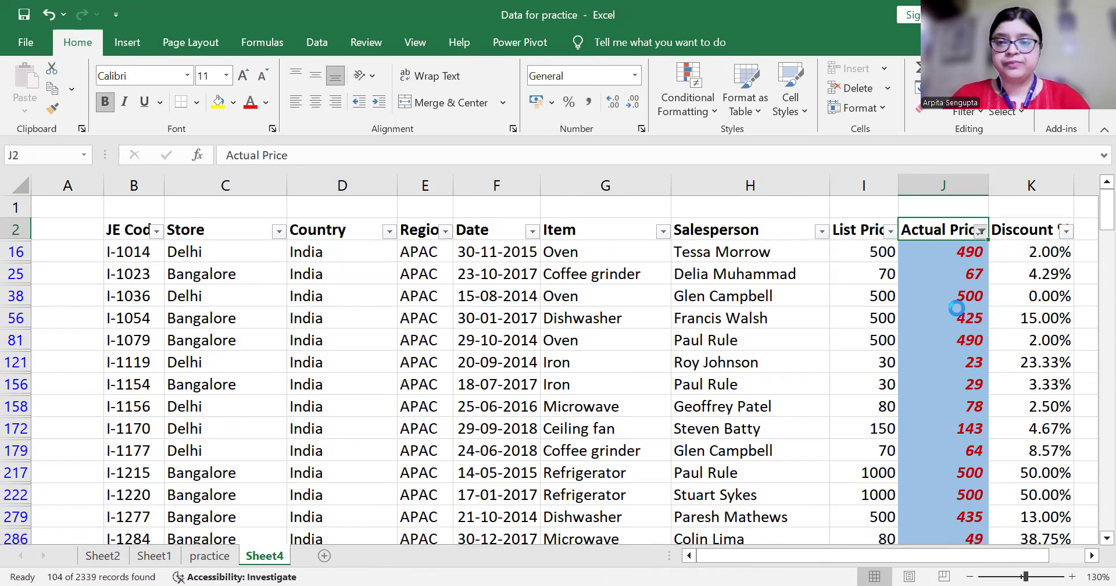
Clear the Actual Price colour filter so all rows show again
{"action": "left_click", "coordinate": [956, 308]}
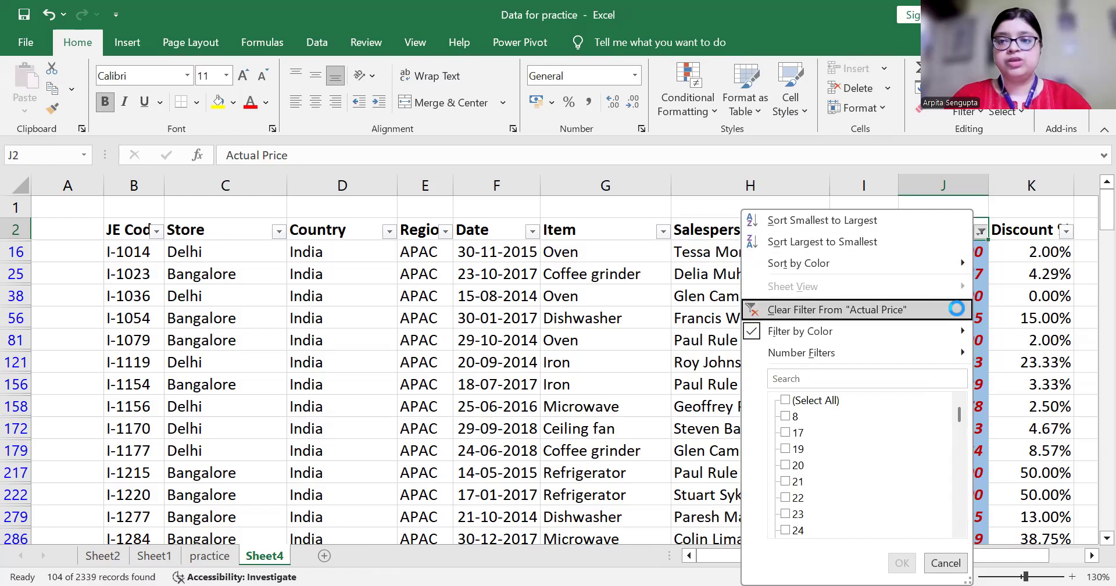
{"action": "key", "text": "Down"}
{"action": "key", "text": "Down"}
{"action": "key", "text": "Up"}
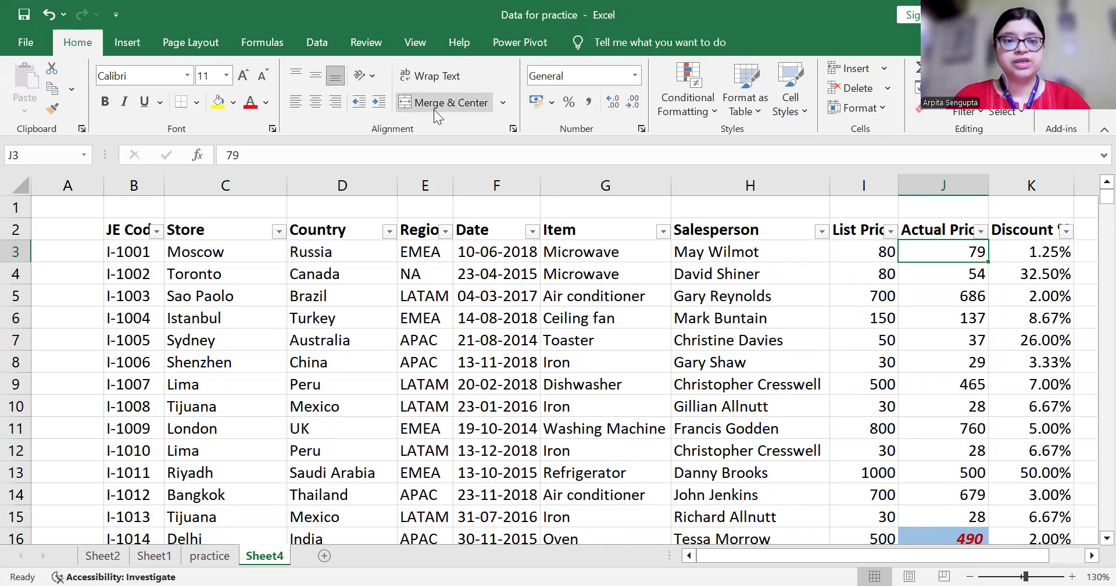
{"action": "left_click", "coordinate": [300, 226]}
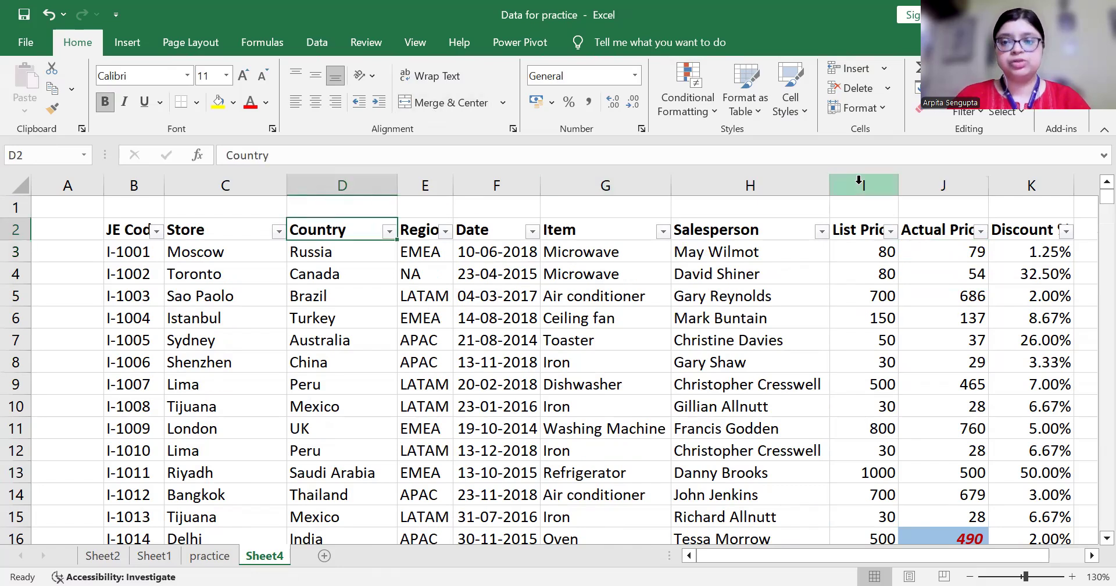
{"action": "left_click", "coordinate": [947, 254]}
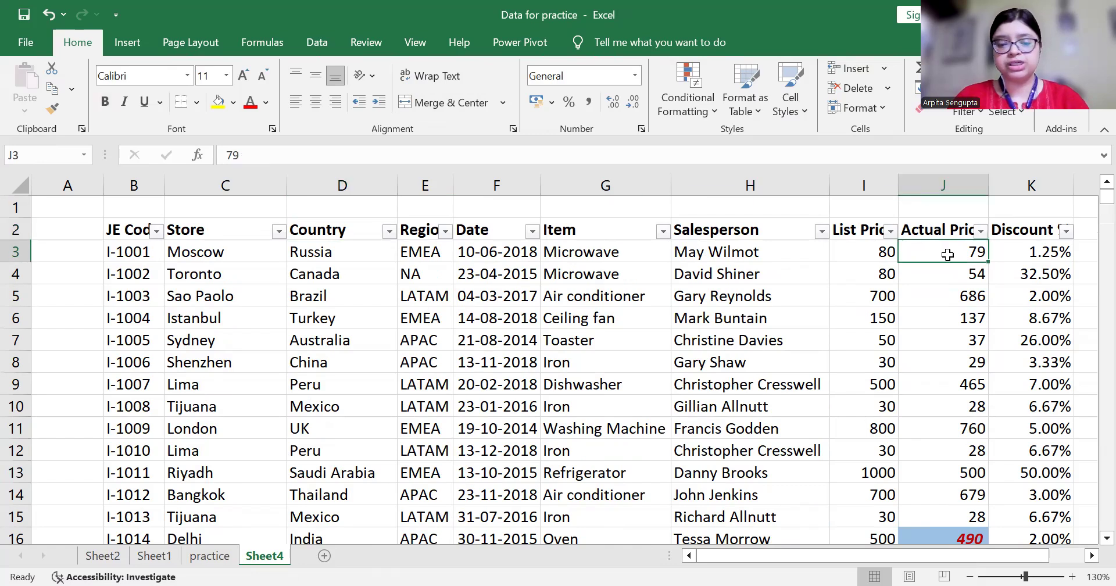
Select J3:J2341 and clear its conditional formatting rules
{"action": "key", "text": "ctrl+shift+Down"}
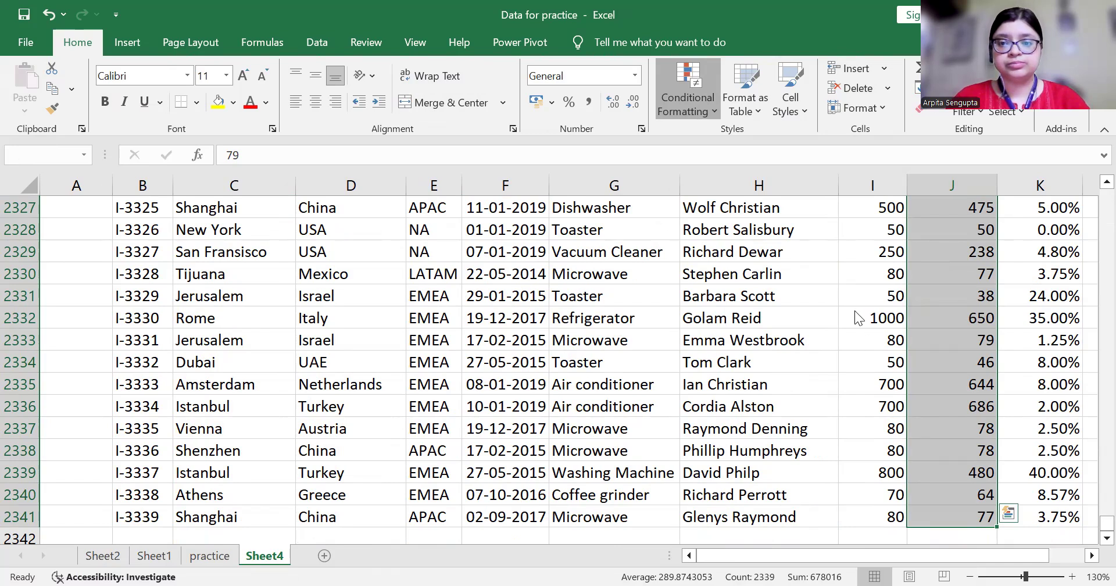
{"action": "mouse_move", "coordinate": [719, 318]}
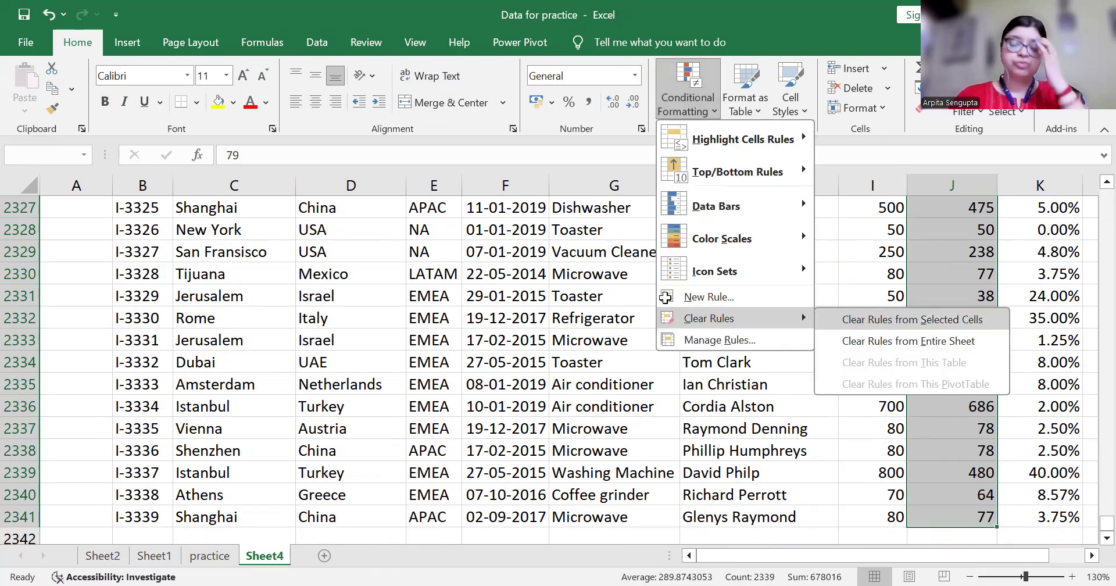
{"action": "key", "text": "ctrl+Up"}
{"action": "key", "text": "ctrl+Up"}
{"action": "key", "text": "Down"}
{"action": "key", "text": "Down"}
{"action": "key", "text": "Up"}
{"action": "key", "text": "Down"}
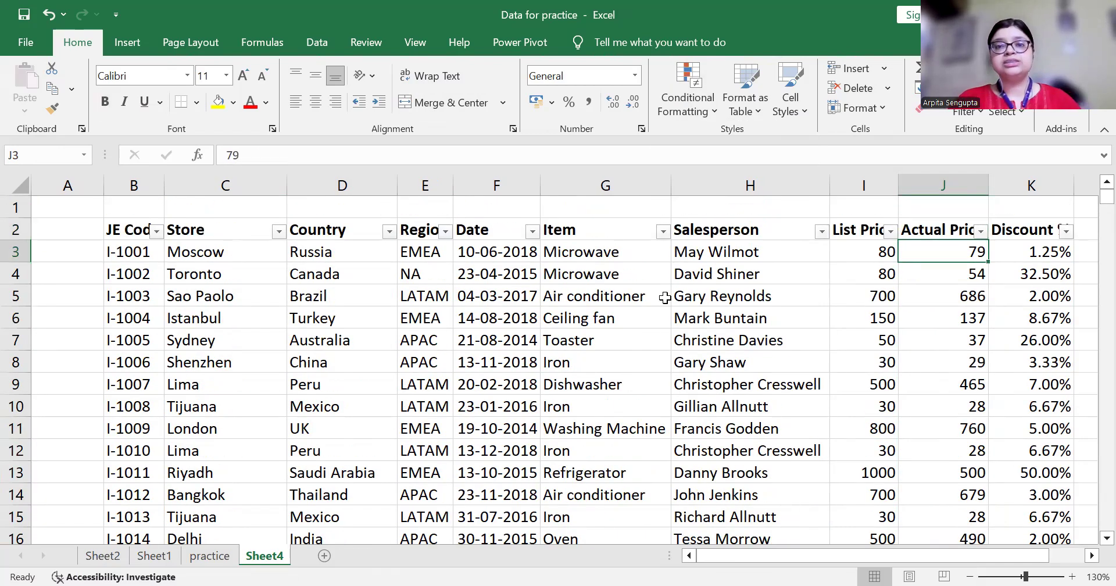
Step along the first data row between JE Code and Actual Price, ending on Microwave
{"action": "key", "text": "Left"}
{"action": "key", "text": "Left"}
{"action": "key", "text": "Left"}
{"action": "key", "text": "Left"}
{"action": "key", "text": "Left"}
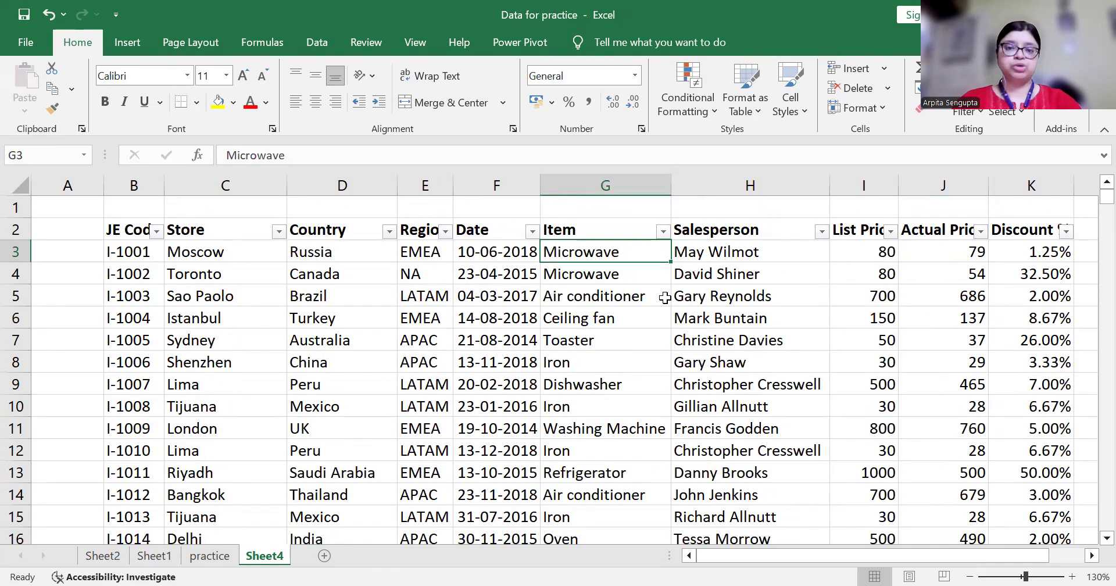
{"action": "key", "text": "Left"}
{"action": "key", "text": "Left"}
{"action": "key", "text": "Left"}
{"action": "key", "text": "Right"}
{"action": "key", "text": "Right"}
{"action": "key", "text": "Right"}
{"action": "key", "text": "Right"}
{"action": "key", "text": "Right"}
{"action": "key", "text": "Right"}
{"action": "key", "text": "Right"}
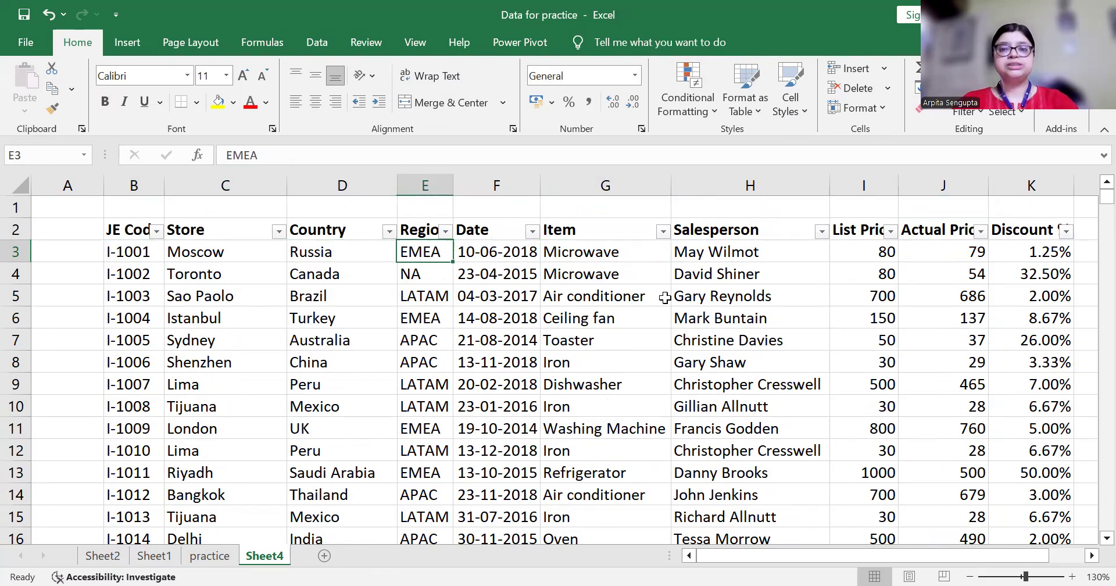
{"action": "key", "text": "Right"}
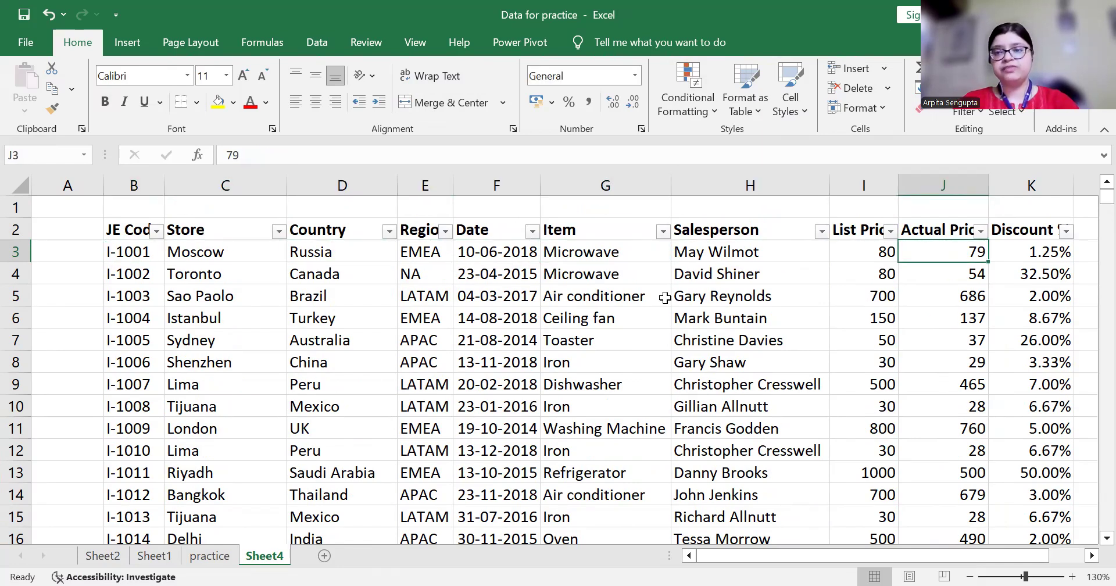
{"action": "key", "text": "Left"}
{"action": "key", "text": "Left"}
{"action": "key", "text": "Left"}
{"action": "key", "text": "Left"}
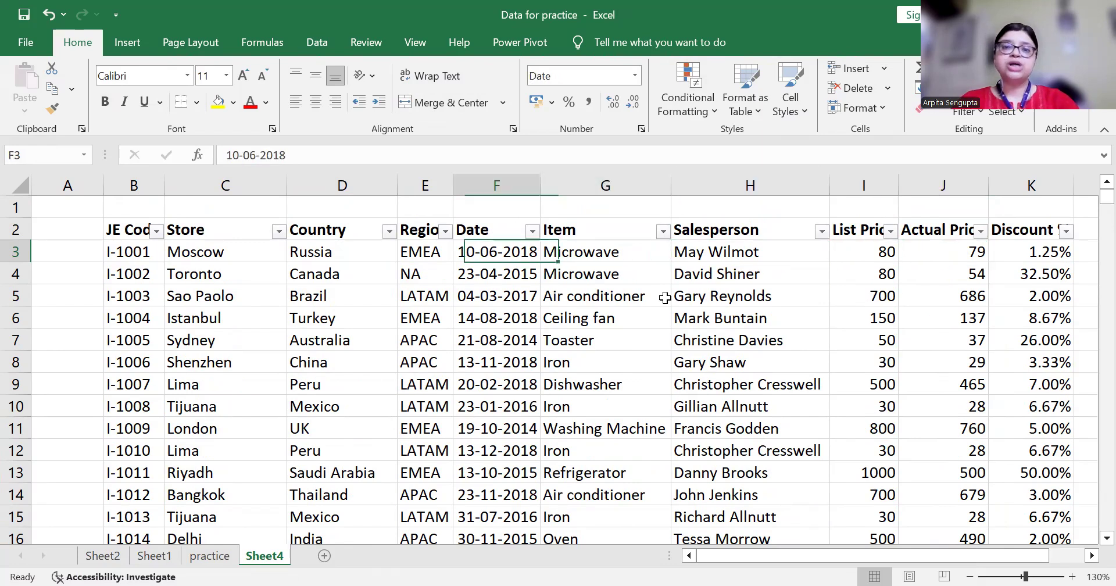
{"action": "key", "text": "Right"}
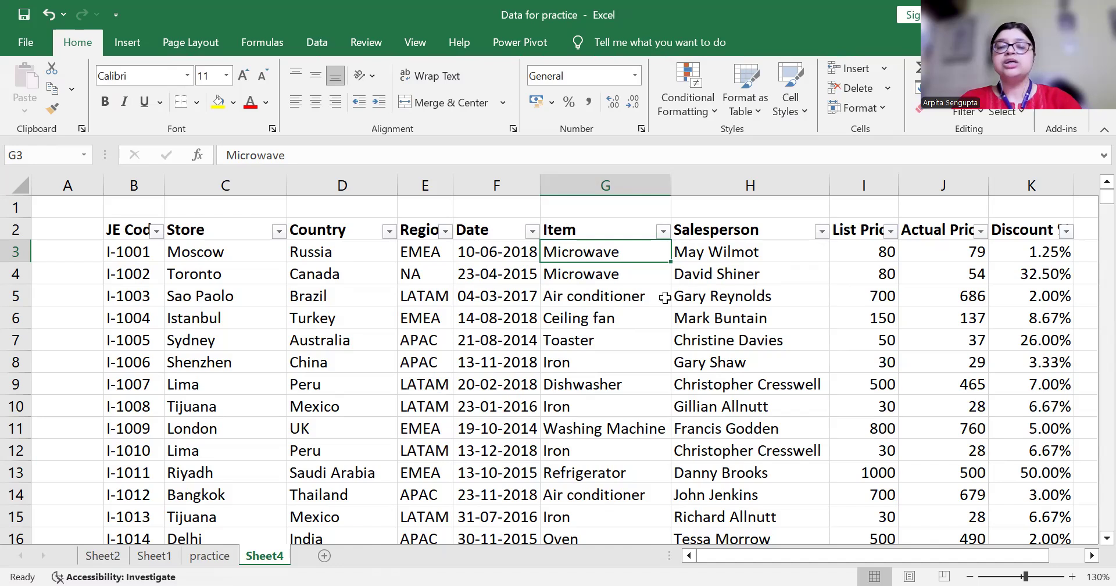
Move back and forth between the Item header and its first value, Microwave
{"action": "key", "text": "Up"}
{"action": "key", "text": "Down"}
{"action": "key", "text": "Up"}
{"action": "key", "text": "Down"}
{"action": "key", "text": "Up"}
{"action": "key", "text": "Down"}
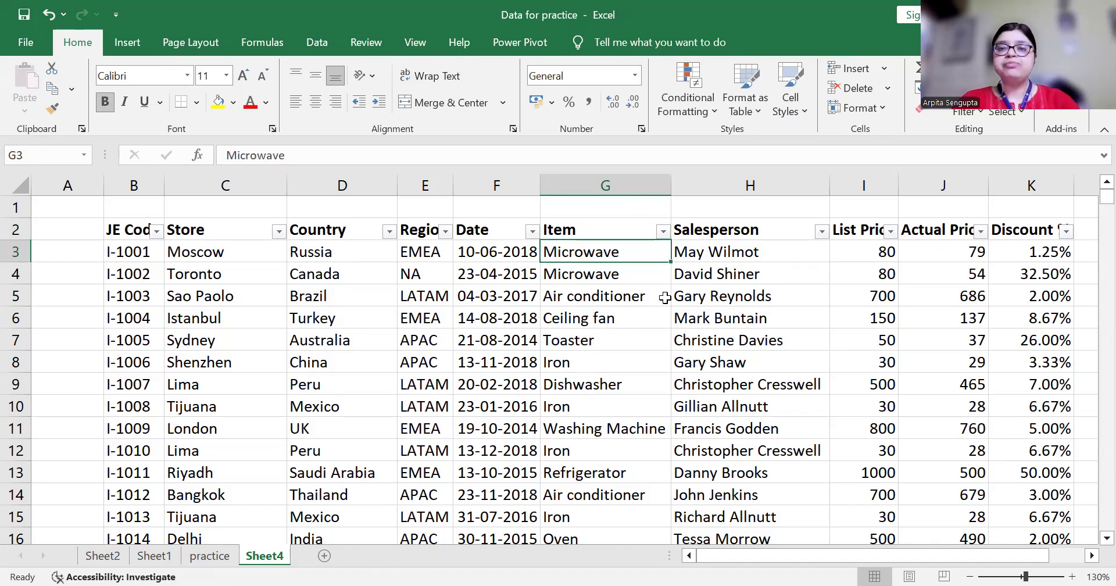
{"action": "key", "text": "Up"}
{"action": "key", "text": "Right"}
{"action": "key", "text": "Left"}
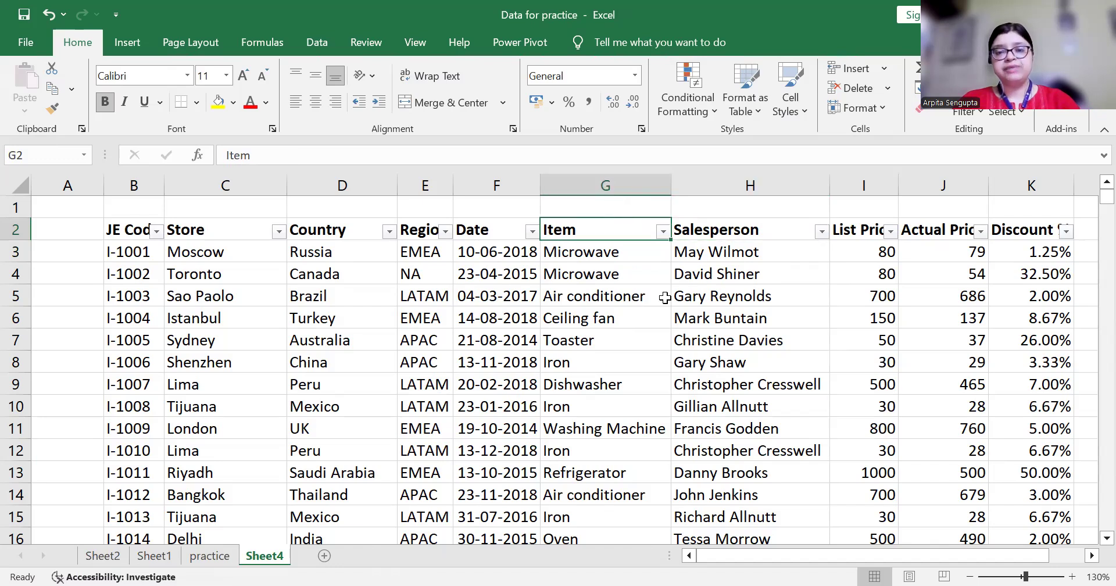
{"action": "key", "text": "Down"}
{"action": "key", "text": "Up"}
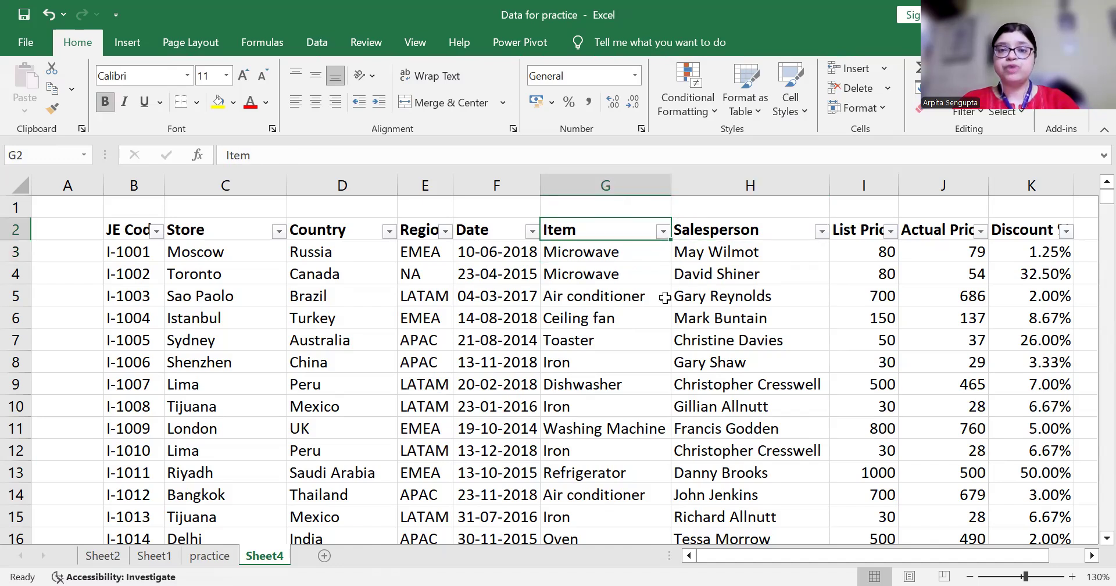
{"action": "key", "text": "Left"}
{"action": "key", "text": "Left"}
{"action": "key", "text": "Left"}
{"action": "key", "text": "Left"}
{"action": "key", "text": "Left"}
{"action": "key", "text": "Right"}
{"action": "key", "text": "Right"}
{"action": "key", "text": "Right"}
{"action": "key", "text": "Right"}
{"action": "key", "text": "Right"}
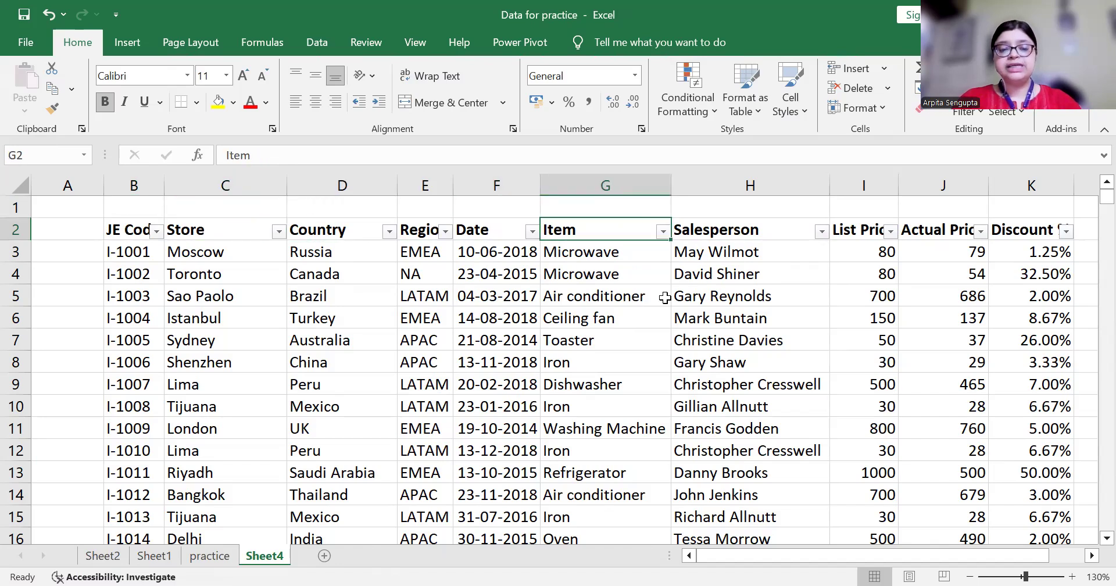
{"action": "key", "text": "Down"}
{"action": "key", "text": "Up"}
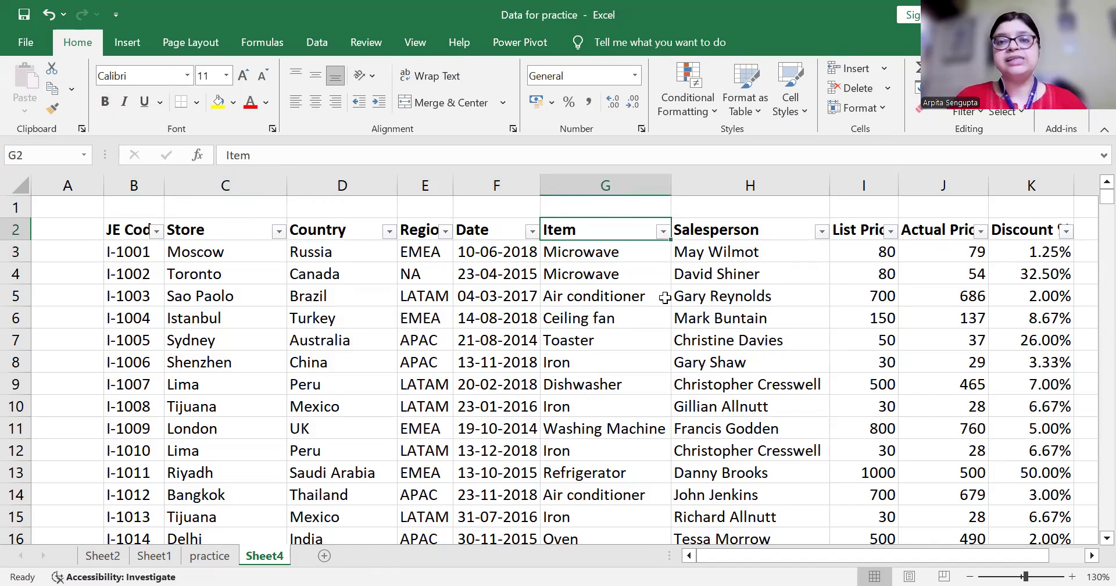
{"action": "key", "text": "Down"}
{"action": "key", "text": "Up"}
{"action": "key", "text": "Down"}
{"action": "key", "text": "Up"}
{"action": "key", "text": "Right"}
{"action": "key", "text": "Right"}
{"action": "key", "text": "Right"}
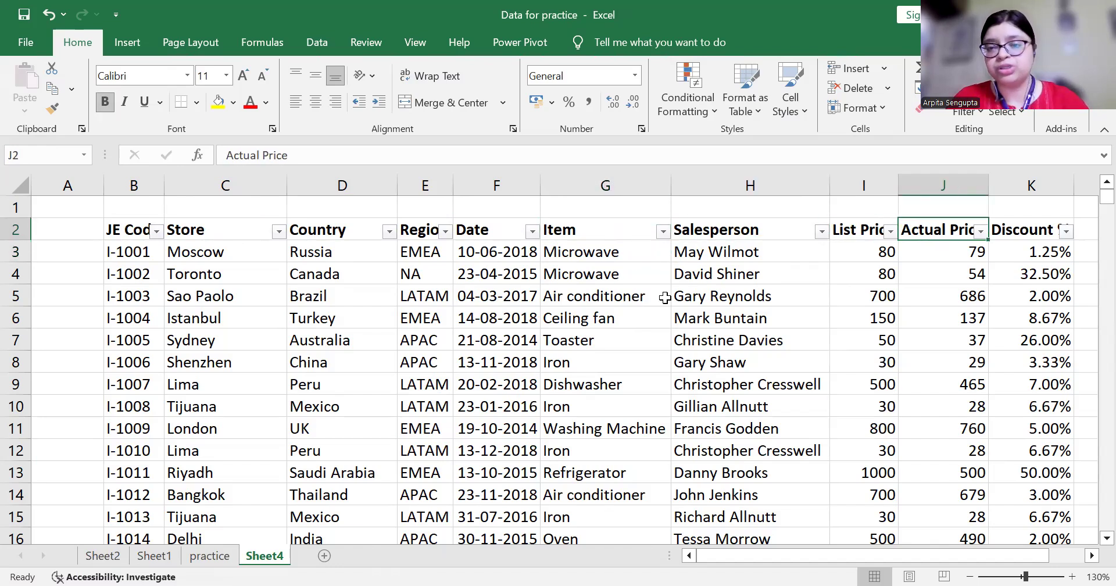
{"action": "key", "text": "Left"}
{"action": "key", "text": "Left"}
{"action": "key", "text": "Left"}
{"action": "key", "text": "Down"}
{"action": "key", "text": "Up"}
{"action": "key", "text": "Down"}
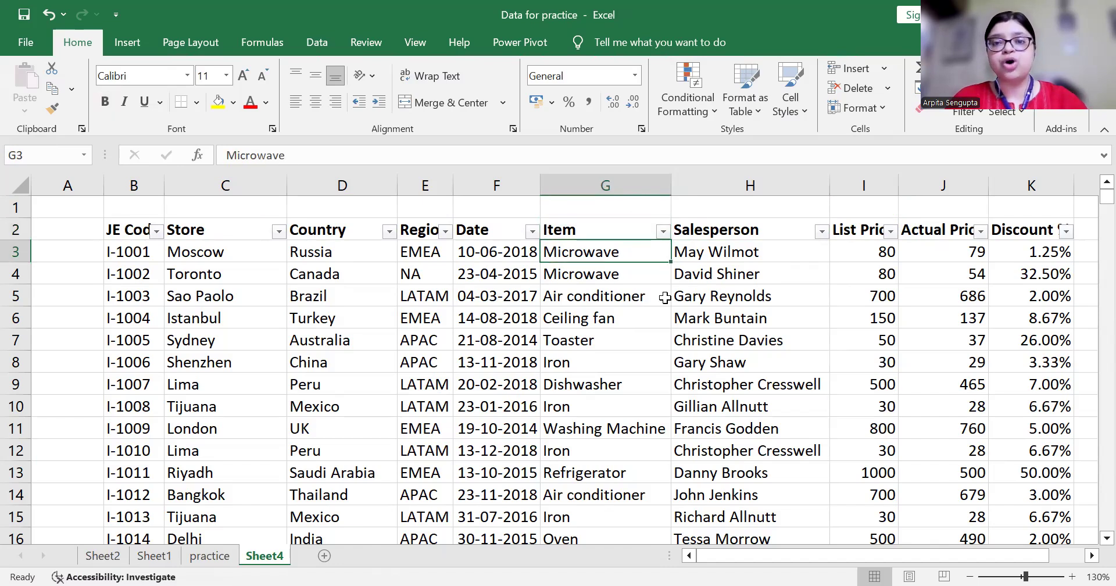
{"action": "key", "text": "Up"}
{"action": "key", "text": "Down"}
{"action": "key", "text": "Up"}
{"action": "key", "text": "Down"}
{"action": "key", "text": "Up"}
Select B2:K2341, from the JE Code header across all headers down to the last row
{"action": "key", "text": "Left"}
{"action": "key", "text": "Left"}
{"action": "key", "text": "Left"}
{"action": "key", "text": "Left"}
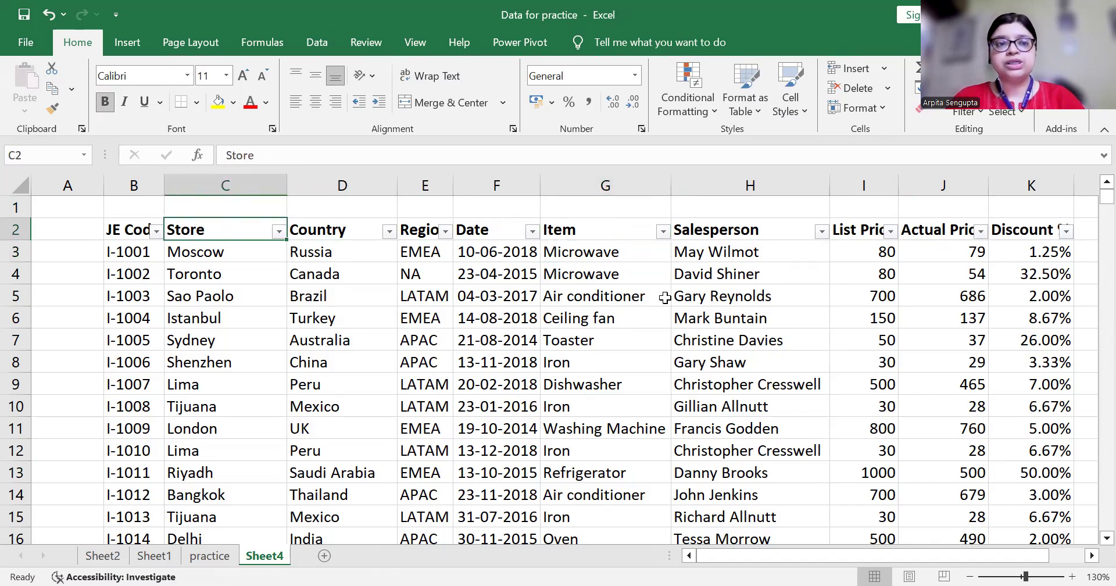
{"action": "key", "text": "Left"}
{"action": "key", "text": "ctrl+shift+Right"}
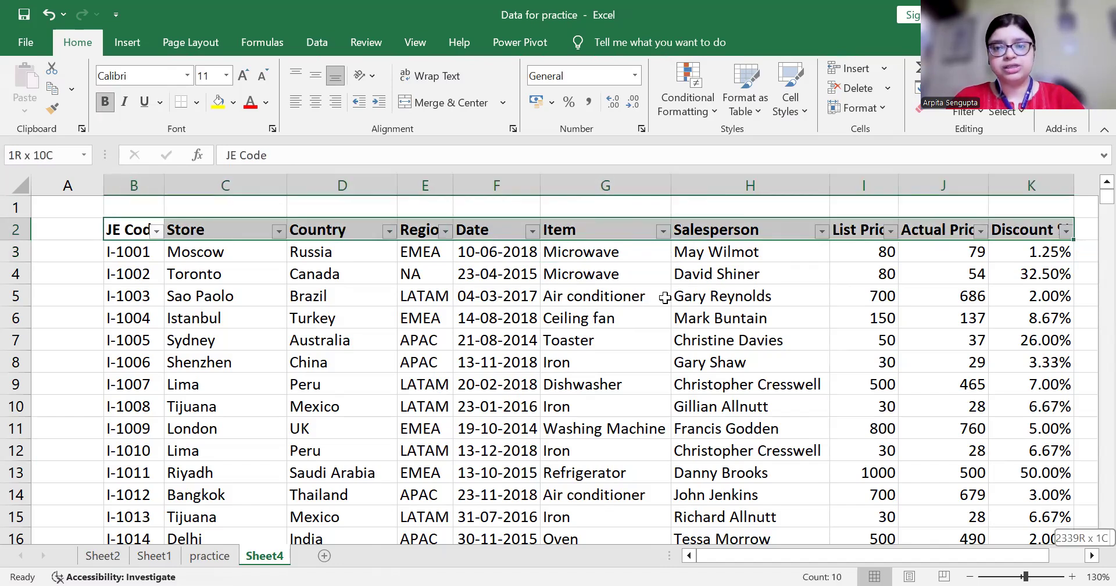
{"action": "key", "text": "ctrl+shift+Down"}
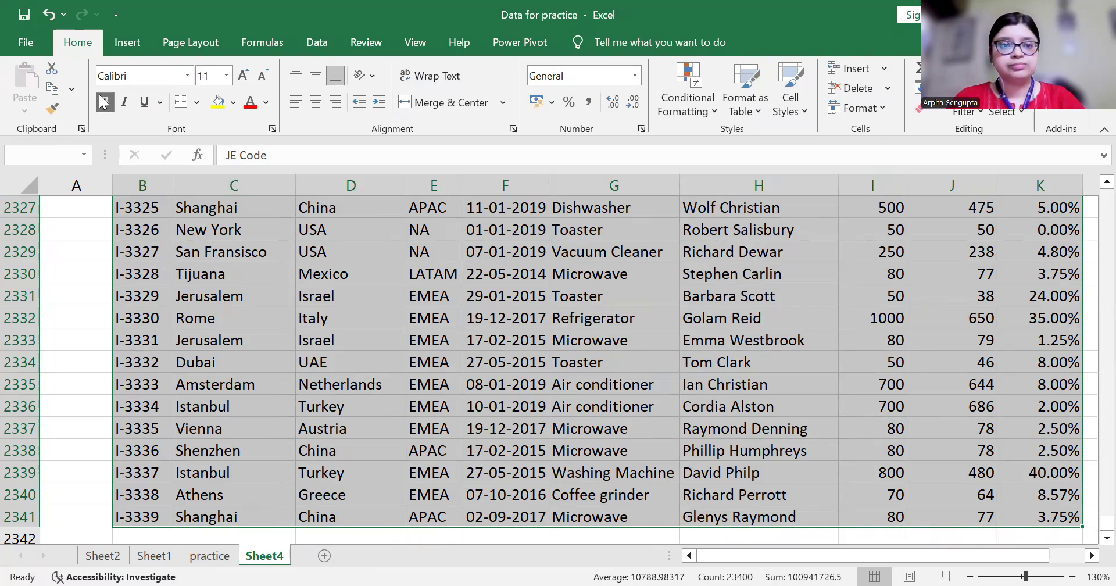
In the Data tab's Sort dialog, sort by Item on Cell Values, A to Z
{"action": "left_click", "coordinate": [128, 43]}
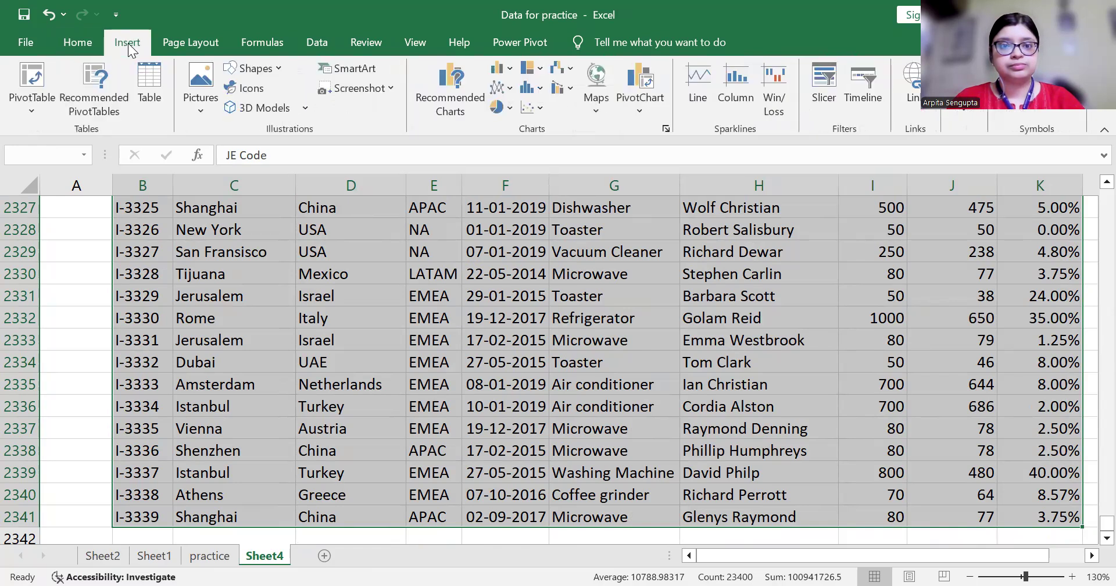
{"action": "left_click", "coordinate": [326, 55]}
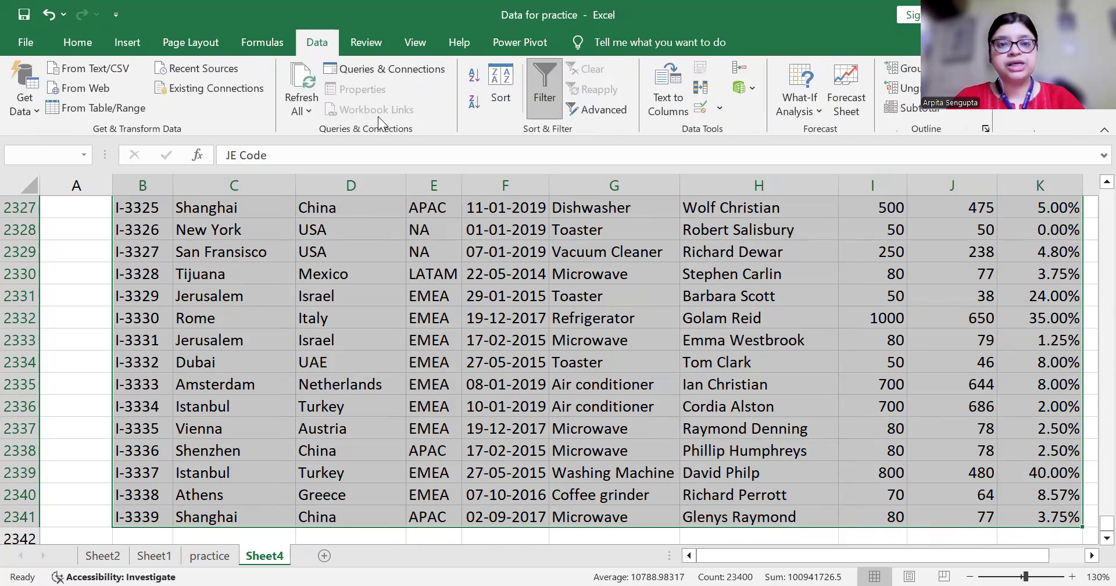
{"action": "left_click", "coordinate": [500, 93]}
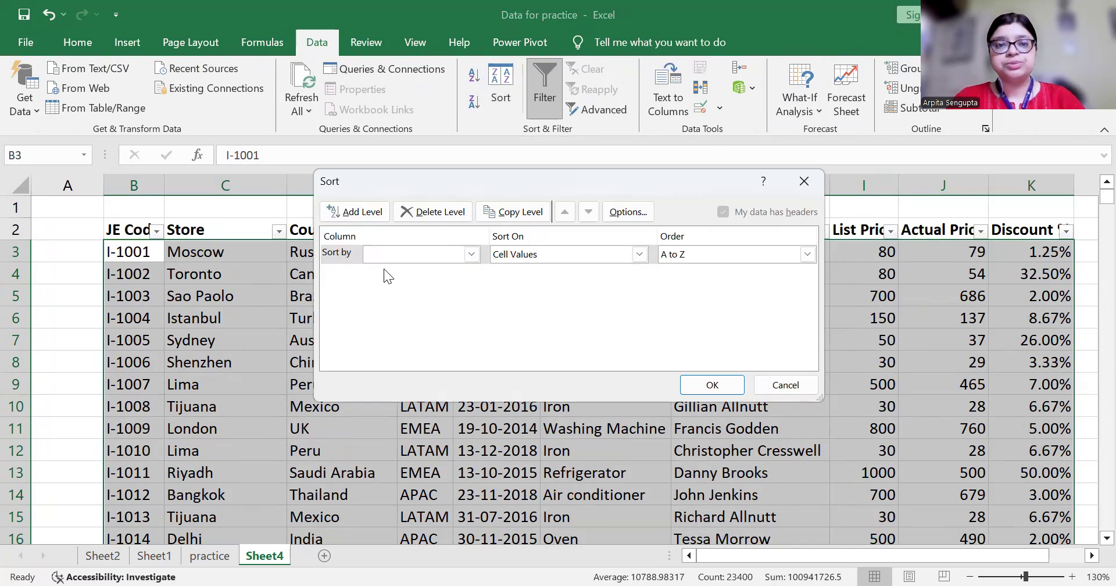
{"action": "left_click", "coordinate": [471, 255]}
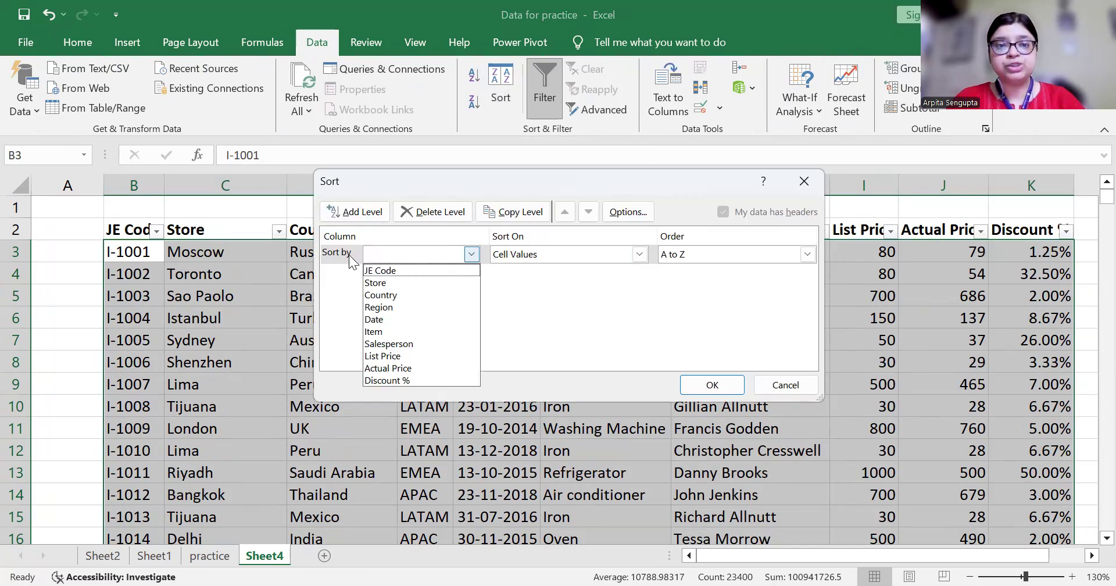
{"action": "left_click", "coordinate": [383, 332]}
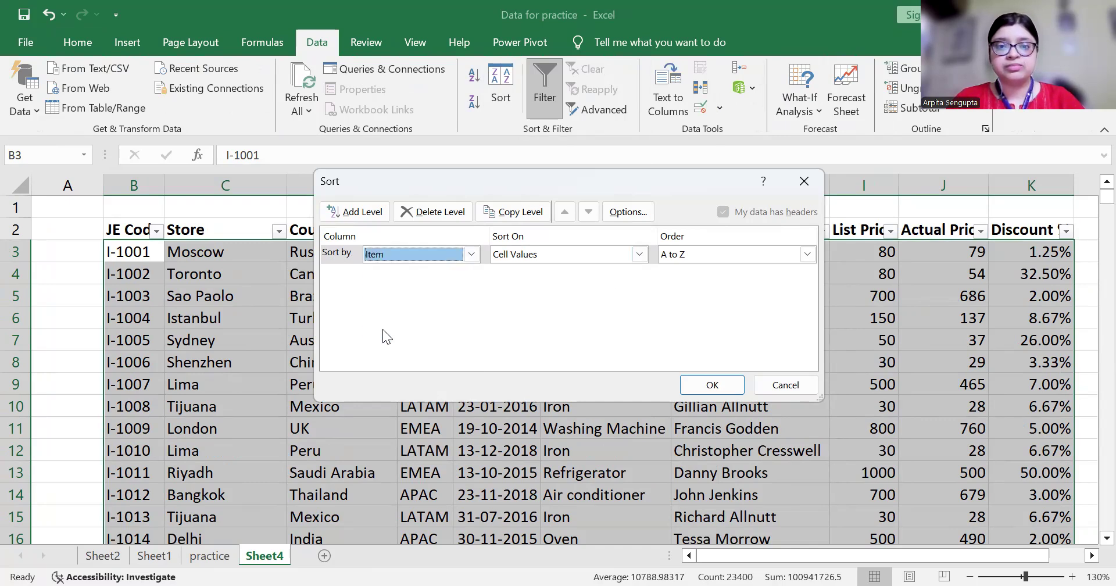
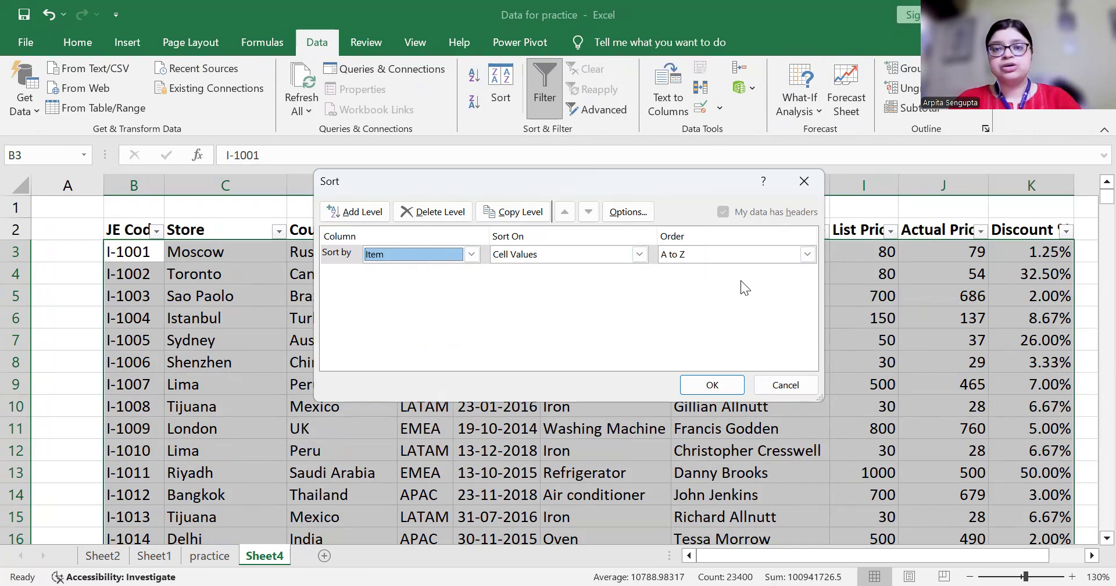
Keep the Item sort order at A to Z and apply it, bringing Air conditioner rows to the top
{"action": "left_click", "coordinate": [714, 252]}
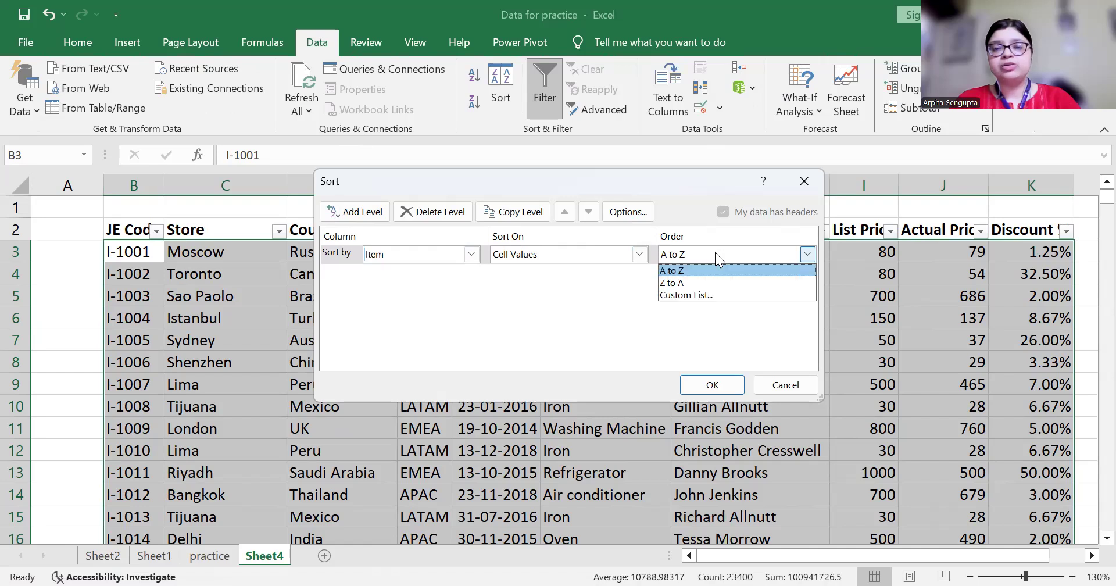
{"action": "left_click", "coordinate": [687, 272]}
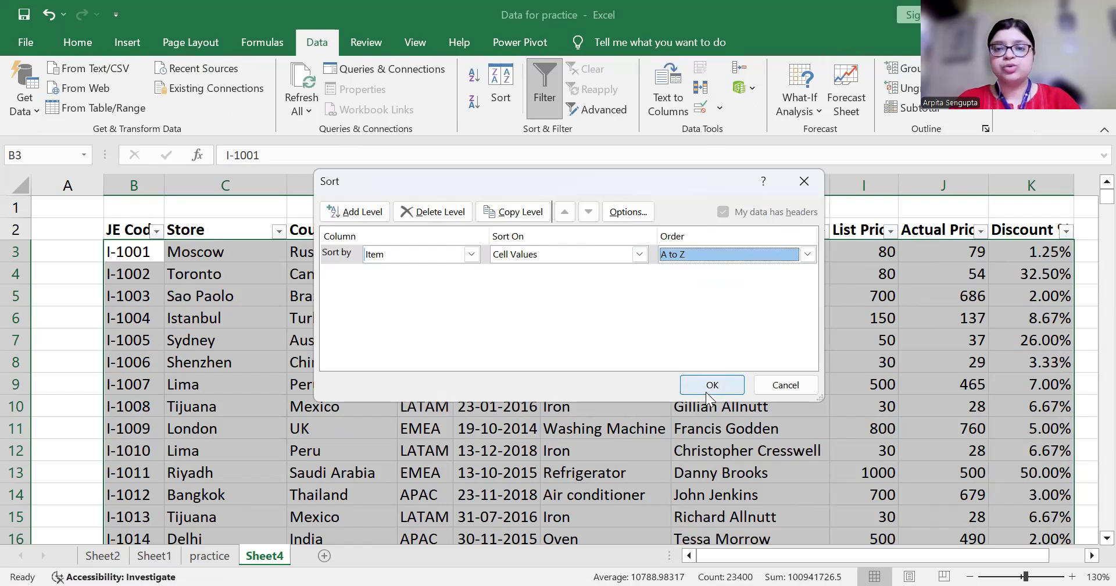
{"action": "left_click", "coordinate": [710, 387]}
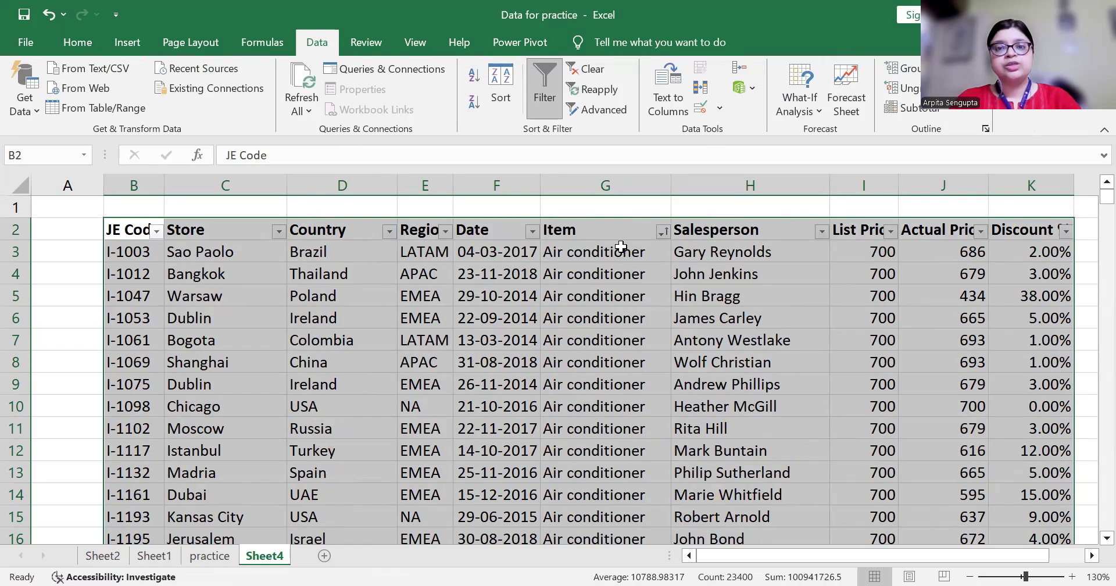
Step down the sorted Item column through the Air conditioner, Blender, Ceiling fan and Coffee grinder groups
{"action": "left_click", "coordinate": [596, 258]}
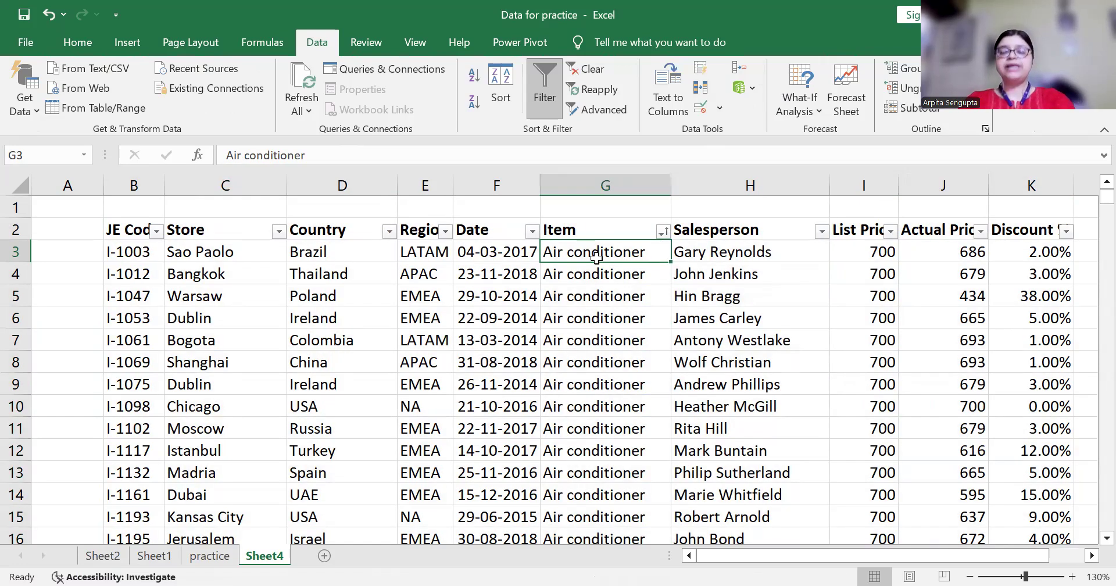
{"action": "key", "text": "Down"}
{"action": "key", "text": "Down"}
{"action": "key", "text": "Down"}
{"action": "key", "text": "Down"}
{"action": "key", "text": "Down"}
{"action": "key", "text": "Down"}
{"action": "key", "text": "Down"}
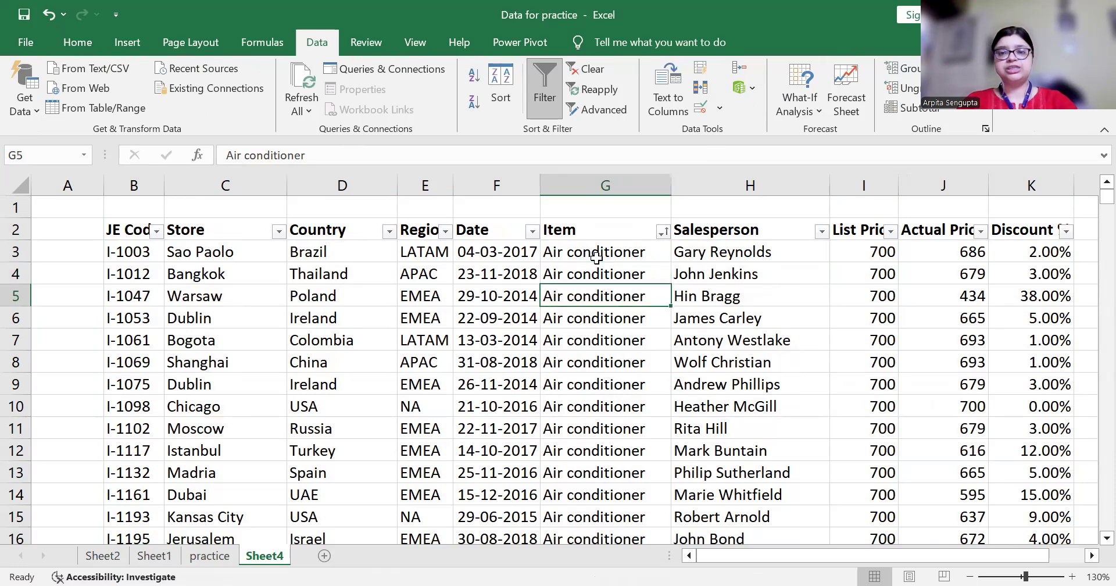
{"action": "key", "text": "Down"}
{"action": "key", "text": "Down"}
{"action": "key", "text": "Down"}
{"action": "key", "text": "Down"}
{"action": "key", "text": "Down"}
{"action": "key", "text": "Down"}
{"action": "key", "text": "Down"}
{"action": "key", "text": "Down"}
{"action": "key", "text": "Down"}
{"action": "key", "text": "Down"}
{"action": "key", "text": "Down"}
{"action": "key", "text": "Down"}
{"action": "key", "text": "Down"}
{"action": "key", "text": "Down"}
{"action": "key", "text": "Down"}
{"action": "key", "text": "Down"}
{"action": "key", "text": "Down"}
{"action": "key", "text": "Down"}
{"action": "key", "text": "Down"}
{"action": "key", "text": "Down"}
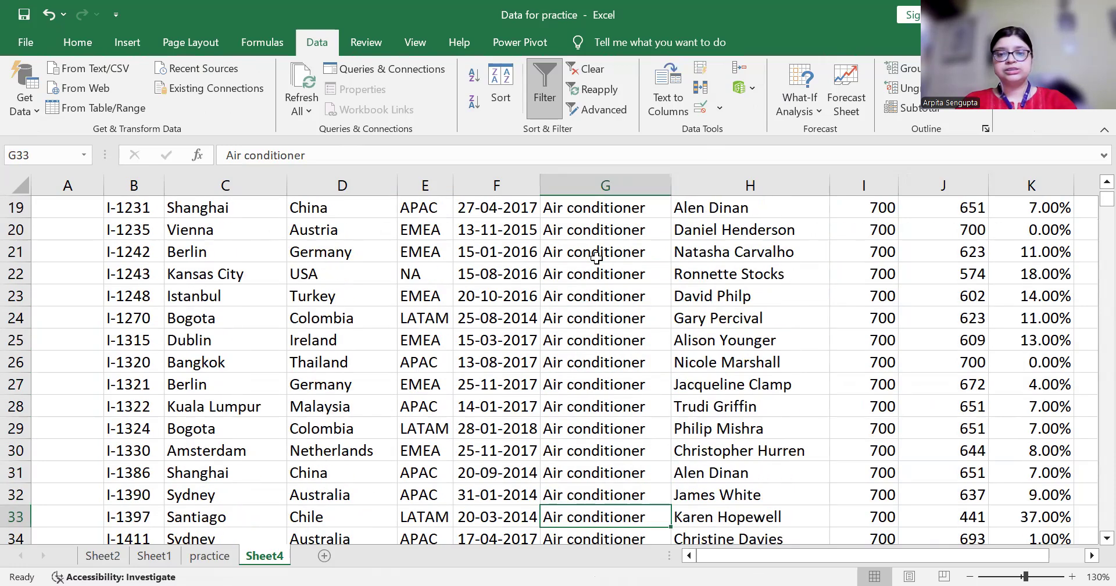
{"action": "key", "text": "Down"}
{"action": "key", "text": "Down"}
{"action": "key", "text": "Down"}
{"action": "key", "text": "Down"}
{"action": "key", "text": "Down"}
{"action": "key", "text": "Down"}
{"action": "key", "text": "Down"}
{"action": "key", "text": "Down"}
{"action": "key", "text": "Down"}
{"action": "key", "text": "Down"}
{"action": "key", "text": "Down"}
{"action": "key", "text": "Down"}
{"action": "key", "text": "Down"}
{"action": "key", "text": "Down"}
{"action": "key", "text": "Down"}
{"action": "key", "text": "Down"}
{"action": "key", "text": "Down"}
{"action": "key", "text": "Down"}
{"action": "key", "text": "Down"}
{"action": "key", "text": "Down"}
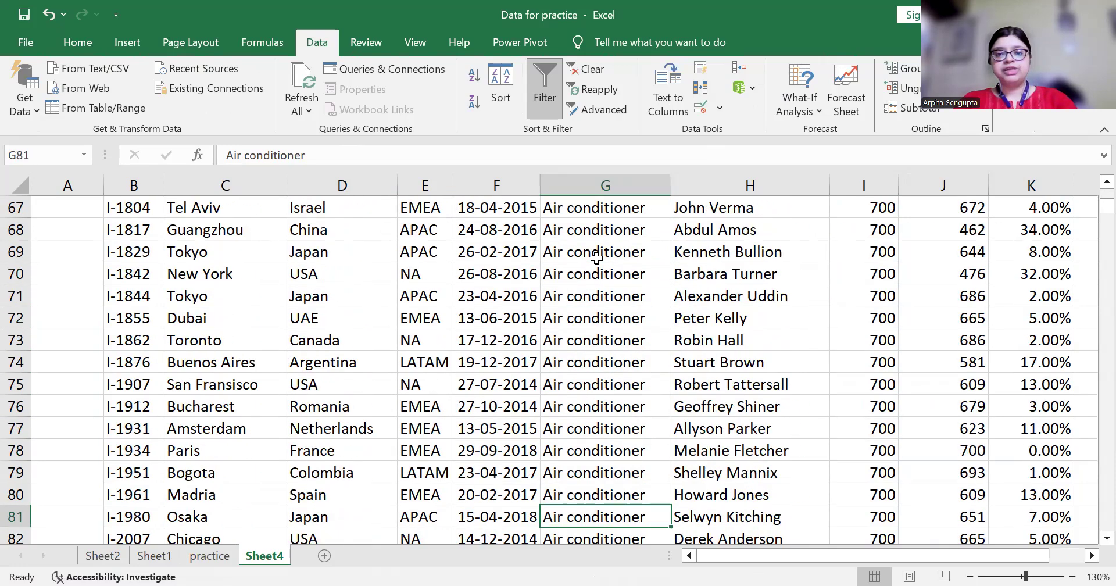
{"action": "key", "text": "Down"}
{"action": "key", "text": "Down"}
{"action": "key", "text": "Down"}
{"action": "key", "text": "Down"}
{"action": "key", "text": "Down"}
{"action": "key", "text": "Down"}
{"action": "key", "text": "Down"}
{"action": "key", "text": "Down"}
{"action": "key", "text": "Down"}
{"action": "key", "text": "Down"}
{"action": "key", "text": "Down"}
{"action": "key", "text": "Down"}
{"action": "key", "text": "Down"}
{"action": "key", "text": "Down"}
{"action": "key", "text": "Down"}
{"action": "key", "text": "Down"}
{"action": "key", "text": "Down"}
{"action": "key", "text": "Down"}
{"action": "key", "text": "Down"}
{"action": "key", "text": "Down"}
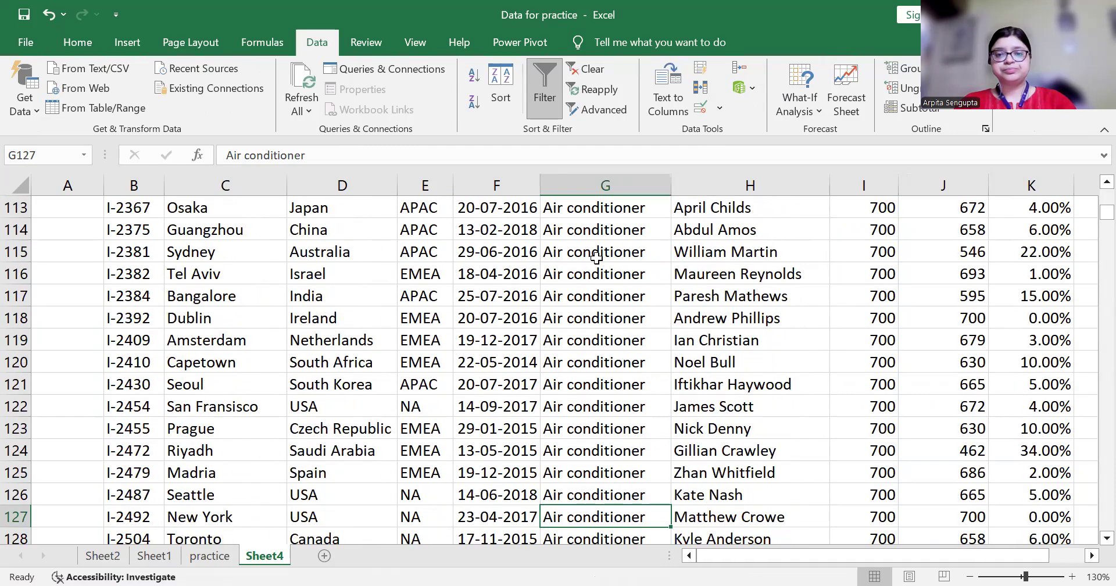
{"action": "key", "text": "Down"}
{"action": "key", "text": "Down"}
{"action": "key", "text": "Down"}
{"action": "key", "text": "Down"}
{"action": "key", "text": "Down"}
{"action": "key", "text": "Down"}
{"action": "key", "text": "Down"}
{"action": "key", "text": "Down"}
{"action": "key", "text": "Down"}
{"action": "key", "text": "Down"}
{"action": "key", "text": "Down"}
{"action": "key", "text": "Down"}
{"action": "key", "text": "Down"}
{"action": "key", "text": "Down"}
{"action": "key", "text": "Down"}
{"action": "key", "text": "Down"}
{"action": "key", "text": "Down"}
{"action": "key", "text": "Down"}
{"action": "key", "text": "Down"}
{"action": "key", "text": "Down"}
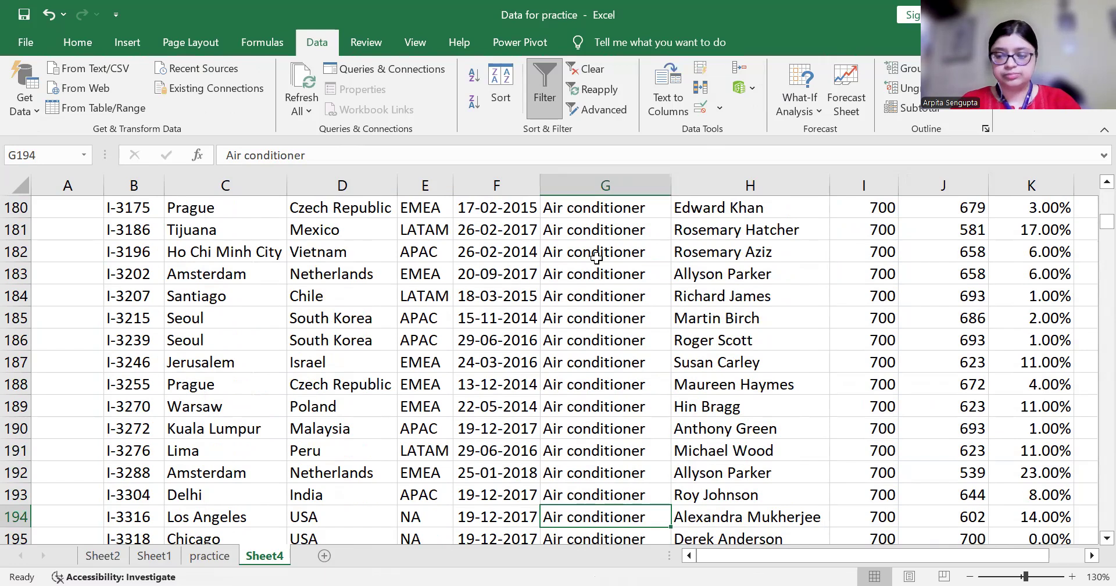
{"action": "key", "text": "Down"}
{"action": "key", "text": "Down"}
{"action": "key", "text": "Down"}
{"action": "key", "text": "Down"}
{"action": "key", "text": "Down"}
{"action": "key", "text": "Down"}
{"action": "key", "text": "Down"}
{"action": "key", "text": "Down"}
{"action": "key", "text": "Down"}
{"action": "key", "text": "Down"}
{"action": "key", "text": "Down"}
{"action": "key", "text": "Down"}
{"action": "key", "text": "Down"}
{"action": "key", "text": "Down"}
{"action": "key", "text": "Down"}
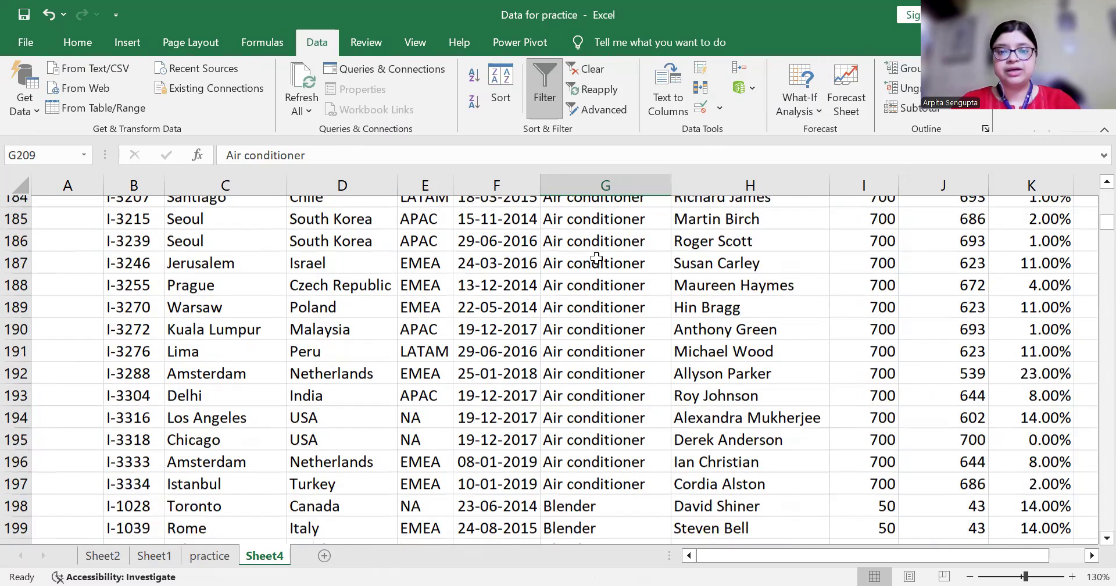
{"action": "key", "text": "Down"}
{"action": "key", "text": "Down"}
{"action": "key", "text": "Down"}
{"action": "key", "text": "Down"}
{"action": "key", "text": "Down"}
{"action": "key", "text": "Down"}
{"action": "key", "text": "Down"}
{"action": "key", "text": "Down"}
{"action": "key", "text": "Down"}
{"action": "key", "text": "Down"}
{"action": "key", "text": "Down"}
{"action": "key", "text": "Down"}
{"action": "key", "text": "Down"}
{"action": "key", "text": "Down"}
{"action": "key", "text": "Down"}
{"action": "key", "text": "Down"}
{"action": "key", "text": "Down"}
{"action": "key", "text": "Down"}
{"action": "key", "text": "Down"}
{"action": "key", "text": "Down"}
{"action": "key", "text": "Down"}
{"action": "key", "text": "Down"}
{"action": "key", "text": "Down"}
{"action": "key", "text": "Down"}
{"action": "key", "text": "Down"}
{"action": "key", "text": "Down"}
{"action": "key", "text": "Down"}
{"action": "key", "text": "Down"}
{"action": "key", "text": "Down"}
{"action": "key", "text": "Down"}
{"action": "key", "text": "Down"}
{"action": "key", "text": "Down"}
{"action": "key", "text": "Down"}
{"action": "key", "text": "Down"}
{"action": "key", "text": "Down"}
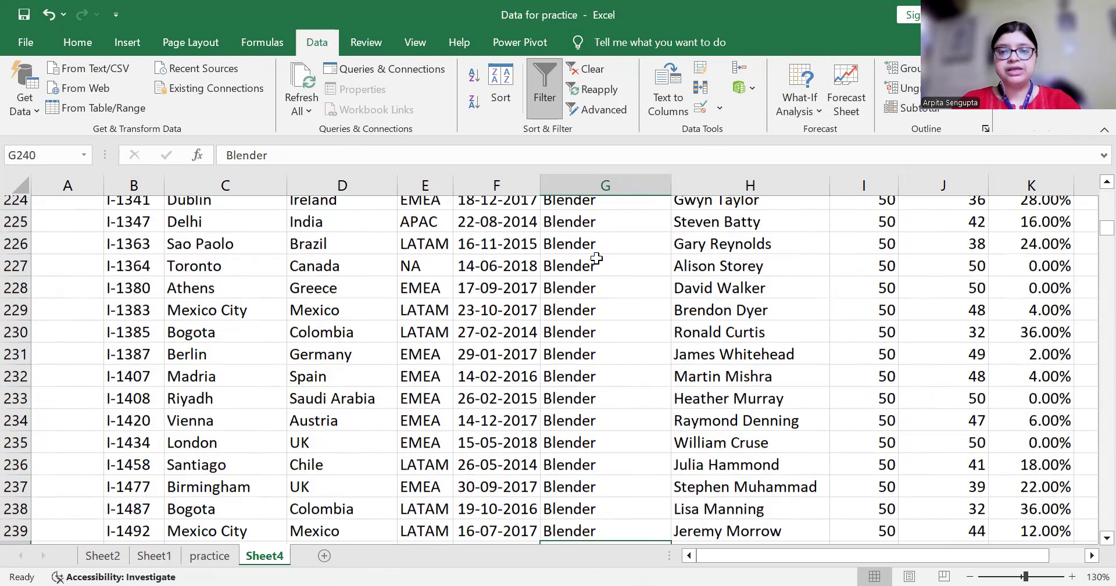
{"action": "key", "text": "Down"}
{"action": "key", "text": "Down"}
{"action": "key", "text": "Down"}
{"action": "key", "text": "Down"}
{"action": "key", "text": "Down"}
{"action": "key", "text": "Down"}
{"action": "key", "text": "Down"}
{"action": "key", "text": "Down"}
{"action": "key", "text": "Down"}
{"action": "key", "text": "Down"}
{"action": "key", "text": "Down"}
{"action": "key", "text": "Down"}
{"action": "key", "text": "Down"}
{"action": "key", "text": "Down"}
{"action": "key", "text": "Down"}
{"action": "key", "text": "Down"}
{"action": "key", "text": "Down"}
{"action": "key", "text": "Down"}
{"action": "key", "text": "Down"}
{"action": "key", "text": "Down"}
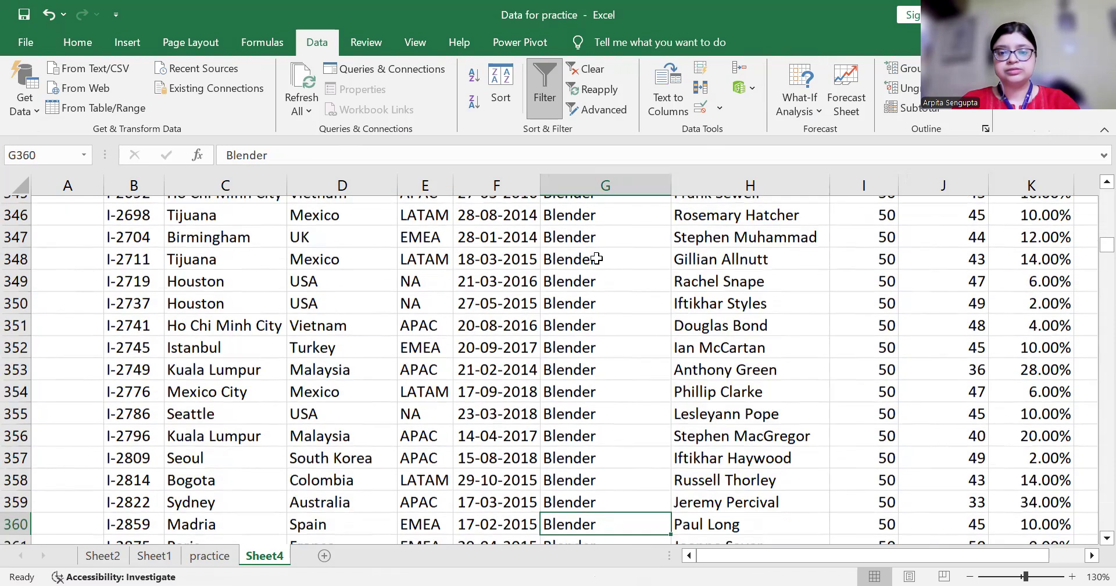
{"action": "key", "text": "Down"}
{"action": "key", "text": "Down"}
{"action": "key", "text": "Down"}
{"action": "key", "text": "Down"}
{"action": "key", "text": "Down"}
{"action": "key", "text": "Down"}
{"action": "key", "text": "Down"}
{"action": "key", "text": "Down"}
{"action": "key", "text": "Down"}
{"action": "key", "text": "Down"}
{"action": "key", "text": "Down"}
{"action": "key", "text": "Down"}
{"action": "key", "text": "Down"}
{"action": "key", "text": "Down"}
{"action": "key", "text": "Down"}
{"action": "key", "text": "Down"}
{"action": "key", "text": "Down"}
{"action": "key", "text": "Down"}
{"action": "key", "text": "Down"}
{"action": "key", "text": "Down"}
{"action": "key", "text": "Down"}
{"action": "key", "text": "Down"}
{"action": "key", "text": "Down"}
{"action": "key", "text": "Down"}
{"action": "key", "text": "Down"}
{"action": "key", "text": "Down"}
{"action": "key", "text": "Down"}
{"action": "key", "text": "Down"}
{"action": "key", "text": "Down"}
{"action": "key", "text": "Down"}
{"action": "key", "text": "Down"}
{"action": "key", "text": "Down"}
{"action": "key", "text": "Down"}
{"action": "key", "text": "Down"}
{"action": "key", "text": "Down"}
{"action": "key", "text": "Down"}
{"action": "key", "text": "Down"}
{"action": "key", "text": "Down"}
{"action": "key", "text": "Down"}
{"action": "key", "text": "Down"}
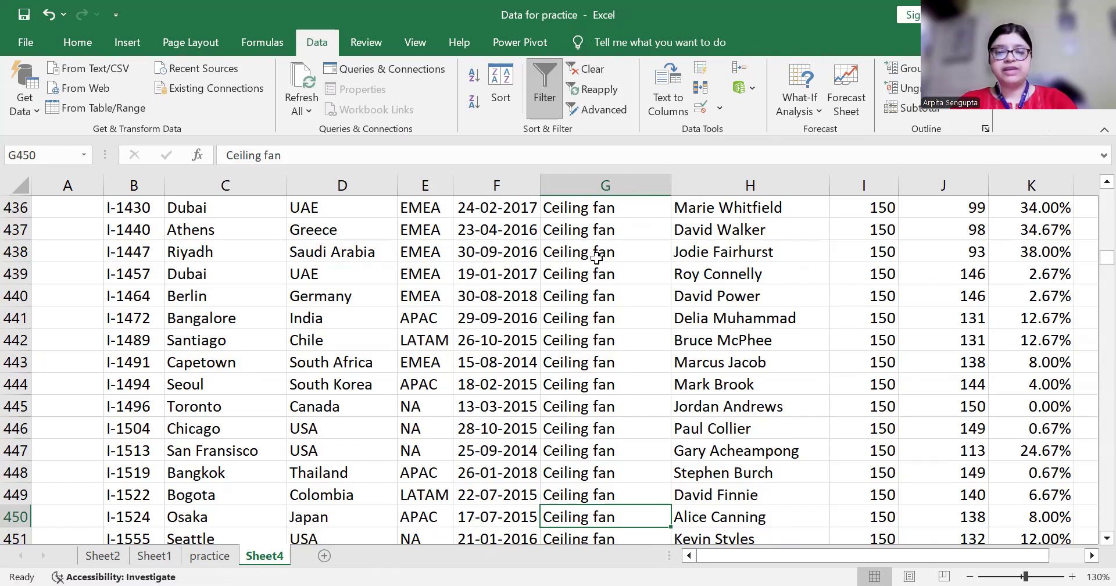
{"action": "key", "text": "Down"}
{"action": "key", "text": "Down"}
{"action": "key", "text": "Down"}
{"action": "key", "text": "Down"}
{"action": "key", "text": "Down"}
{"action": "key", "text": "Down"}
{"action": "key", "text": "Down"}
{"action": "key", "text": "Down"}
{"action": "key", "text": "Down"}
{"action": "key", "text": "Down"}
{"action": "key", "text": "Down"}
{"action": "key", "text": "Down"}
{"action": "key", "text": "Down"}
{"action": "key", "text": "Down"}
{"action": "key", "text": "Down"}
{"action": "key", "text": "Down"}
{"action": "key", "text": "Down"}
{"action": "key", "text": "Down"}
{"action": "key", "text": "Down"}
{"action": "key", "text": "Down"}
{"action": "key", "text": "Down"}
{"action": "key", "text": "Down"}
{"action": "key", "text": "Down"}
{"action": "key", "text": "Down"}
{"action": "key", "text": "Down"}
{"action": "key", "text": "Down"}
{"action": "key", "text": "Down"}
{"action": "key", "text": "Down"}
{"action": "key", "text": "Down"}
{"action": "key", "text": "Down"}
{"action": "key", "text": "Down"}
{"action": "key", "text": "Down"}
{"action": "key", "text": "Down"}
{"action": "key", "text": "Down"}
{"action": "key", "text": "Down"}
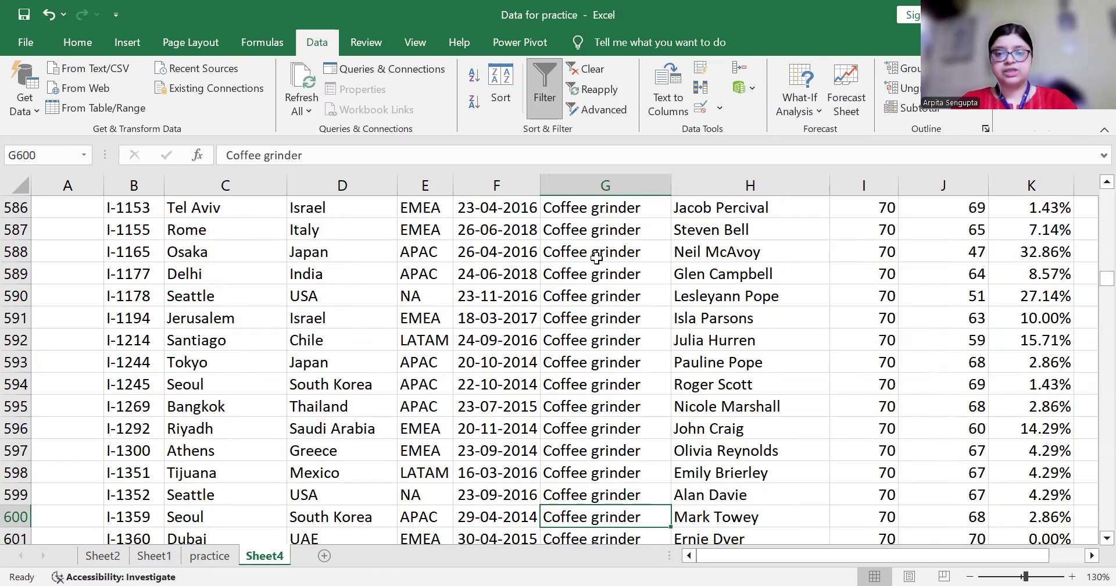
{"action": "key", "text": "Down"}
{"action": "key", "text": "Down"}
{"action": "key", "text": "Down"}
{"action": "key", "text": "Down"}
{"action": "key", "text": "Down"}
{"action": "key", "text": "Down"}
{"action": "key", "text": "Down"}
{"action": "key", "text": "Down"}
{"action": "key", "text": "Down"}
{"action": "key", "text": "Down"}
{"action": "key", "text": "Down"}
{"action": "key", "text": "Down"}
{"action": "key", "text": "Down"}
{"action": "key", "text": "Down"}
{"action": "key", "text": "Down"}
{"action": "key", "text": "Down"}
{"action": "key", "text": "Down"}
{"action": "key", "text": "Down"}
{"action": "key", "text": "Down"}
{"action": "key", "text": "Down"}
Return to the JE Code header and extend the selection across all header columns
{"action": "key", "text": "ctrl+Up"}
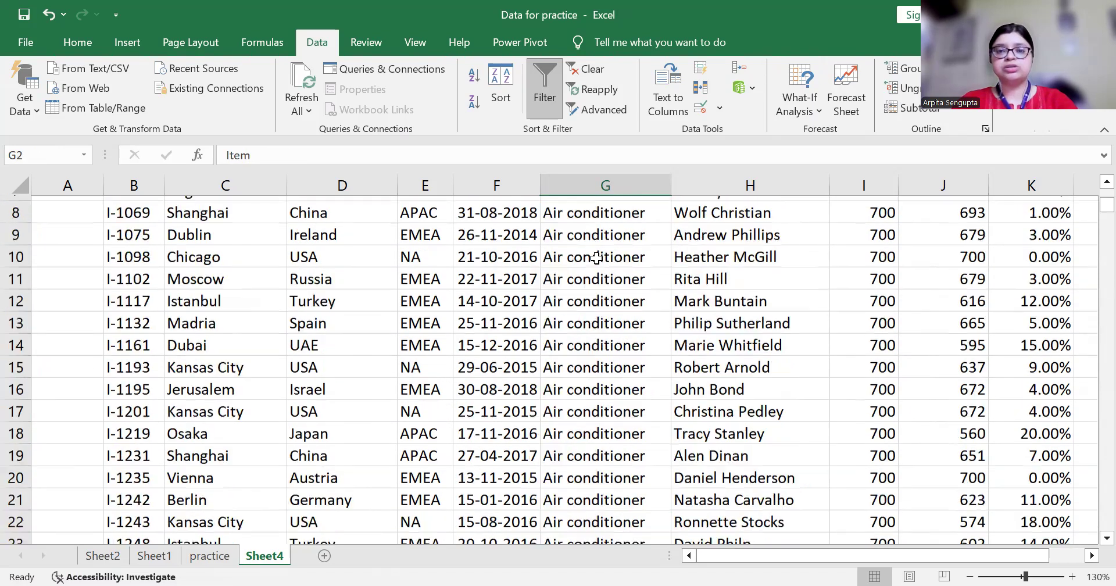
{"action": "key", "text": "Left"}
{"action": "key", "text": "Left"}
{"action": "key", "text": "Left"}
{"action": "key", "text": "Left"}
{"action": "key", "text": "Left"}
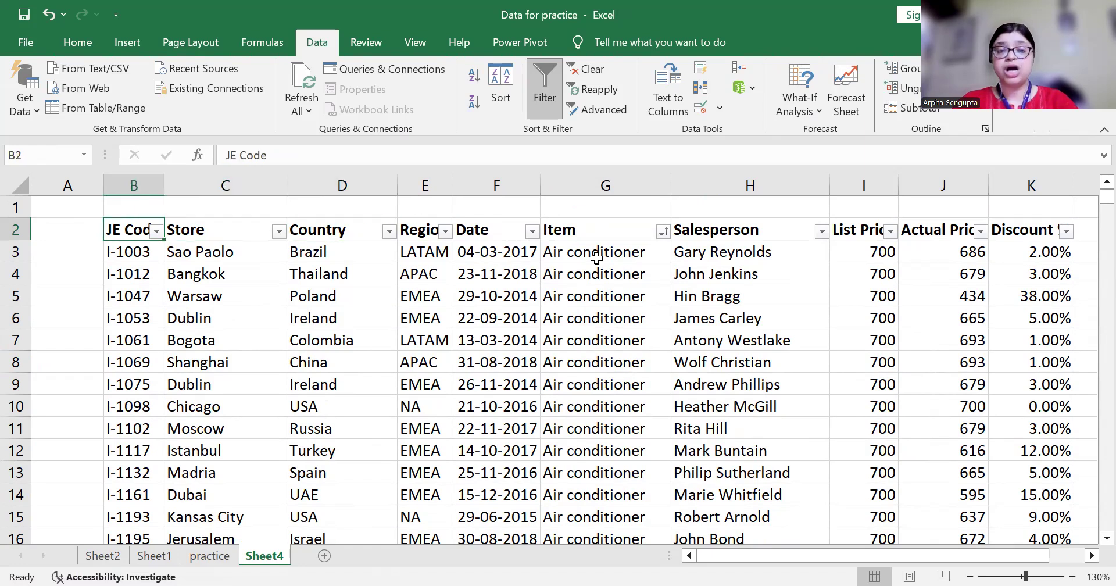
{"action": "key", "text": "ctrl+shift+Right"}
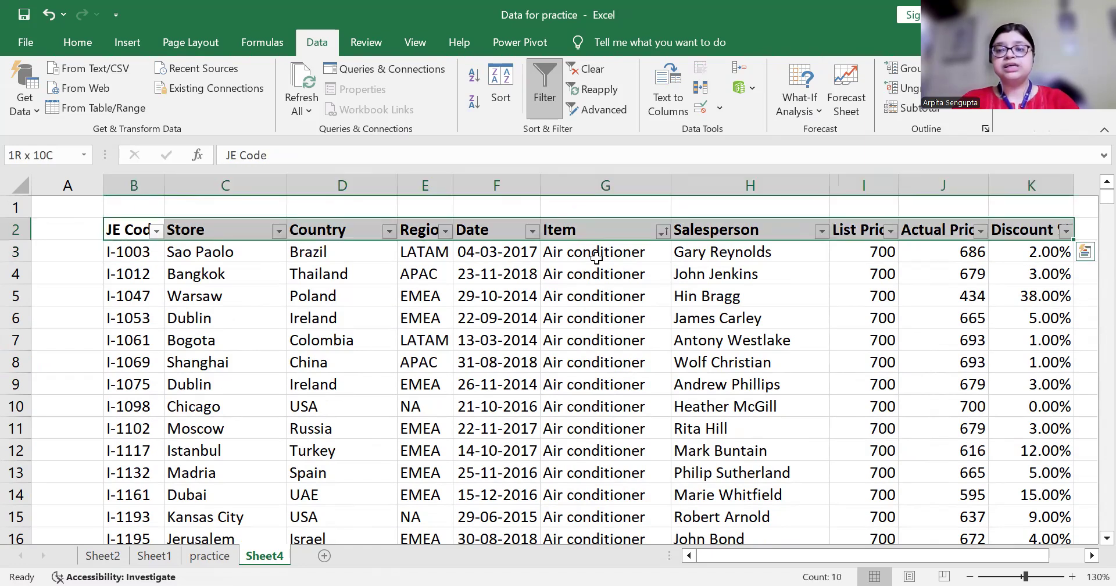
Add Sum subtotals at each change in Item for List Price and Actual Price, leaving out Discount %
{"action": "key", "text": "ctrl+shift+Down"}
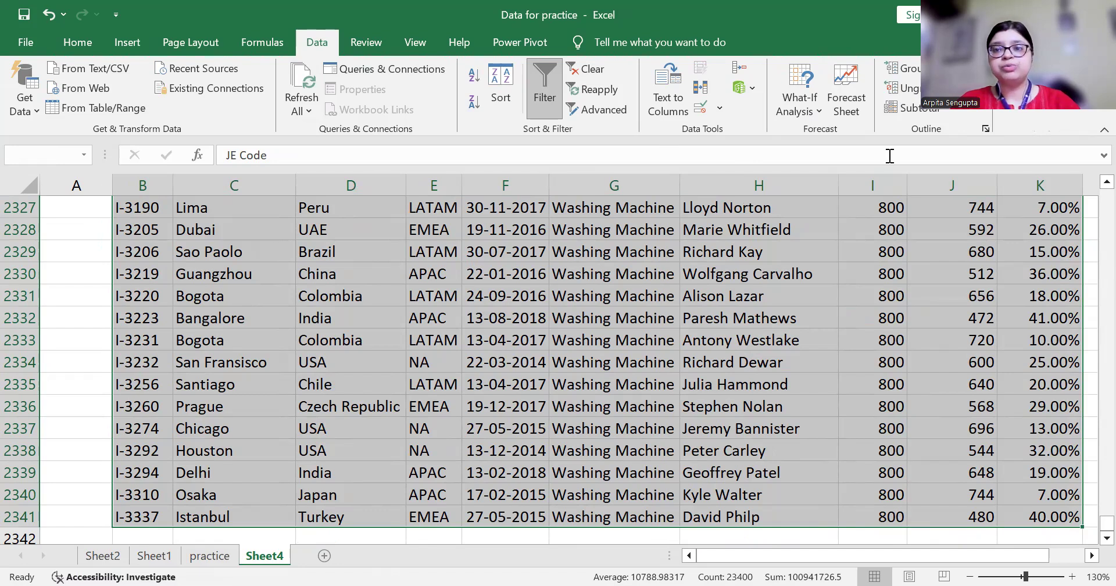
{"action": "left_click", "coordinate": [905, 107]}
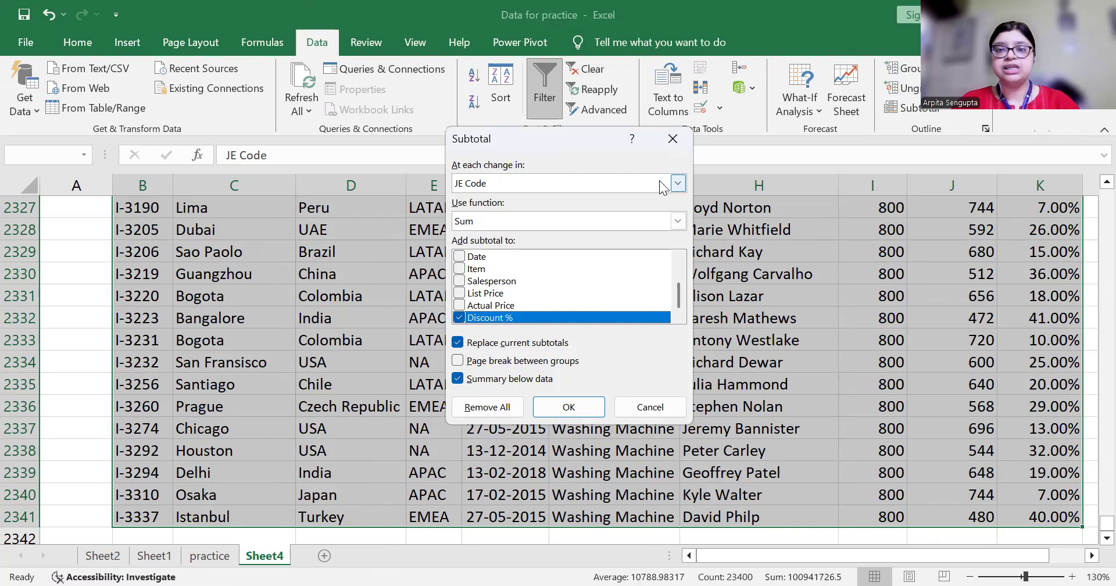
{"action": "left_click", "coordinate": [678, 184]}
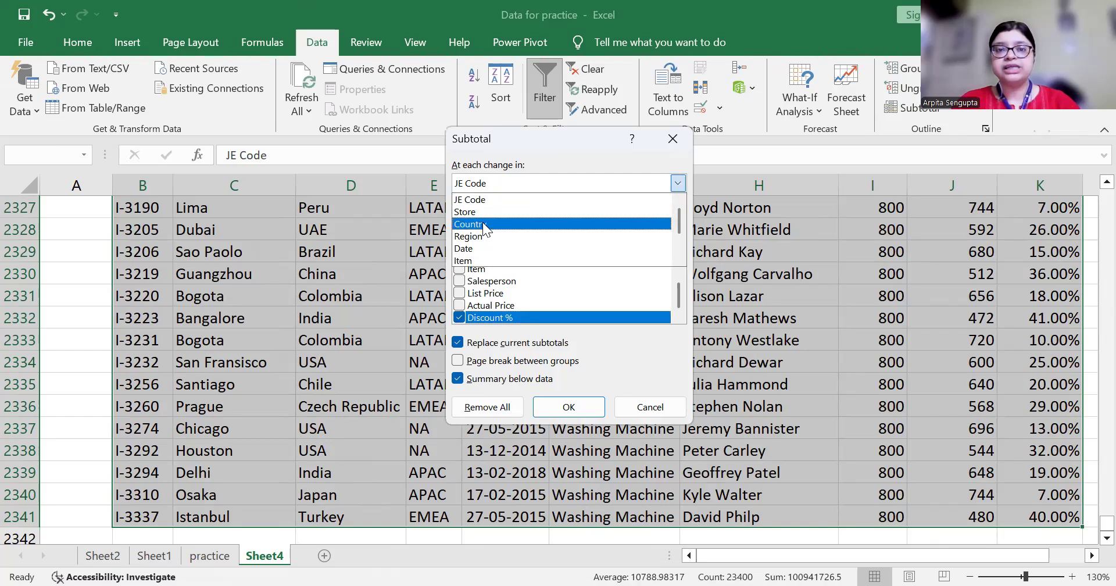
{"action": "left_click", "coordinate": [471, 259]}
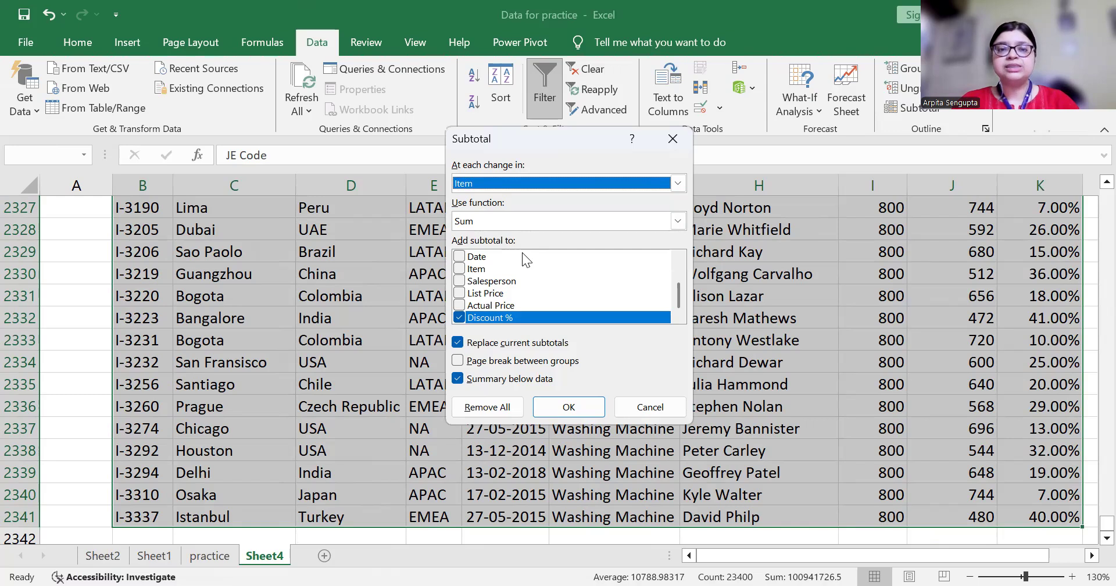
{"action": "left_click", "coordinate": [459, 305]}
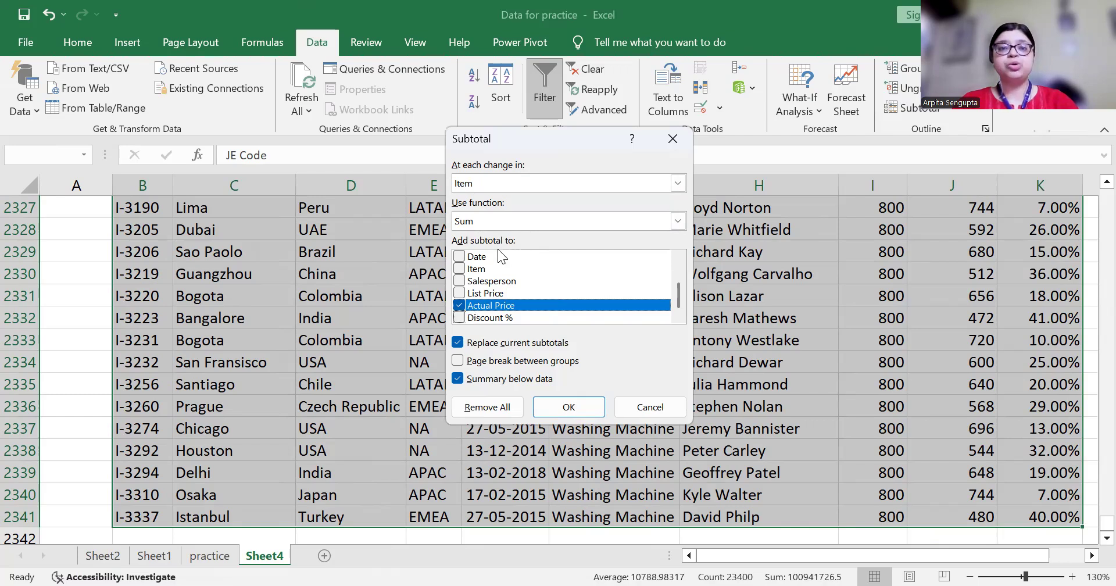
{"action": "left_click", "coordinate": [477, 293]}
{"action": "left_click", "coordinate": [460, 293]}
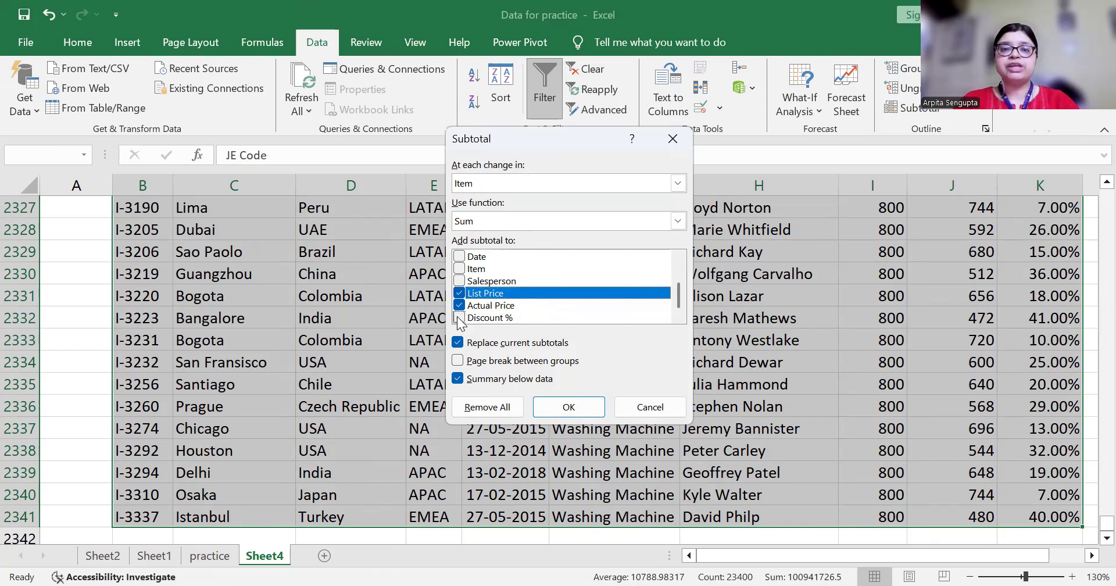
{"action": "left_click", "coordinate": [459, 318]}
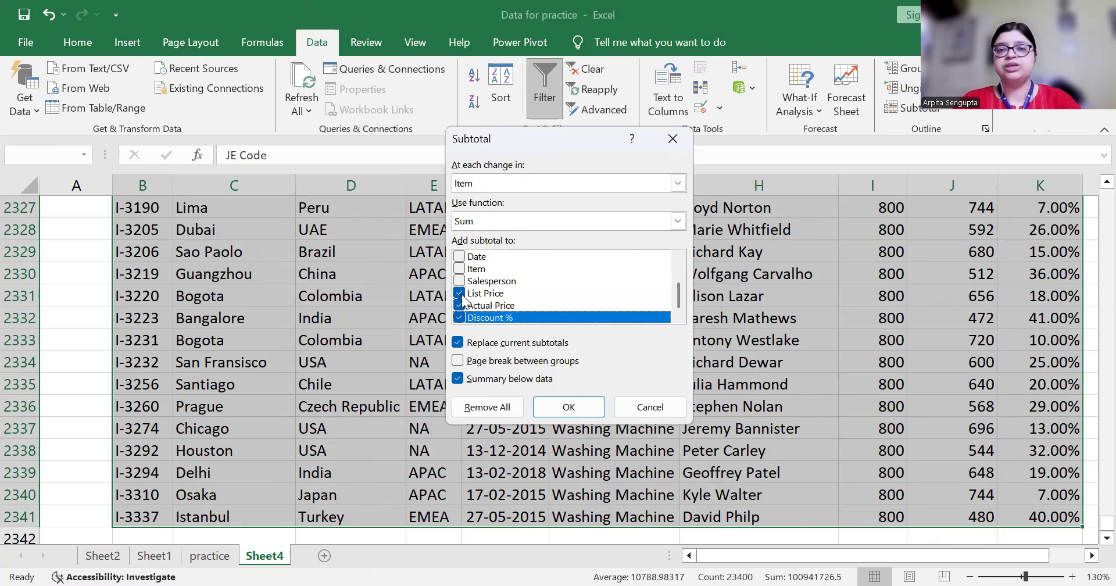
{"action": "left_click", "coordinate": [459, 318]}
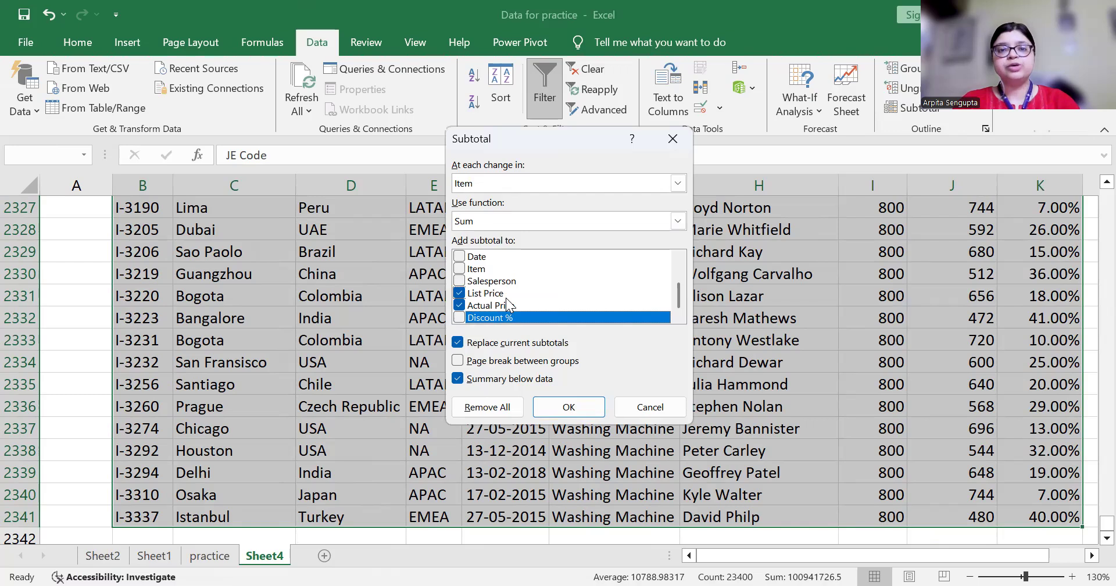
{"action": "left_click", "coordinate": [553, 413]}
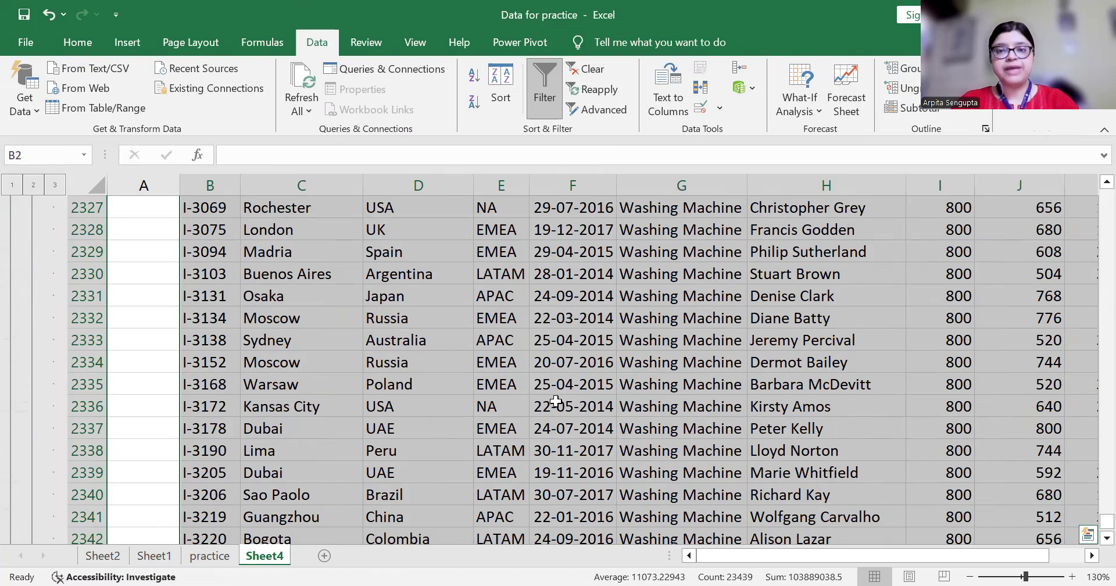
{"action": "key", "text": "ctrl+Up"}
{"action": "key", "text": "Down"}
{"action": "key", "text": "Right"}
{"action": "key", "text": "Right"}
{"action": "key", "text": "Right"}
{"action": "key", "text": "Right"}
{"action": "key", "text": "Left"}
{"action": "key", "text": "Left"}
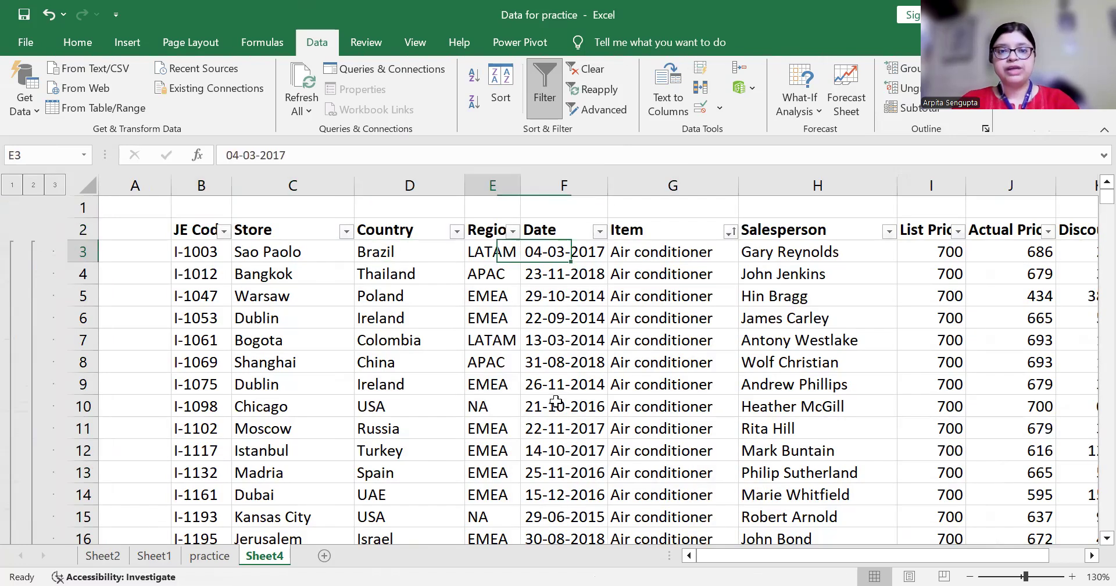
{"action": "key", "text": "ctrl+Down"}
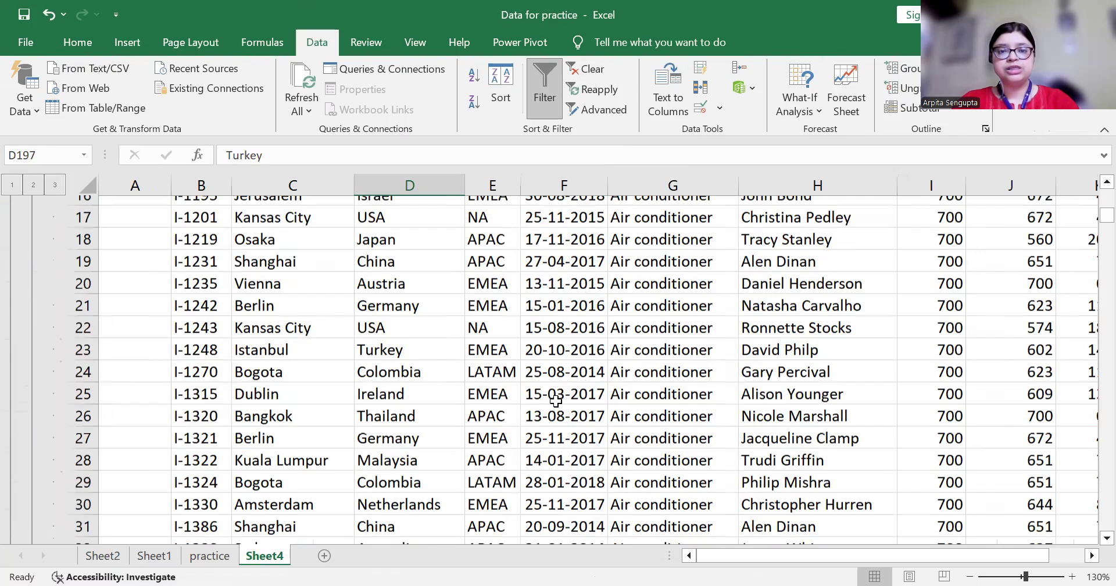
{"action": "key", "text": "Down"}
{"action": "key", "text": "Right"}
{"action": "key", "text": "Right"}
{"action": "key", "text": "Right"}
{"action": "key", "text": "Up"}
{"action": "key", "text": "Down"}
{"action": "key", "text": "Up"}
{"action": "key", "text": "Down"}
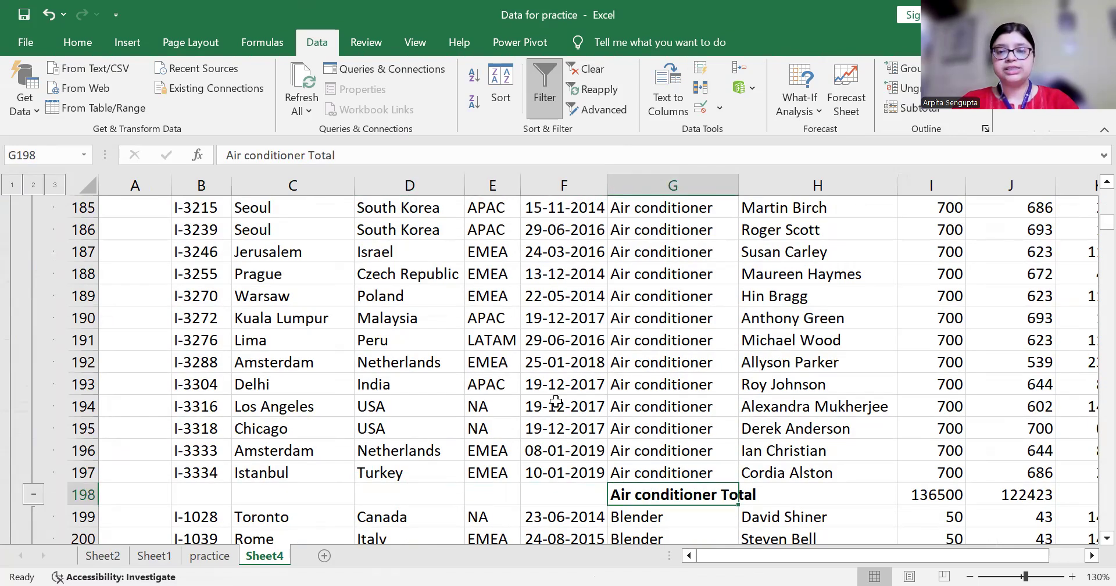
{"action": "key", "text": "Right"}
{"action": "key", "text": "Right"}
{"action": "key", "text": "Right"}
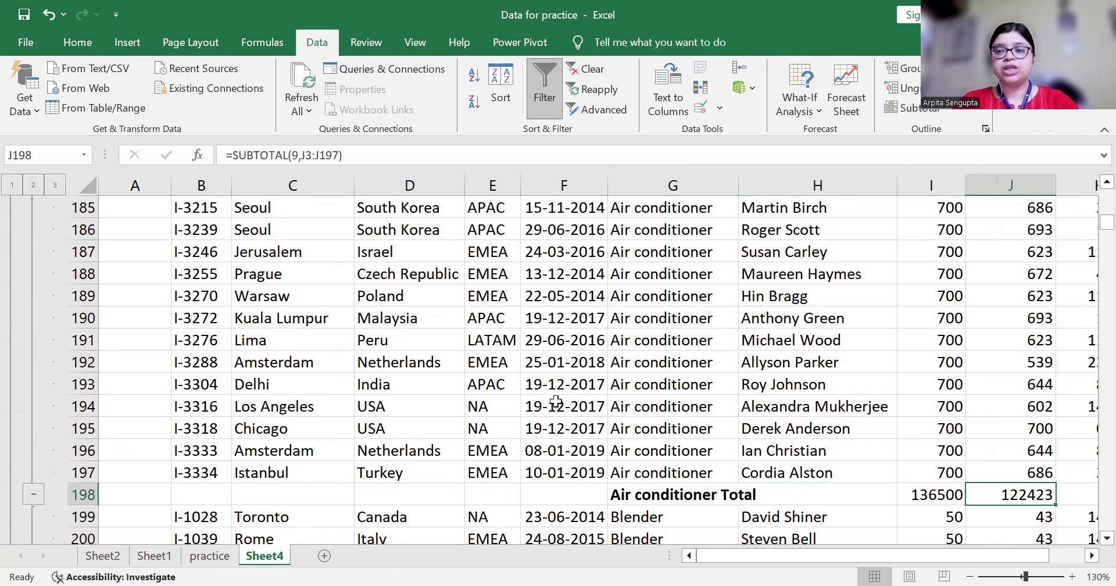
{"action": "key", "text": "Left"}
{"action": "key", "text": "Right"}
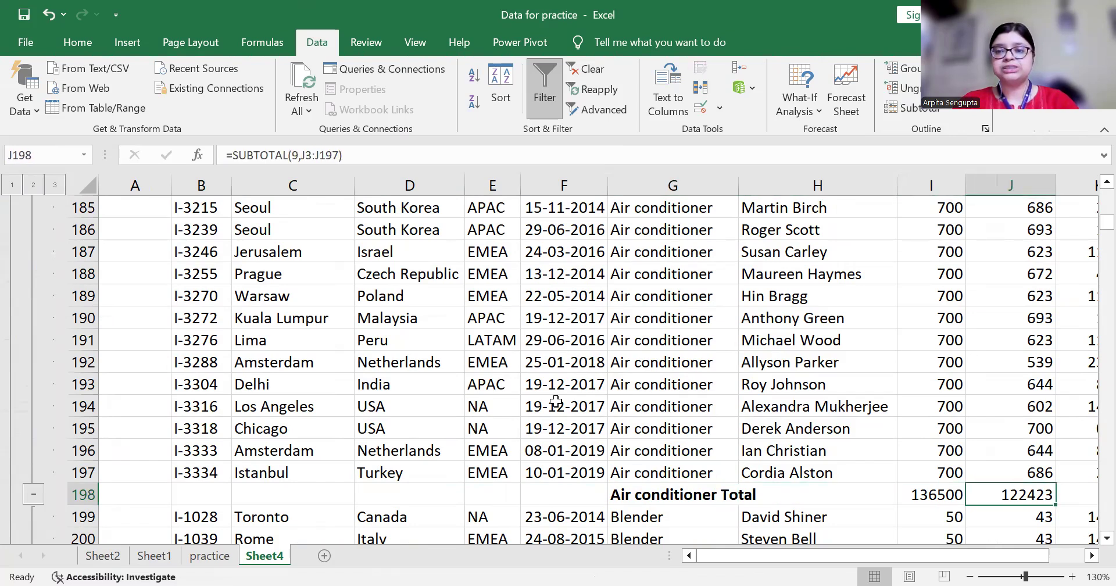
{"action": "key", "text": "Left"}
{"action": "key", "text": "Left"}
{"action": "key", "text": "Left"}
{"action": "key", "text": "Left"}
{"action": "key", "text": "Down"}
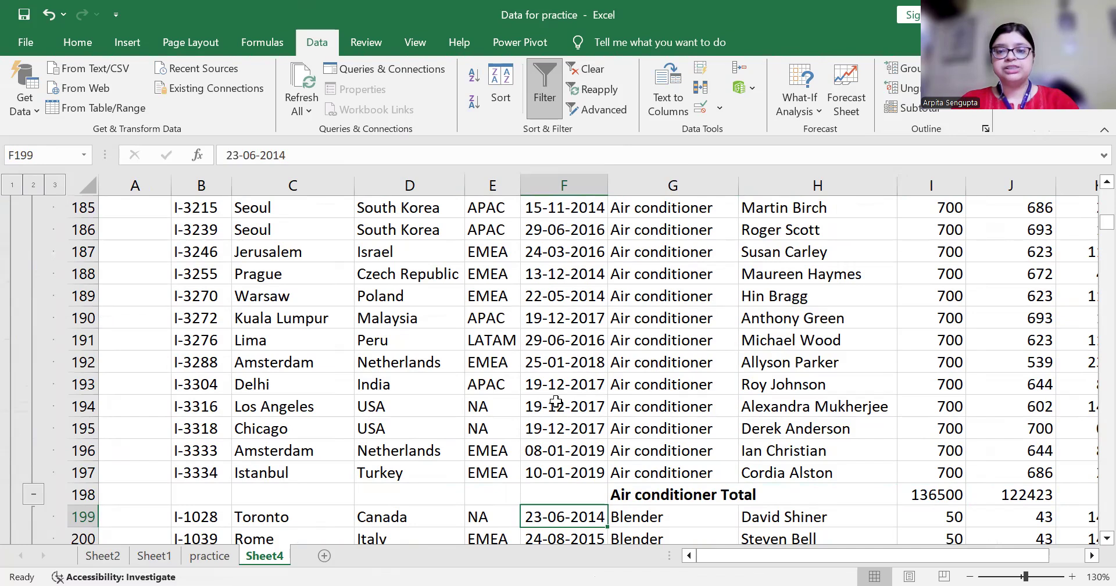
{"action": "key", "text": "ctrl+Down"}
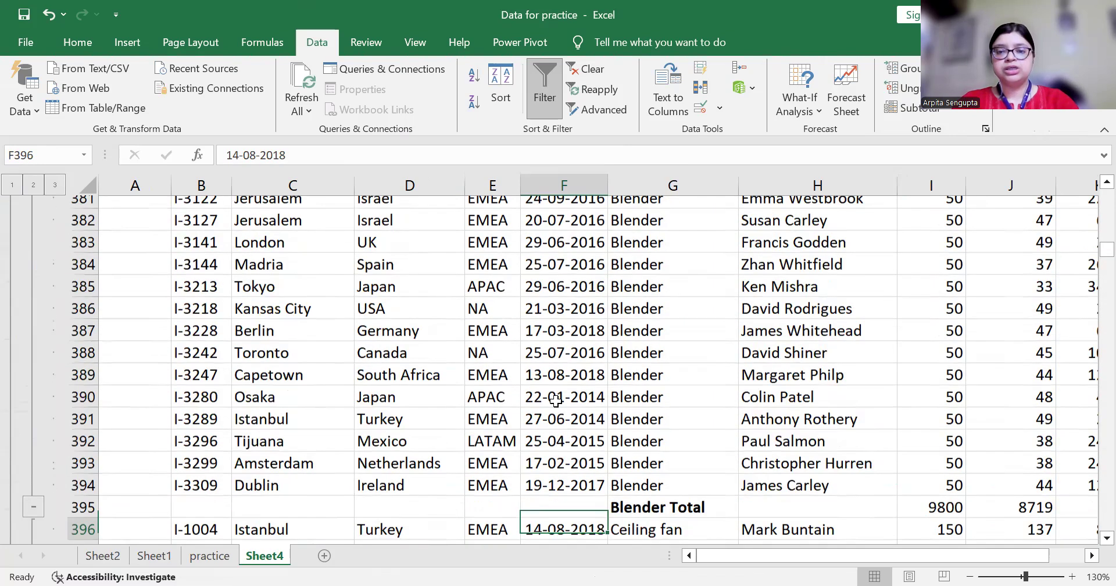
{"action": "key", "text": "ctrl+Down"}
{"action": "key", "text": "Down"}
{"action": "key", "text": "Down"}
{"action": "key", "text": "ctrl+Down"}
{"action": "key", "text": "Down"}
{"action": "key", "text": "Right"}
{"action": "key", "text": "Right"}
{"action": "key", "text": "Right"}
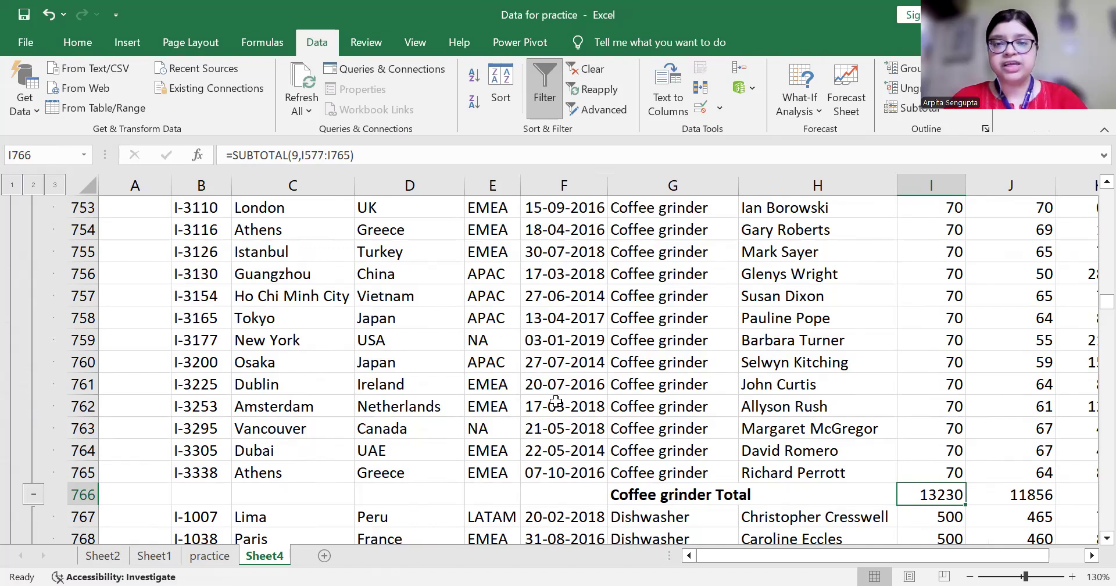
{"action": "key", "text": "Down"}
{"action": "key", "text": "Up"}
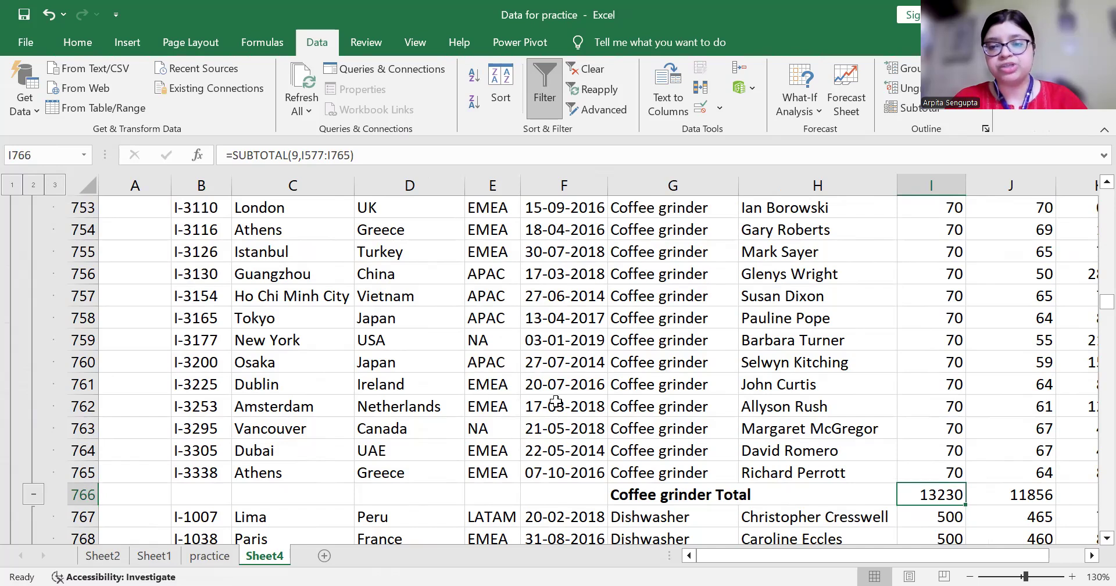
{"action": "key", "text": "Left"}
{"action": "key", "text": "Left"}
{"action": "key", "text": "Left"}
{"action": "key", "text": "Down"}
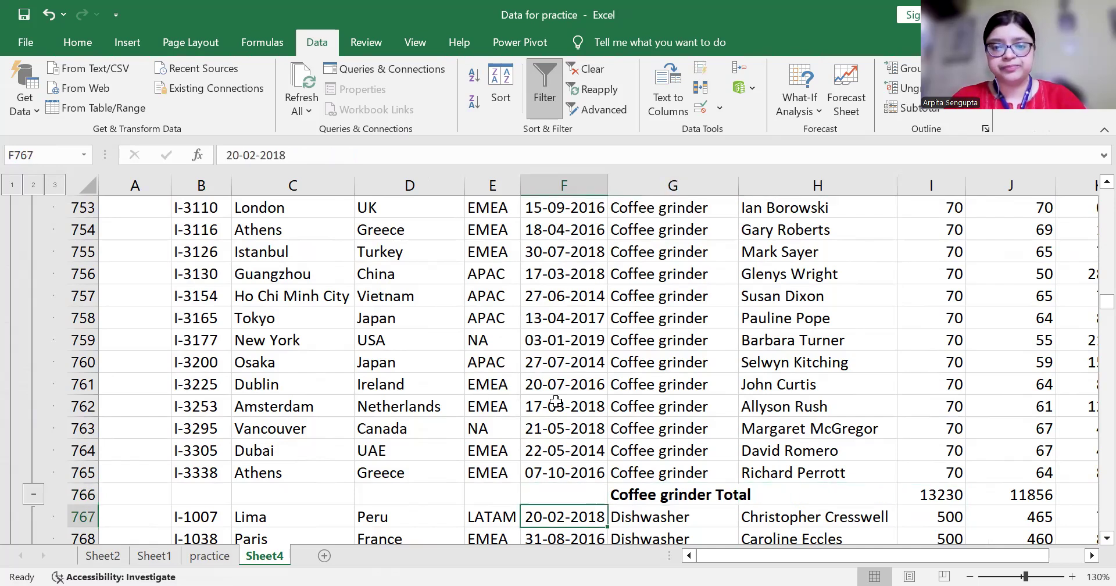
{"action": "key", "text": "Down"}
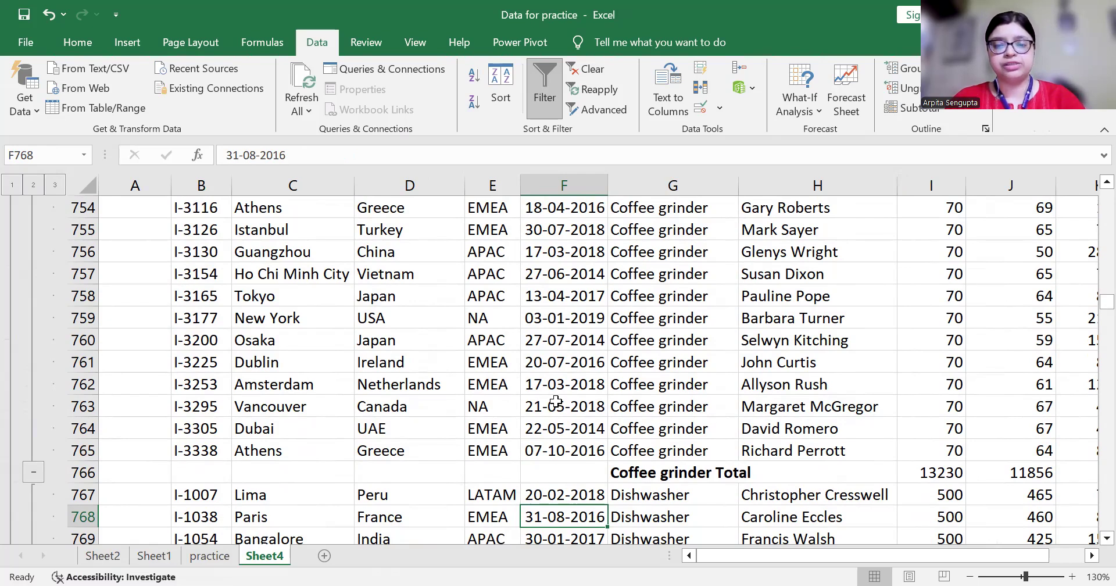
{"action": "key", "text": "ctrl+Down"}
{"action": "key", "text": "ctrl+Down"}
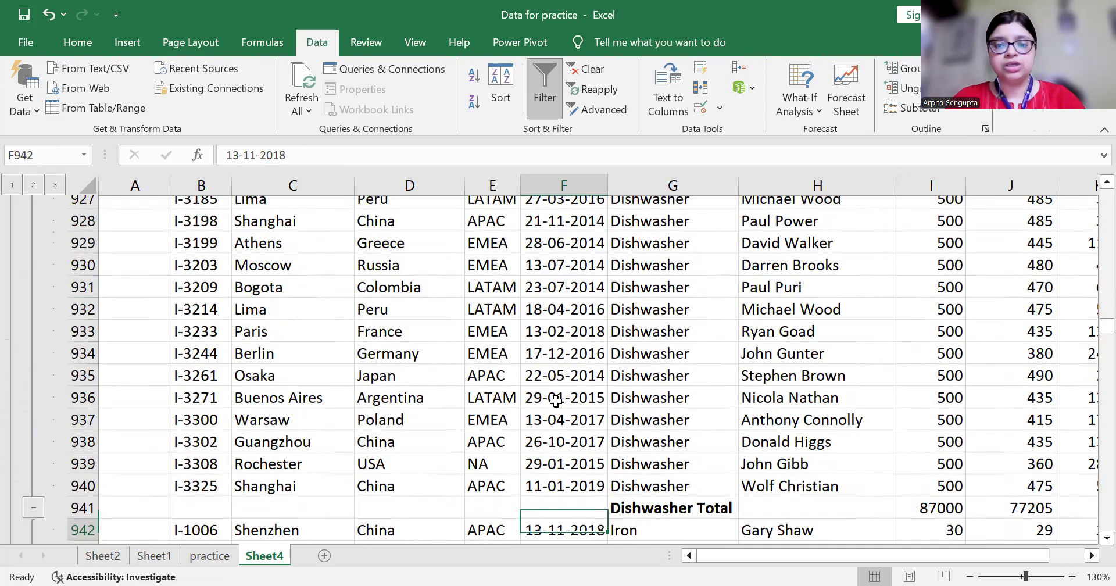
{"action": "key", "text": "ctrl+Down"}
{"action": "key", "text": "ctrl+Down"}
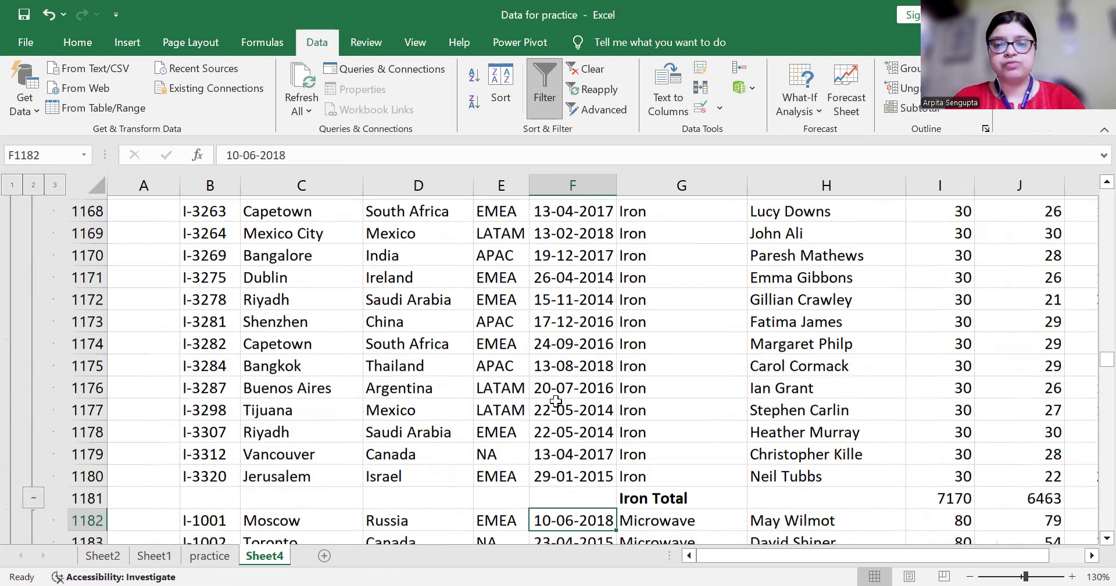
{"action": "key", "text": "ctrl+Down"}
{"action": "key", "text": "ctrl+Down"}
{"action": "key", "text": "ctrl+Down"}
{"action": "key", "text": "ctrl+Down"}
{"action": "key", "text": "ctrl+Down"}
{"action": "key", "text": "ctrl+Down"}
{"action": "key", "text": "ctrl+Down"}
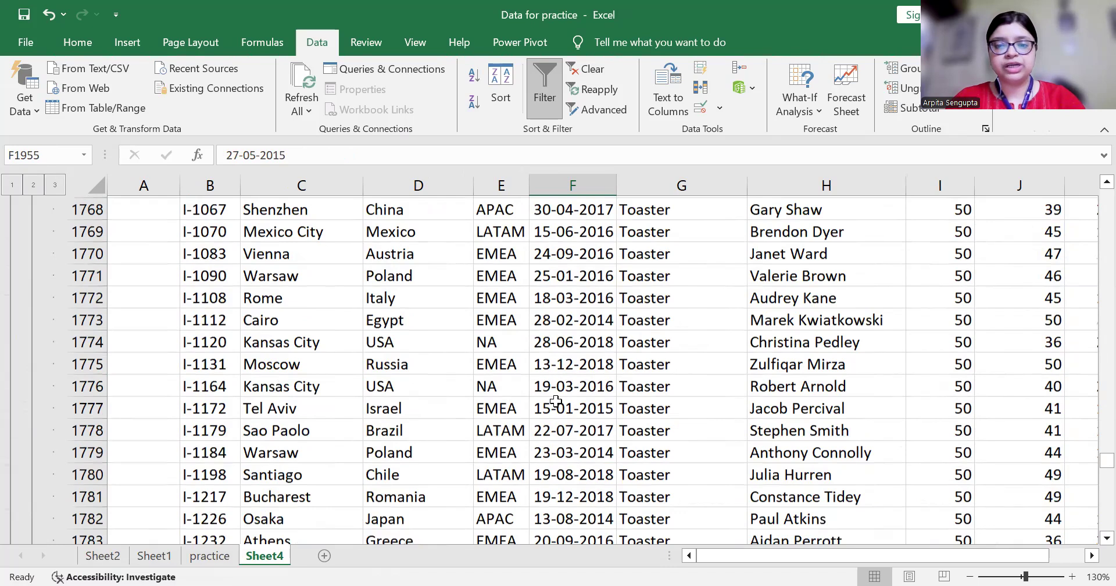
{"action": "key", "text": "Up"}
{"action": "key", "text": "Down"}
{"action": "key", "text": "Down"}
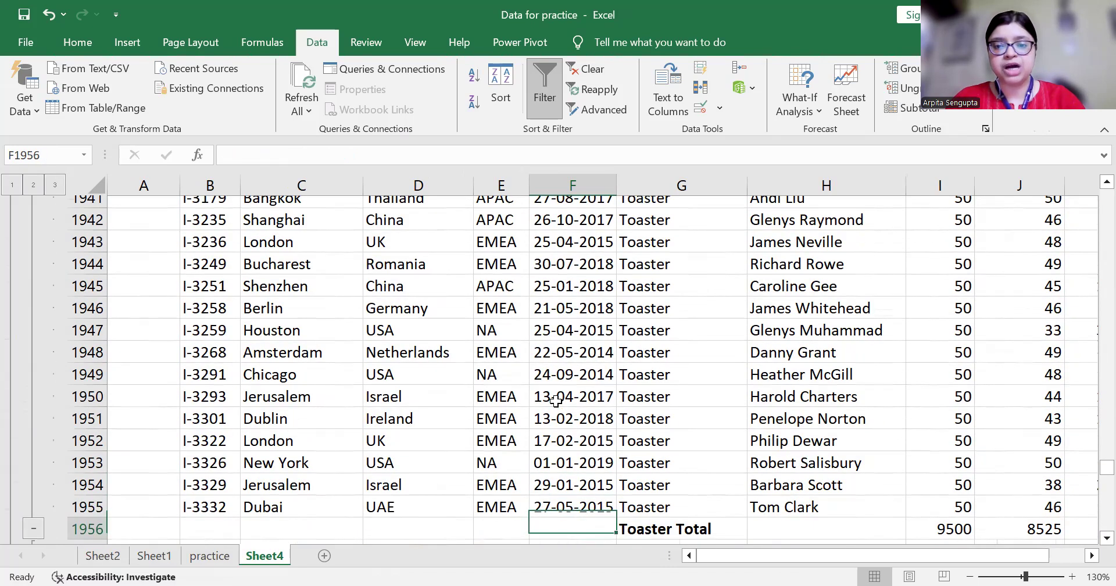
{"action": "key", "text": "Right"}
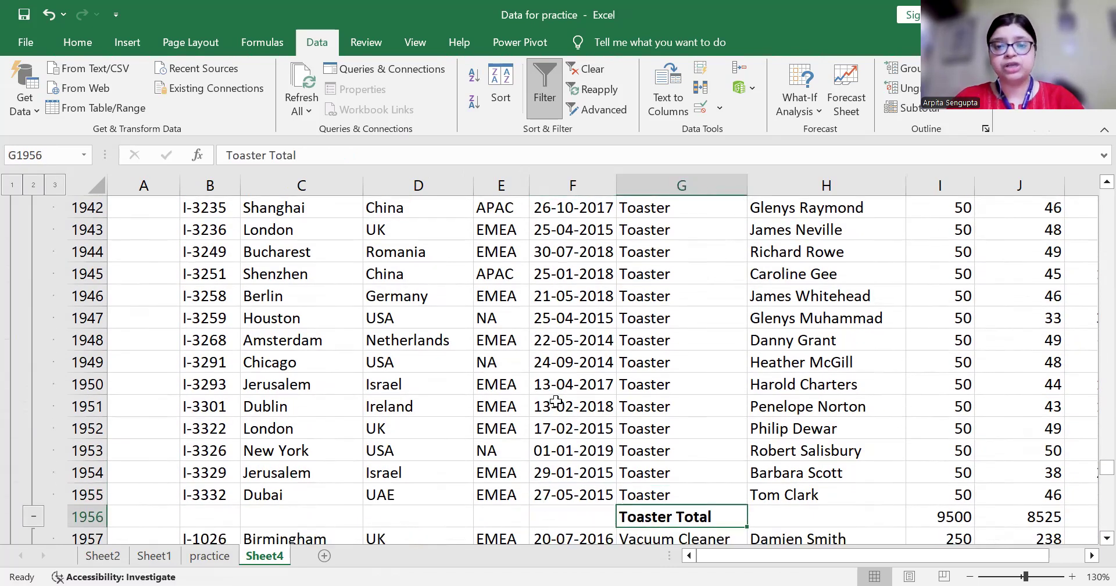
{"action": "key", "text": "Left"}
{"action": "key", "text": "Up"}
{"action": "key", "text": "ctrl+Up"}
{"action": "key", "text": "ctrl+Up"}
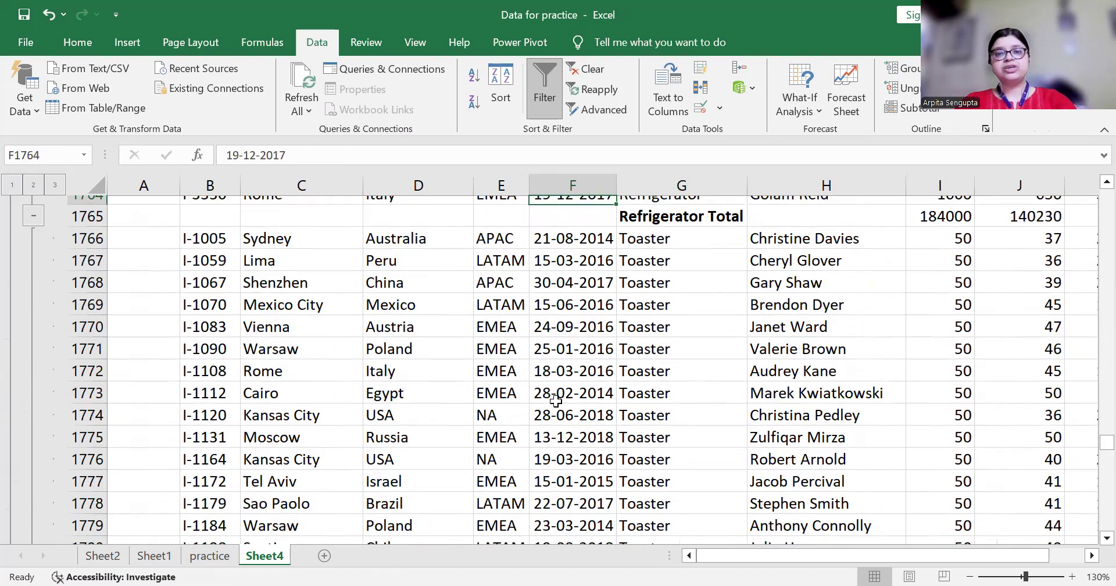
{"action": "key", "text": "ctrl+Up"}
{"action": "key", "text": "ctrl+Up"}
{"action": "key", "text": "ctrl+Up"}
{"action": "key", "text": "ctrl+Up"}
{"action": "key", "text": "ctrl+Up"}
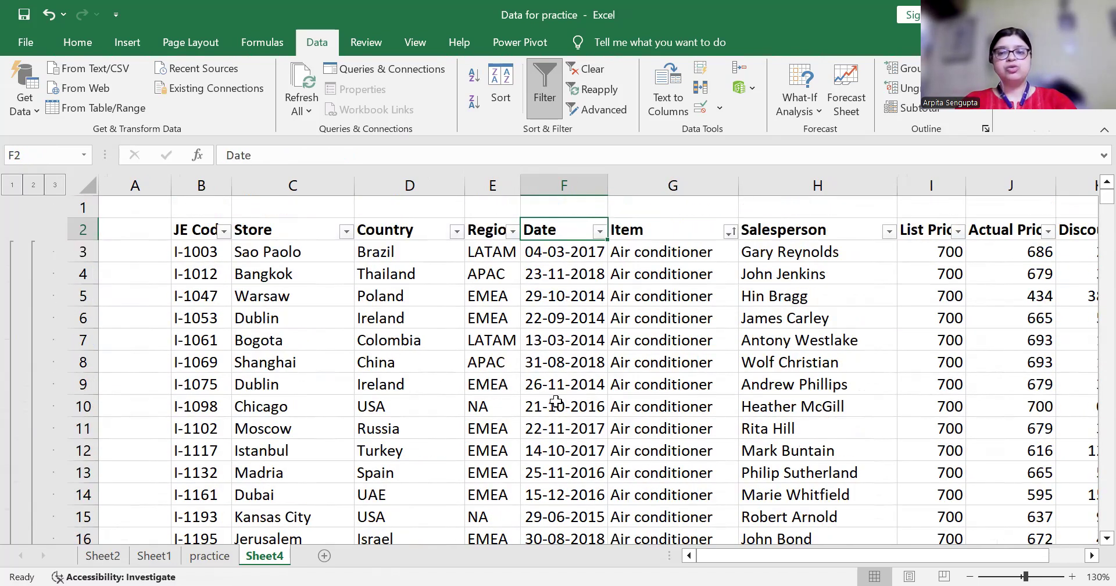
{"action": "key", "text": "Left"}
{"action": "key", "text": "Down"}
{"action": "key", "text": "ctrl+Down"}
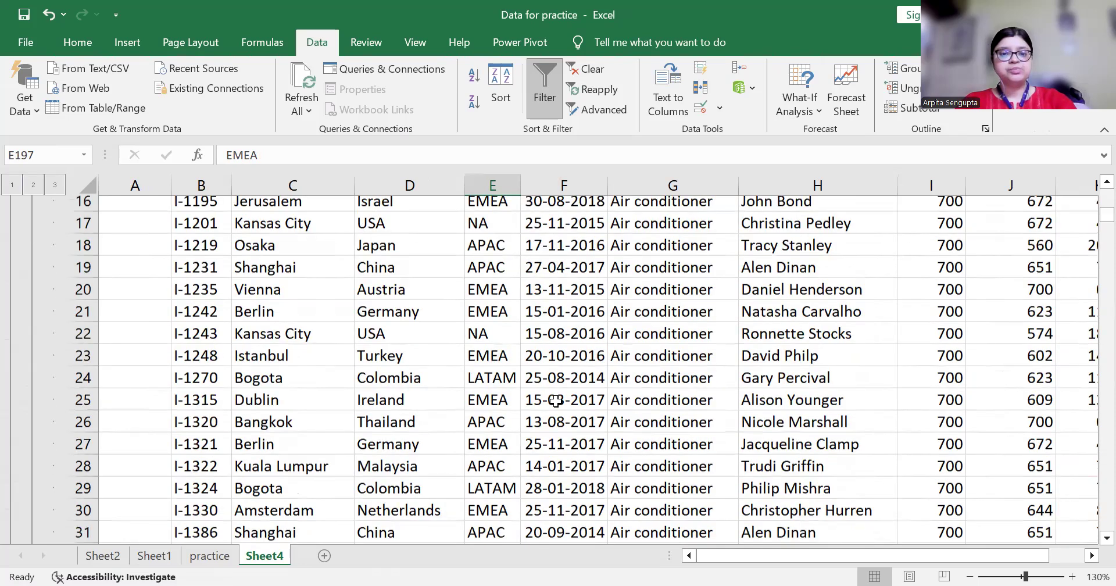
{"action": "key", "text": "ctrl+Down"}
{"action": "key", "text": "Up"}
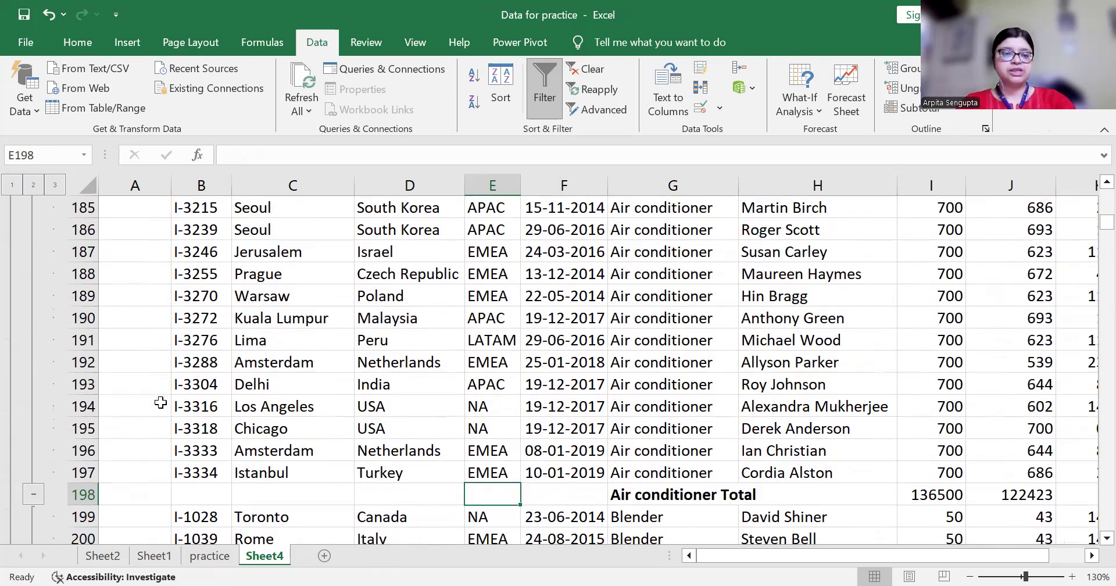
Collapse the Air conditioner, Blender and Ceiling fan detail rows in the outline
{"action": "left_click", "coordinate": [33, 495]}
{"action": "left_click", "coordinate": [452, 493]}
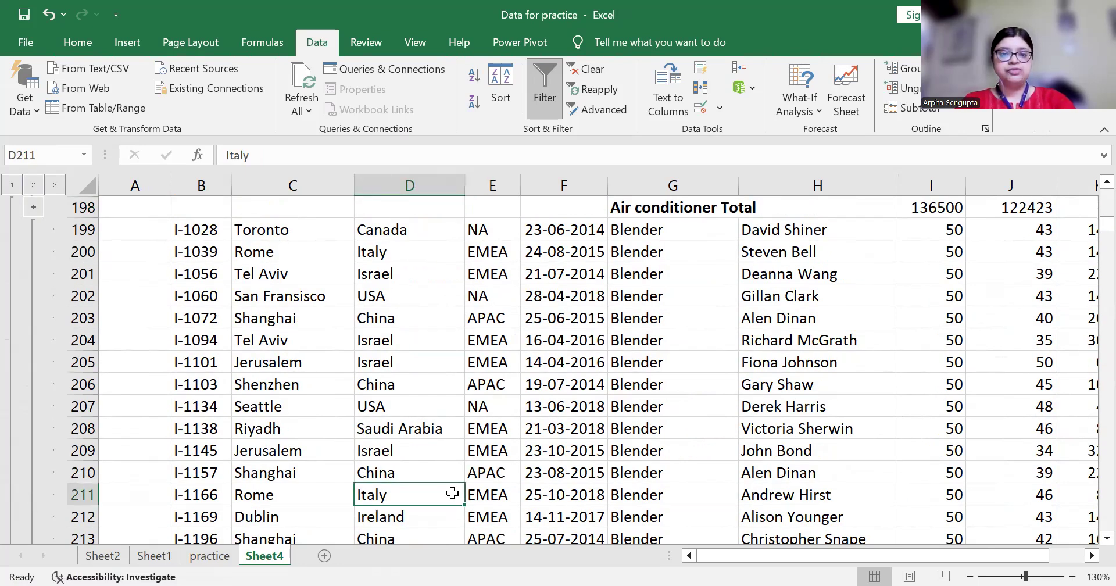
{"action": "key", "text": "ctrl+Down"}
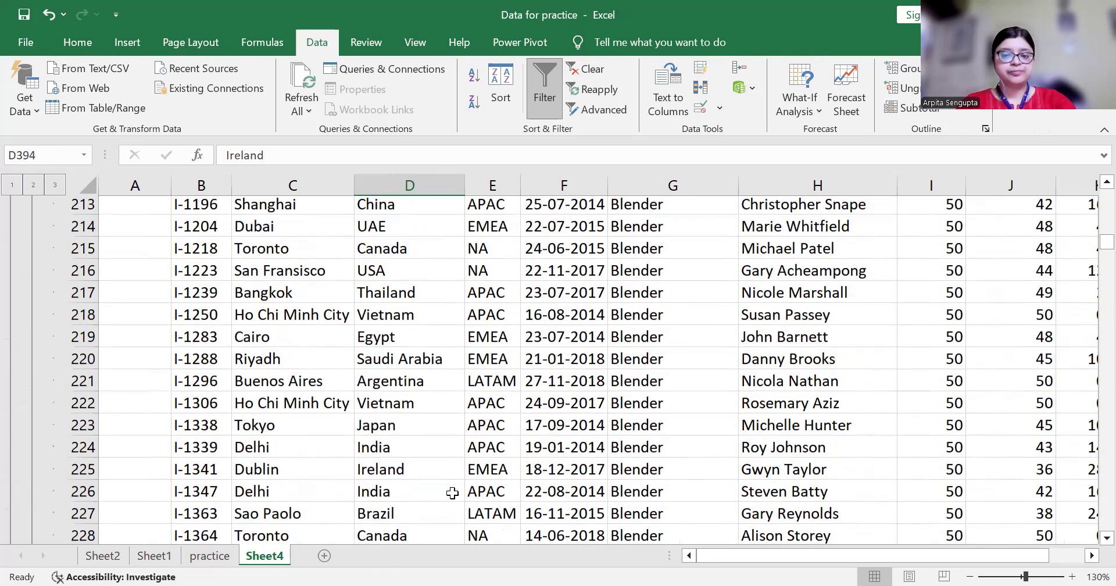
{"action": "key", "text": "ctrl+Down"}
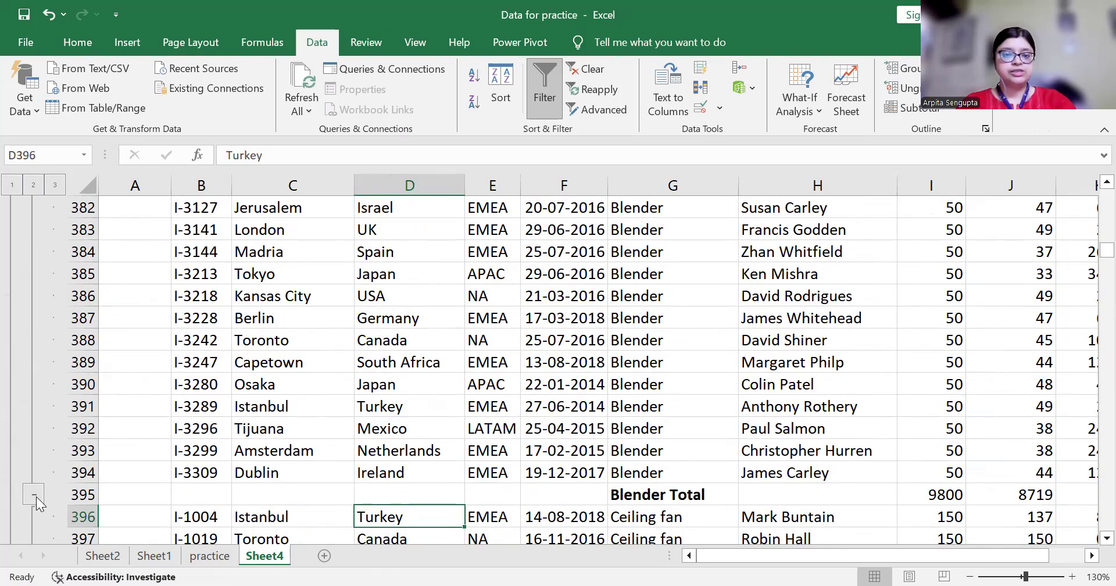
{"action": "left_click", "coordinate": [33, 495]}
{"action": "key", "text": "Down"}
{"action": "key", "text": "Down"}
{"action": "key", "text": "ctrl+Down"}
{"action": "key", "text": "ctrl+Down"}
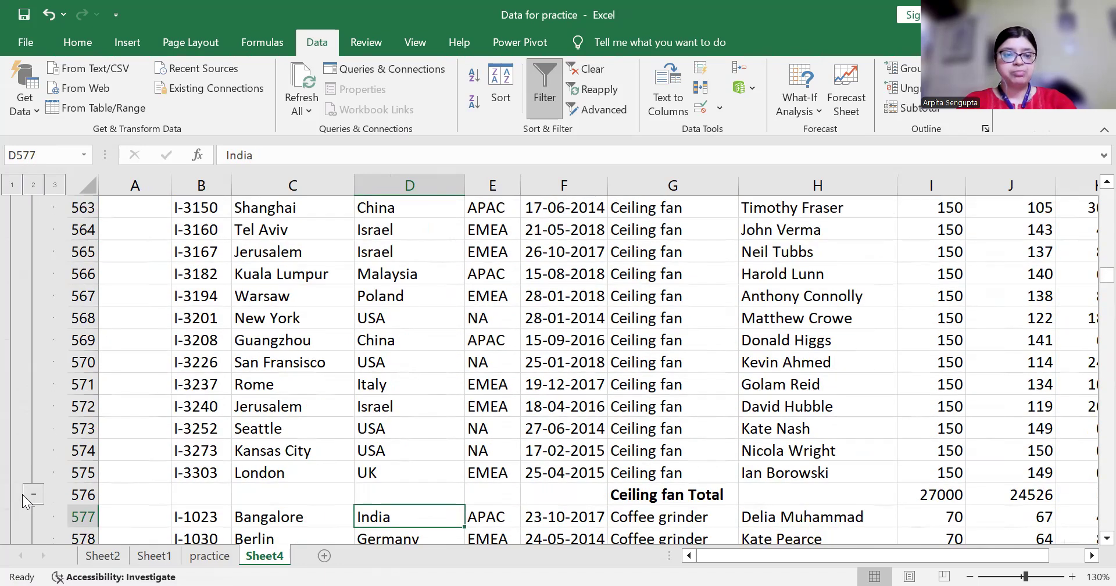
{"action": "left_click", "coordinate": [24, 495]}
Jump down through the Coffee grinder, Dishwasher and Iron blocks onto their Total rows
{"action": "left_click", "coordinate": [377, 511]}
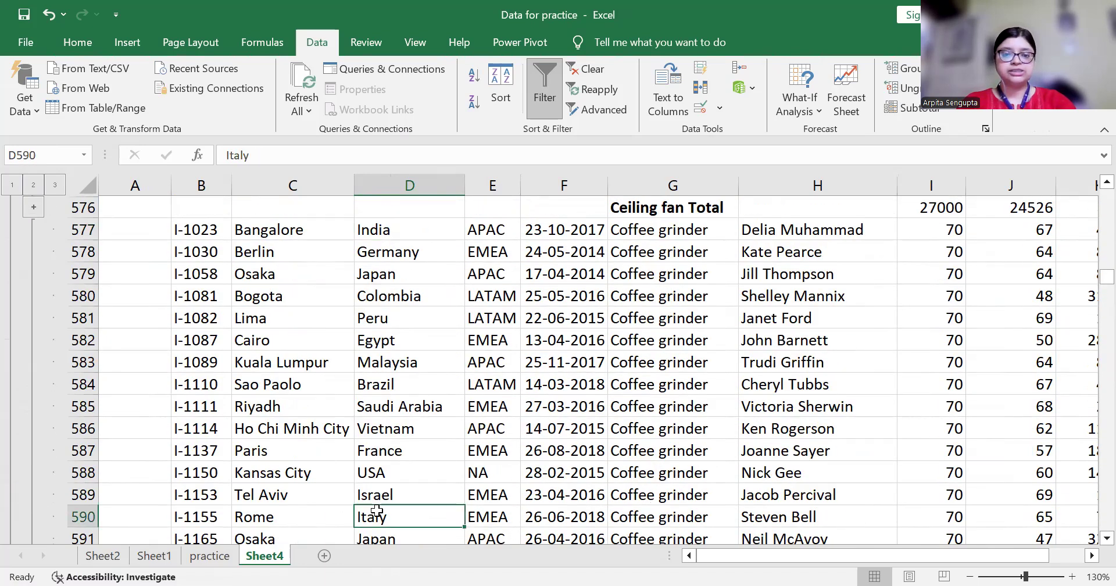
{"action": "key", "text": "ctrl+Down"}
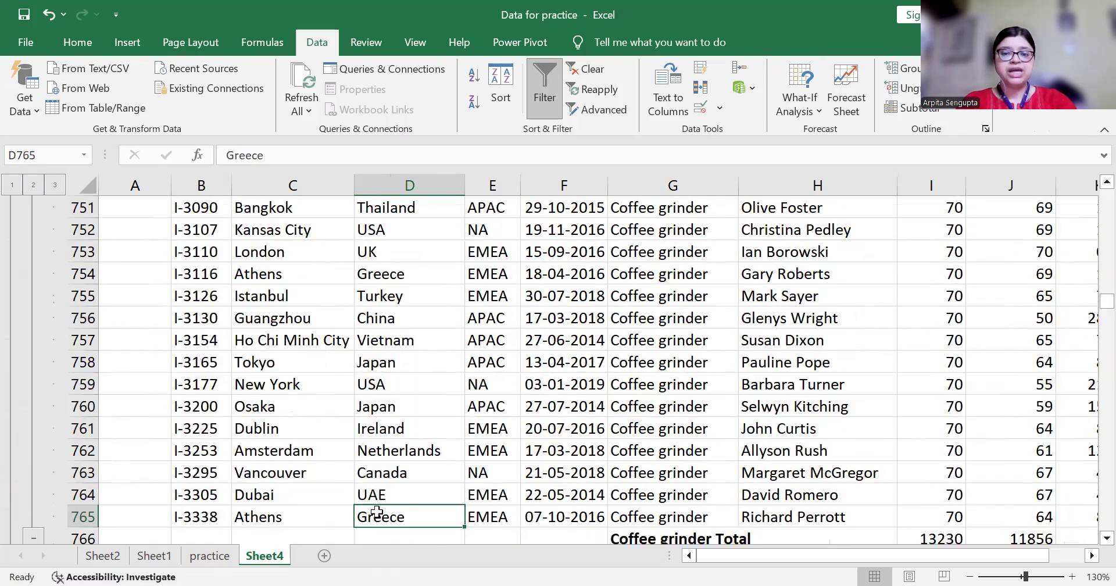
{"action": "key", "text": "Down"}
{"action": "key", "text": "Down"}
{"action": "key", "text": "Down"}
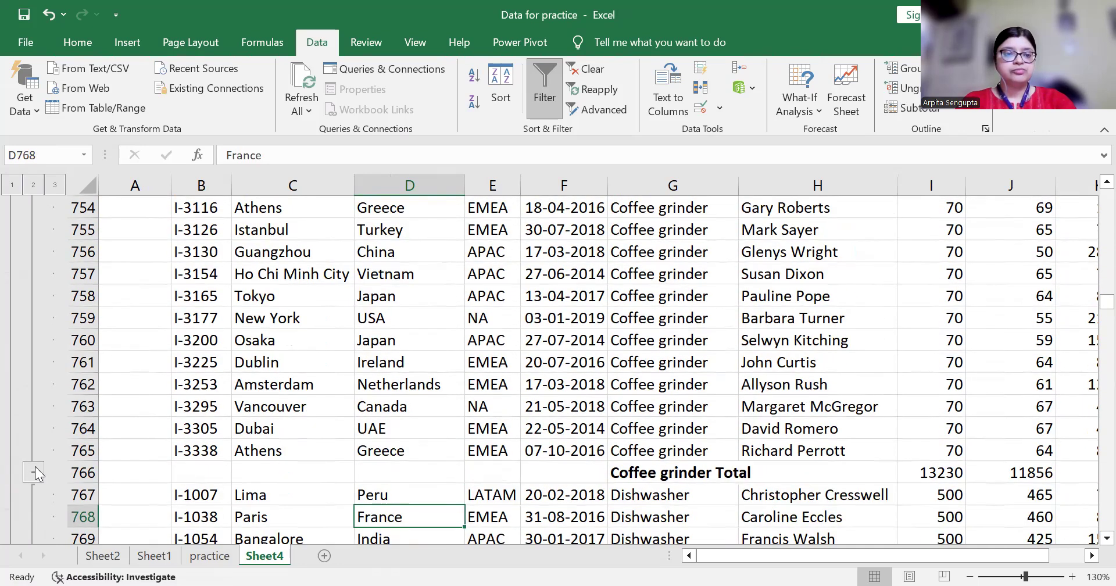
{"action": "scroll", "coordinate": [35, 466], "scroll_direction": "down", "scroll_amount": 4}
{"action": "key", "text": "ctrl+Down"}
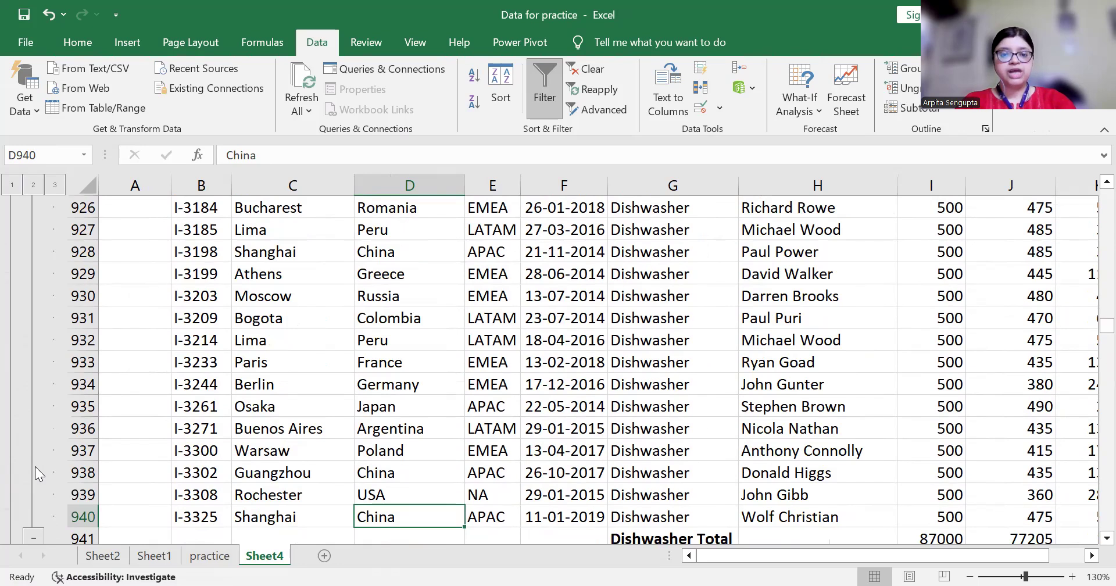
{"action": "key", "text": "Down"}
{"action": "scroll", "coordinate": [34, 495], "scroll_direction": "down", "scroll_amount": 4}
{"action": "key", "text": "Down"}
{"action": "key", "text": "ctrl+Down"}
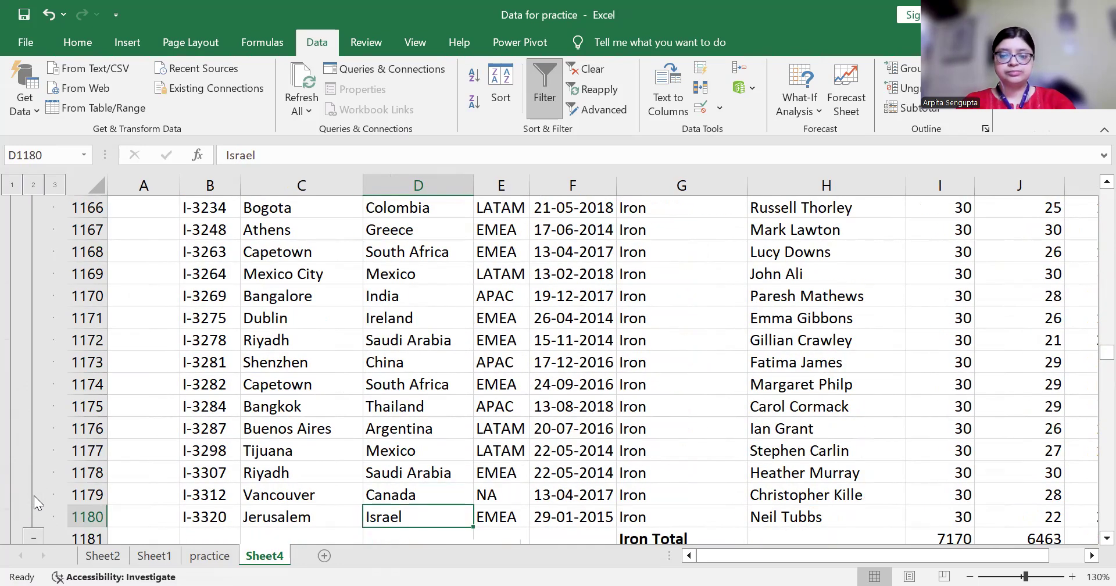
{"action": "key", "text": "Down"}
{"action": "key", "text": "Down"}
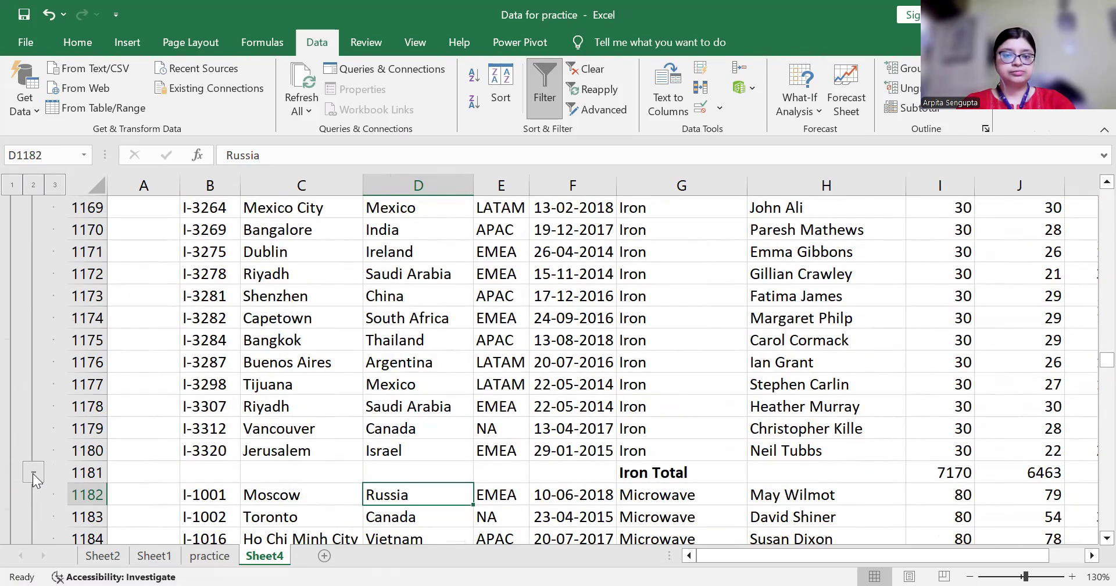
Continue down past the Microwave, Oven and Refrigerator blocks to their Total rows
{"action": "scroll", "coordinate": [33, 473], "scroll_direction": "down", "scroll_amount": 4}
{"action": "key", "text": "ctrl+Down"}
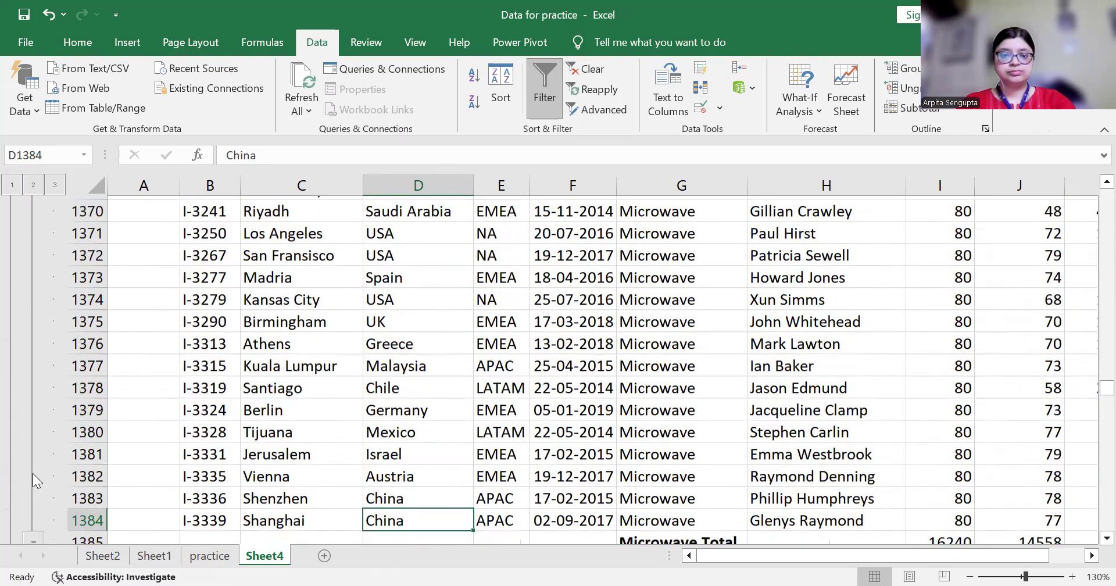
{"action": "key", "text": "Down"}
{"action": "scroll", "coordinate": [29, 509], "scroll_direction": "down", "scroll_amount": 5}
{"action": "key", "text": "Down"}
{"action": "key", "text": "Down"}
{"action": "key", "text": "ctrl+Down"}
{"action": "key", "text": "ctrl+Down"}
{"action": "key", "text": "Up"}
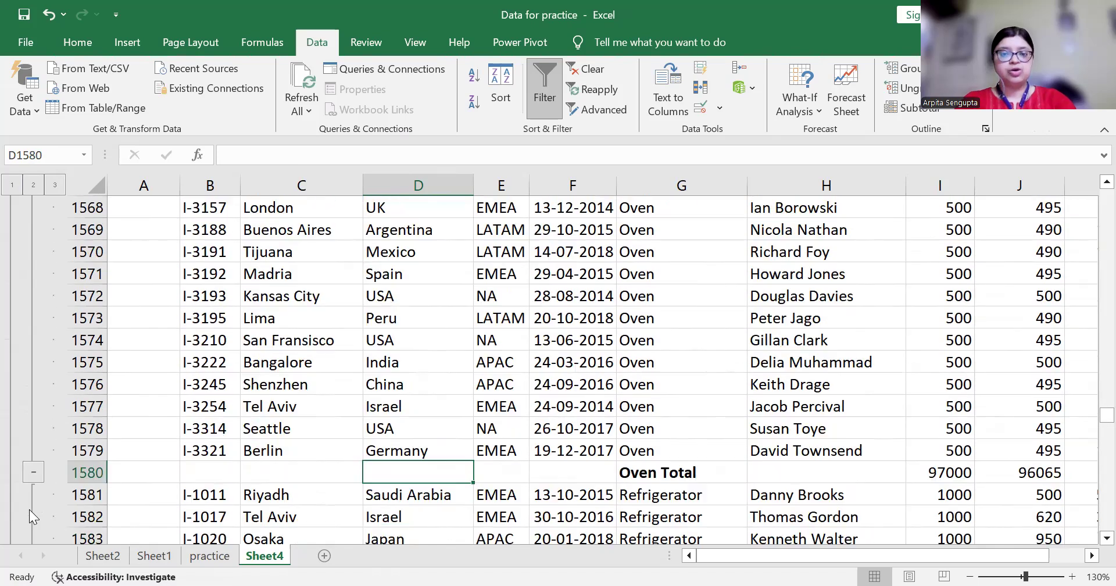
{"action": "scroll", "coordinate": [35, 472], "scroll_direction": "down", "scroll_amount": 4}
{"action": "key", "text": "Down"}
{"action": "key", "text": "ctrl+Down"}
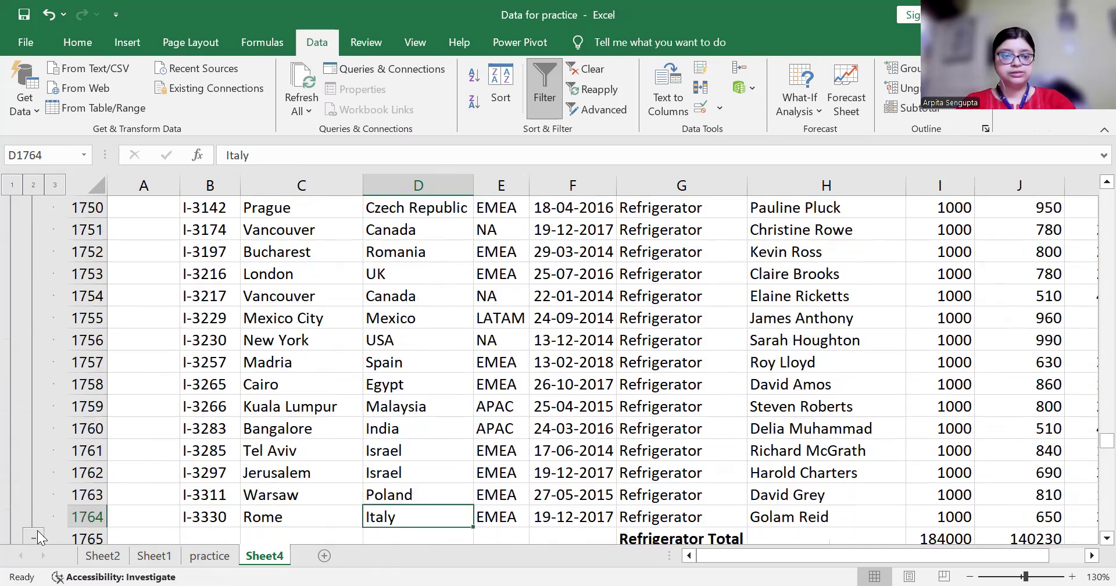
Collapse the Refrigerator rows and move past Toaster, Vacuum Cleaner and Washing Machine totals to the Grand Total
{"action": "left_click", "coordinate": [38, 530]}
{"action": "key", "text": "Down"}
{"action": "key", "text": "Down"}
{"action": "key", "text": "Down"}
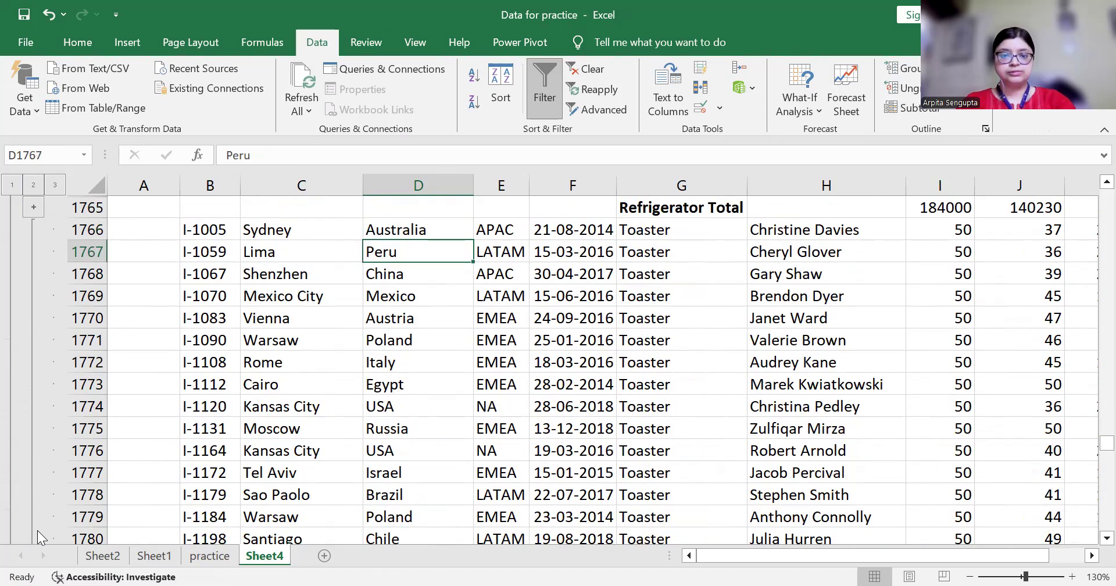
{"action": "key", "text": "ctrl+Down"}
{"action": "key", "text": "Down"}
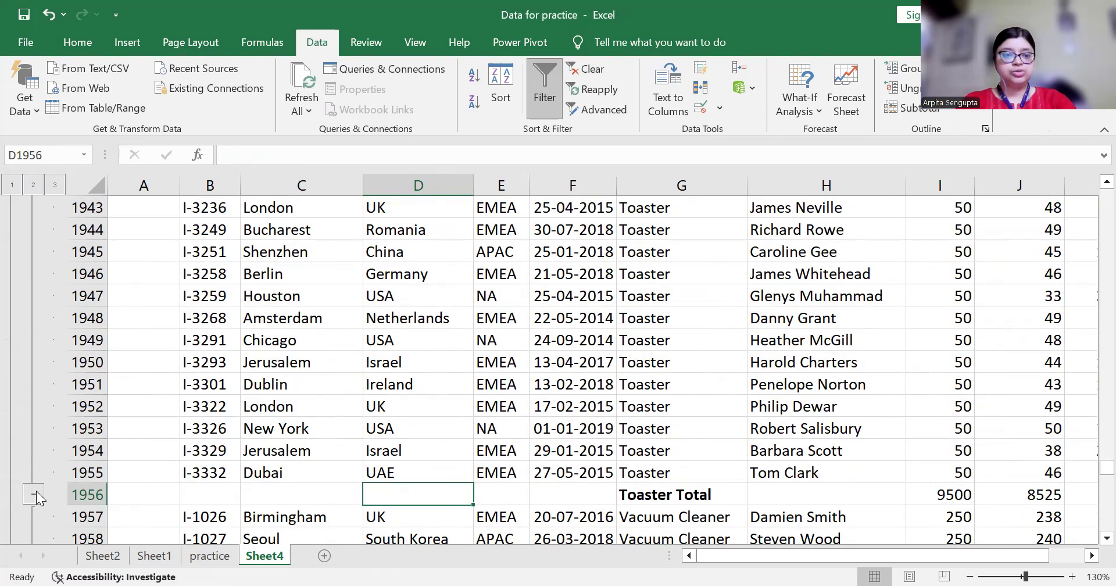
{"action": "key", "text": "Down"}
{"action": "key", "text": "ctrl+Down"}
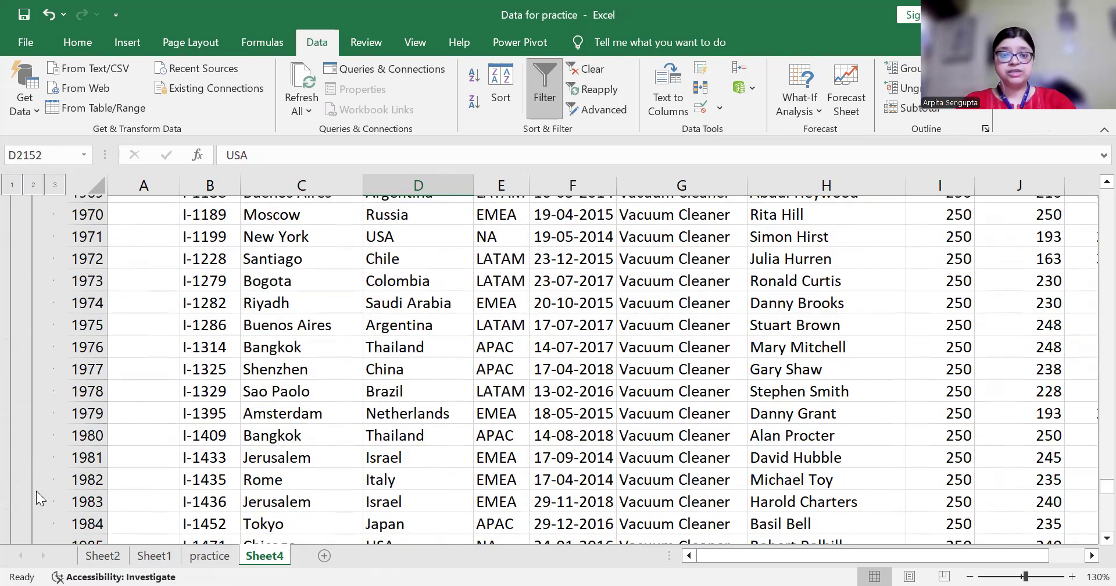
{"action": "key", "text": "ctrl+Down"}
{"action": "key", "text": "Up"}
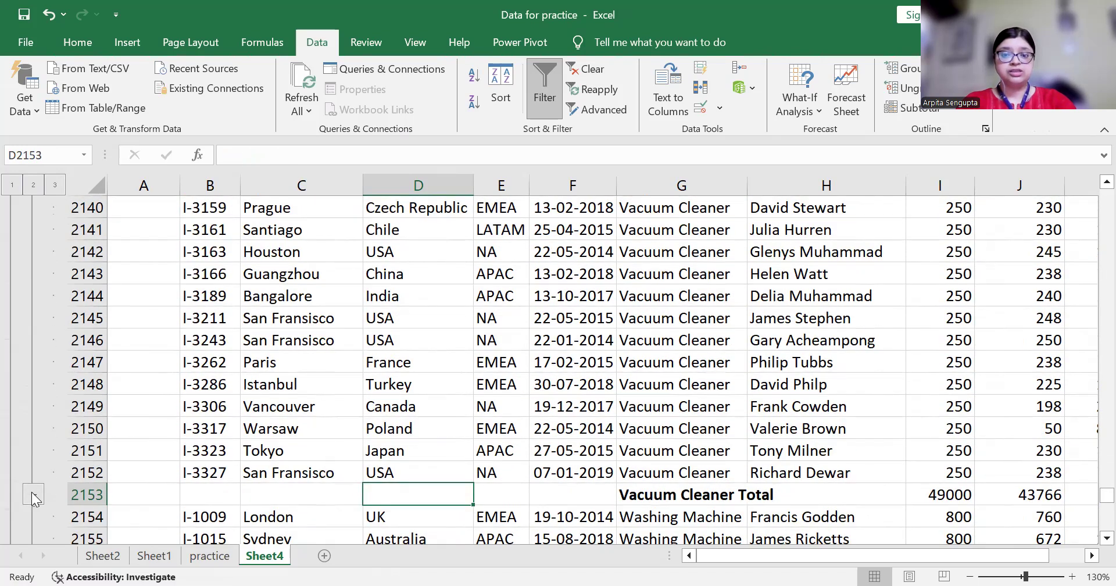
{"action": "key", "text": "ctrl+Down"}
{"action": "key", "text": "ctrl+Down"}
{"action": "key", "text": "Down"}
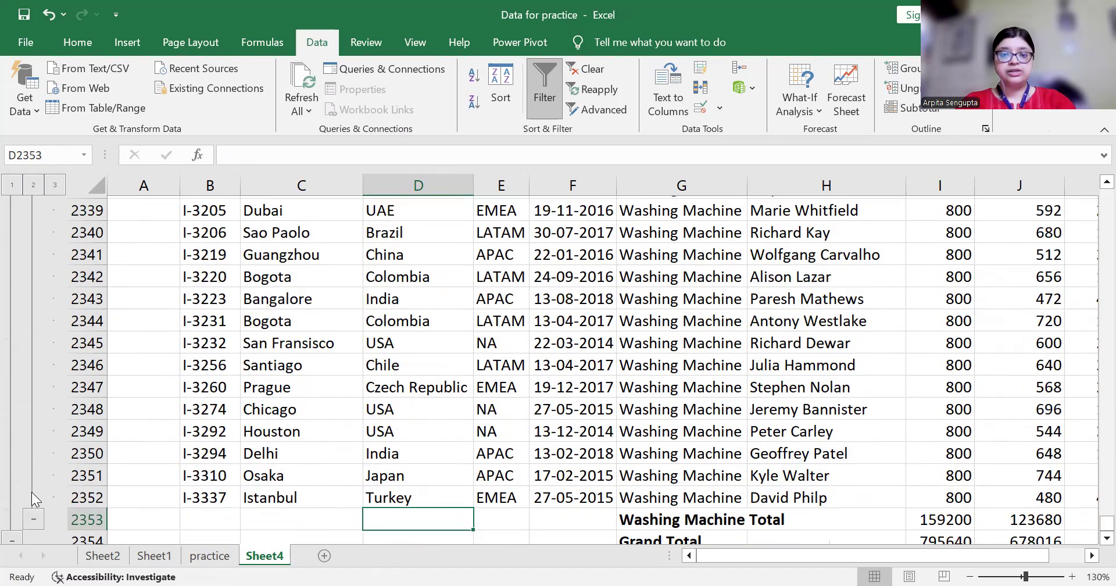
{"action": "scroll", "coordinate": [31, 492], "scroll_direction": "down", "scroll_amount": 5}
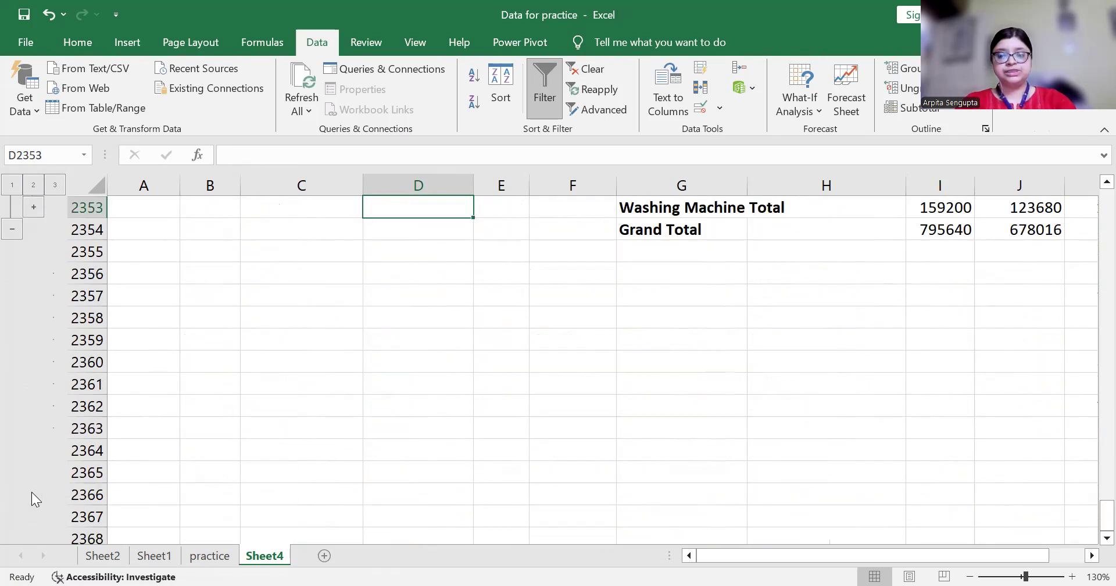
{"action": "key", "text": "Up"}
{"action": "key", "text": "Up"}
{"action": "key", "text": "Up"}
{"action": "key", "text": "Up"}
{"action": "key", "text": "Up"}
{"action": "key", "text": "Up"}
{"action": "key", "text": "Up"}
{"action": "key", "text": "Up"}
{"action": "key", "text": "Up"}
{"action": "key", "text": "Up"}
{"action": "key", "text": "Up"}
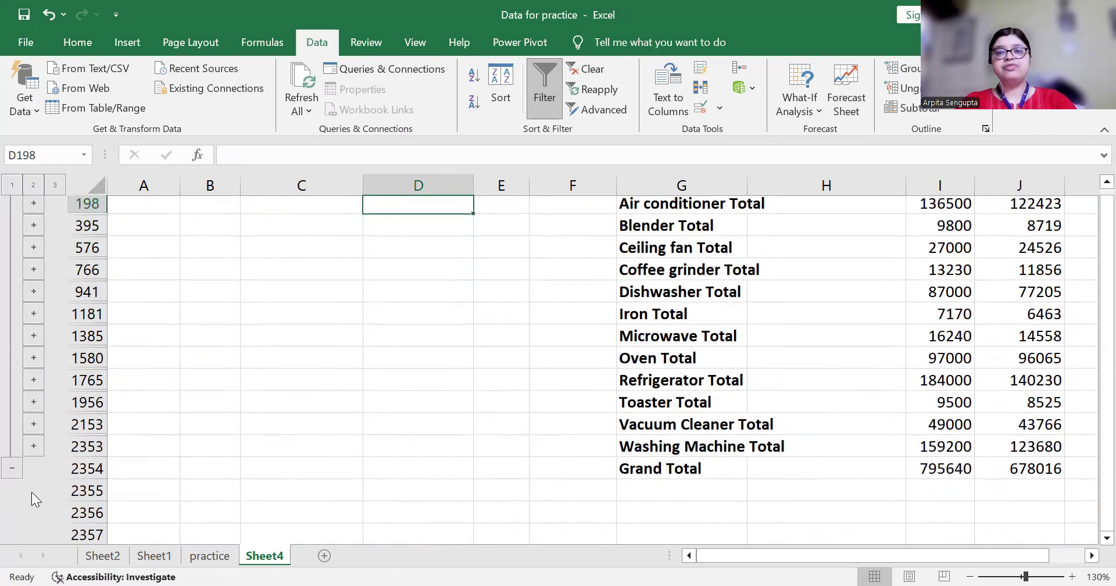
{"action": "key", "text": "Up"}
{"action": "key", "text": "Down"}
{"action": "key", "text": "Right"}
{"action": "key", "text": "Right"}
{"action": "key", "text": "Right"}
{"action": "key", "text": "Up"}
{"action": "key", "text": "Down"}
{"action": "key", "text": "Right"}
{"action": "key", "text": "Right"}
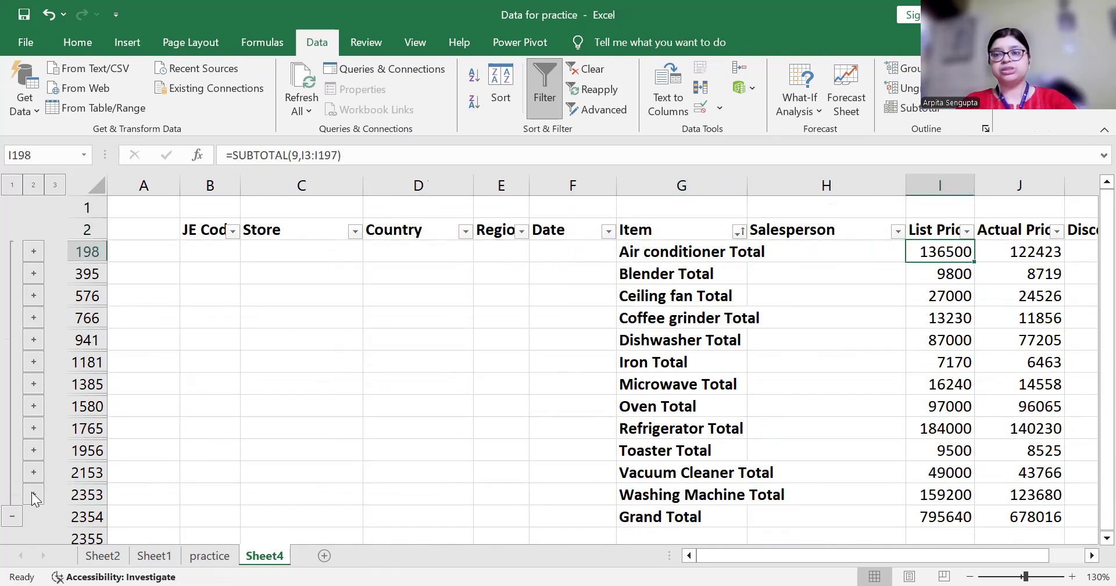
{"action": "key", "text": "Left"}
{"action": "key", "text": "Left"}
{"action": "key", "text": "Down"}
{"action": "key", "text": "Down"}
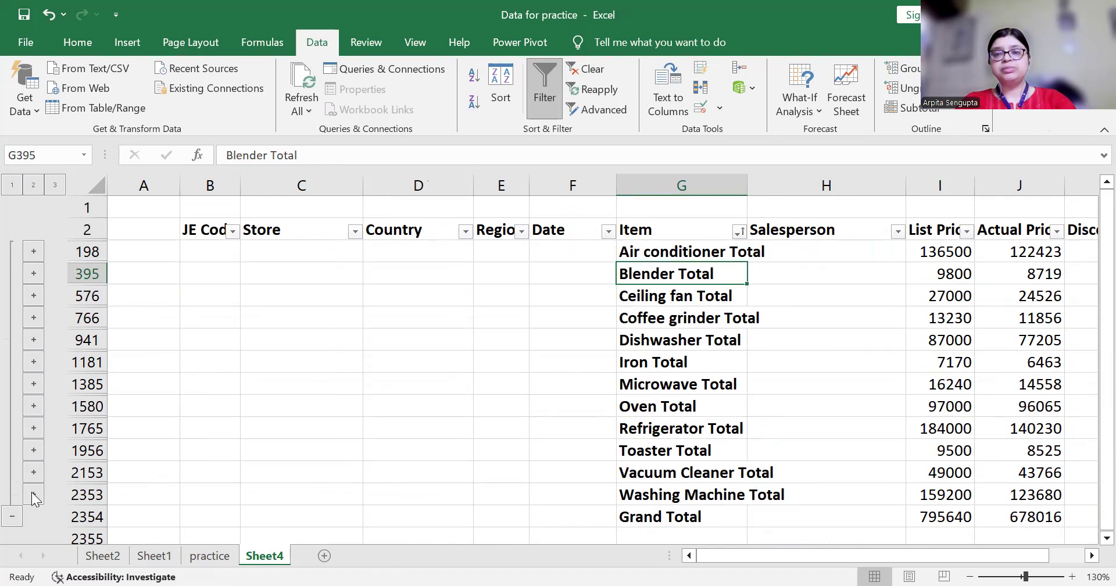
{"action": "key", "text": "Down"}
{"action": "key", "text": "Down"}
{"action": "key", "text": "Down"}
{"action": "key", "text": "Down"}
{"action": "key", "text": "Down"}
{"action": "key", "text": "Down"}
{"action": "key", "text": "Down"}
{"action": "key", "text": "Down"}
{"action": "key", "text": "Down"}
{"action": "key", "text": "Down"}
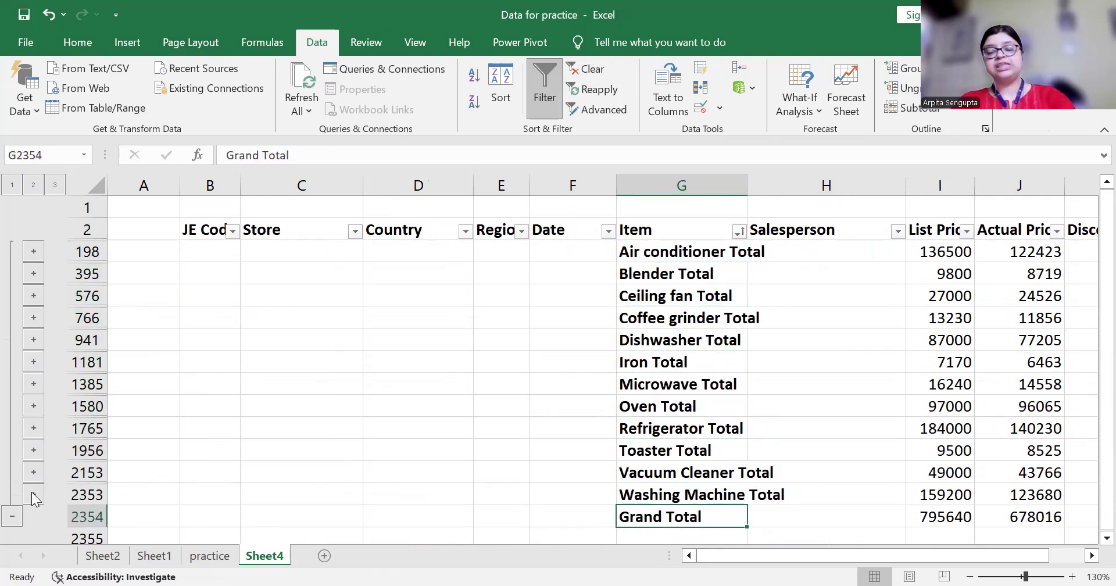
{"action": "key", "text": "Up"}
{"action": "key", "text": "Down"}
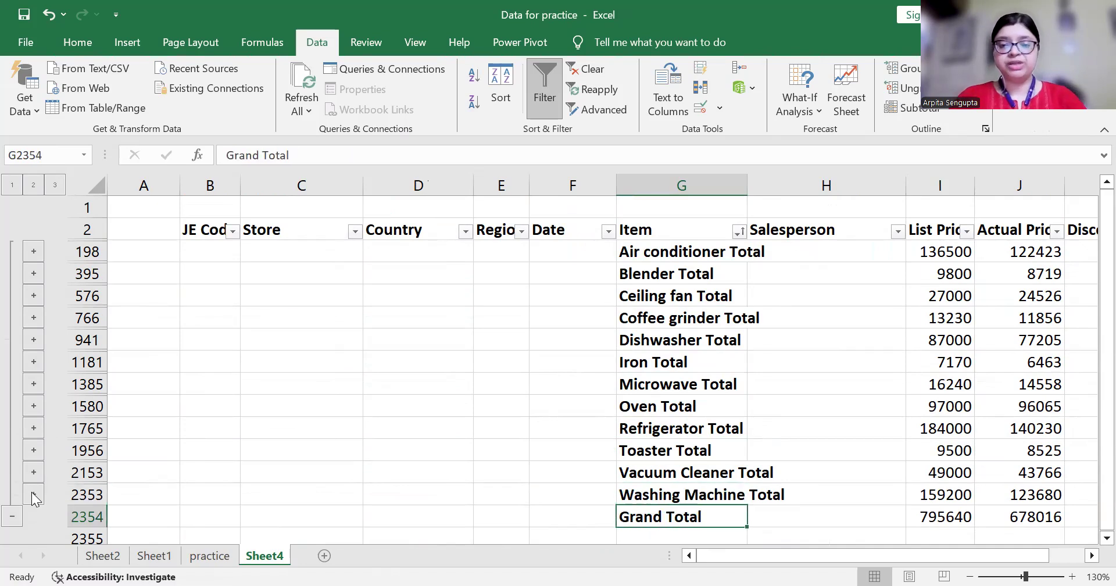
{"action": "key", "text": "Right"}
{"action": "key", "text": "Right"}
{"action": "key", "text": "Right"}
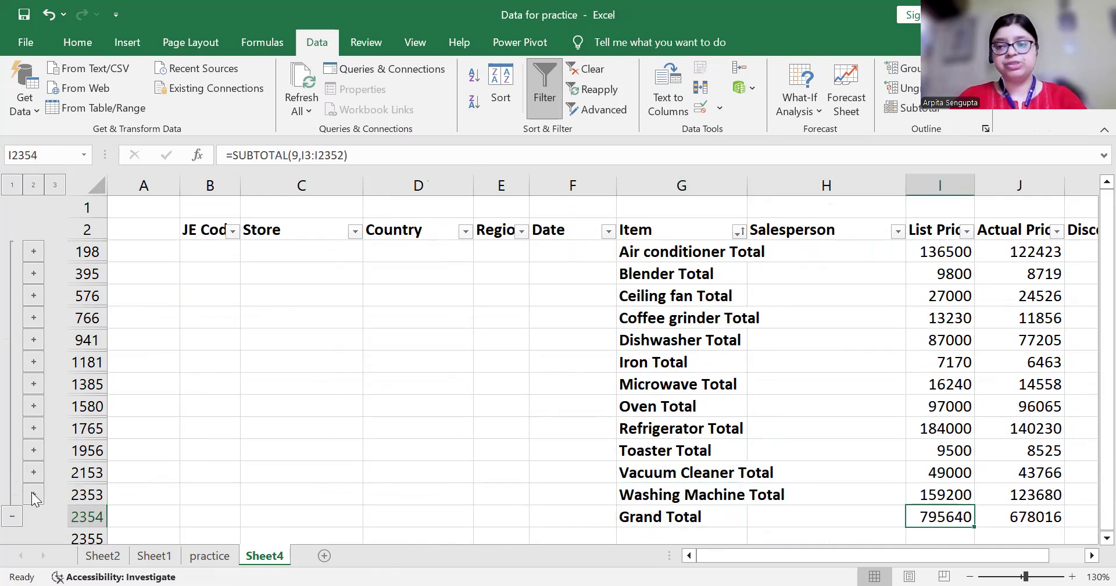
{"action": "key", "text": "Left"}
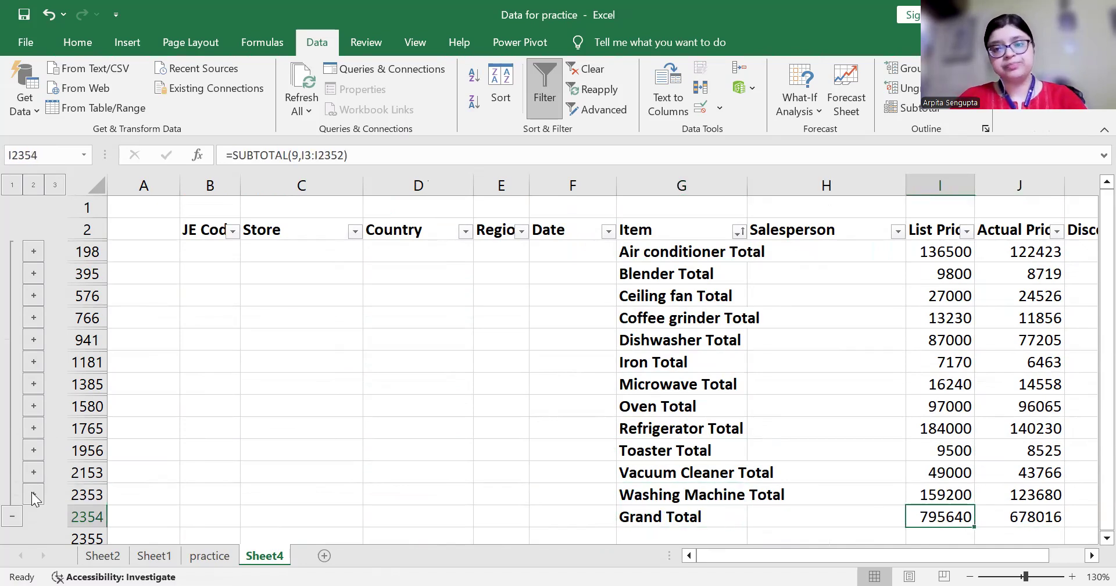
{"action": "key", "text": "Right"}
{"action": "key", "text": "Left"}
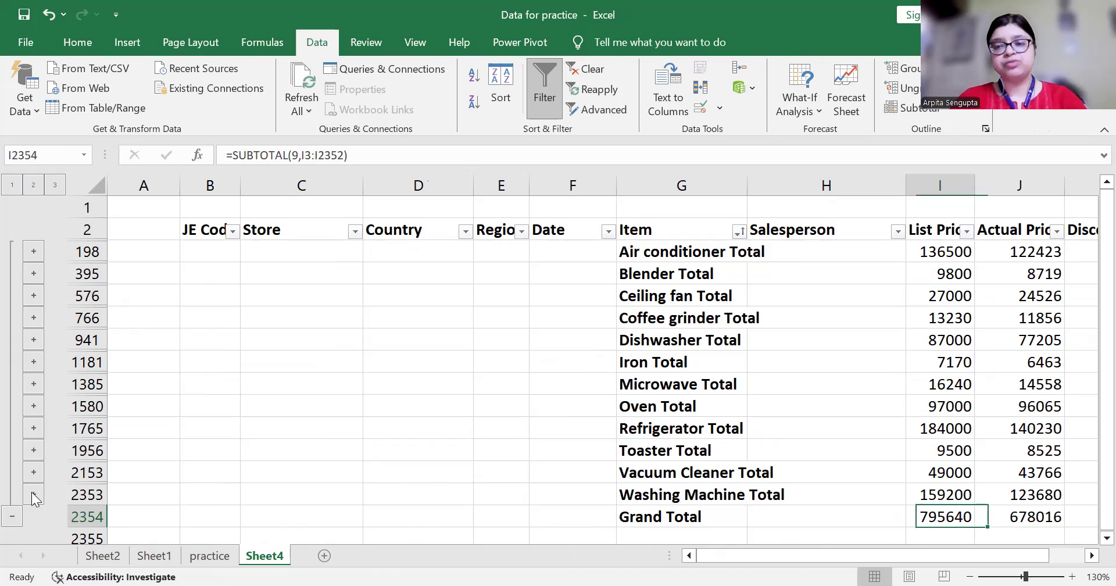
{"action": "key", "text": "Right"}
{"action": "key", "text": "Right"}
{"action": "key", "text": "Left"}
{"action": "key", "text": "Left"}
{"action": "key", "text": "Left"}
{"action": "key", "text": "Left"}
{"action": "key", "text": "Left"}
{"action": "key", "text": "Left"}
{"action": "key", "text": "Left"}
{"action": "key", "text": "Left"}
{"action": "key", "text": "Left"}
{"action": "key", "text": "Left"}
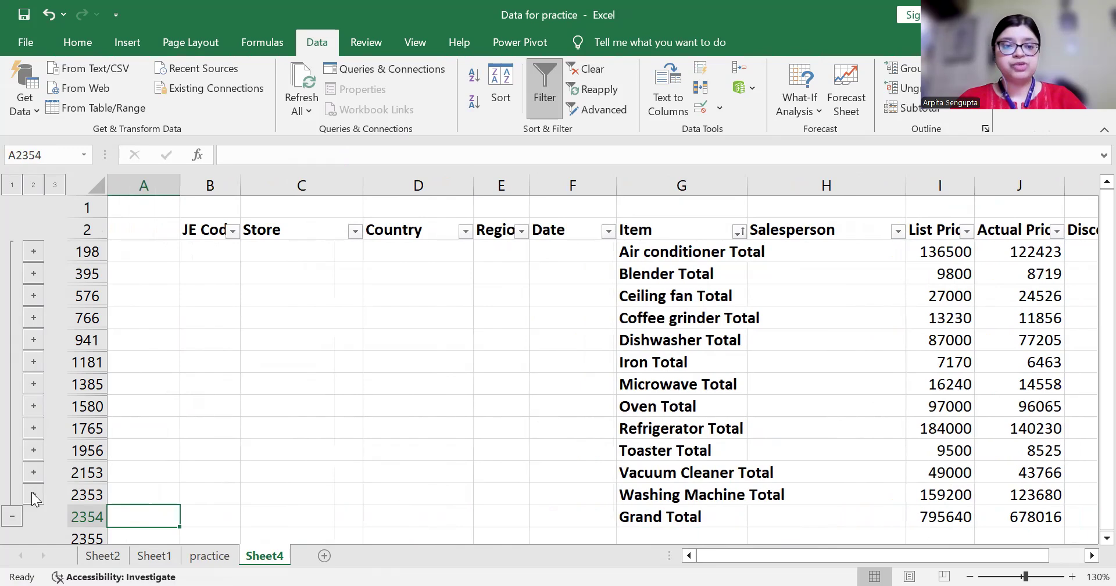
Expand the Washing Machine detail rows and return to the header row at the top
{"action": "left_click", "coordinate": [33, 494]}
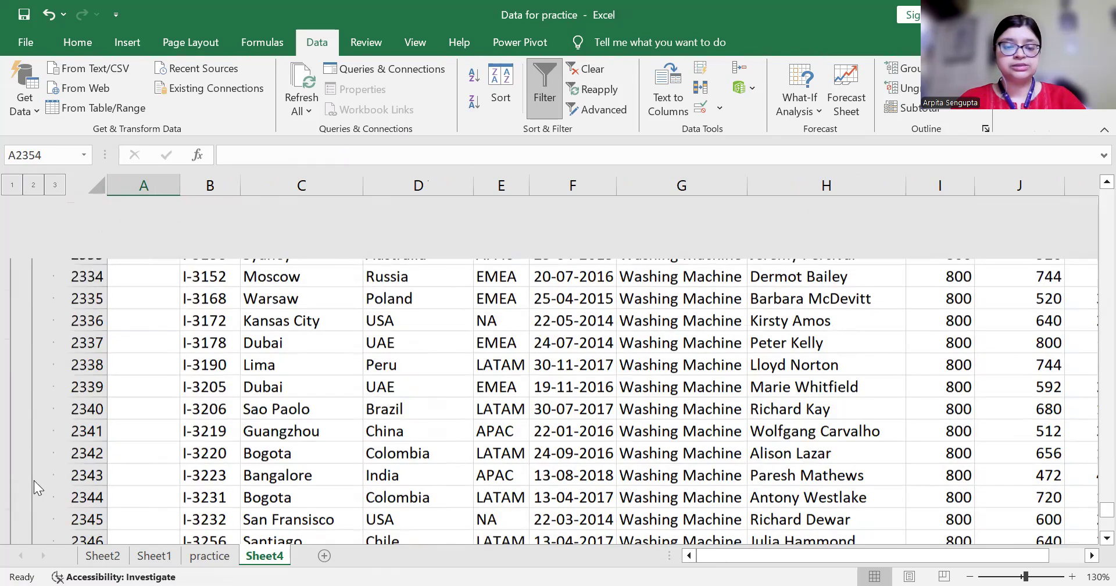
{"action": "key", "text": "Up"}
{"action": "key", "text": "Up"}
{"action": "key", "text": "Up"}
{"action": "key", "text": "Up"}
{"action": "key", "text": "Up"}
{"action": "key", "text": "Up"}
{"action": "key", "text": "Up"}
{"action": "key", "text": "Up"}
{"action": "key", "text": "Up"}
{"action": "key", "text": "Up"}
{"action": "key", "text": "Up"}
{"action": "key", "text": "Up"}
{"action": "key", "text": "Up"}
{"action": "key", "text": "Up"}
{"action": "key", "text": "Up"}
{"action": "key", "text": "Up"}
{"action": "key", "text": "Page_Up"}
{"action": "key", "text": "Page_Up"}
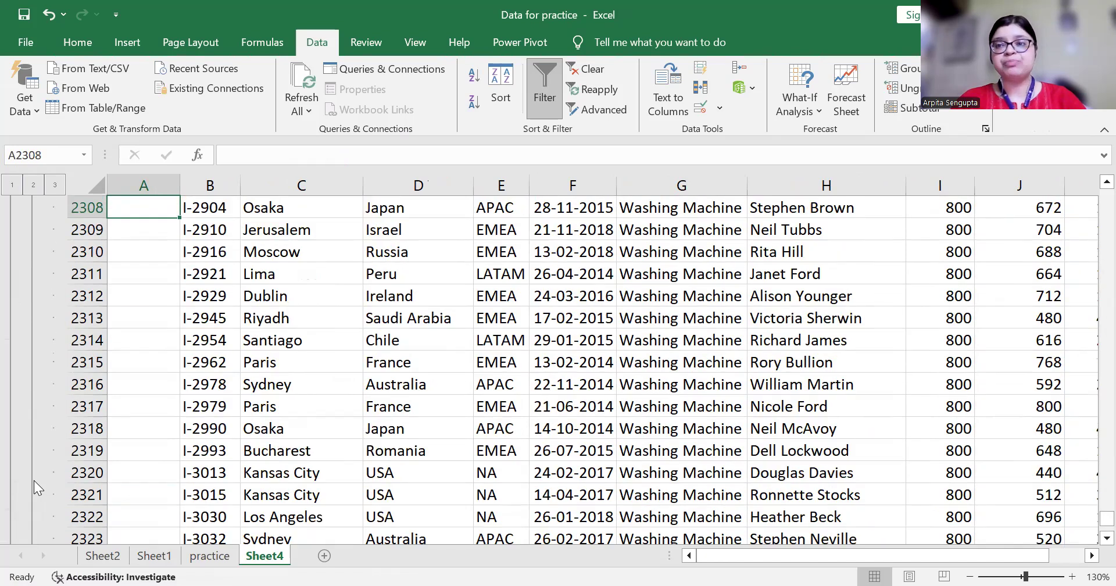
{"action": "key", "text": "Page_Up"}
{"action": "key", "text": "Right"}
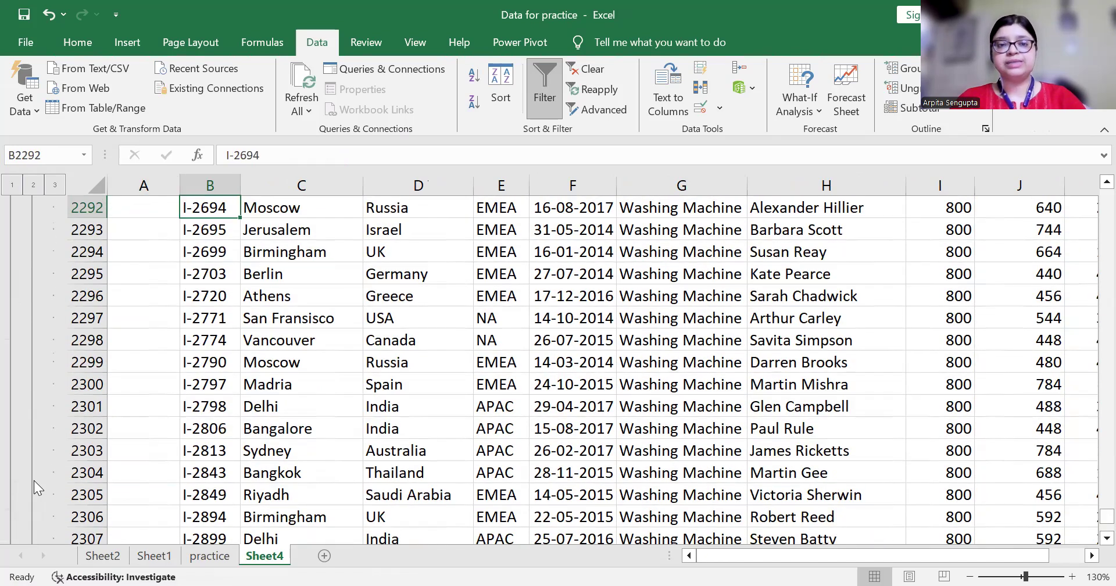
{"action": "key", "text": "ctrl+Up"}
{"action": "key", "text": "ctrl+Up"}
{"action": "key", "text": "ctrl+Up"}
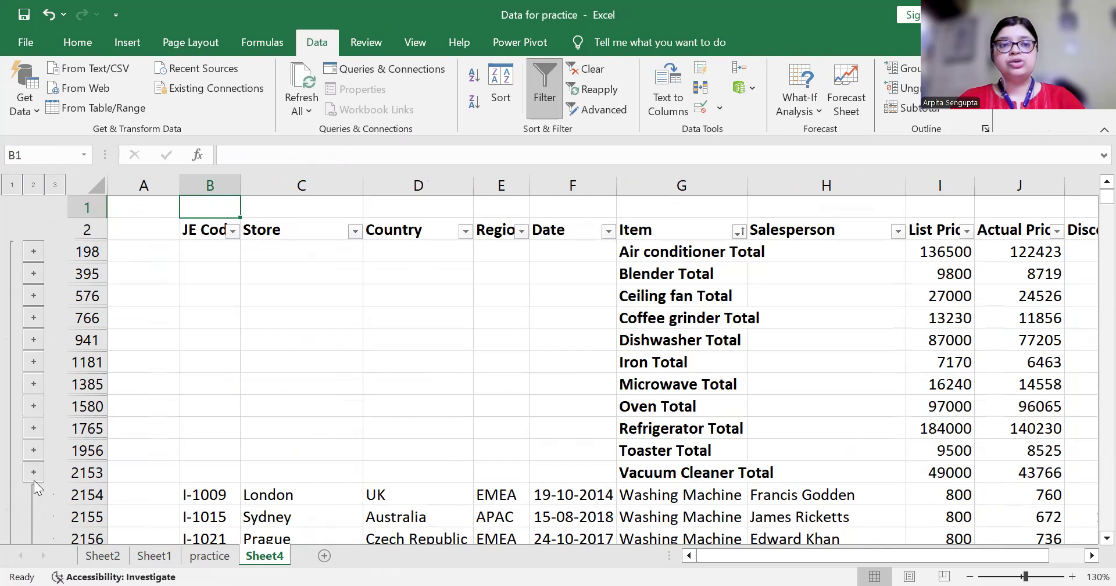
{"action": "key", "text": "Down"}
{"action": "key", "text": "Left"}
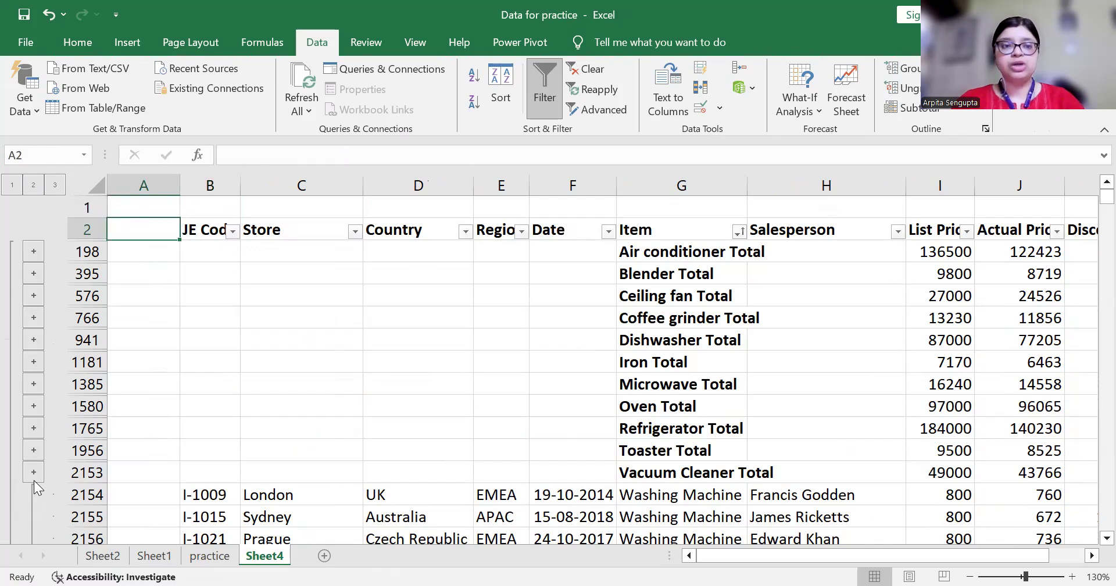
Expand the Air conditioner, Blender, Ceiling fan and Dishwasher detail rows
{"action": "left_click", "coordinate": [34, 251]}
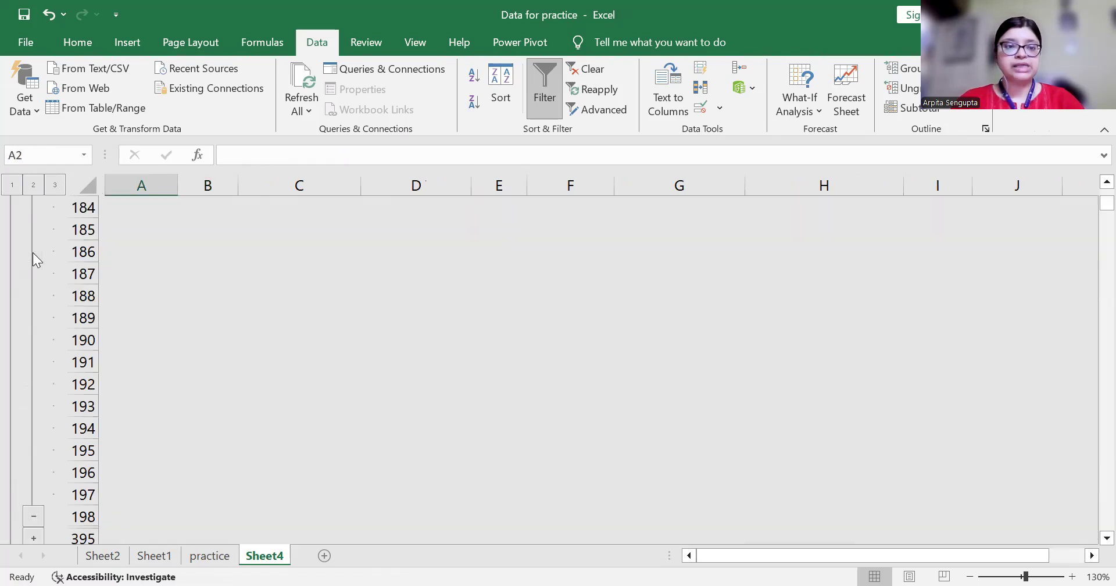
{"action": "key", "text": "Down"}
{"action": "key", "text": "ctrl+Down"}
{"action": "key", "text": "Down"}
{"action": "key", "text": "Down"}
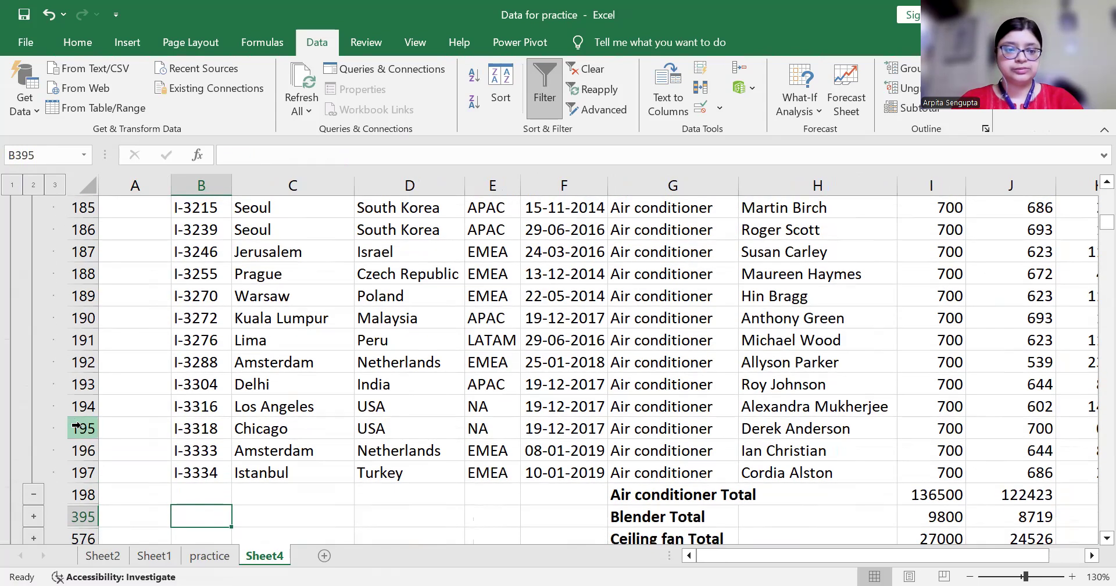
{"action": "left_click", "coordinate": [34, 523]}
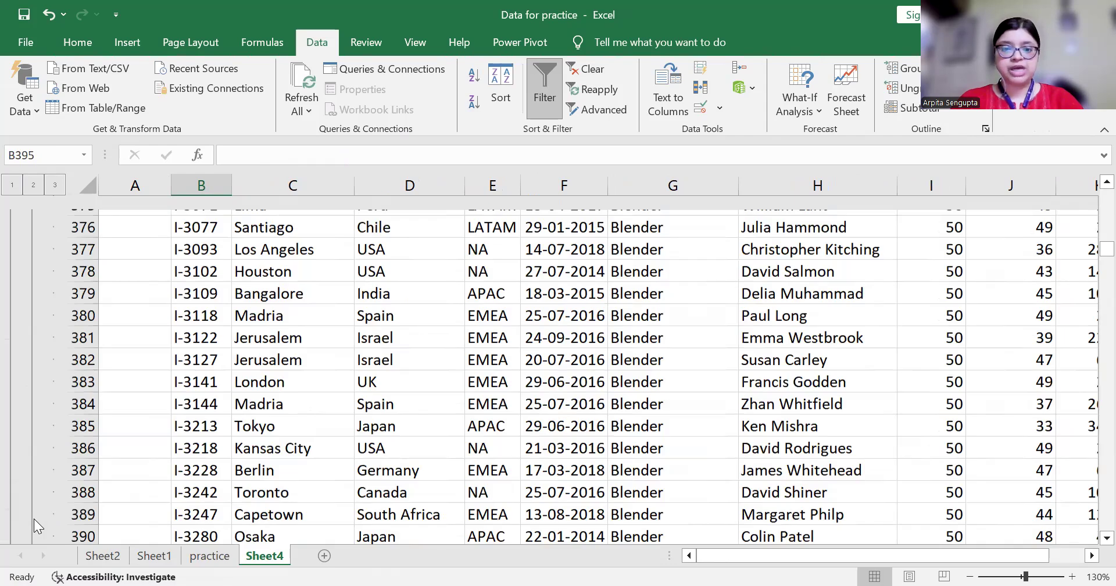
{"action": "key", "text": "Down"}
{"action": "key", "text": "Down"}
{"action": "key", "text": "Down"}
{"action": "key", "text": "Down"}
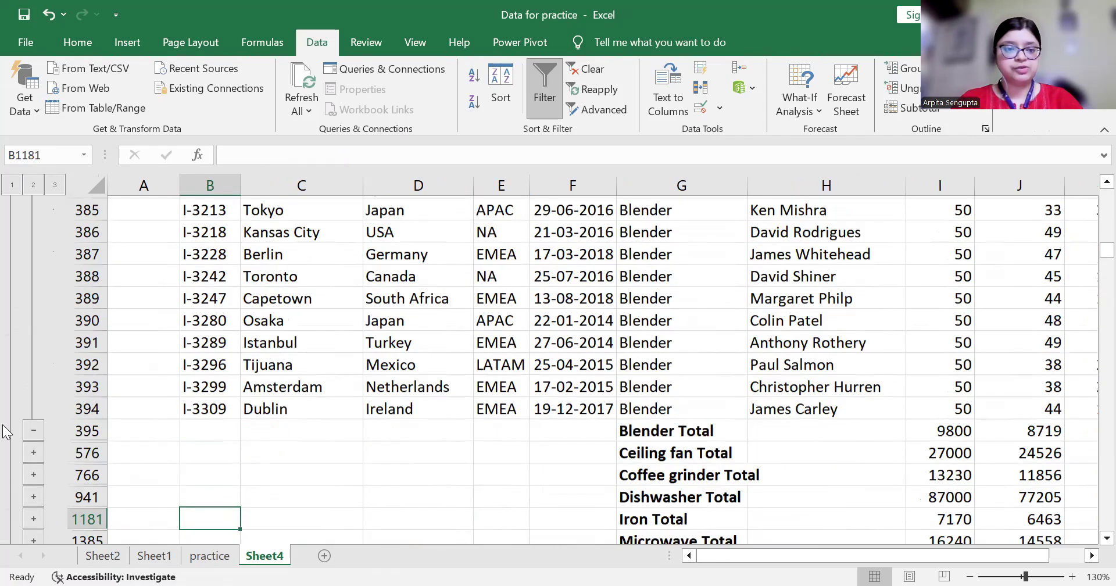
{"action": "key", "text": "Down"}
{"action": "left_click", "coordinate": [37, 429]}
{"action": "key", "text": "Down"}
{"action": "key", "text": "Down"}
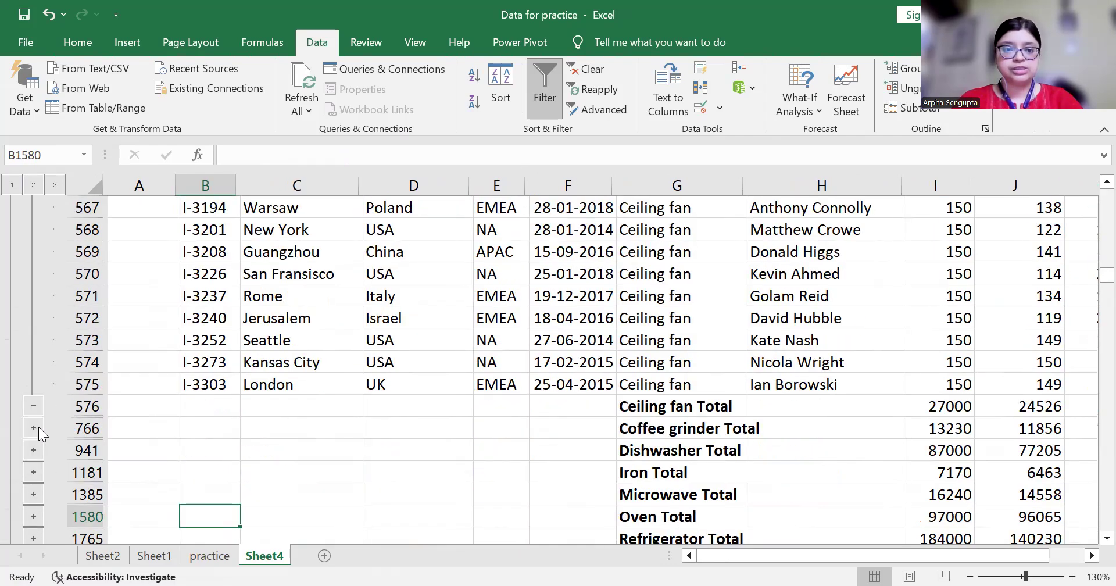
{"action": "left_click", "coordinate": [38, 428]}
Expand the Iron and Microwave detail rows
{"action": "key", "text": "ctrl+Up"}
{"action": "key", "text": "ctrl+Up"}
{"action": "key", "text": "Up"}
{"action": "key", "text": "Up"}
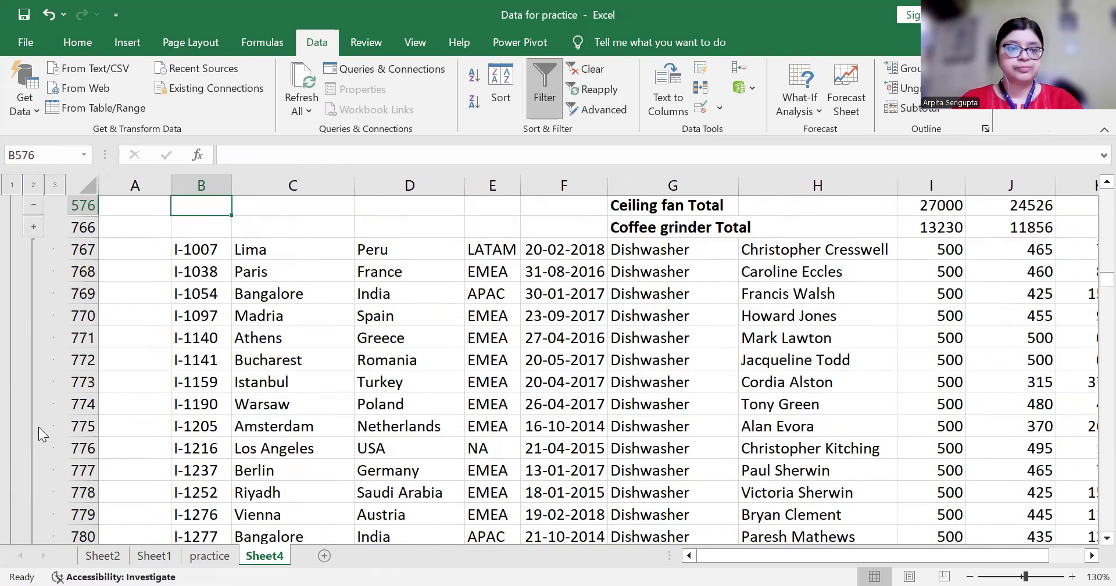
{"action": "scroll", "coordinate": [33, 229], "scroll_direction": "down", "scroll_amount": 20}
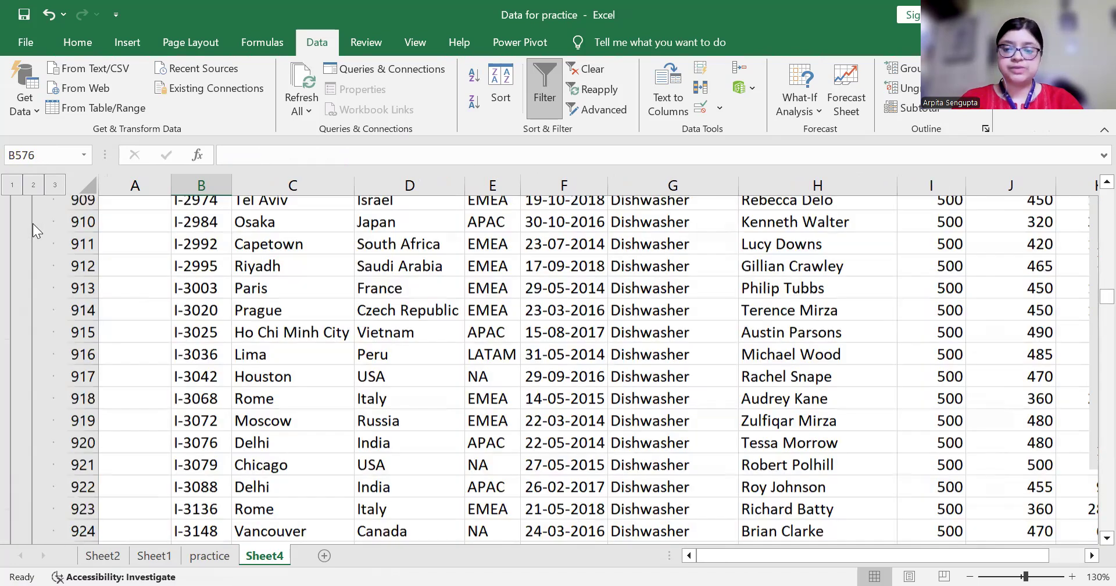
{"action": "key", "text": "Down"}
{"action": "key", "text": "Down"}
{"action": "key", "text": "Down"}
{"action": "key", "text": "ctrl+Down"}
{"action": "key", "text": "Down"}
{"action": "key", "text": "Down"}
{"action": "key", "text": "Down"}
{"action": "key", "text": "Down"}
{"action": "key", "text": "Down"}
{"action": "key", "text": "Down"}
{"action": "key", "text": "Down"}
{"action": "key", "text": "Down"}
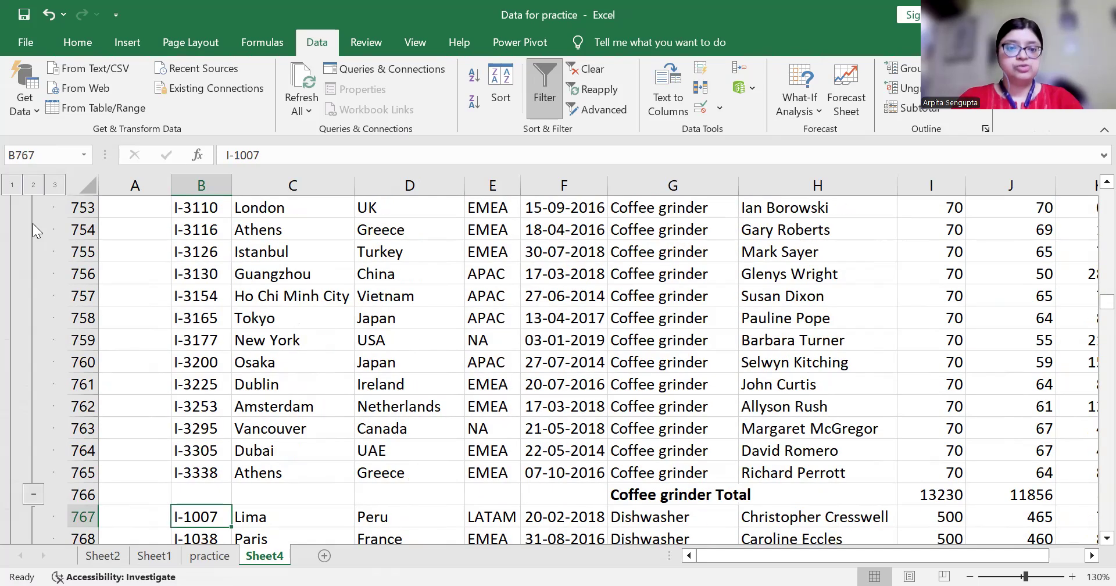
{"action": "key", "text": "ctrl+Down"}
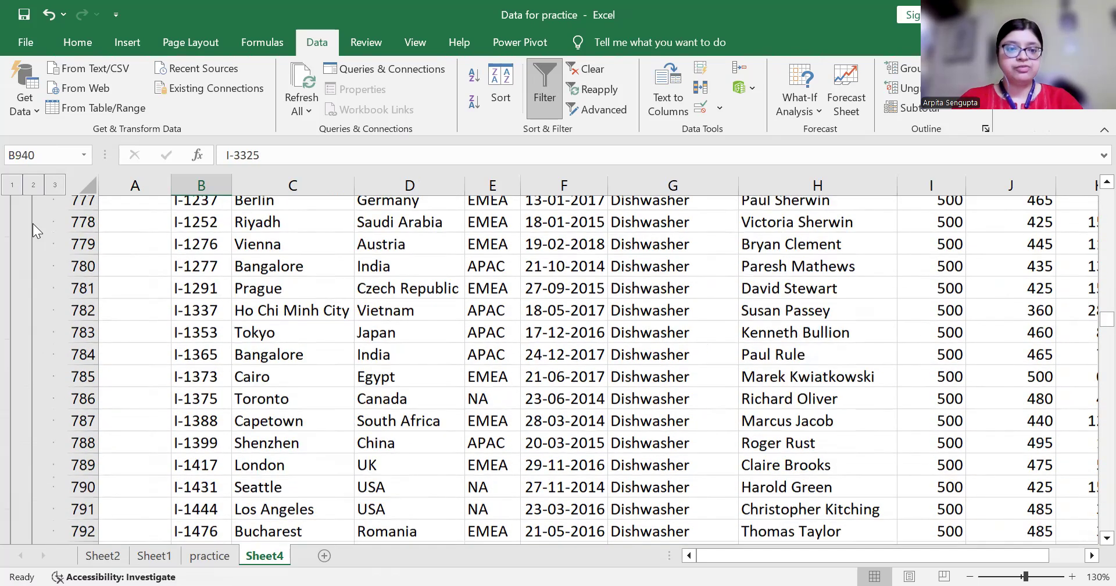
{"action": "key", "text": "Down"}
{"action": "key", "text": "Down"}
{"action": "key", "text": "Down"}
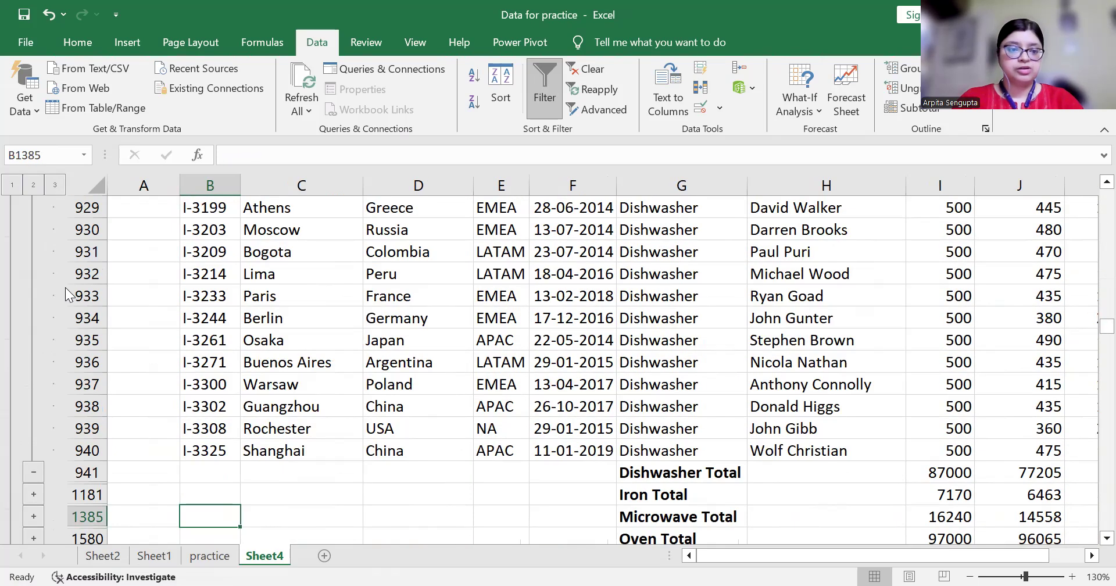
{"action": "left_click", "coordinate": [37, 493]}
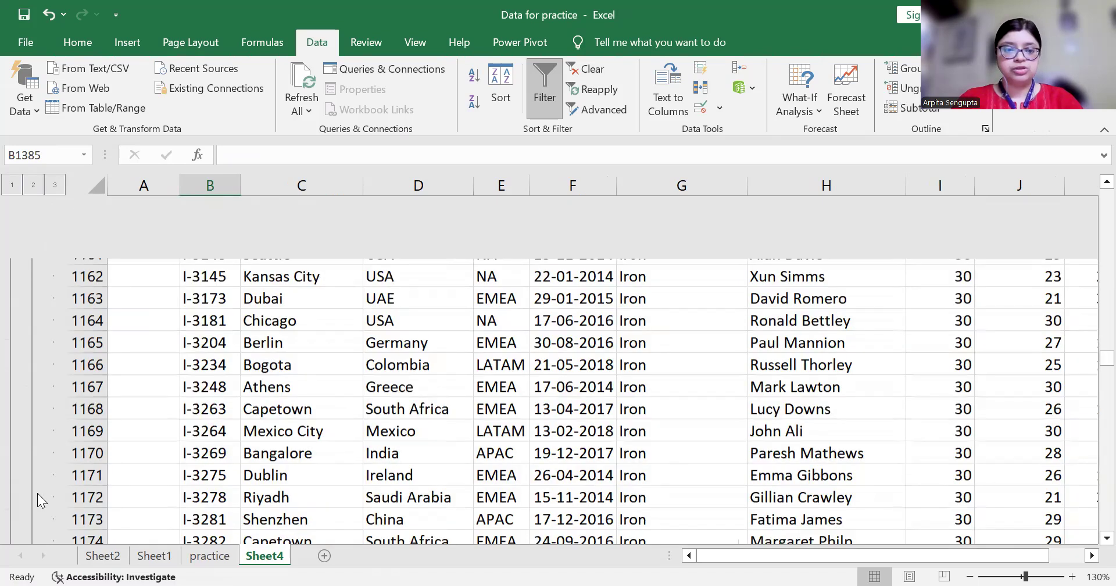
{"action": "key", "text": "ctrl+Down"}
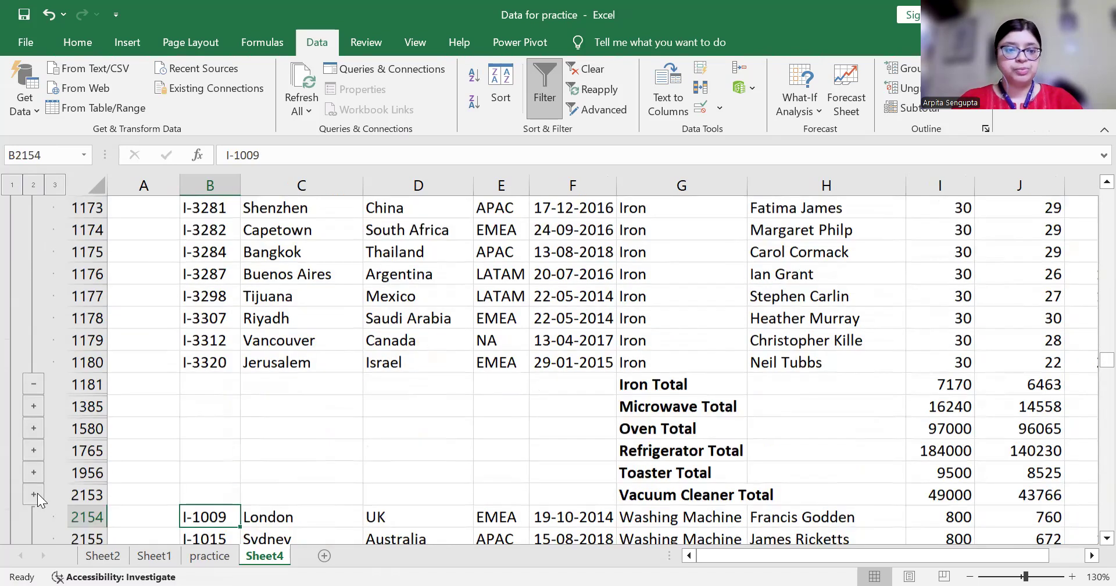
{"action": "left_click", "coordinate": [33, 406]}
Jump down the JE Code column block by block to find the groups still collapsed
{"action": "key", "text": "Left"}
{"action": "key", "text": "Down"}
{"action": "key", "text": "Down"}
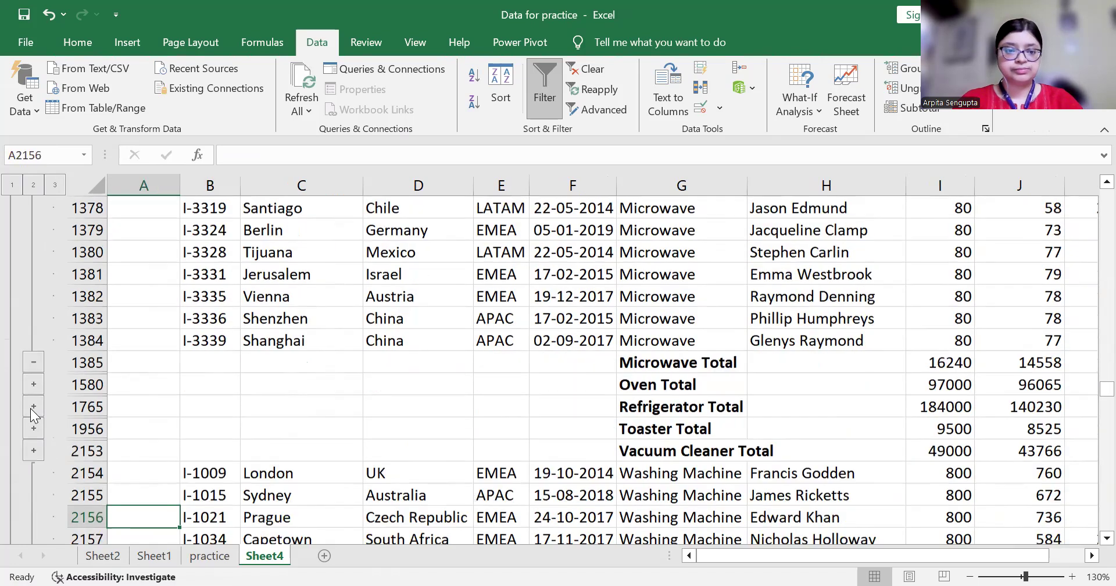
{"action": "key", "text": "ctrl+Down"}
{"action": "key", "text": "ctrl+Up"}
{"action": "key", "text": "Down"}
{"action": "key", "text": "Down"}
{"action": "key", "text": "Down"}
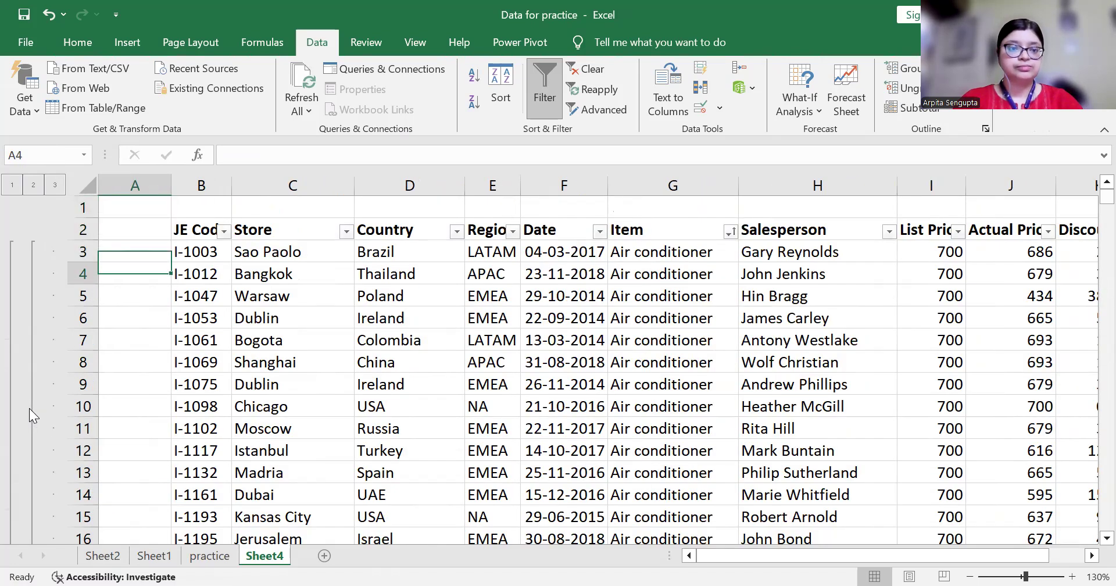
{"action": "key", "text": "Right"}
{"action": "key", "text": "ctrl+Down"}
{"action": "key", "text": "Down"}
{"action": "key", "text": "Down"}
{"action": "key", "text": "Down"}
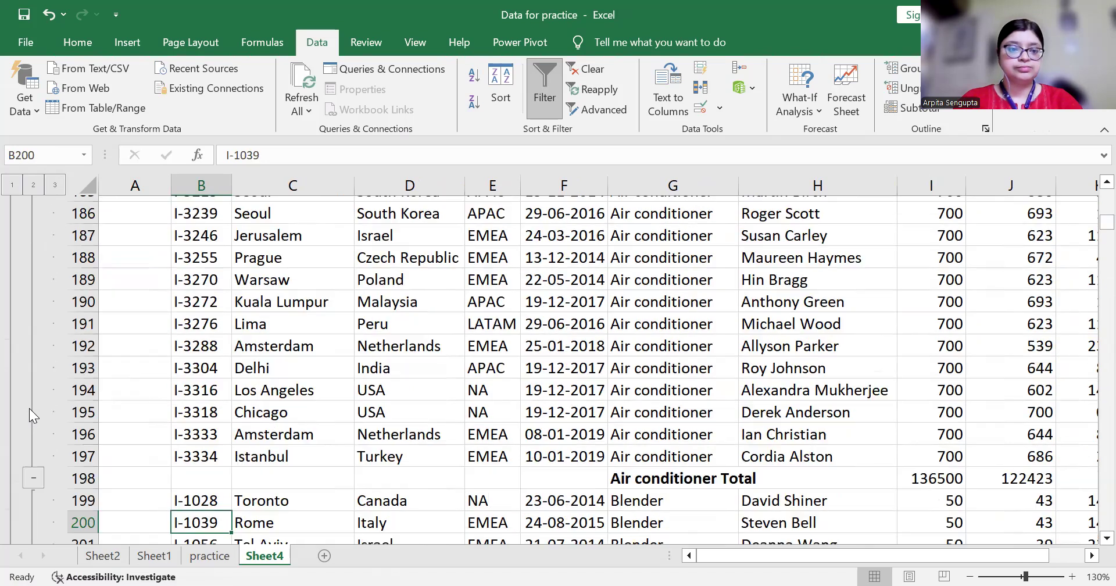
{"action": "key", "text": "ctrl+Down"}
{"action": "key", "text": "ctrl+Down"}
{"action": "key", "text": "ctrl+Down"}
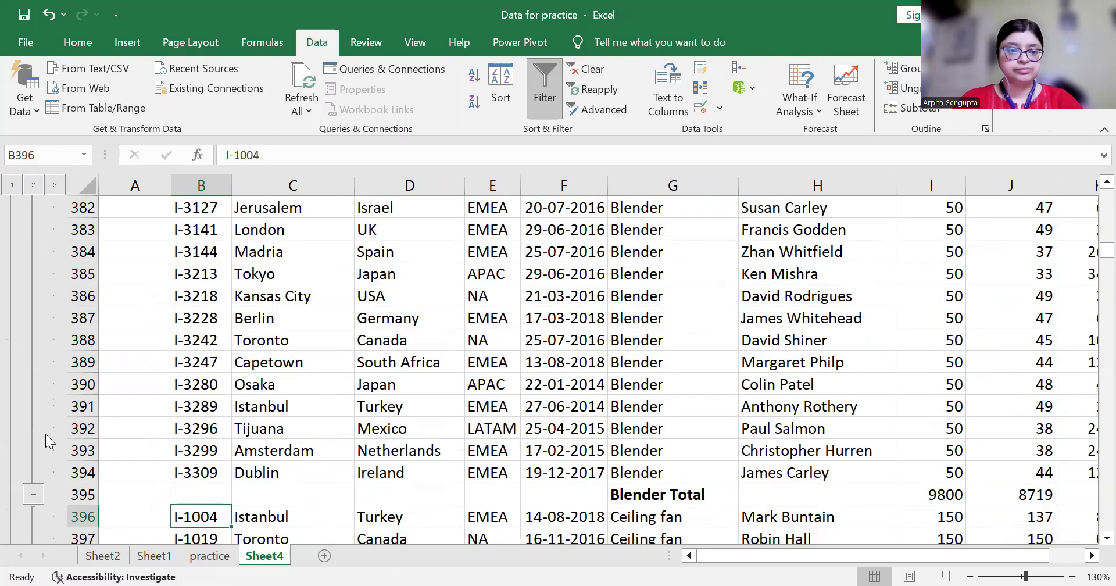
{"action": "key", "text": "ctrl+Down"}
{"action": "key", "text": "ctrl+Down"}
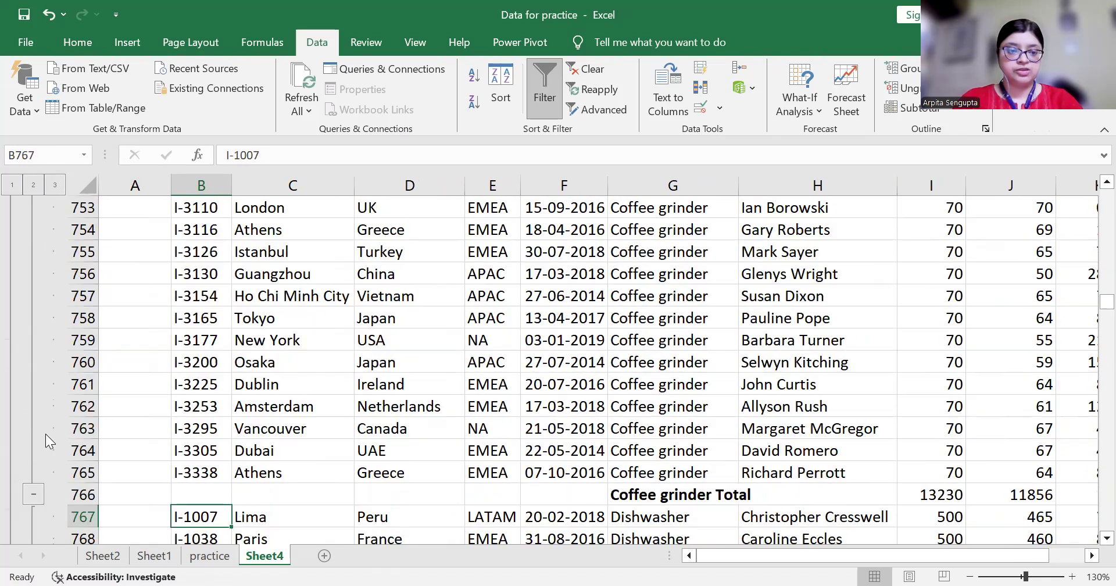
{"action": "key", "text": "ctrl+Down"}
{"action": "key", "text": "ctrl+Down"}
{"action": "key", "text": "ctrl+Down"}
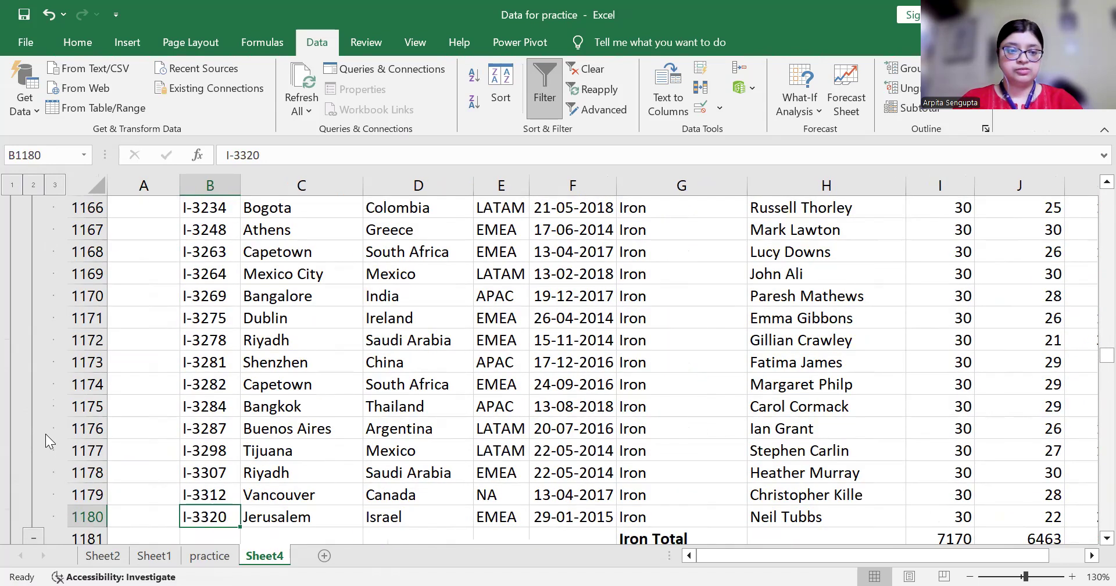
{"action": "key", "text": "ctrl+Down"}
{"action": "key", "text": "ctrl+Down"}
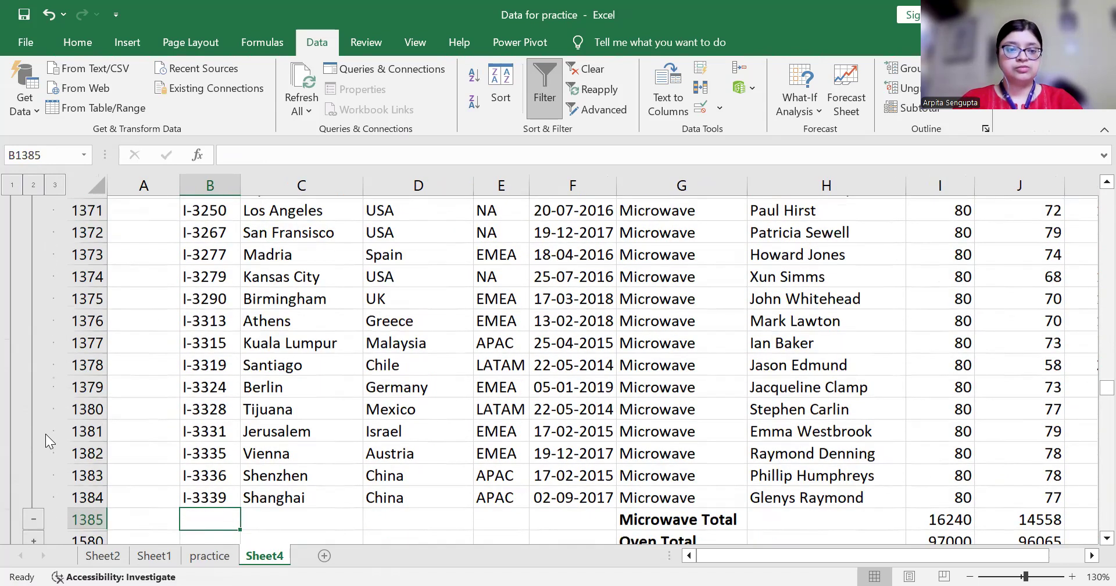
{"action": "key", "text": "ctrl+Down"}
Expand the Oven group and check the rows down to the Grand Total
{"action": "left_click", "coordinate": [40, 430]}
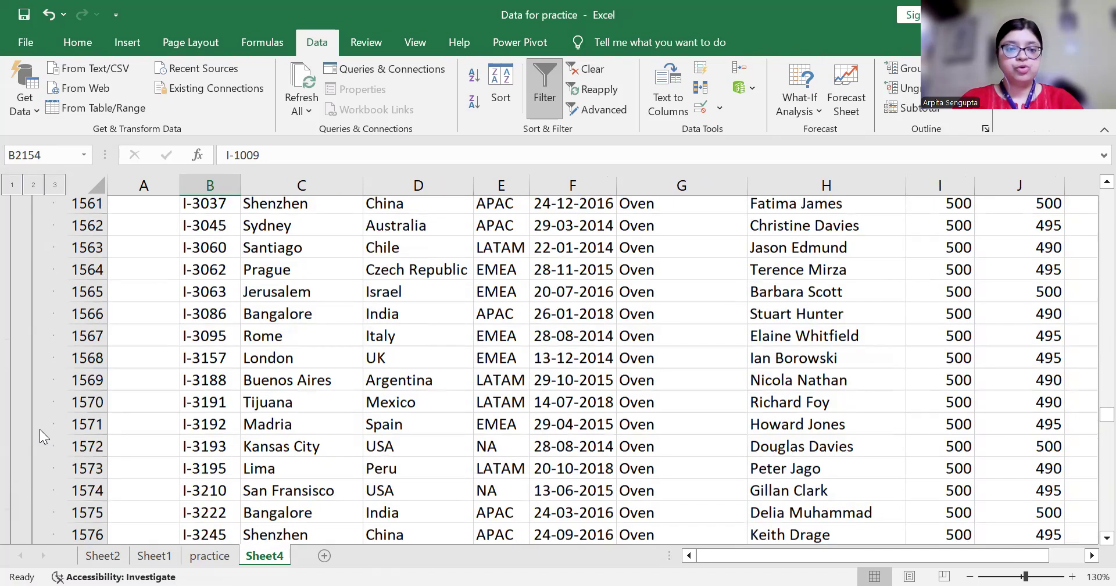
{"action": "key", "text": "Down"}
{"action": "key", "text": "ctrl+Down"}
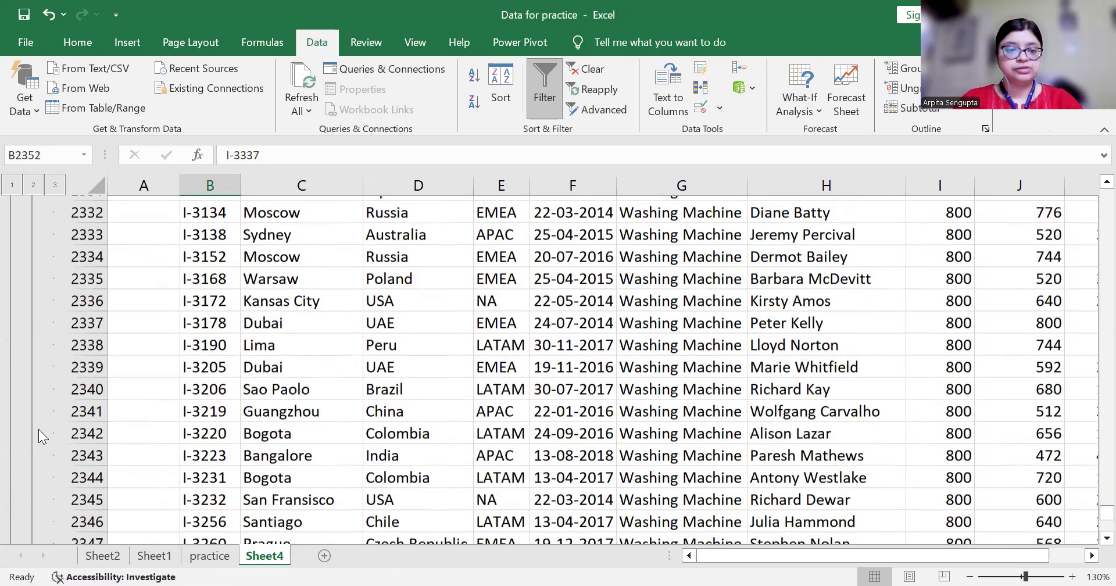
{"action": "key", "text": "Down"}
{"action": "key", "text": "Down"}
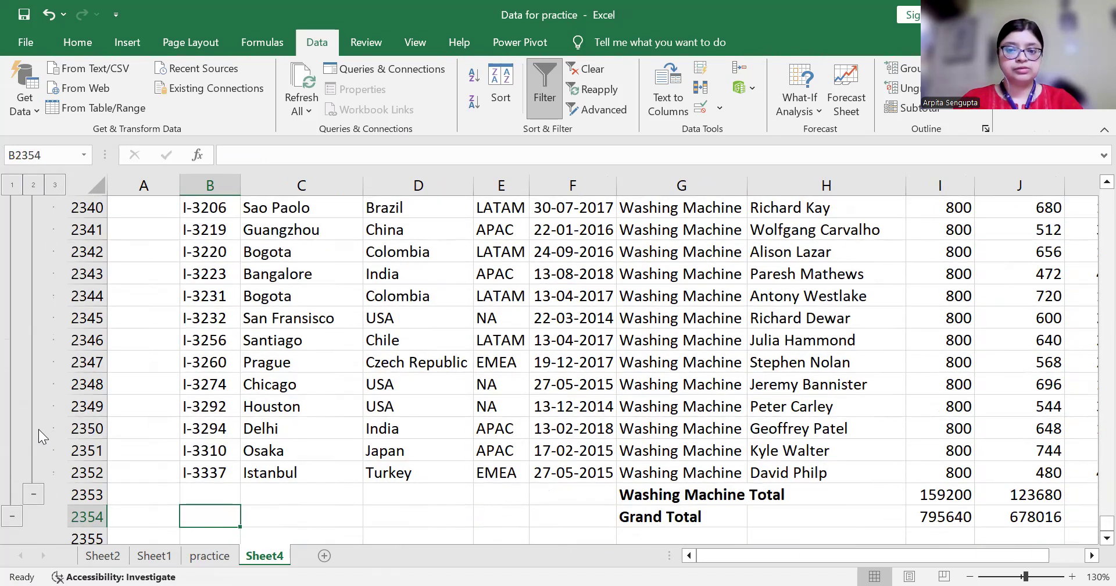
{"action": "key", "text": "Down"}
{"action": "key", "text": "Up"}
{"action": "key", "text": "Up"}
{"action": "key", "text": "ctrl+Up"}
{"action": "key", "text": "ctrl+Up"}
{"action": "key", "text": "Up"}
{"action": "key", "text": "Up"}
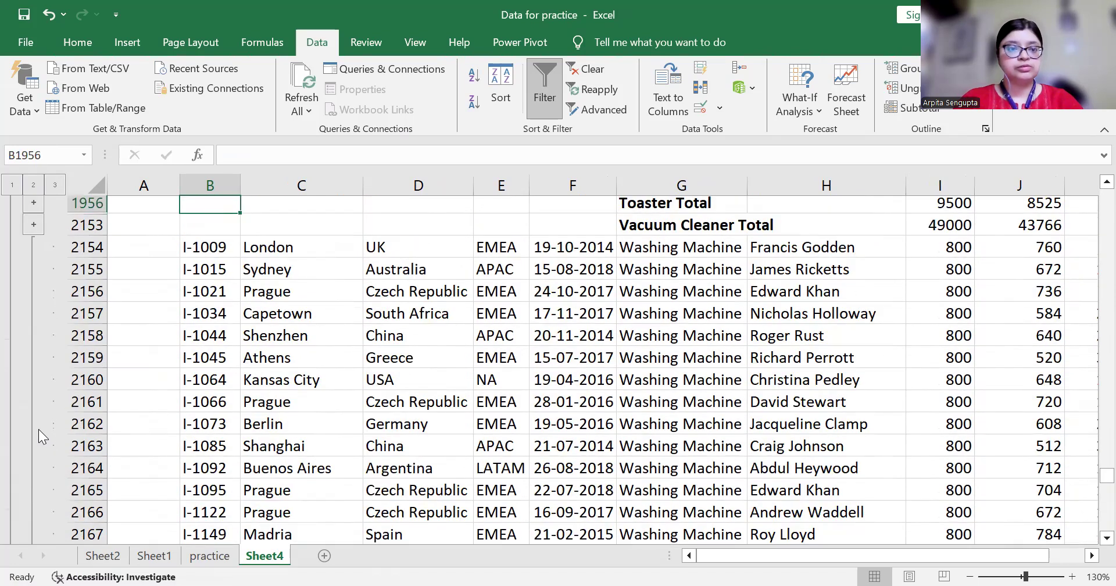
{"action": "key", "text": "Up"}
{"action": "key", "text": "Up"}
{"action": "key", "text": "Up"}
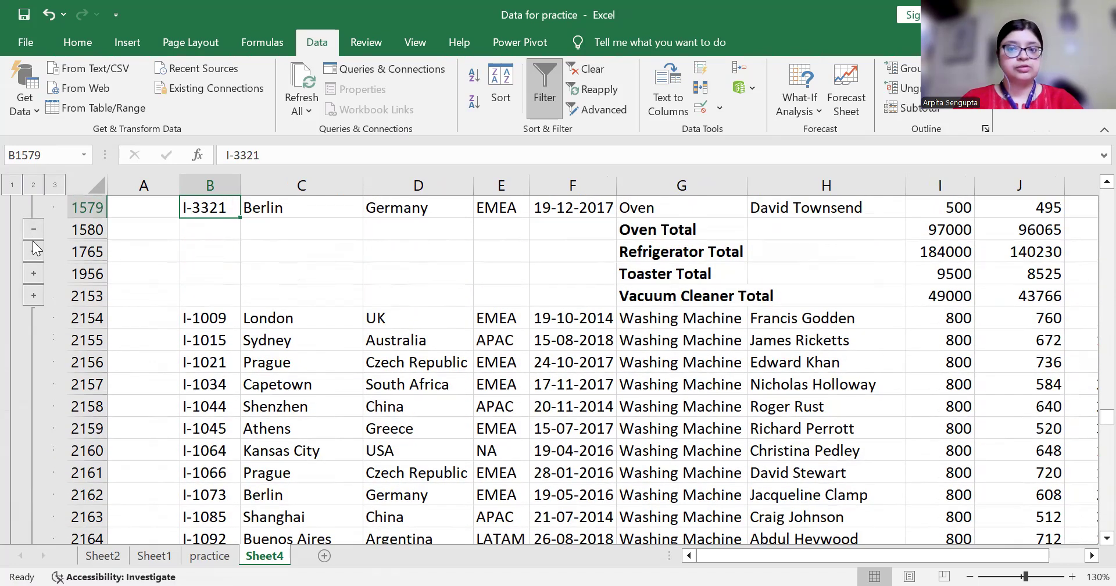
Expand the Refrigerator, Toaster and Vacuum Cleaner groups, then jump back up to Air conditioner
{"action": "left_click", "coordinate": [33, 244]}
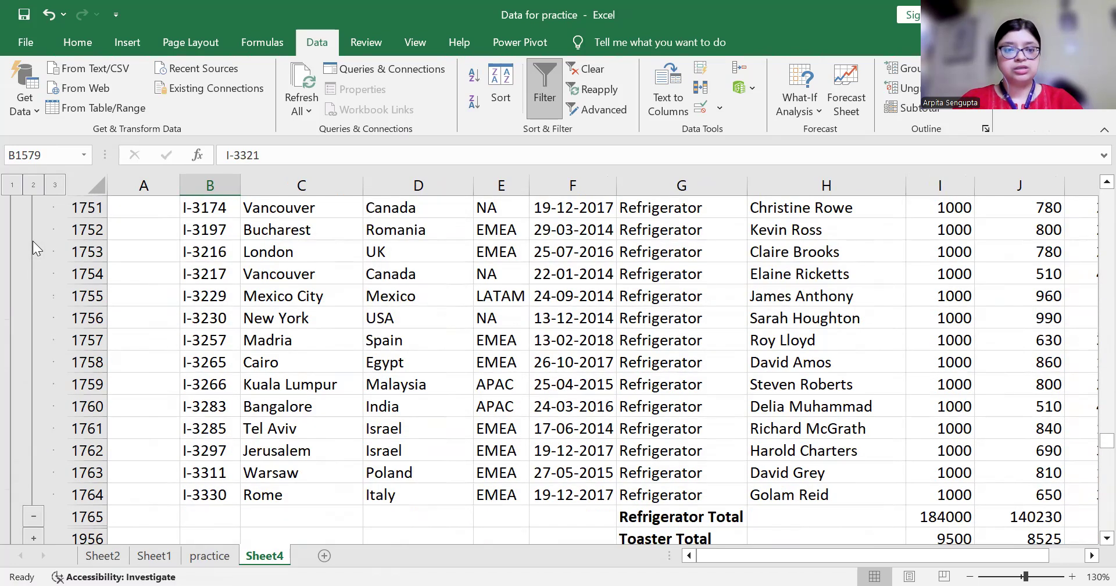
{"action": "key", "text": "Up"}
{"action": "key", "text": "Up"}
{"action": "key", "text": "ctrl+Down"}
{"action": "key", "text": "ctrl+Down"}
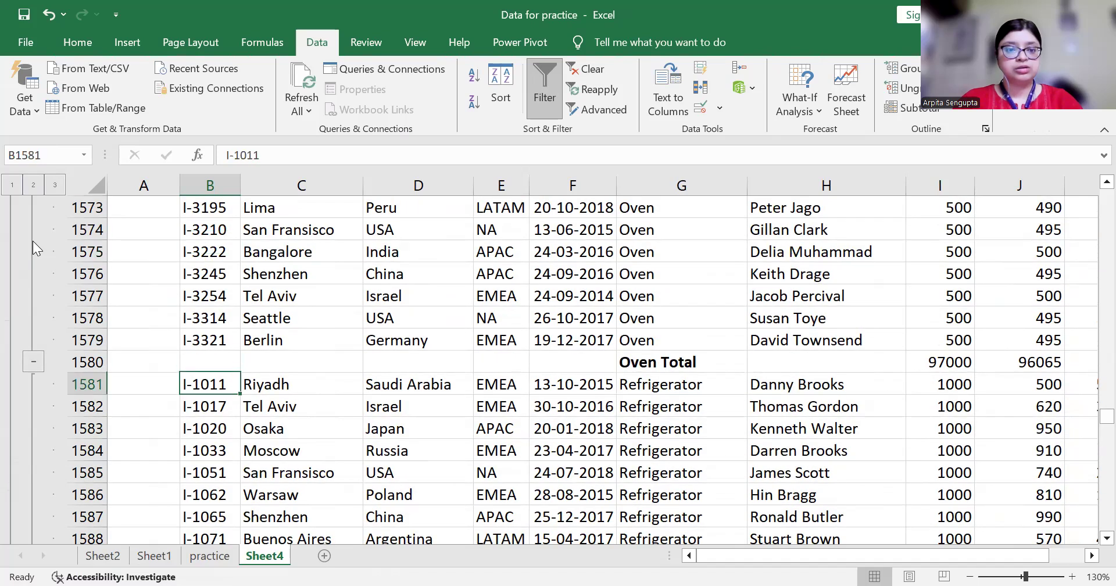
{"action": "key", "text": "ctrl+Down"}
{"action": "key", "text": "ctrl+Down"}
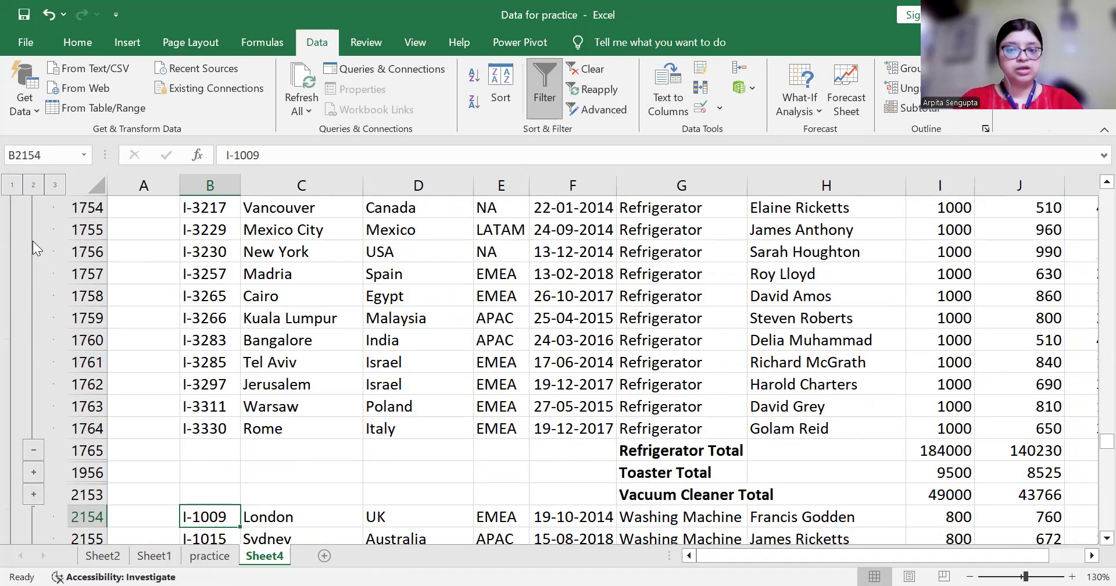
{"action": "left_click", "coordinate": [30, 479]}
{"action": "key", "text": "Down"}
{"action": "key", "text": "Down"}
{"action": "key", "text": "Down"}
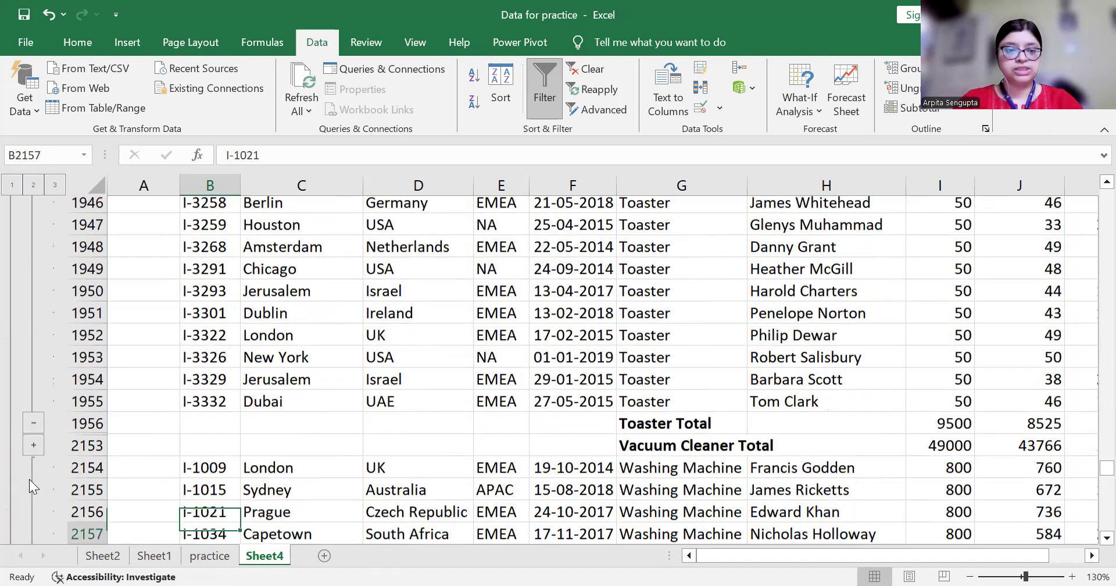
{"action": "scroll", "coordinate": [37, 427], "scroll_direction": "down", "scroll_amount": 1}
{"action": "left_click", "coordinate": [37, 427]}
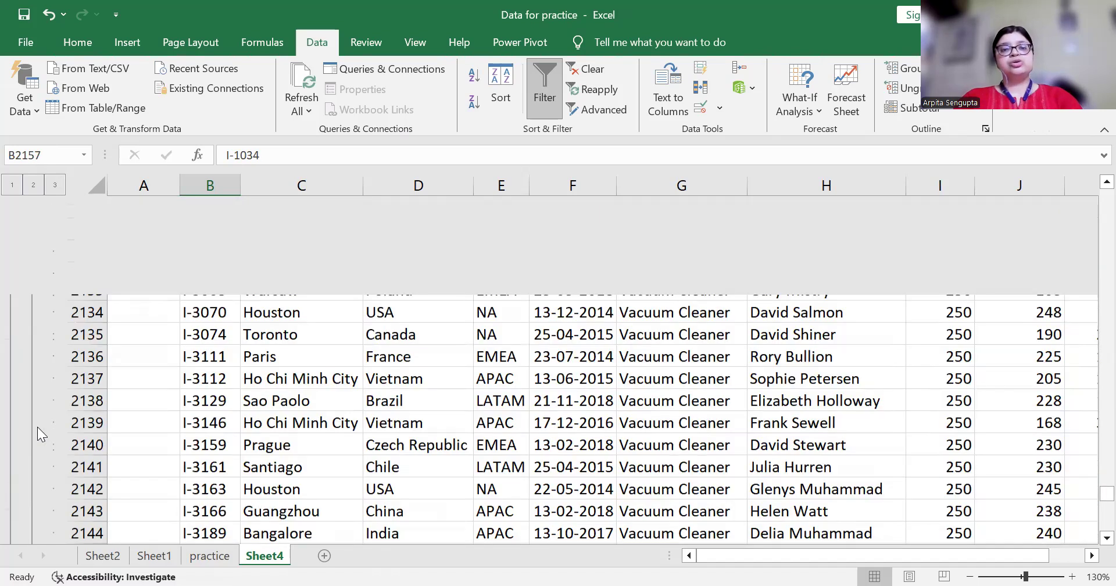
{"action": "key", "text": "Up"}
{"action": "key", "text": "Up"}
{"action": "key", "text": "Up"}
{"action": "key", "text": "Up"}
{"action": "key", "text": "Up"}
{"action": "key", "text": "Up"}
{"action": "key", "text": "Up"}
{"action": "key", "text": "Up"}
{"action": "key", "text": "Up"}
{"action": "key", "text": "Up"}
{"action": "key", "text": "Up"}
{"action": "key", "text": "Up"}
{"action": "key", "text": "Up"}
{"action": "key", "text": "Up"}
{"action": "key", "text": "Up"}
{"action": "key", "text": "Up"}
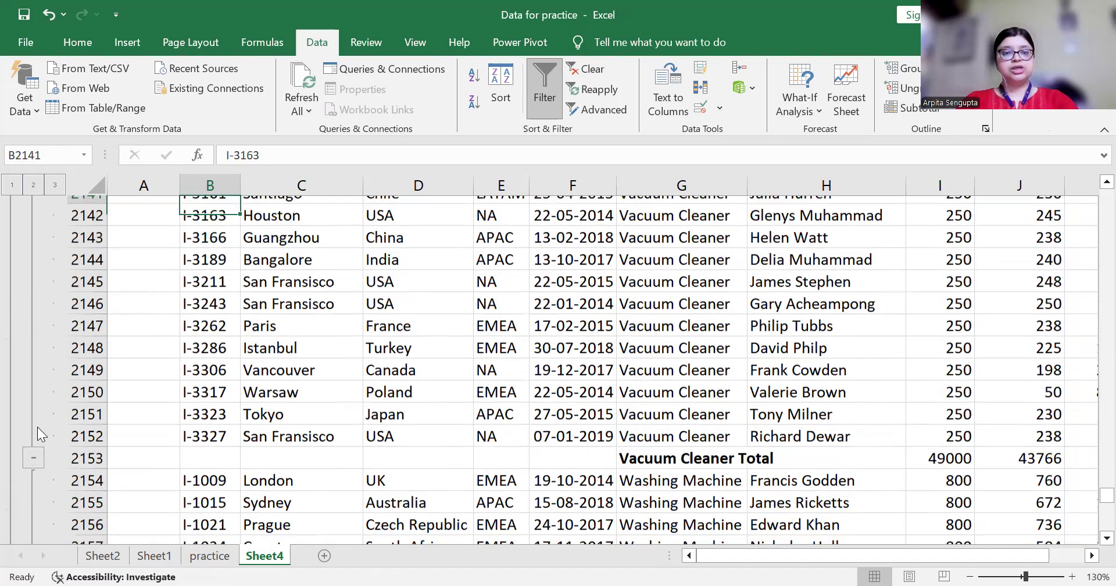
{"action": "key", "text": "ctrl+Up"}
{"action": "key", "text": "ctrl+Up"}
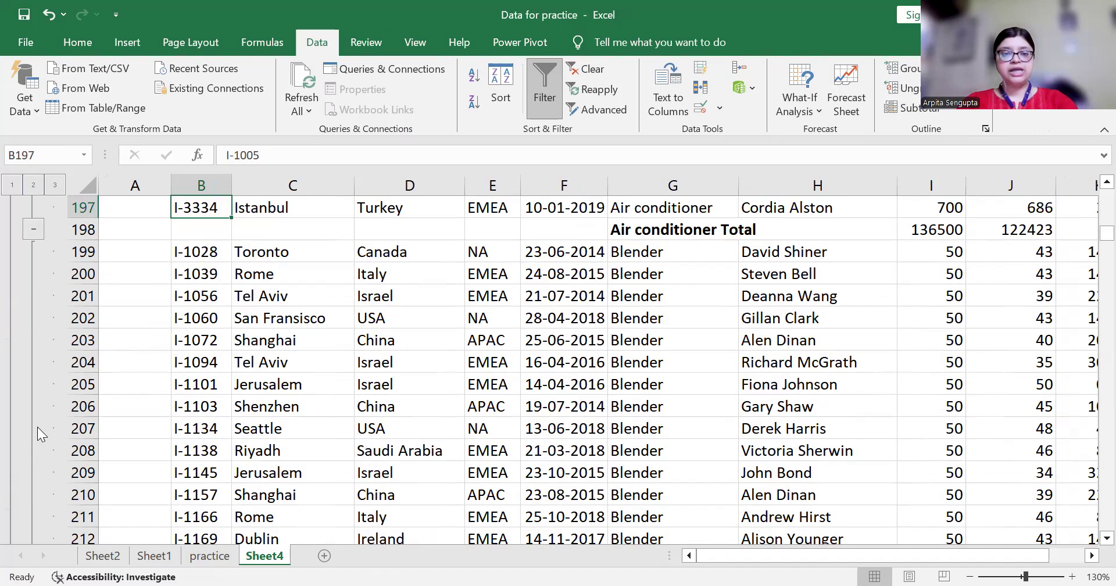
{"action": "key", "text": "ctrl+Up"}
{"action": "key", "text": "ctrl+Up"}
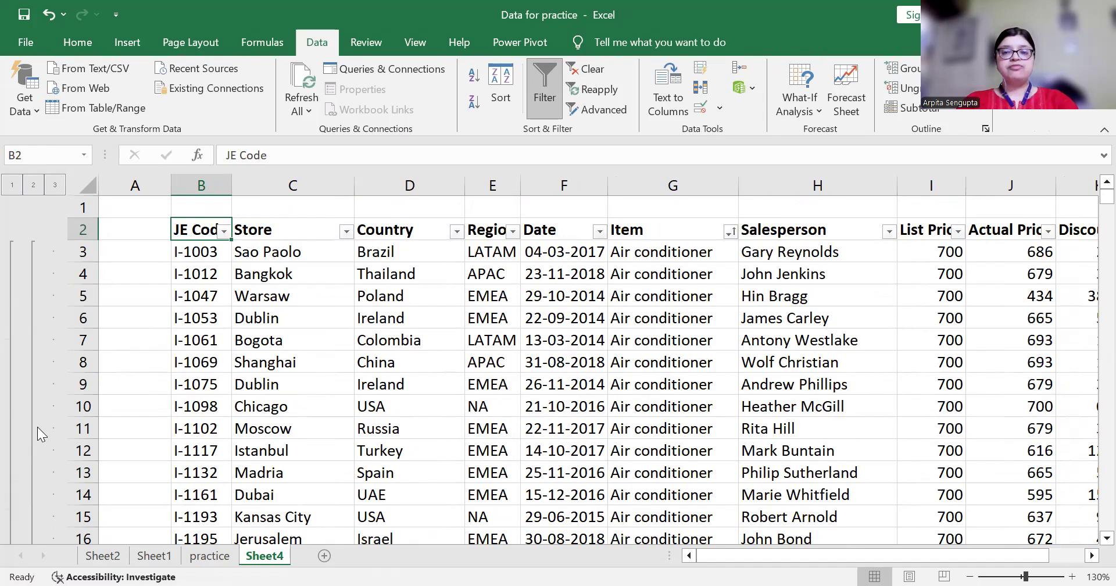
Put the cursor on the JE Code header cell B2 of the subtotalled table
{"action": "key", "text": "Down"}
{"action": "key", "text": "Up"}
{"action": "key", "text": "Right"}
{"action": "key", "text": "Left"}
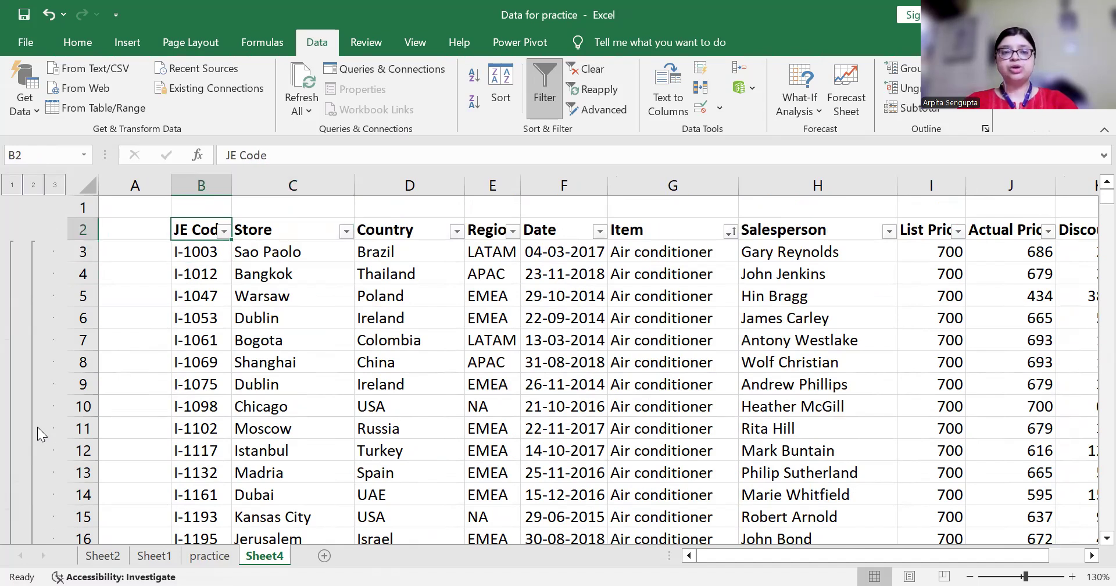
{"action": "key", "text": "Down"}
{"action": "key", "text": "Up"}
{"action": "key", "text": "Down"}
{"action": "key", "text": "Up"}
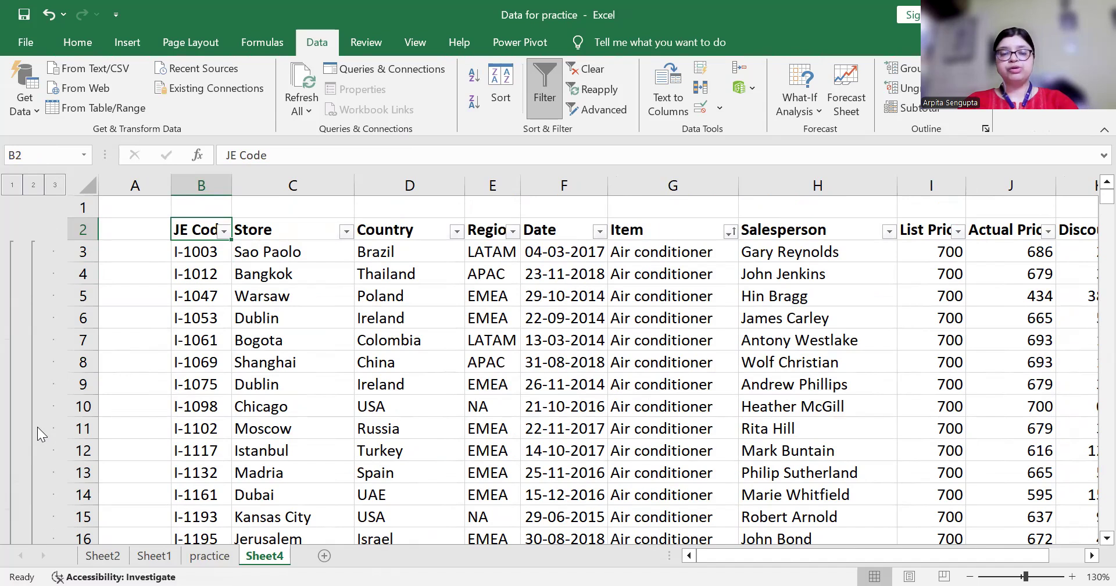
Select from the JE Code header row down through the Grand Total row 2354
{"action": "key", "text": "ctrl+shift+Right"}
{"action": "key", "text": "ctrl+shift+Down"}
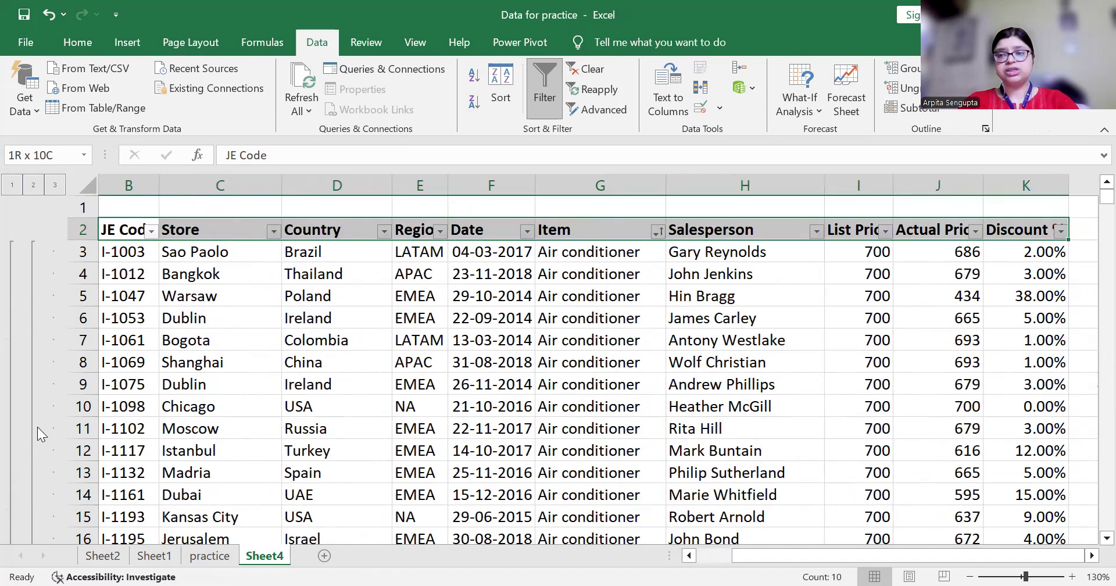
{"action": "key", "text": "shift+Down"}
{"action": "key", "text": "shift+Down"}
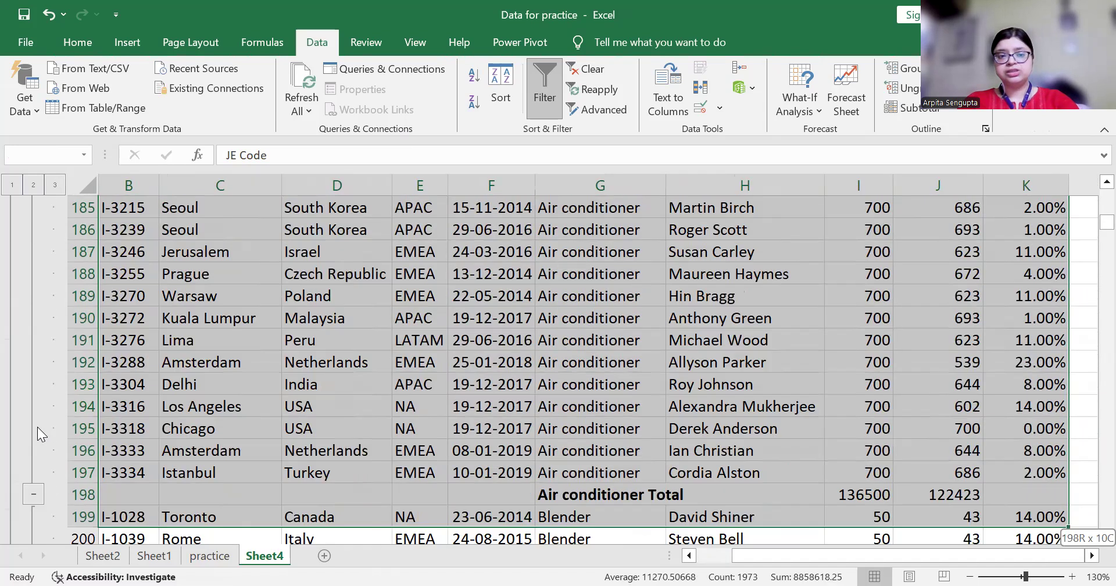
{"action": "key", "text": "ctrl+shift+Down"}
{"action": "key", "text": "ctrl+shift+Down"}
{"action": "key", "text": "ctrl+shift+Down"}
{"action": "key", "text": "ctrl+shift+Down"}
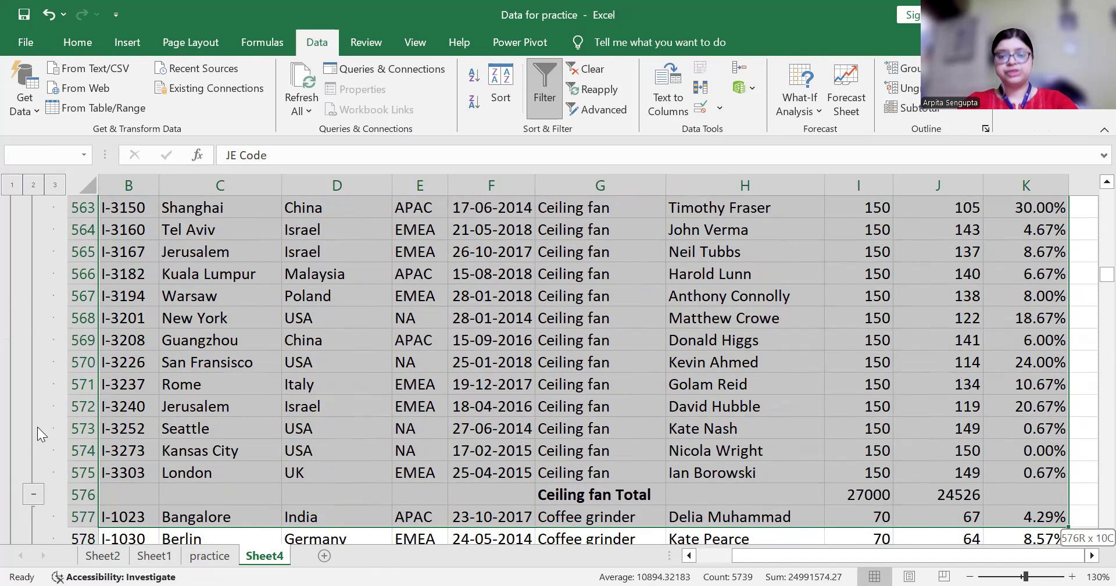
{"action": "key", "text": "ctrl+shift+Down"}
{"action": "key", "text": "ctrl+shift+Down"}
{"action": "key", "text": "ctrl+shift+Down"}
{"action": "key", "text": "ctrl+shift+Down"}
{"action": "key", "text": "ctrl+shift+Down"}
{"action": "key", "text": "ctrl+shift+Down"}
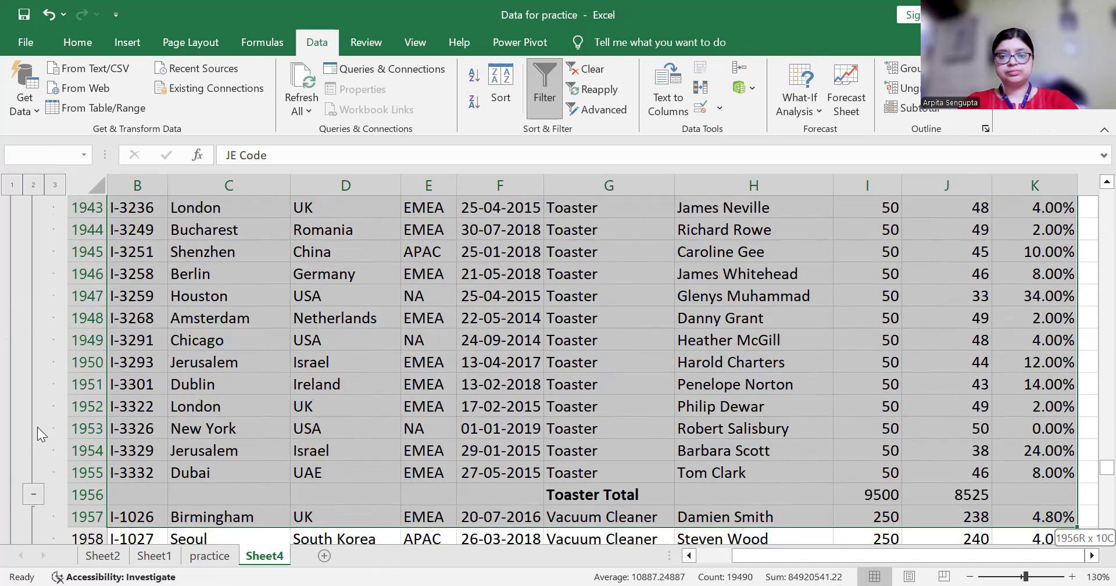
{"action": "key", "text": "ctrl+shift+Down"}
{"action": "key", "text": "ctrl+shift+Down"}
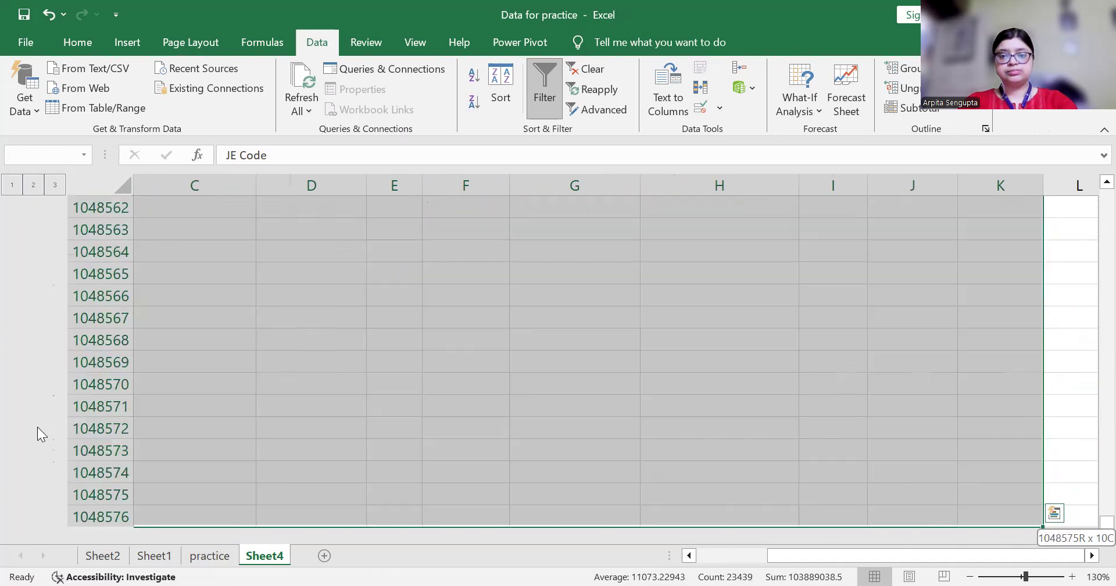
{"action": "key", "text": "ctrl+shift+Up"}
{"action": "key", "text": "shift+Down"}
{"action": "key", "text": "shift+Down"}
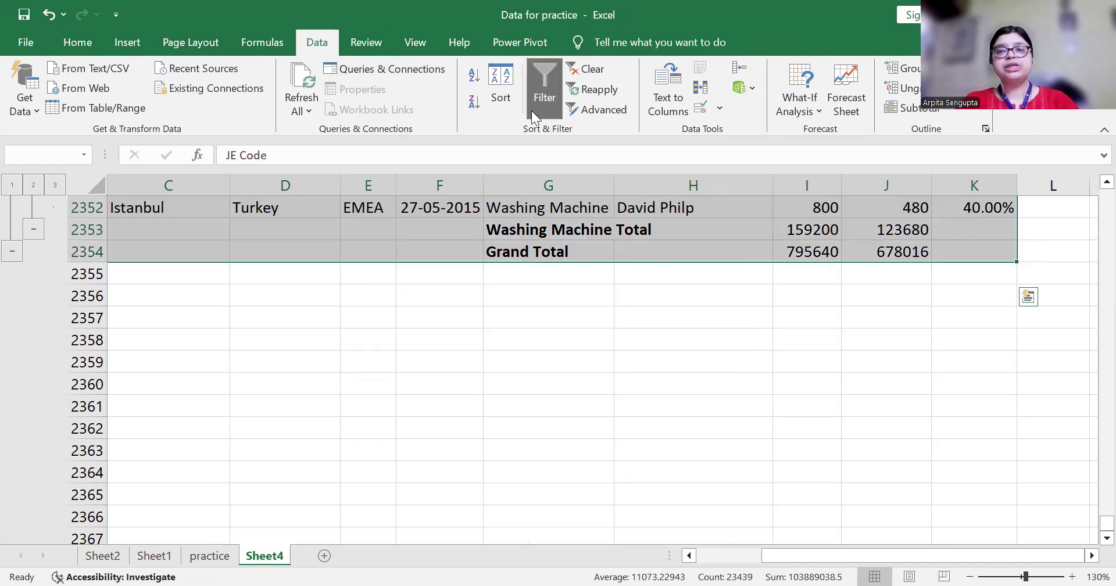
{"action": "left_click", "coordinate": [929, 115]}
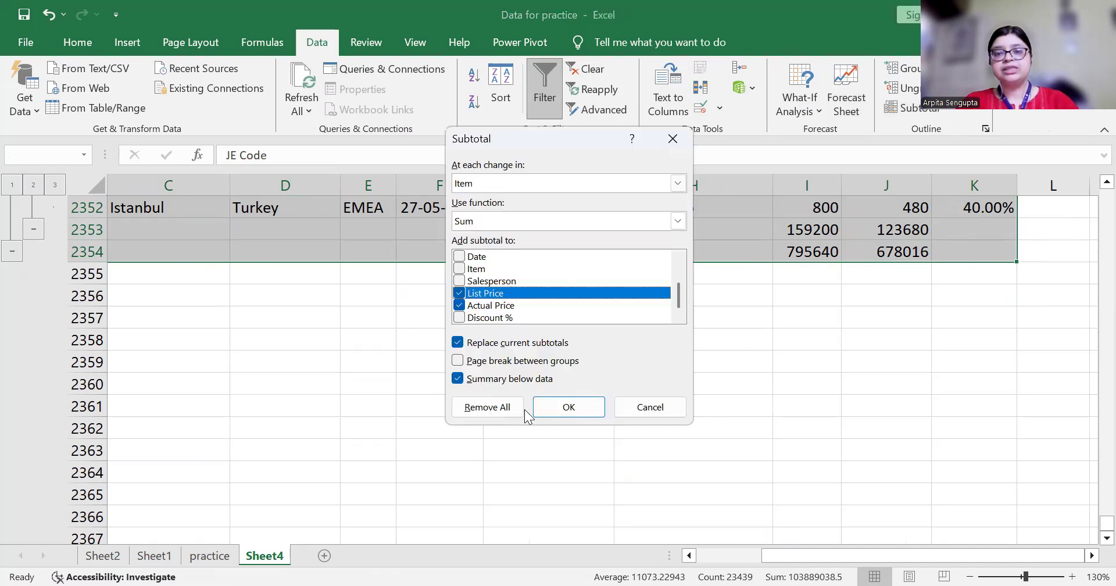
{"action": "left_click", "coordinate": [491, 408]}
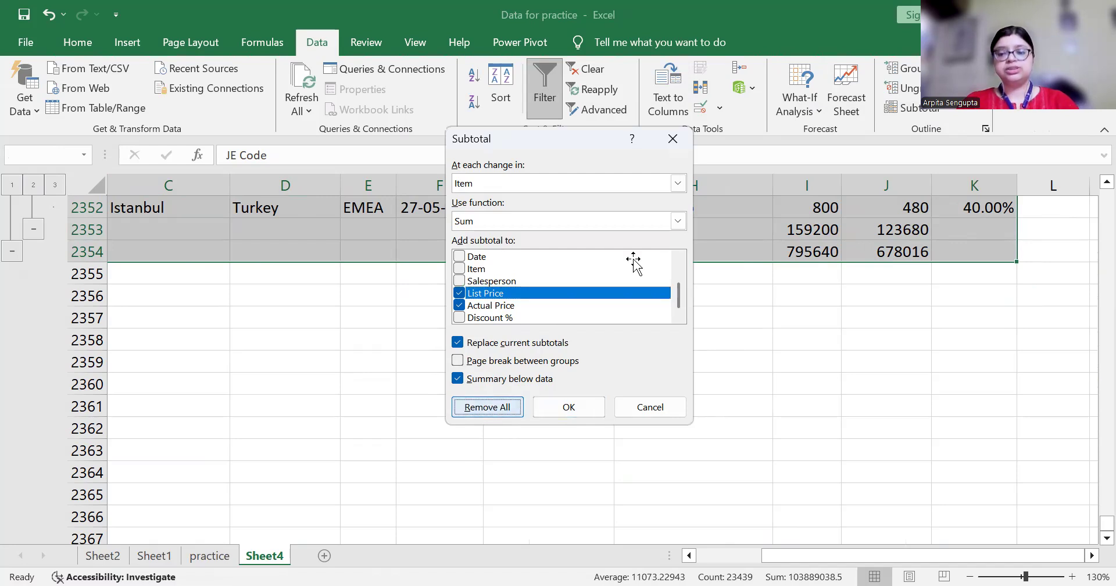
{"action": "key", "text": "ctrl+Home"}
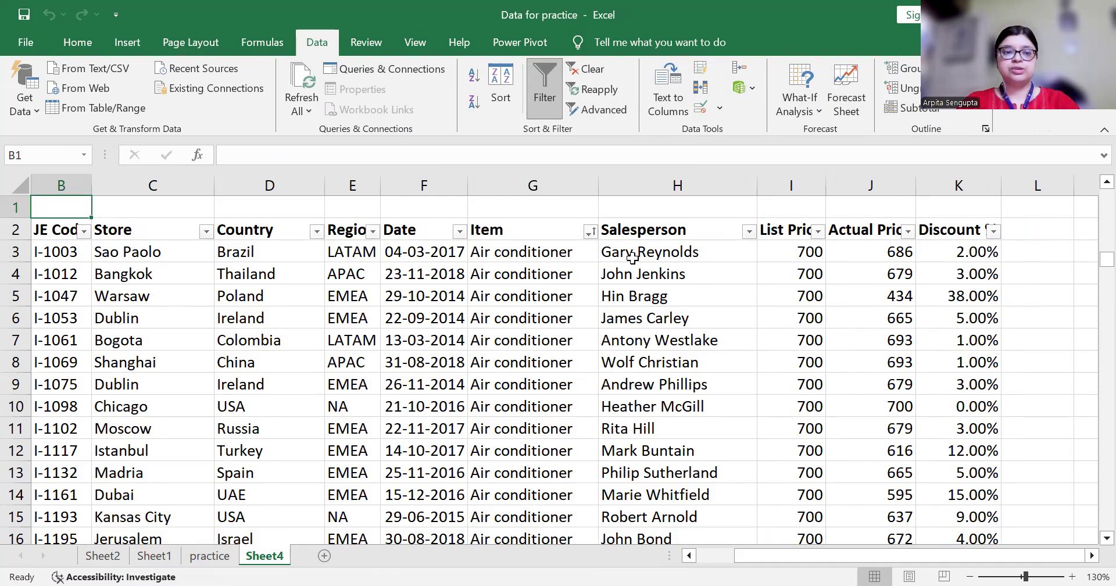
{"action": "key", "text": "Down"}
{"action": "key", "text": "Down"}
{"action": "key", "text": "Down"}
{"action": "key", "text": "Down"}
{"action": "key", "text": "Up"}
{"action": "key", "text": "Up"}
{"action": "key", "text": "Down"}
{"action": "key", "text": "Up"}
{"action": "key", "text": "Up"}
{"action": "key", "text": "Left"}
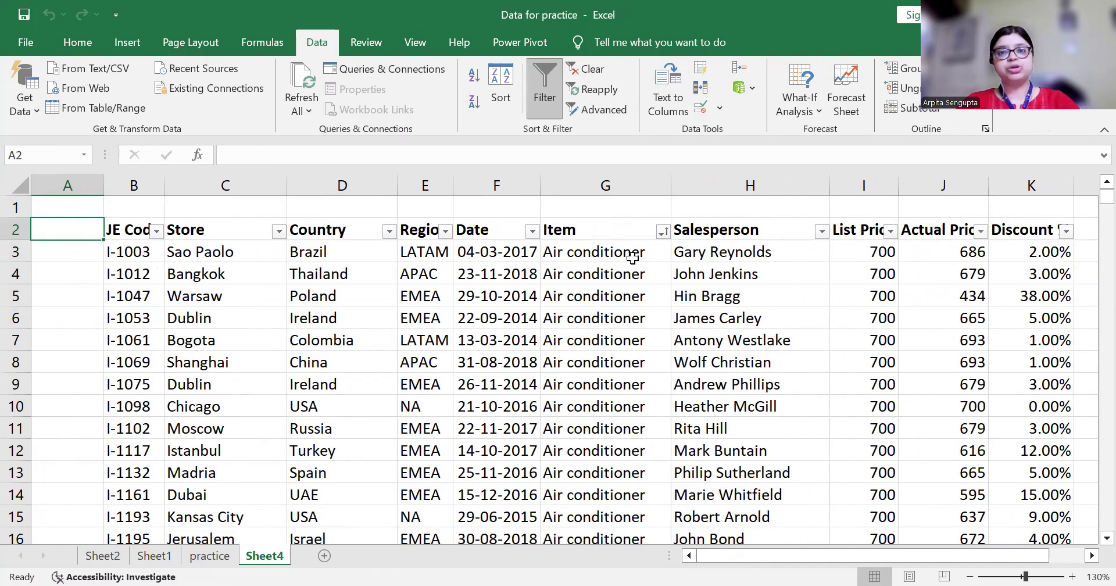
{"action": "key", "text": "Right"}
{"action": "key", "text": "Right"}
{"action": "key", "text": "Right"}
{"action": "key", "text": "Right"}
{"action": "key", "text": "Right"}
{"action": "key", "text": "Right"}
{"action": "key", "text": "Right"}
{"action": "key", "text": "Right"}
{"action": "key", "text": "Right"}
{"action": "key", "text": "Right"}
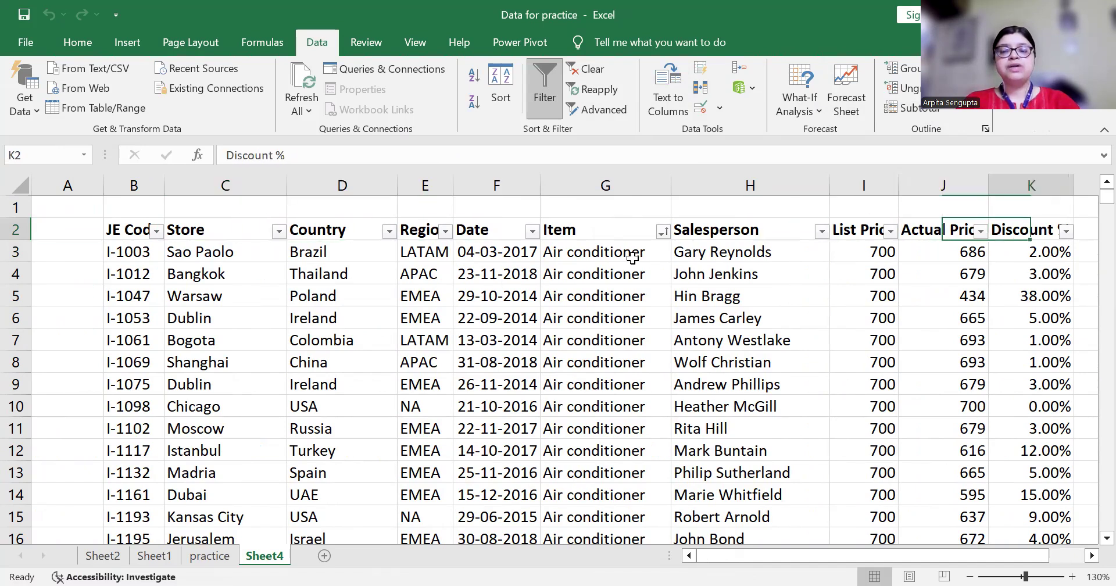
{"action": "key", "text": "Right"}
{"action": "key", "text": "Left"}
{"action": "key", "text": "Left"}
{"action": "key", "text": "Home"}
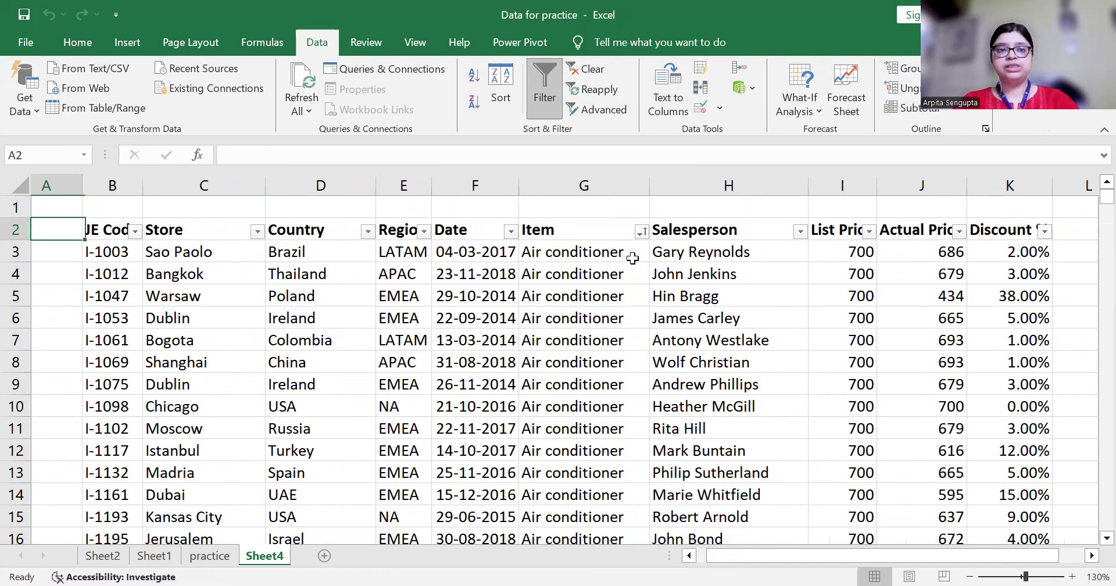
Create Sheet5 and enter the heading 'Age' in cell B2
{"action": "key", "text": "Right"}
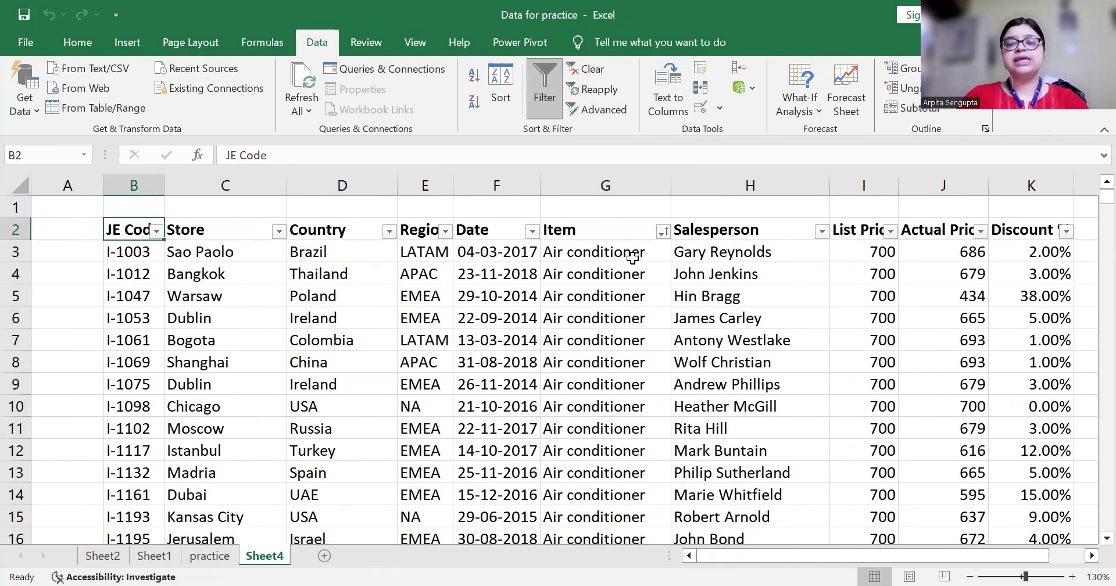
{"action": "left_click", "coordinate": [324, 556]}
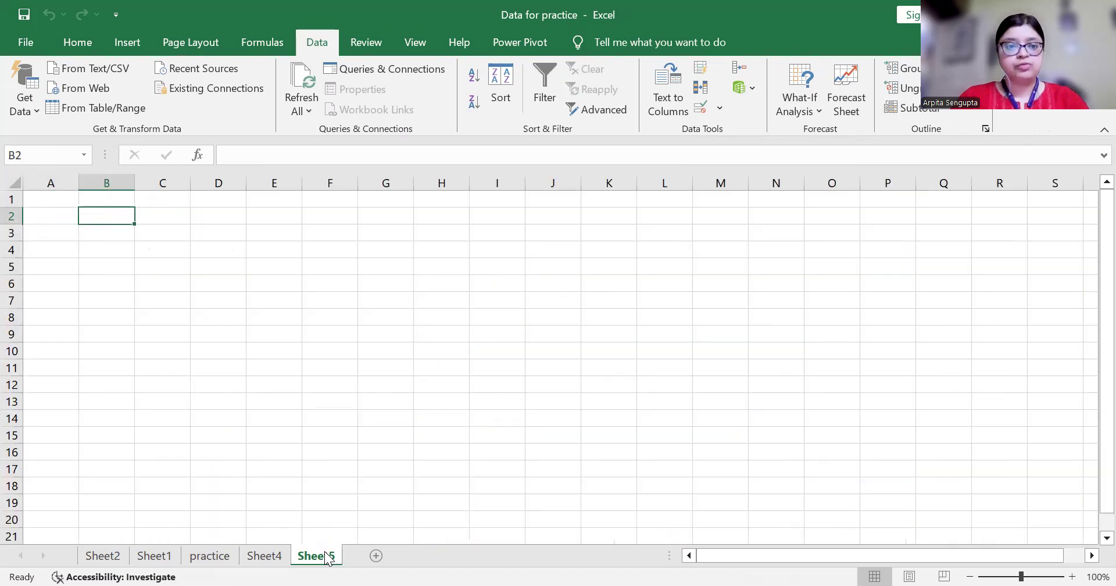
{"action": "type", "text": "Age"}
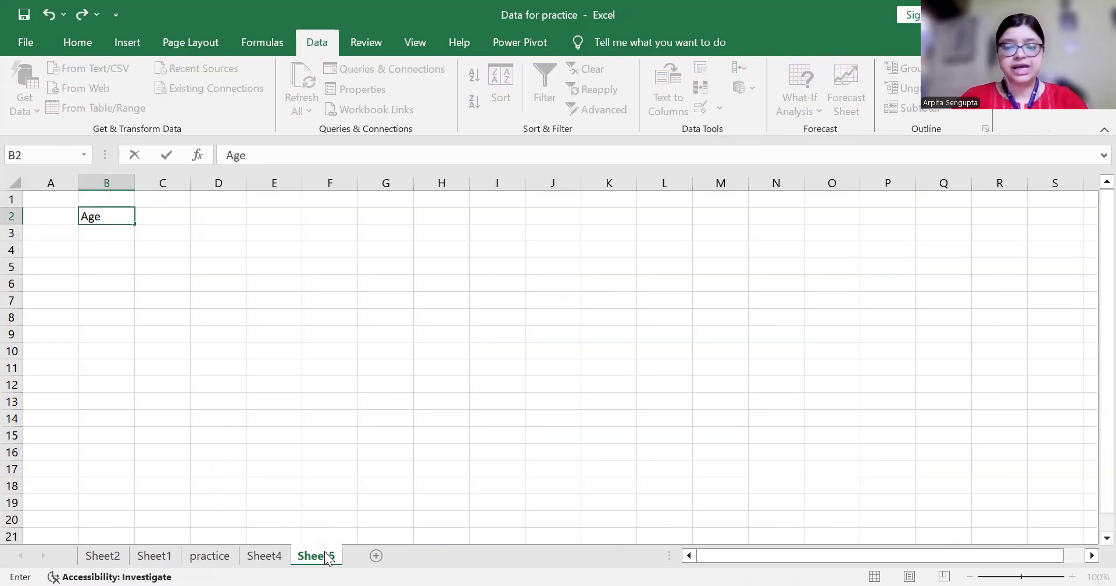
{"action": "key", "text": "Return"}
{"action": "key", "text": "Up"}
Select column B from B3 down to the last row beneath the Age heading
{"action": "key", "text": "Down"}
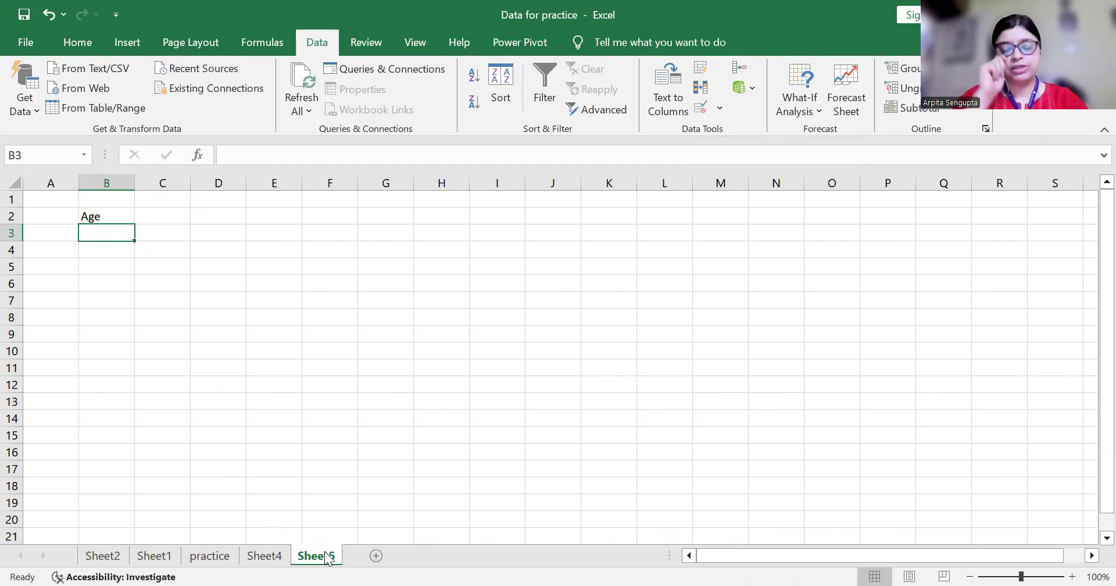
{"action": "key", "text": "Up"}
{"action": "key", "text": "Down"}
{"action": "key", "text": "Up"}
{"action": "key", "text": "Down"}
{"action": "key", "text": "ctrl+shift+Down"}
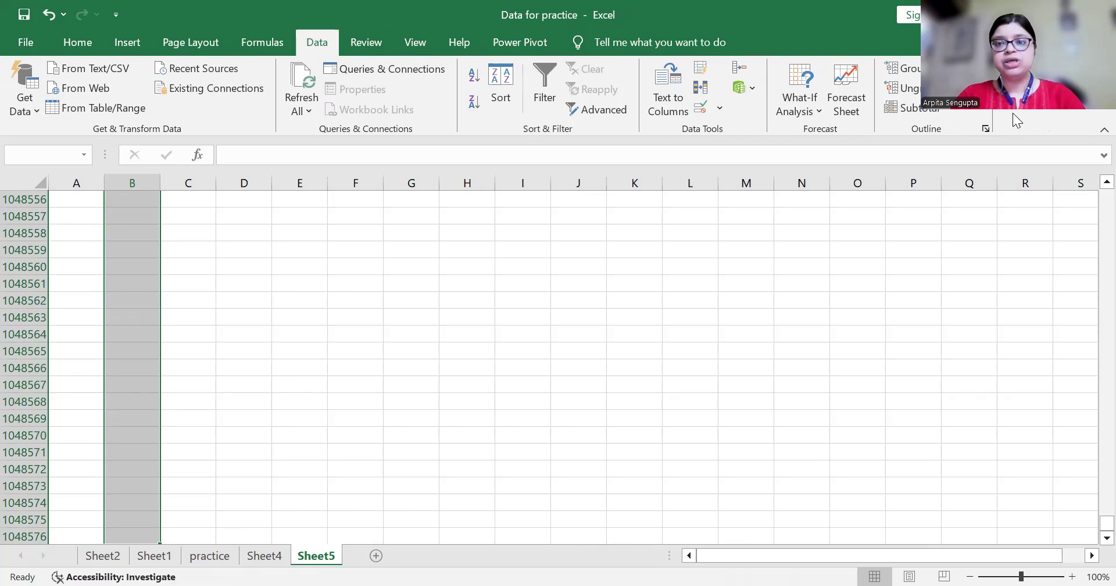
Set Data Validation on the Age cells to whole numbers less than or equal to 50
{"action": "left_click", "coordinate": [698, 108]}
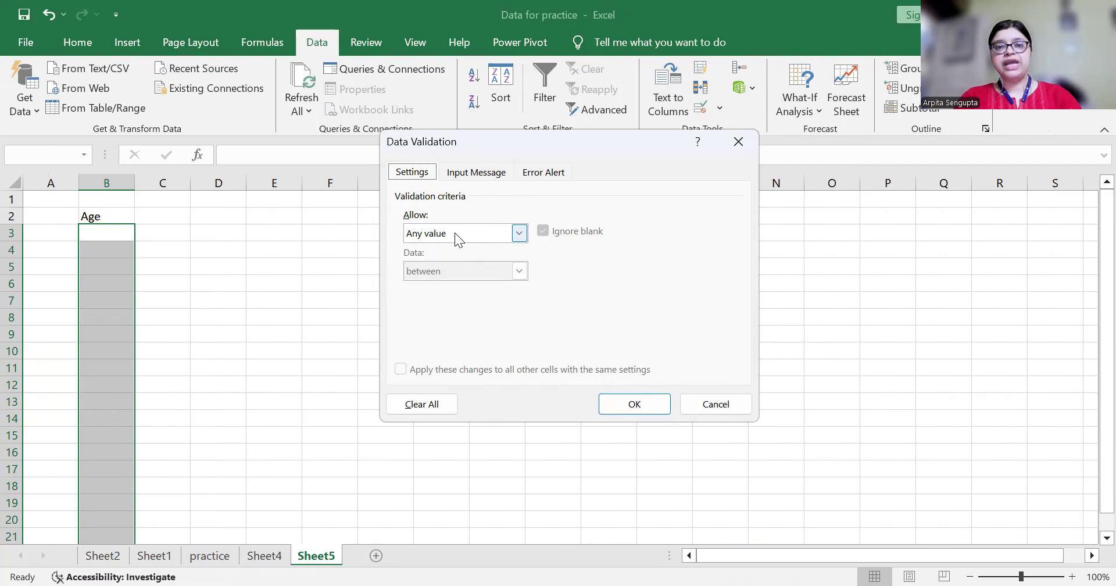
{"action": "left_click", "coordinate": [523, 233]}
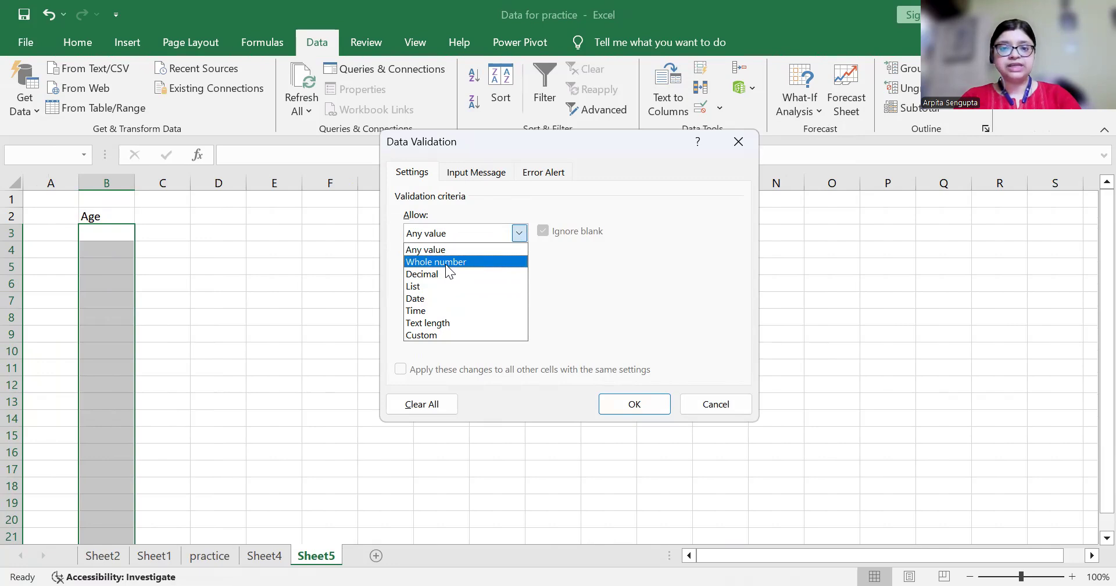
{"action": "left_click", "coordinate": [446, 262]}
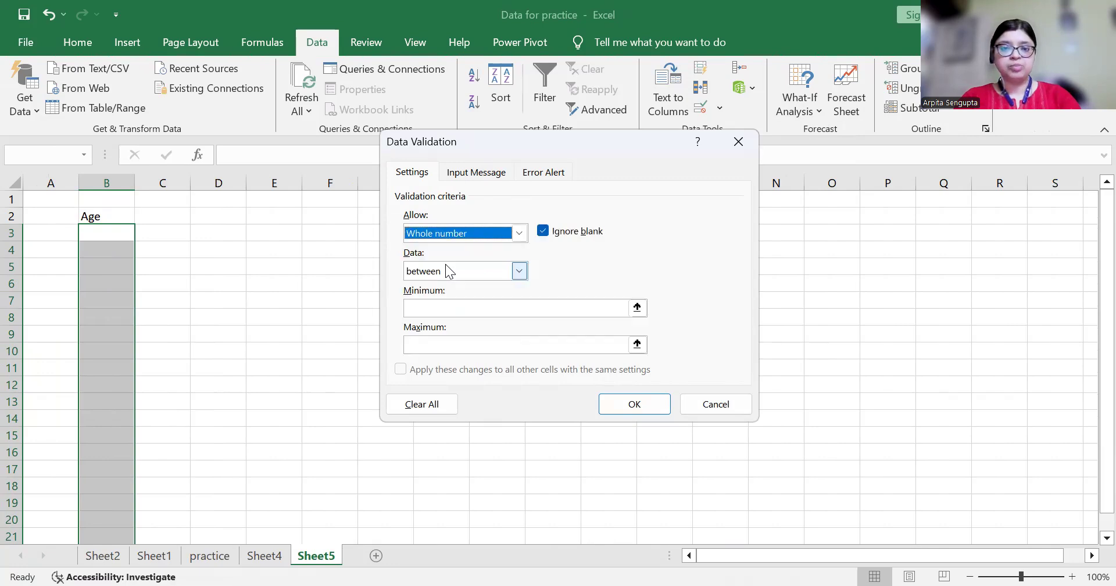
{"action": "left_click", "coordinate": [520, 271]}
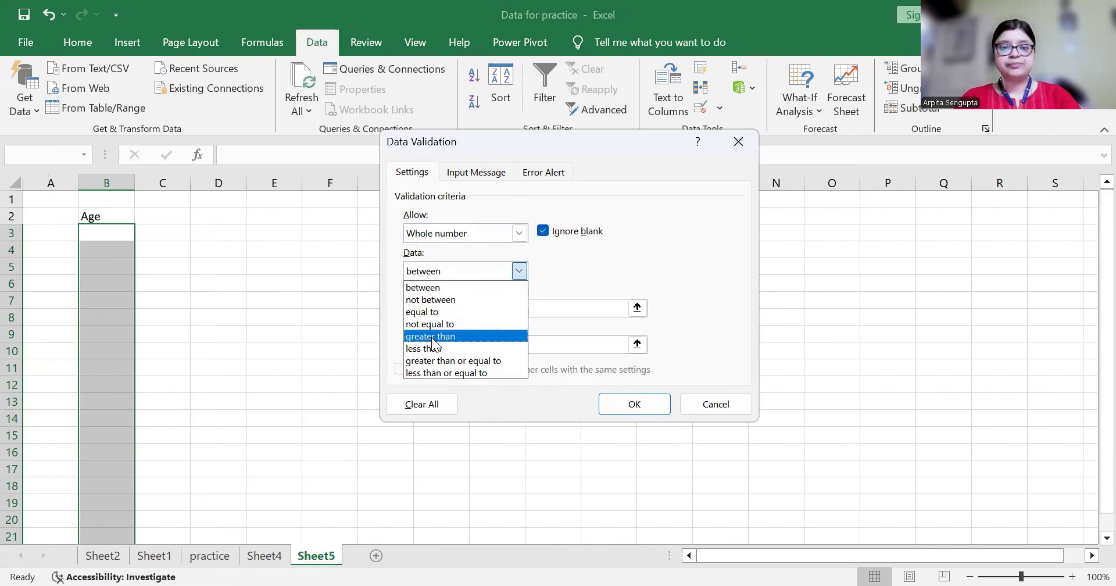
{"action": "left_click", "coordinate": [434, 373]}
{"action": "left_click", "coordinate": [449, 307]}
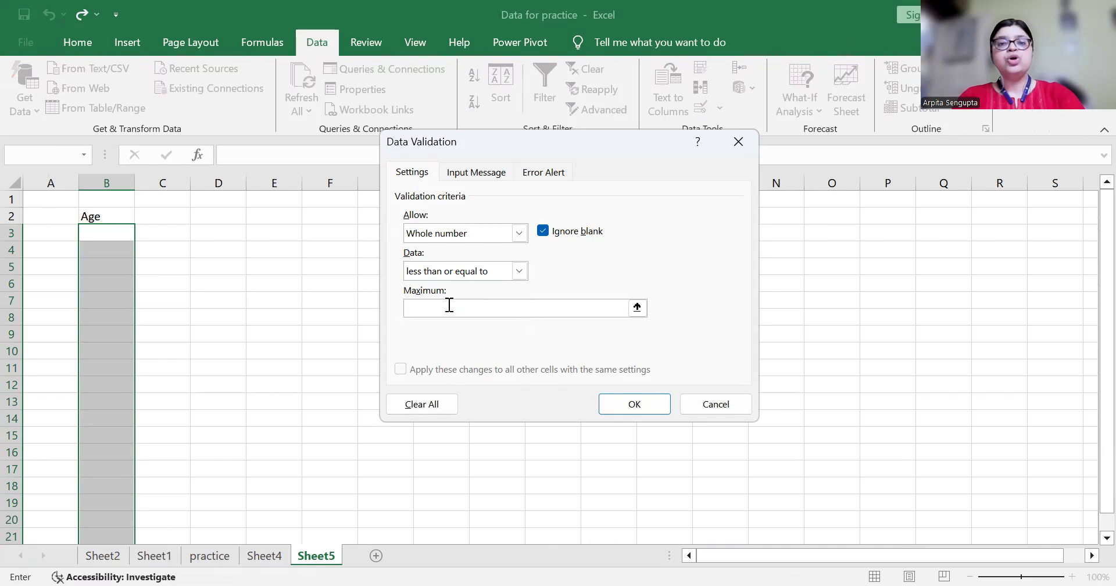
{"action": "type", "text": "50"}
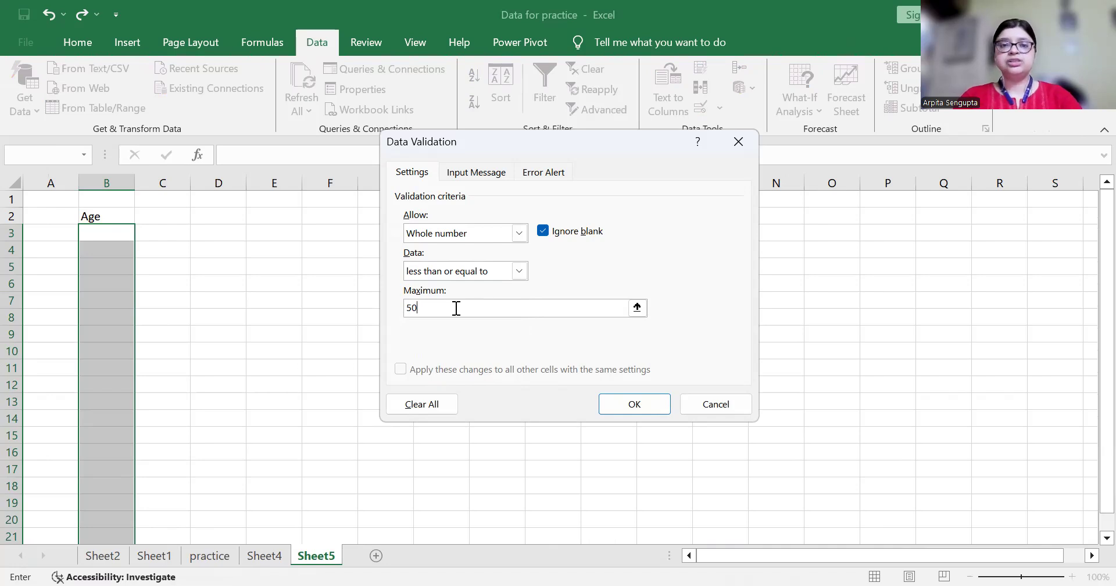
{"action": "left_click", "coordinate": [545, 173]}
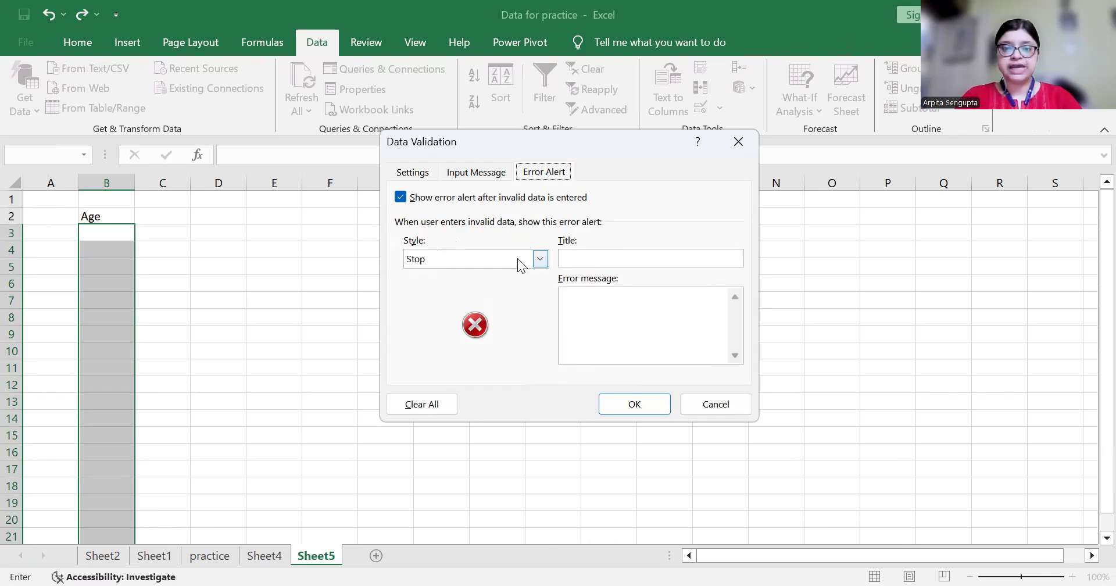
Keep the Stop alert, add the message 'no value greater than 50', and apply the rule
{"action": "left_click", "coordinate": [540, 260]}
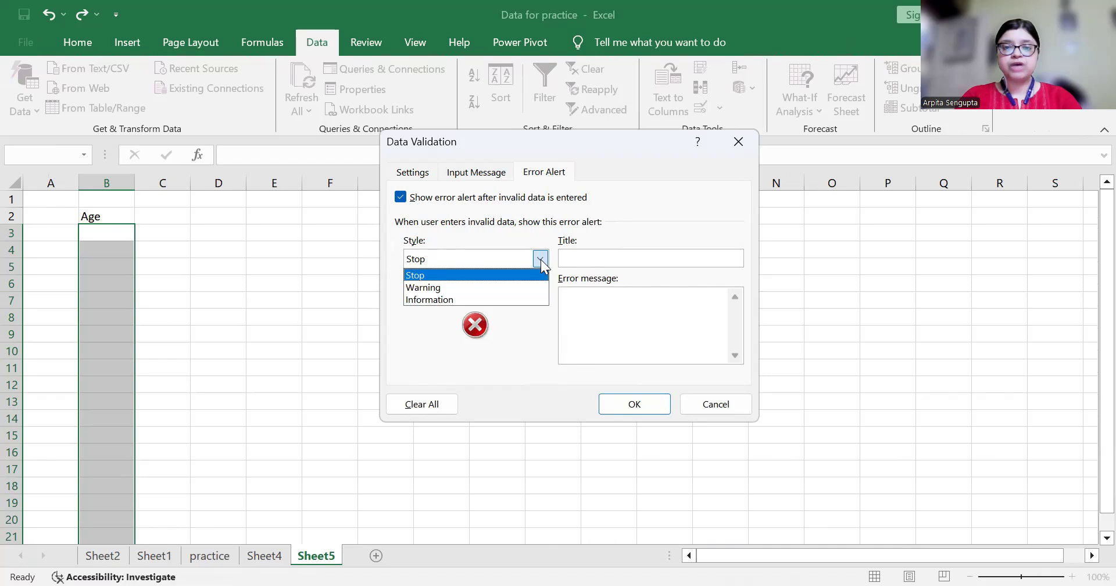
{"action": "left_click", "coordinate": [415, 275]}
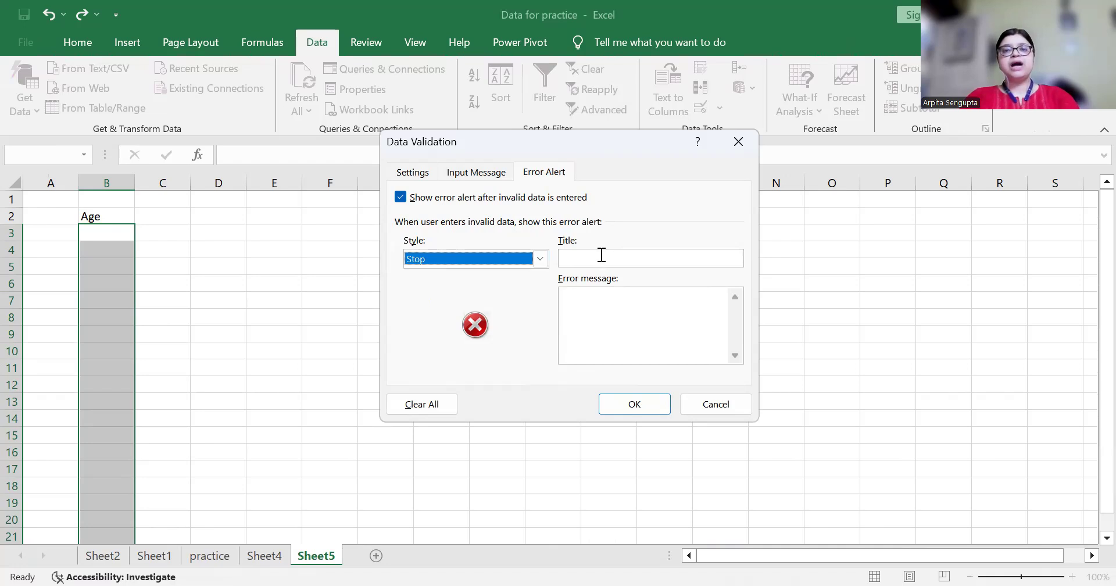
{"action": "left_click", "coordinate": [597, 309]}
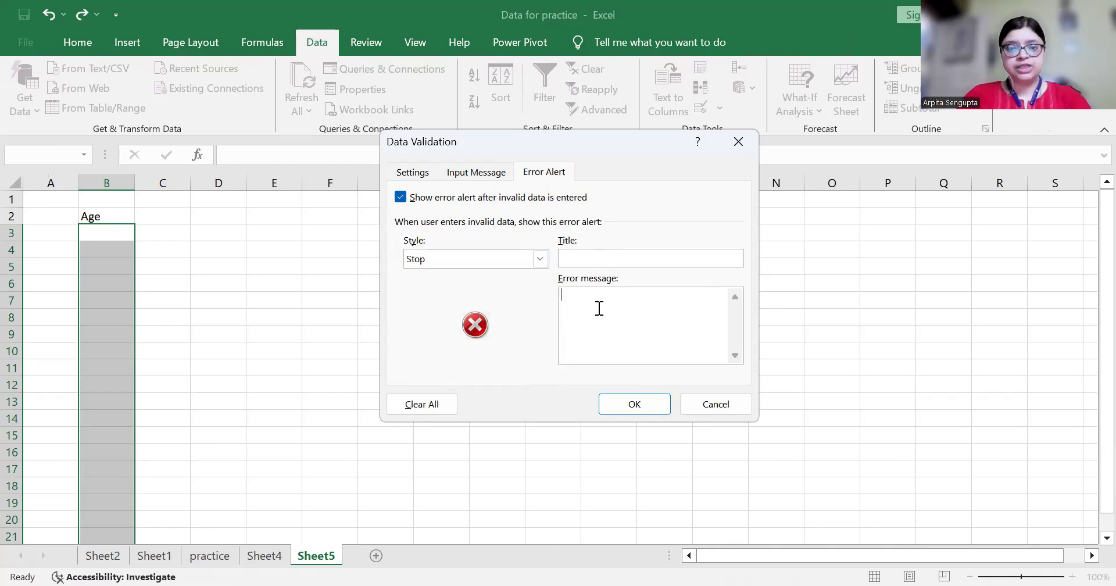
{"action": "type", "text": "no "}
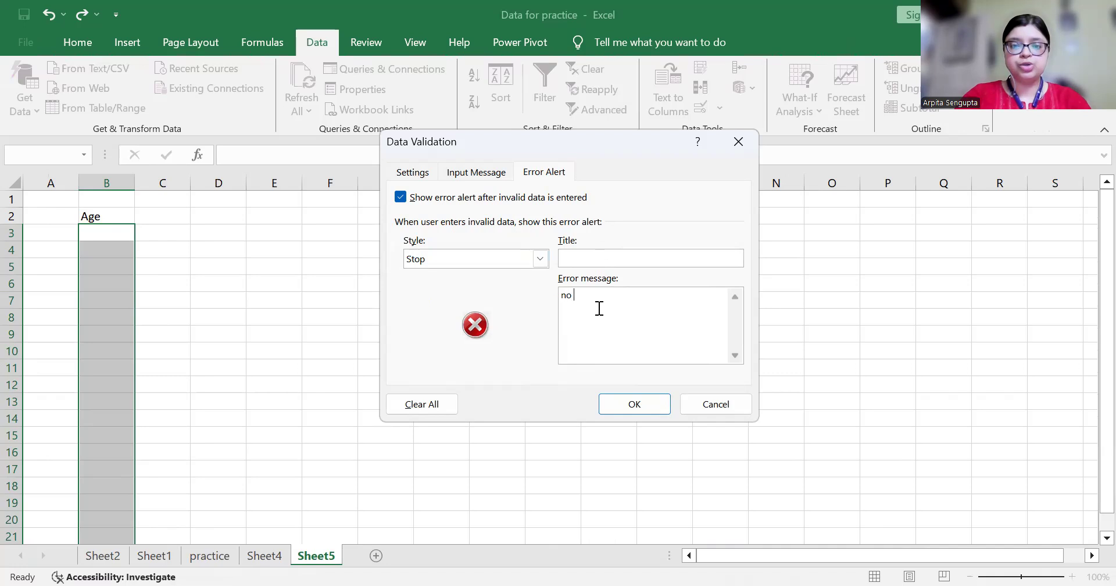
{"action": "type", "text": "valu"}
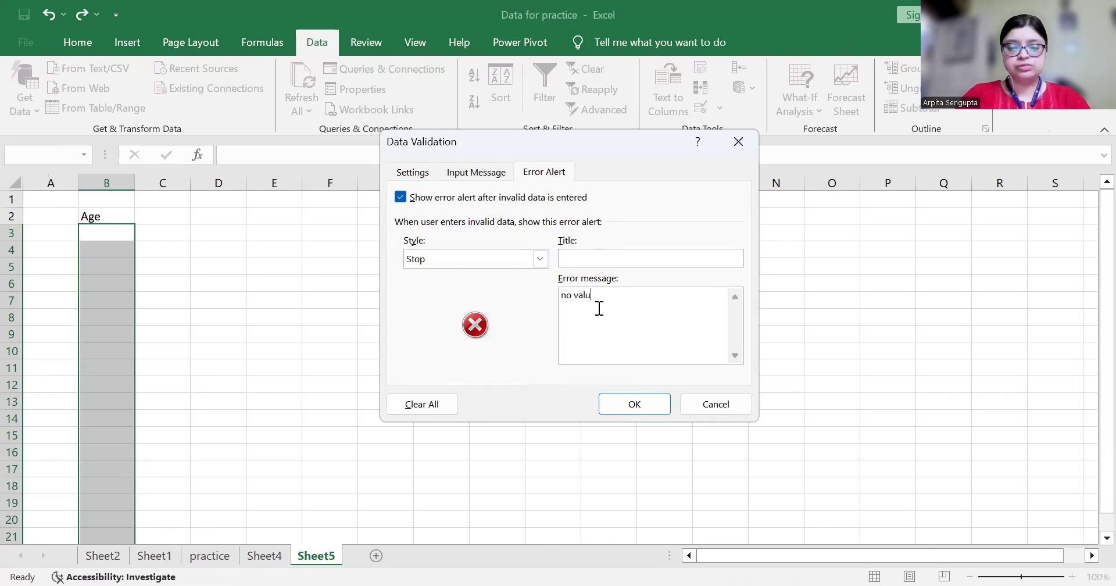
{"action": "type", "text": "e greater"}
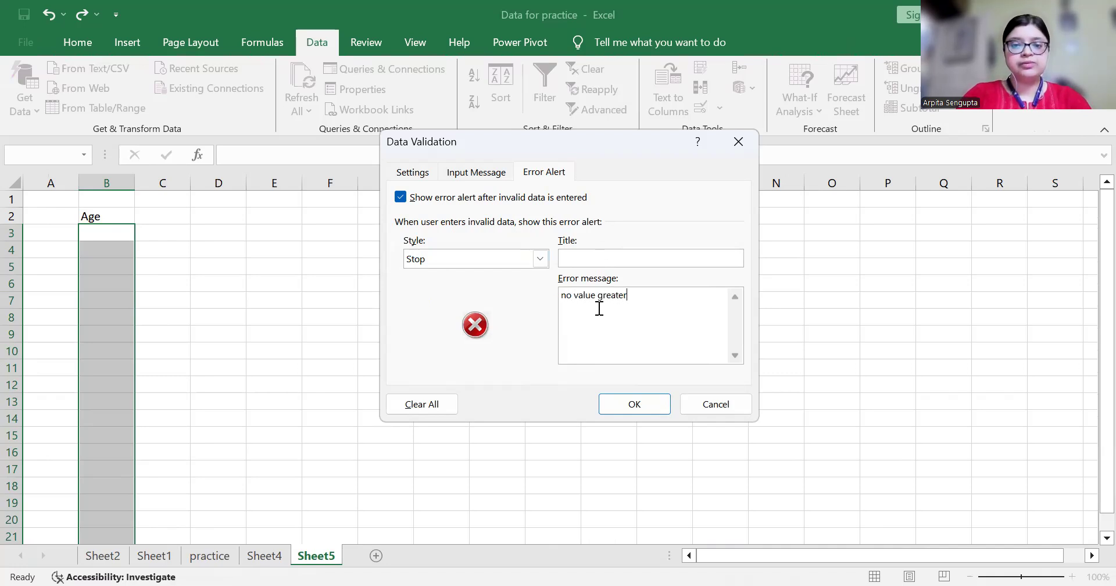
{"action": "type", "text": " than 5"}
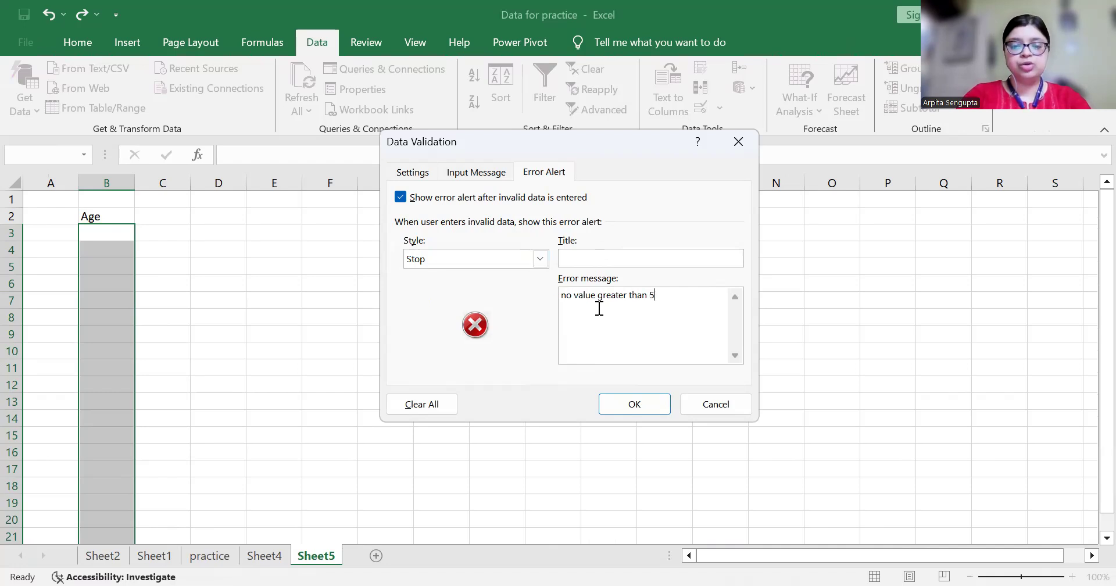
{"action": "type", "text": "0"}
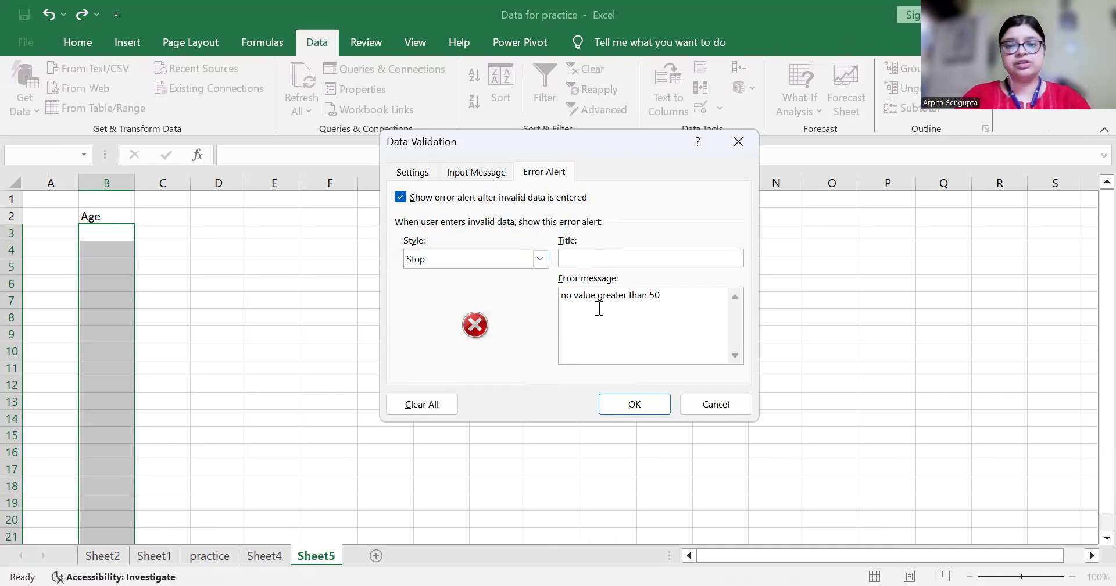
{"action": "left_click", "coordinate": [635, 411]}
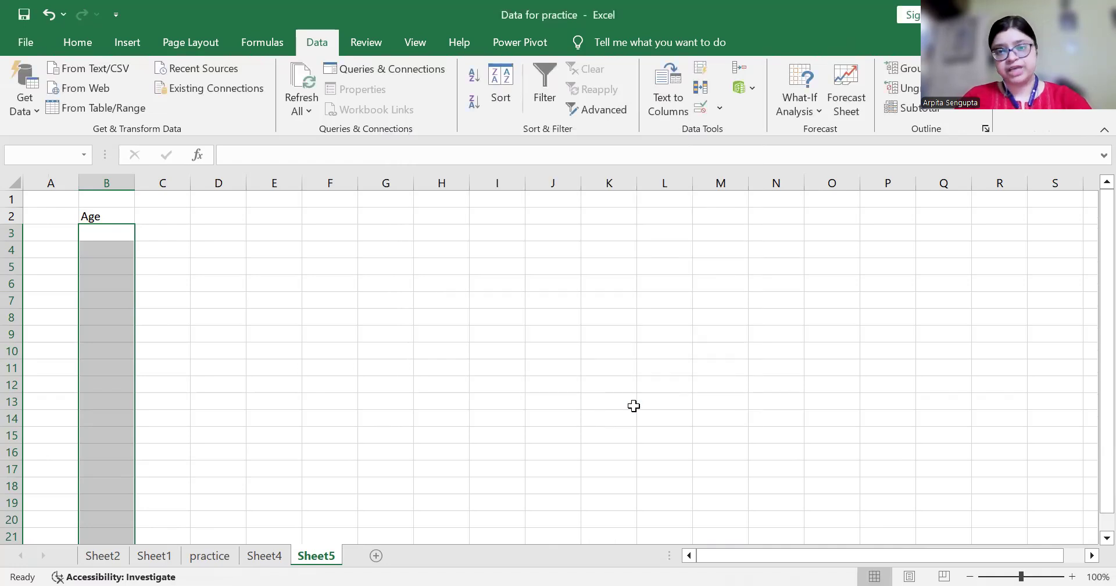
Test 51 in B3, cancel the rejected entry, and reselect B3 down column B
{"action": "left_click", "coordinate": [107, 232]}
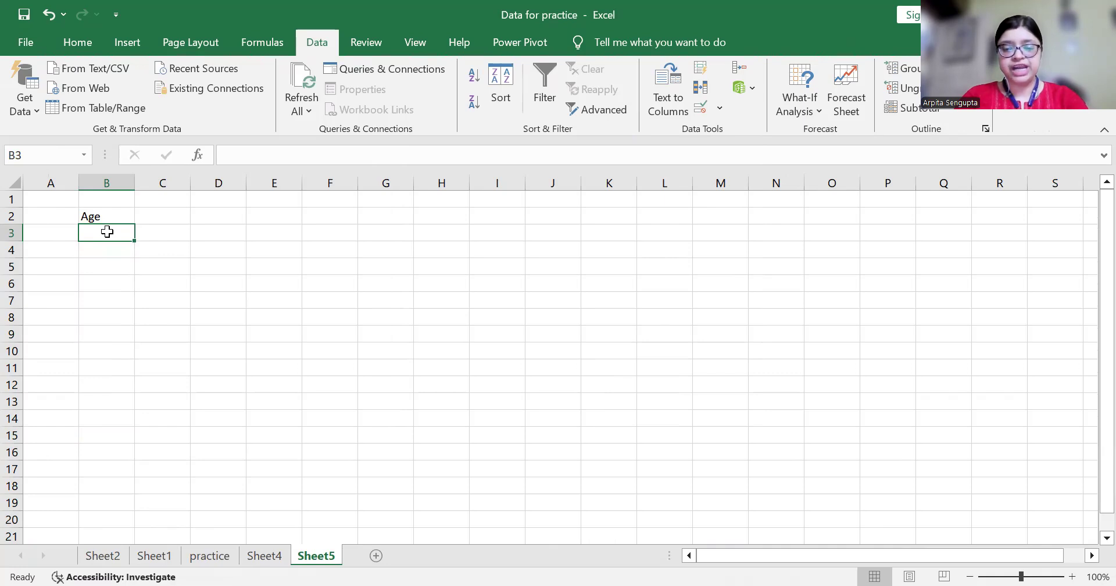
{"action": "type", "text": "51"}
{"action": "key", "text": "Return"}
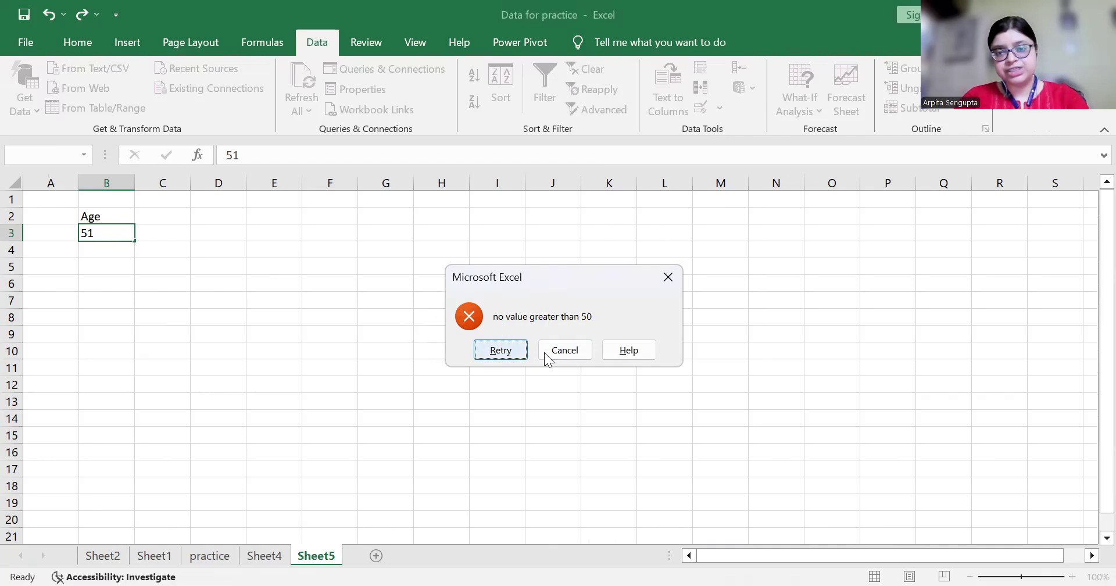
{"action": "left_click", "coordinate": [503, 352]}
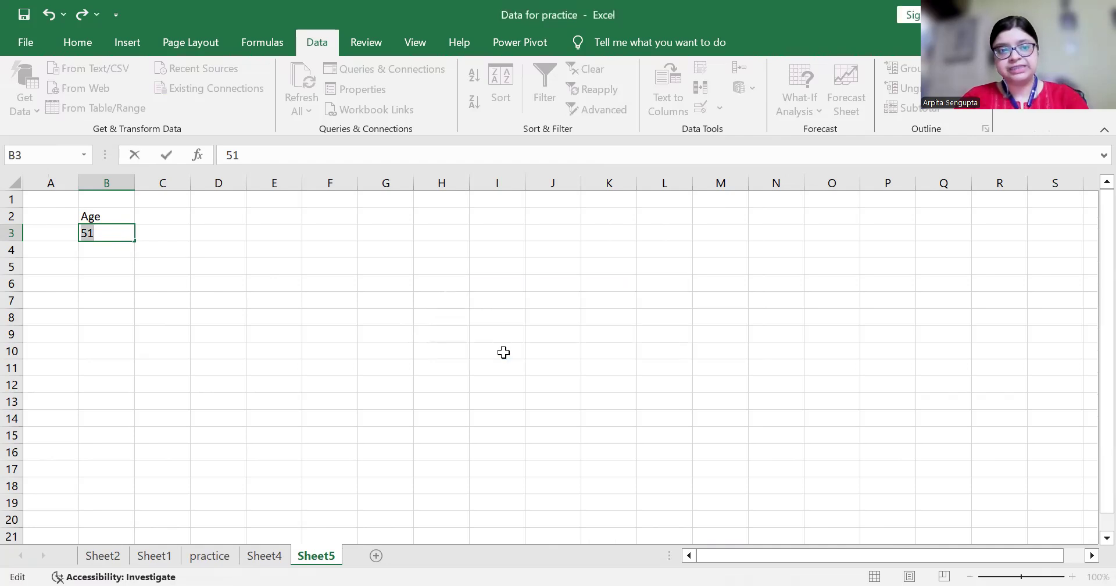
{"action": "key", "text": "Return"}
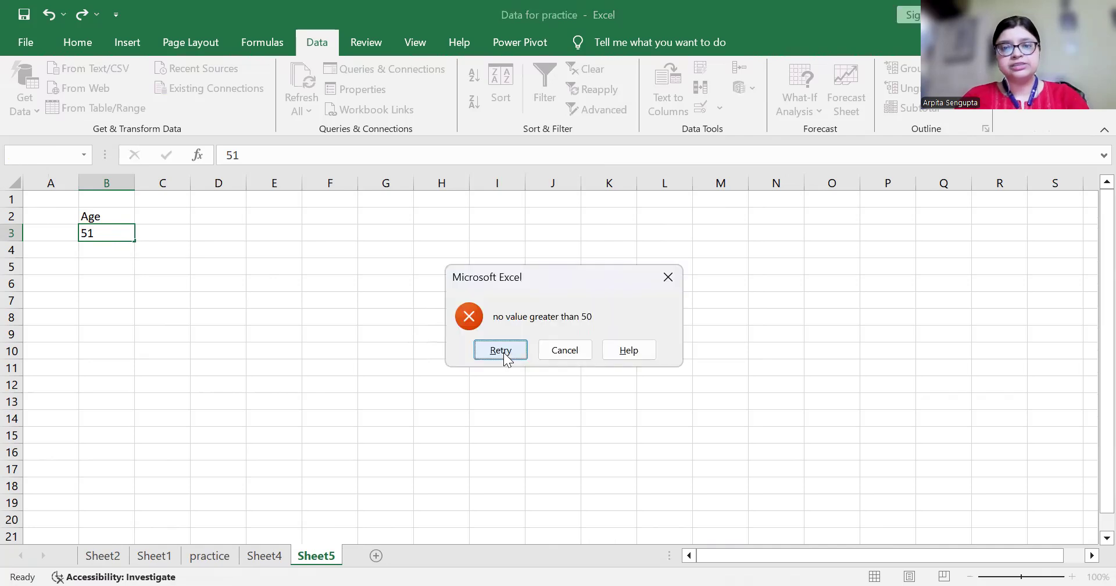
{"action": "left_click", "coordinate": [565, 350]}
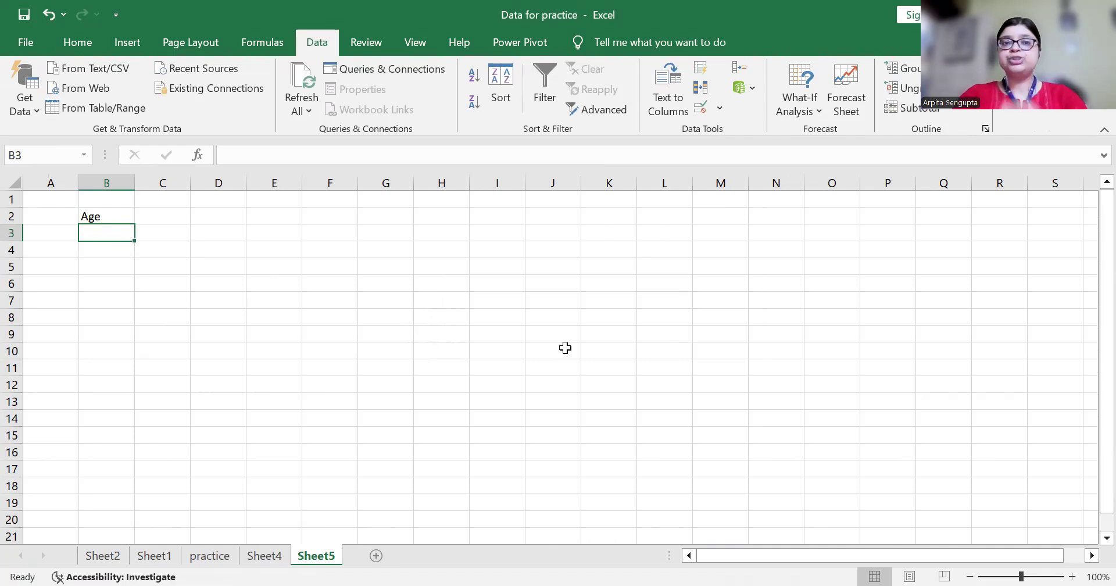
{"action": "key", "text": "ctrl+shift+Down"}
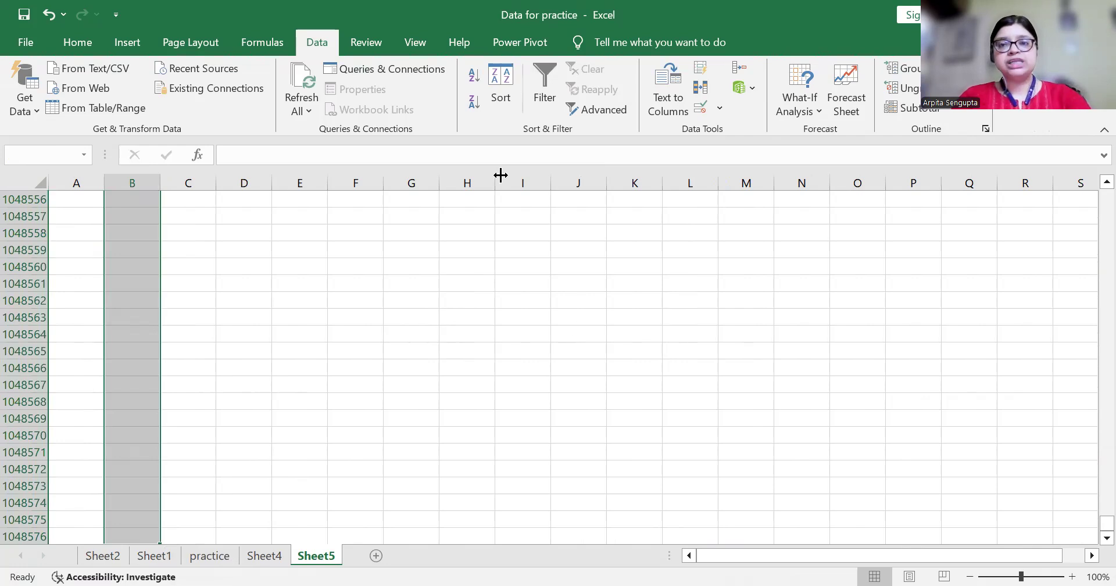
Change the Age rule's error alert style from Stop to Warning
{"action": "left_click", "coordinate": [700, 109]}
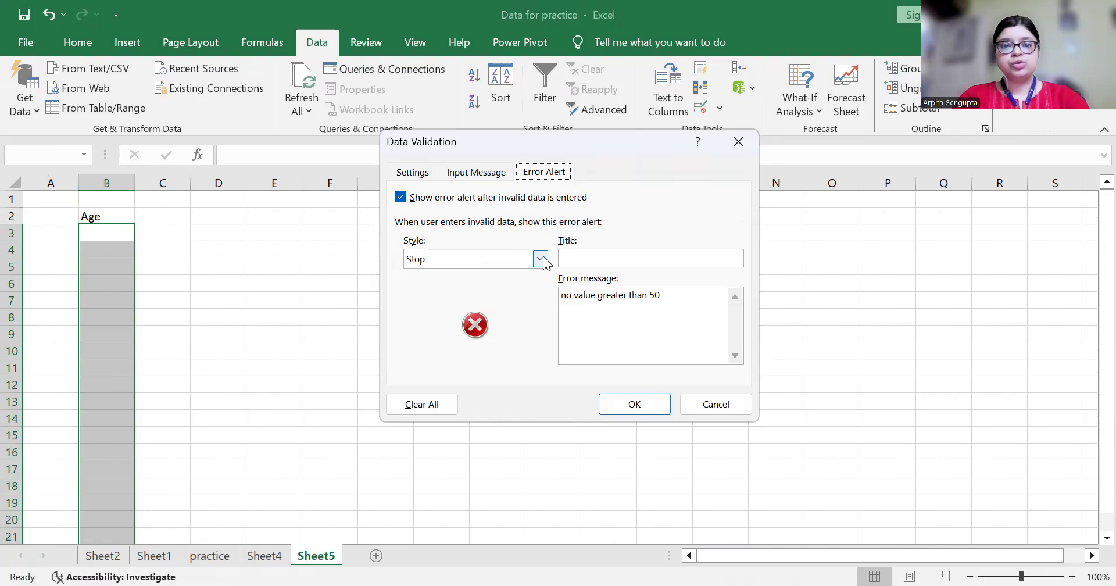
{"action": "left_click", "coordinate": [543, 256]}
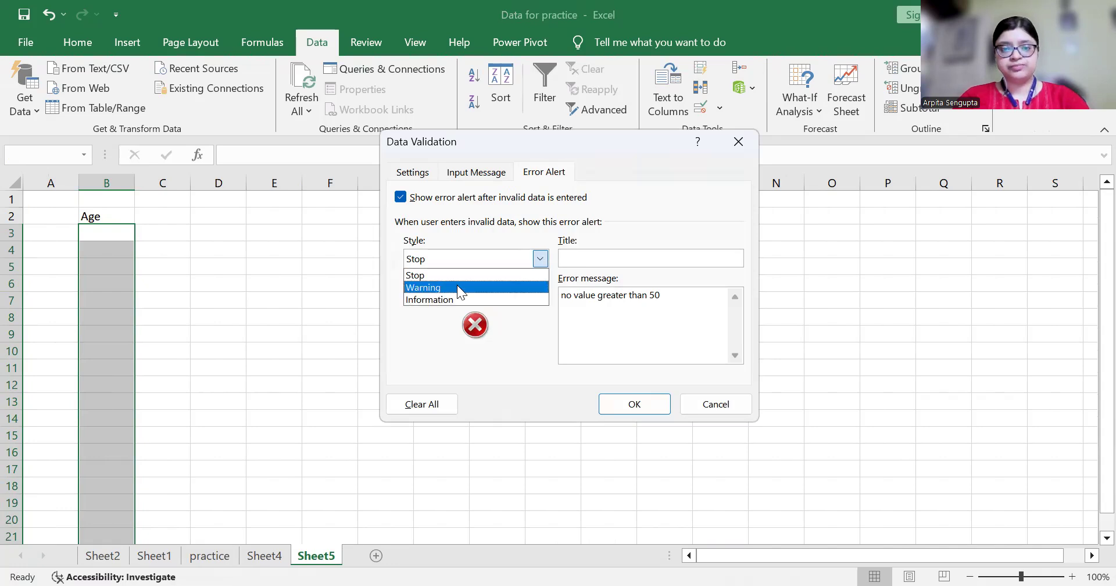
{"action": "left_click", "coordinate": [457, 286]}
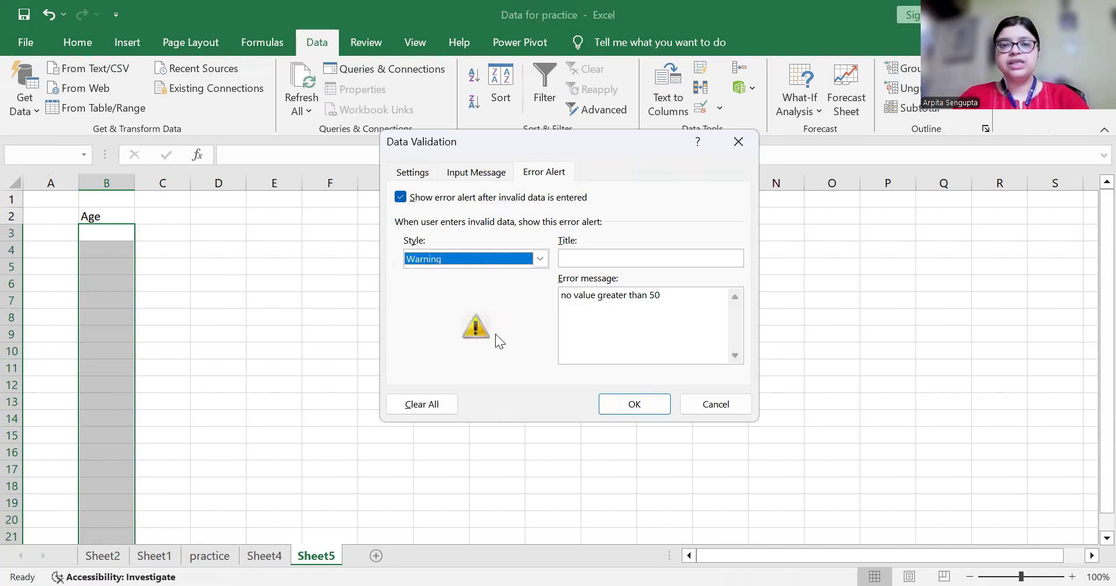
{"action": "left_click", "coordinate": [637, 406]}
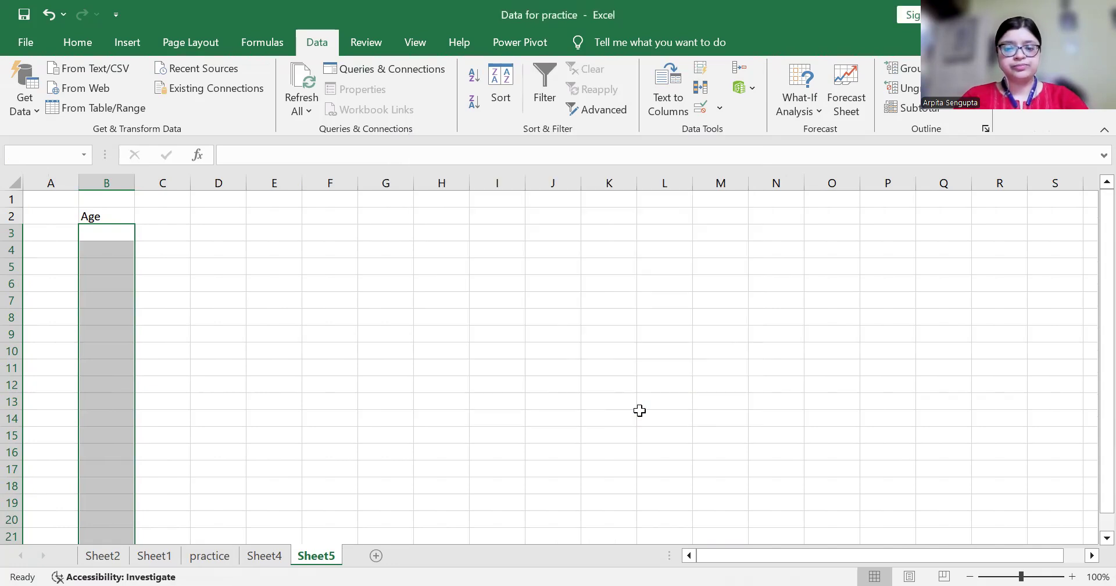
Enter 100 in B4 and accept it past the warning
{"action": "key", "text": "Down"}
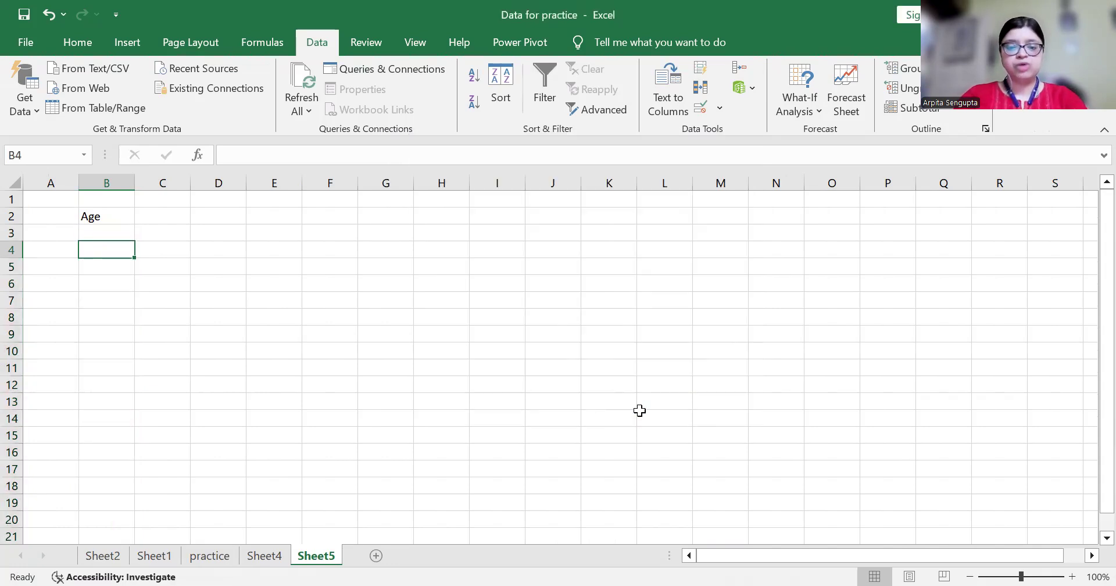
{"action": "type", "text": "100"}
{"action": "key", "text": "Return"}
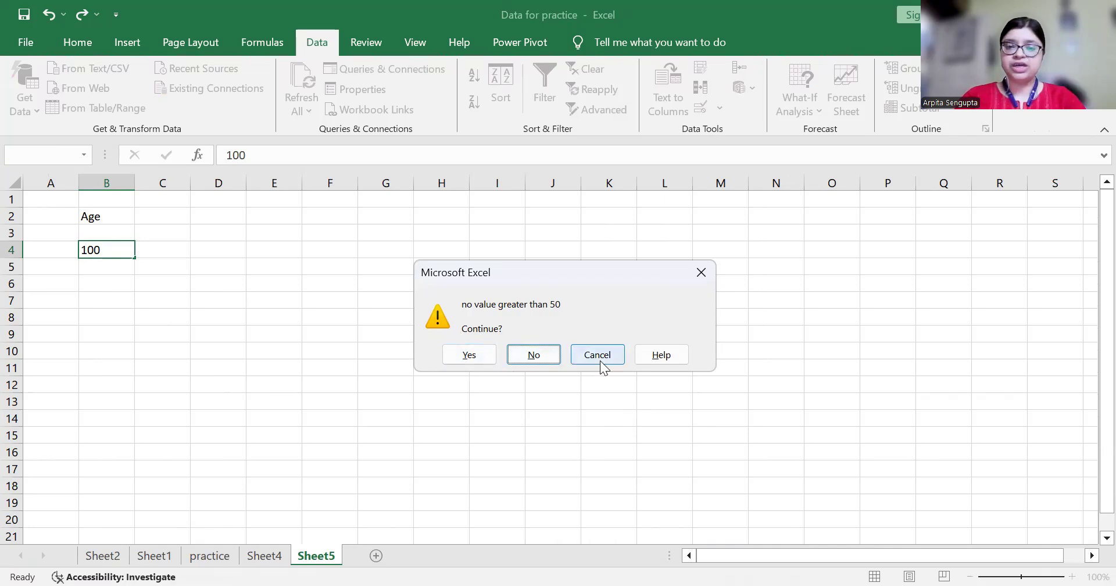
{"action": "left_click", "coordinate": [480, 358]}
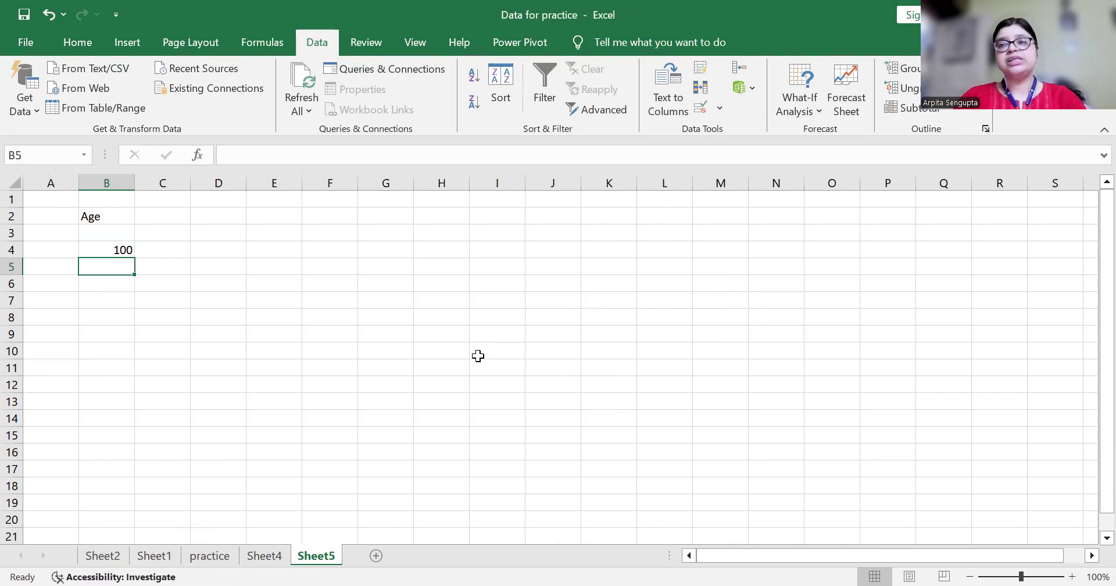
Clear the 100 test value and reselect B3 down to the last row
{"action": "key", "text": "Up"}
{"action": "key", "text": "Up"}
{"action": "key", "text": "ctrl+shift+Down"}
{"action": "key", "text": "ctrl+shift+Down"}
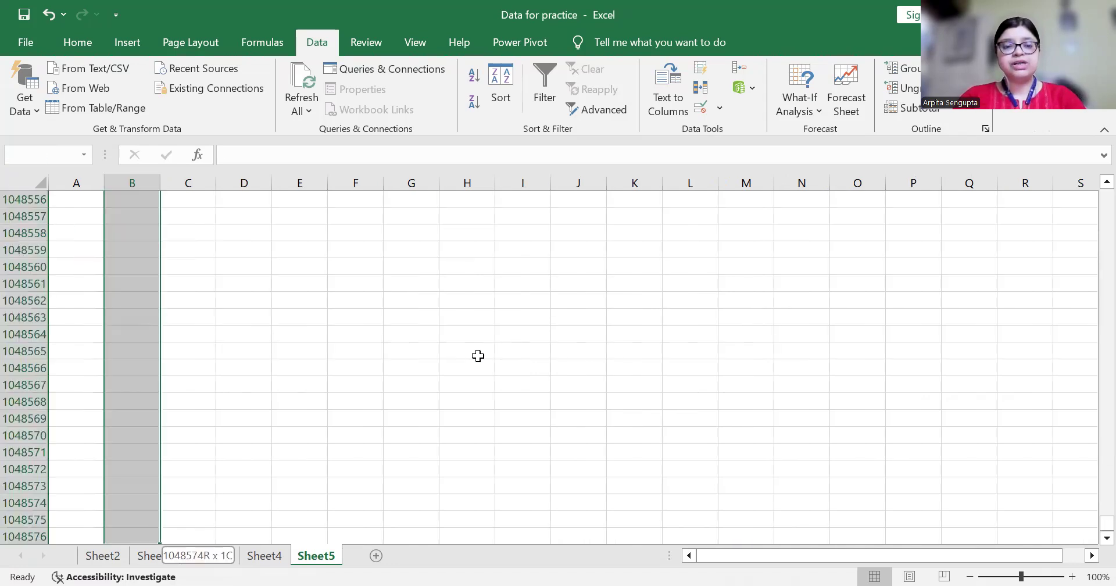
{"action": "key", "text": "Delete"}
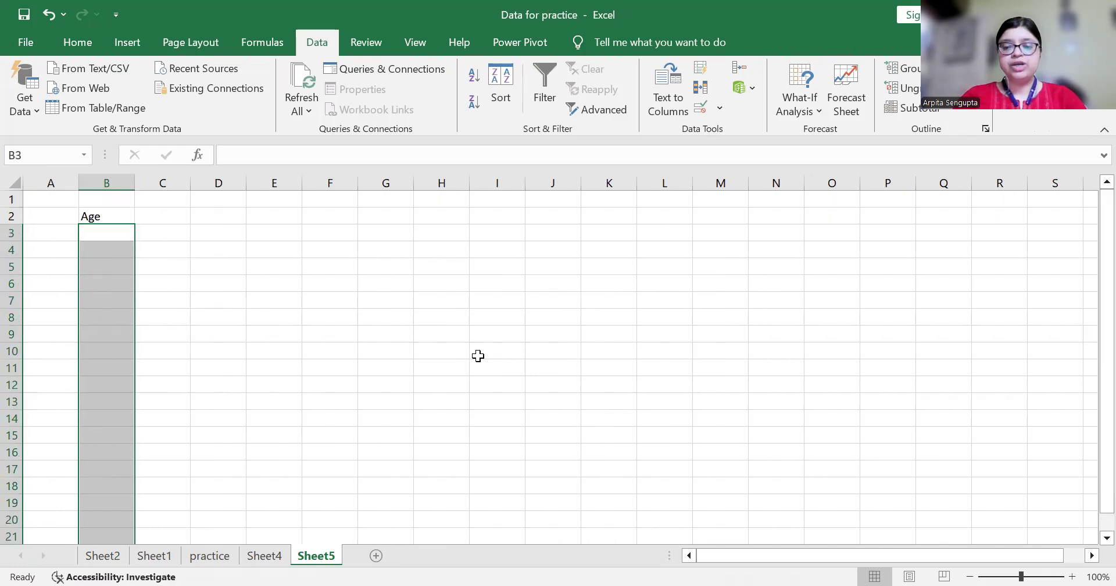
{"action": "key", "text": "Up"}
{"action": "key", "text": "Down"}
{"action": "key", "text": "ctrl+shift+Down"}
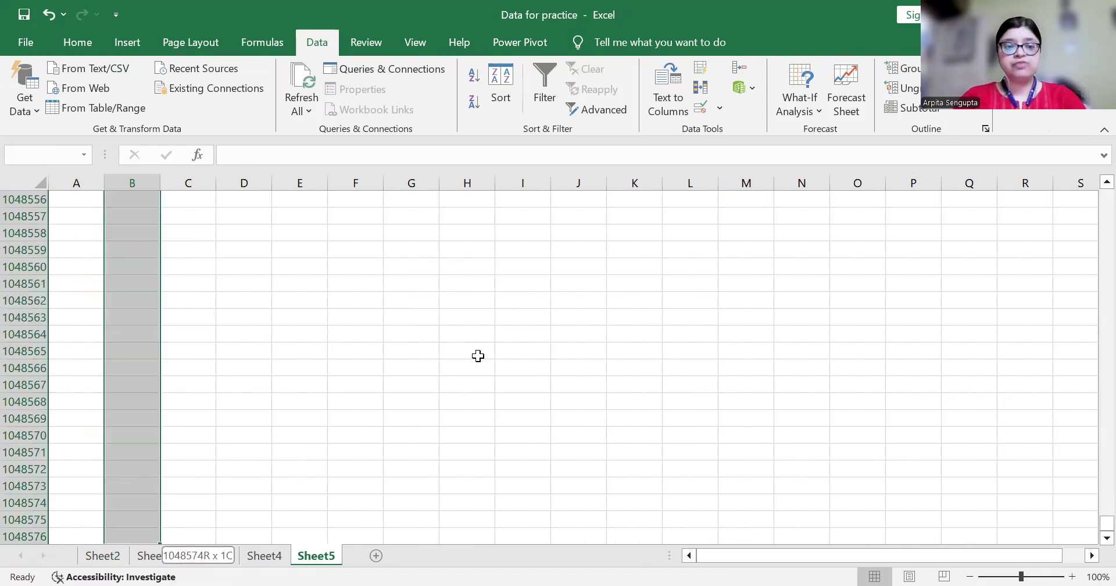
Switch the Age rule's error alert style to Information
{"action": "left_click", "coordinate": [700, 109]}
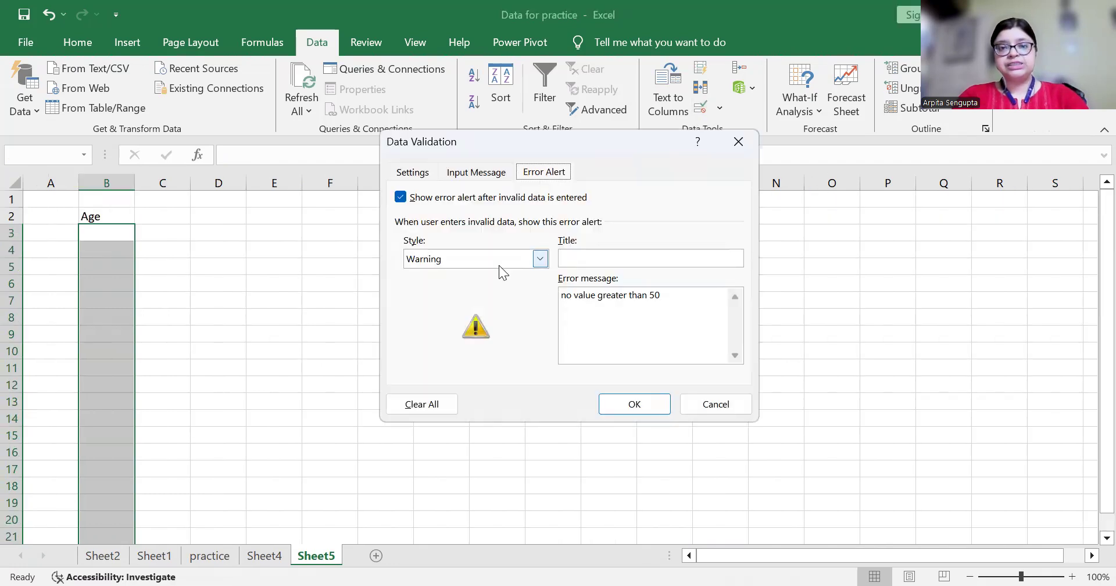
{"action": "left_click", "coordinate": [540, 259]}
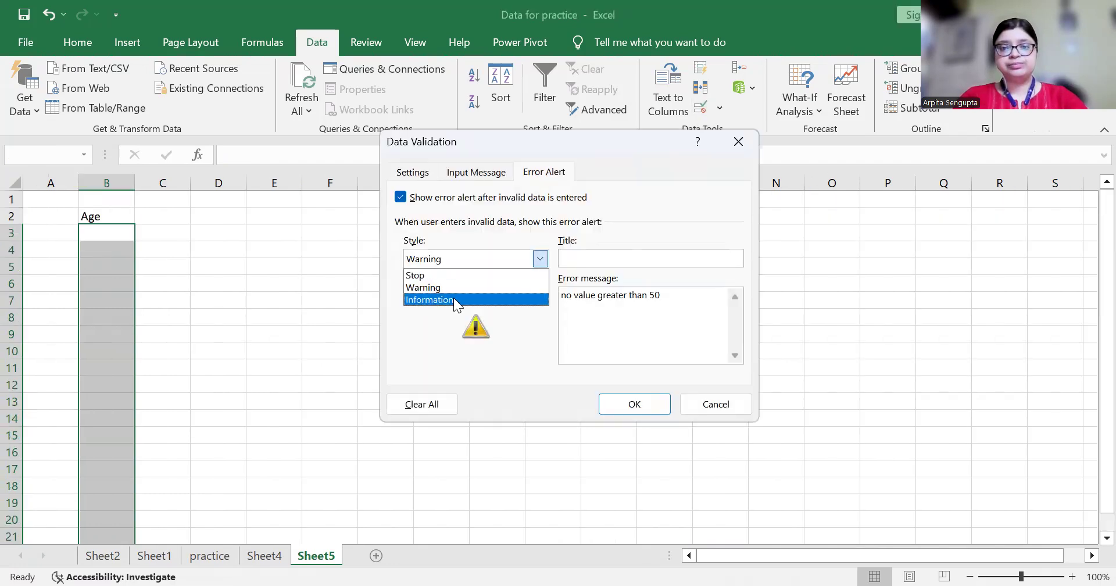
{"action": "left_click", "coordinate": [453, 298]}
{"action": "left_click", "coordinate": [649, 398]}
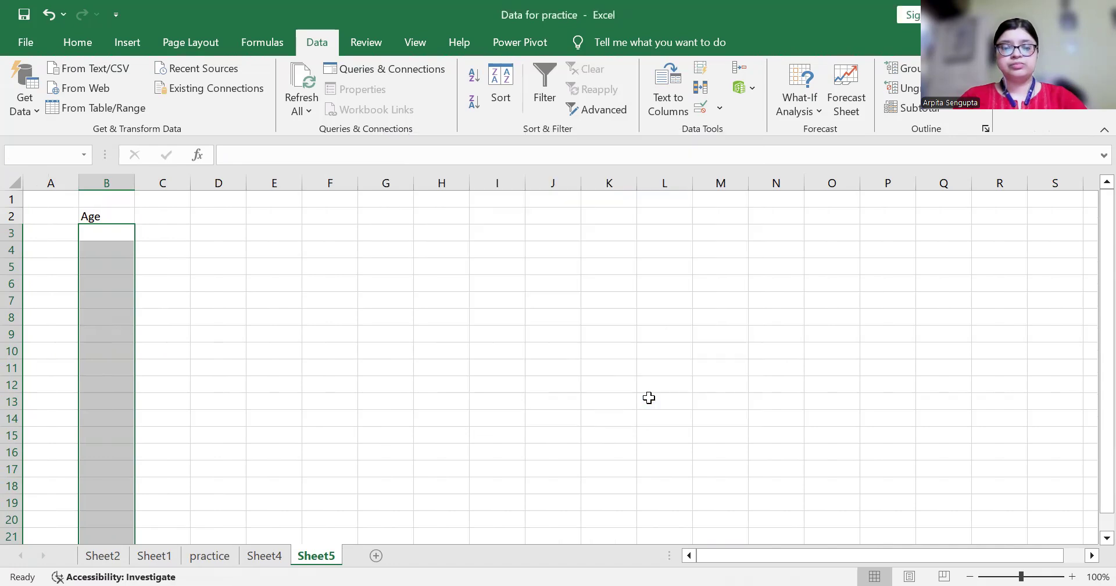
Test B4 with 65, cancelling it, then enter 90 and accept it
{"action": "key", "text": "Down"}
{"action": "type", "text": "65"}
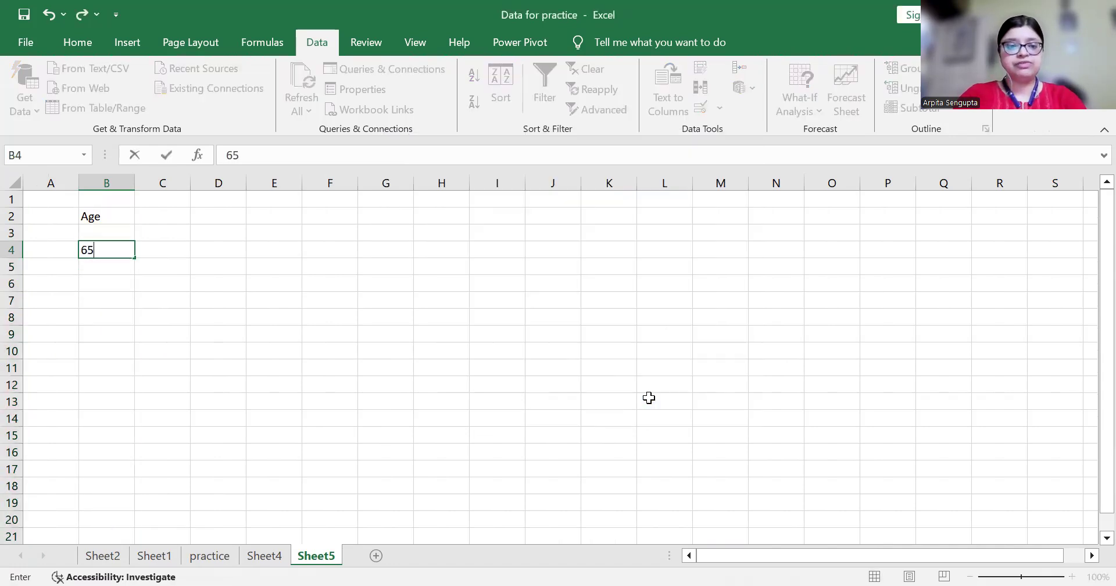
{"action": "key", "text": "Return"}
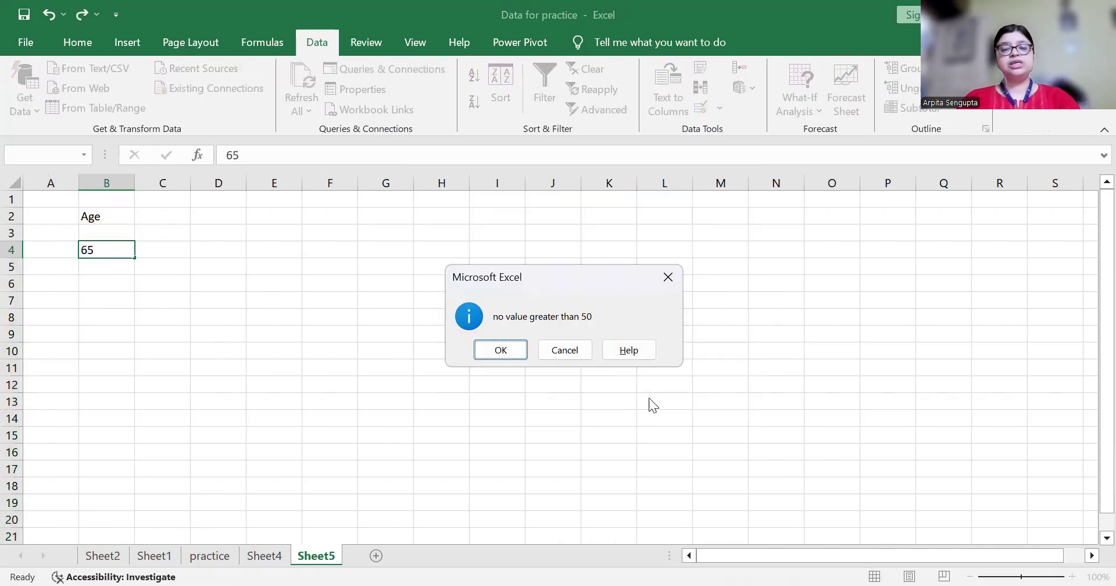
{"action": "left_click", "coordinate": [548, 352]}
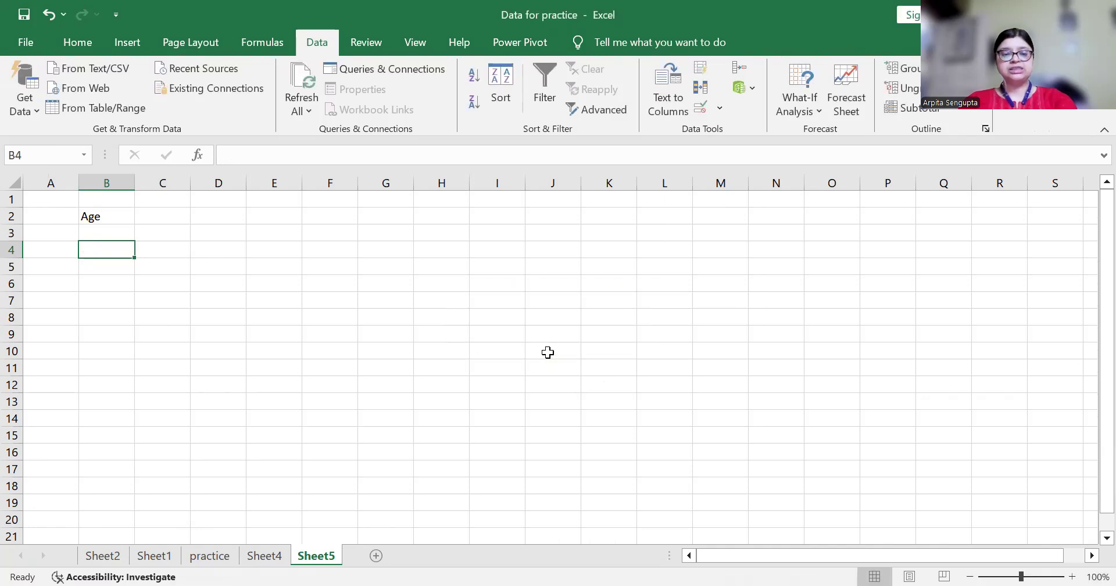
{"action": "type", "text": "90"}
{"action": "key", "text": "Return"}
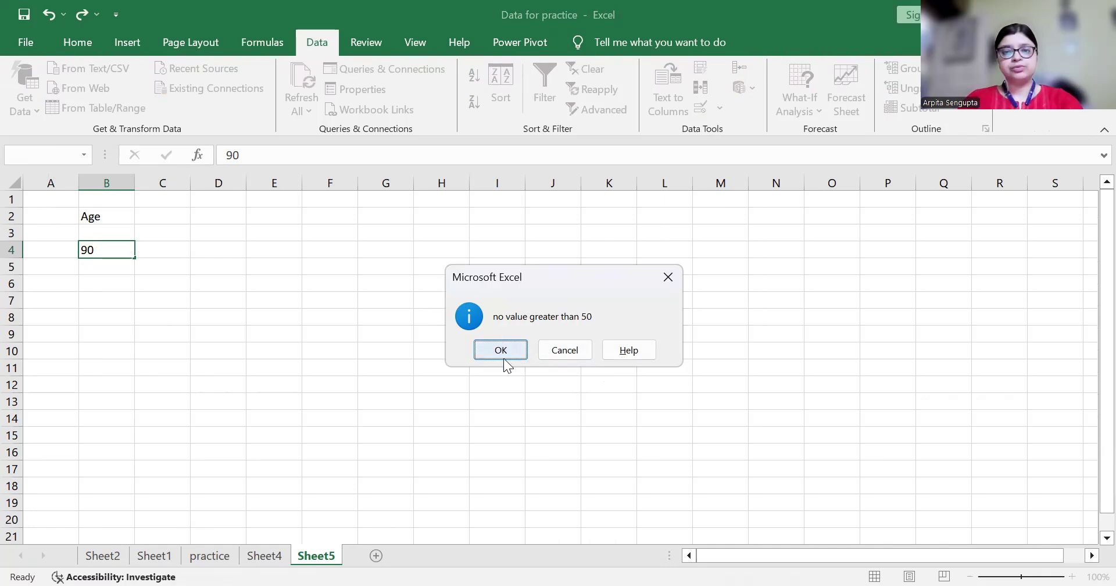
{"action": "left_click", "coordinate": [504, 357]}
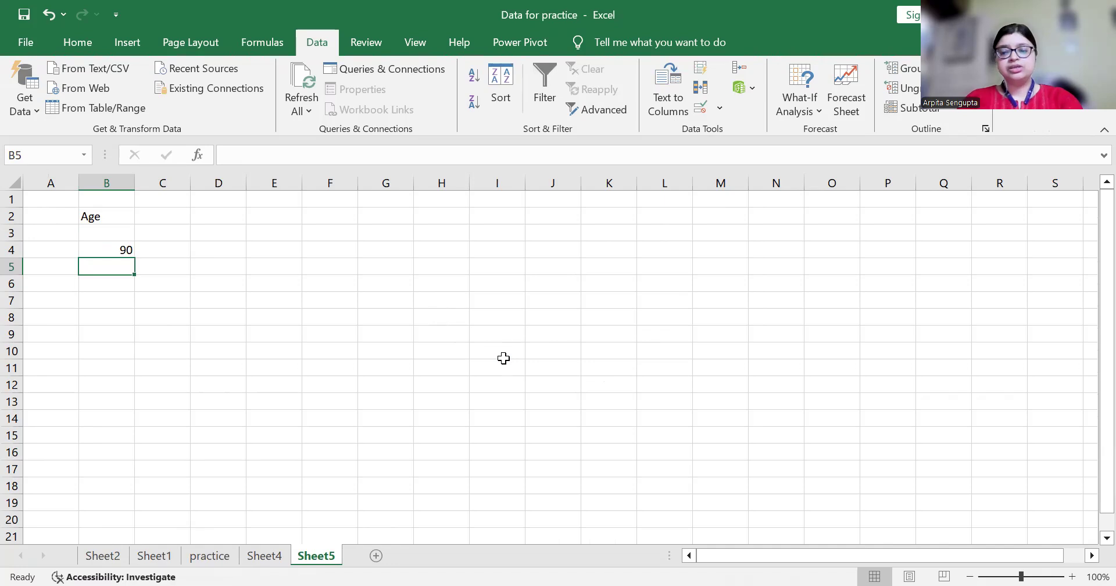
Select B3 and B4 and extend the selection down column B
{"action": "key", "text": "Up"}
{"action": "key", "text": "Up"}
{"action": "key", "text": "shift+Down"}
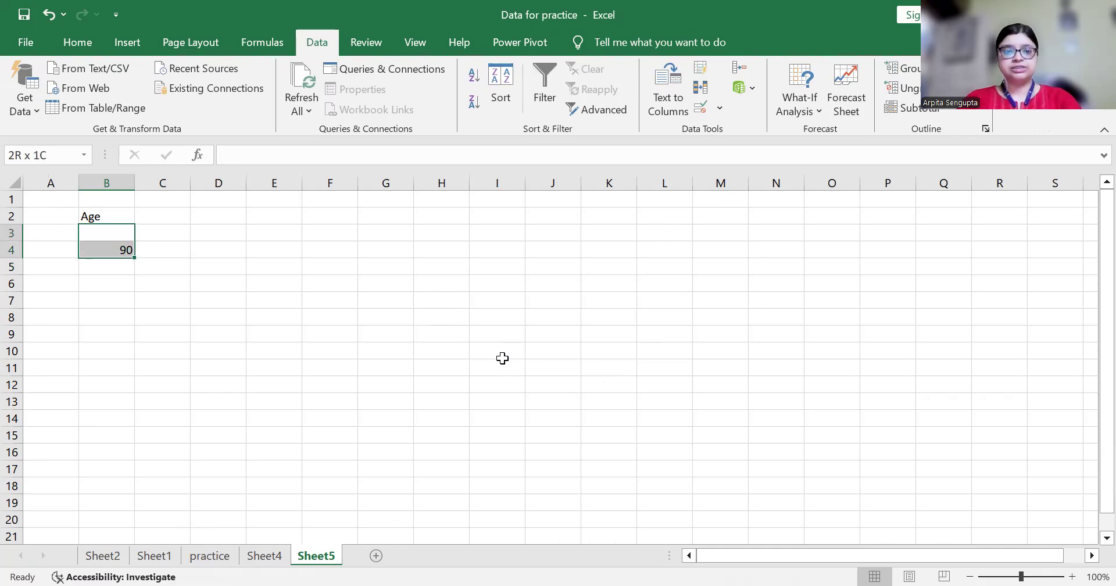
{"action": "key", "text": "ctrl+shift+Down"}
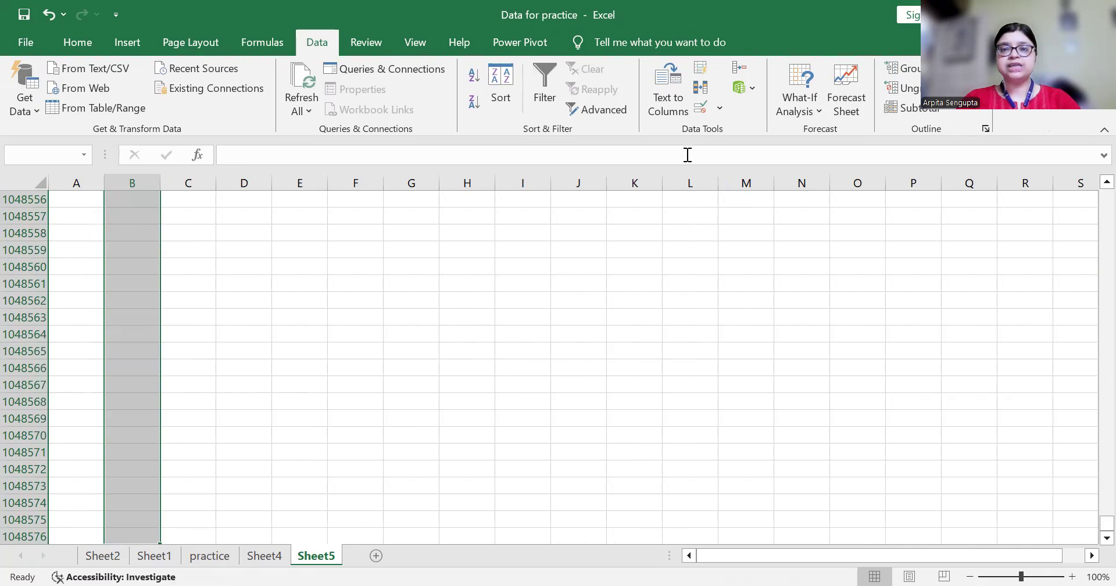
Set the Age range's validation Allow option to Any value
{"action": "left_click", "coordinate": [700, 107]}
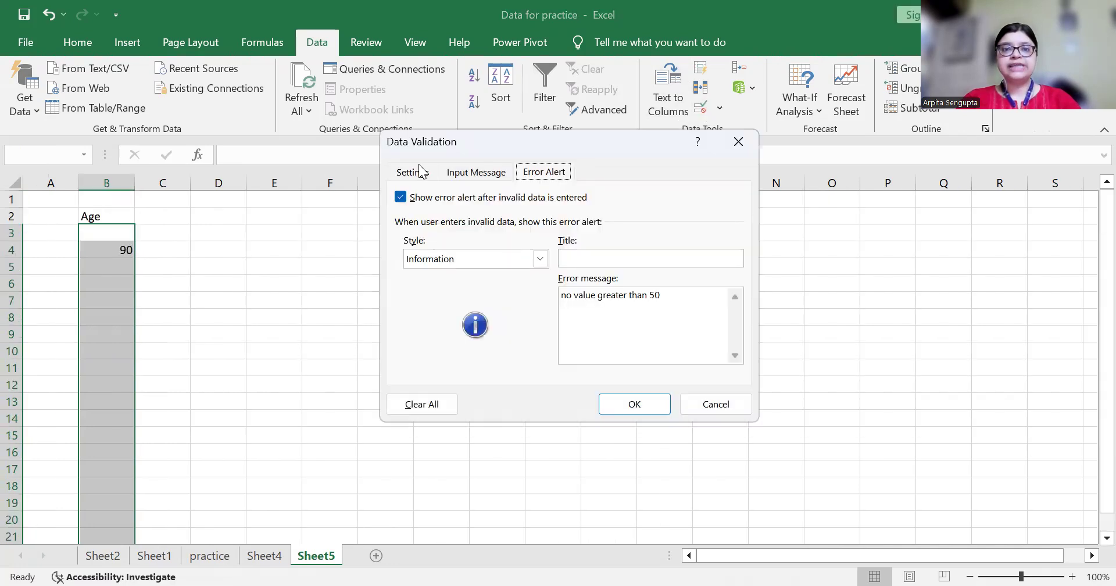
{"action": "left_click", "coordinate": [420, 171]}
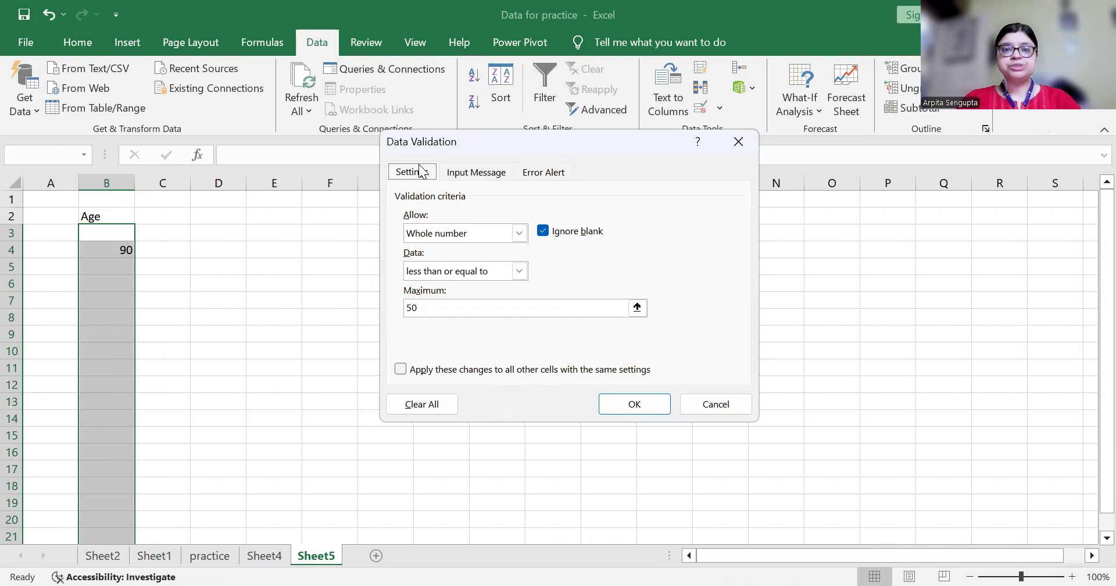
{"action": "left_click", "coordinate": [522, 237]}
{"action": "left_click", "coordinate": [457, 247]}
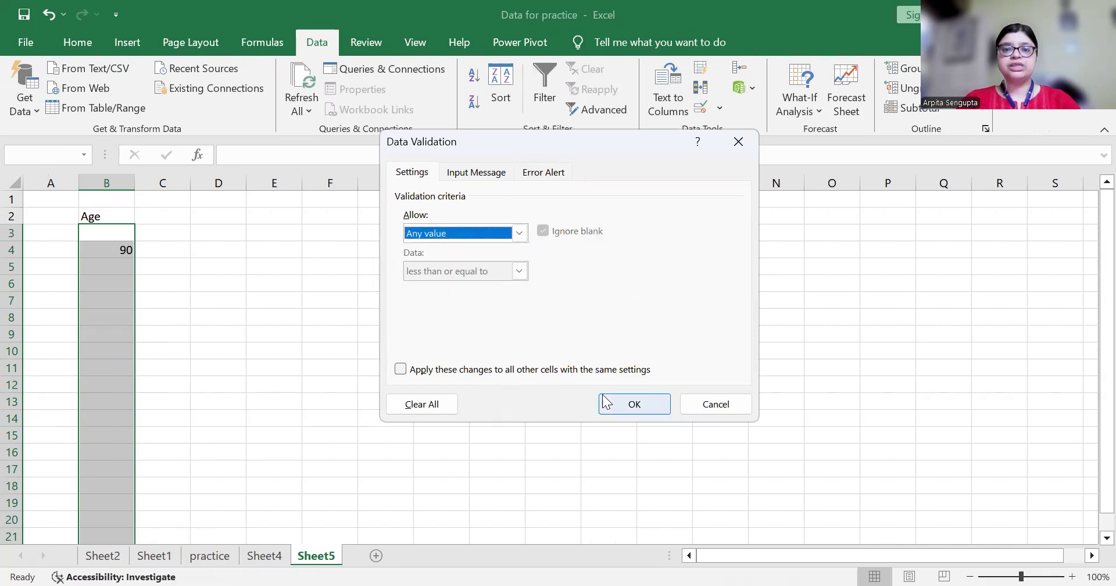
{"action": "left_click", "coordinate": [622, 406]}
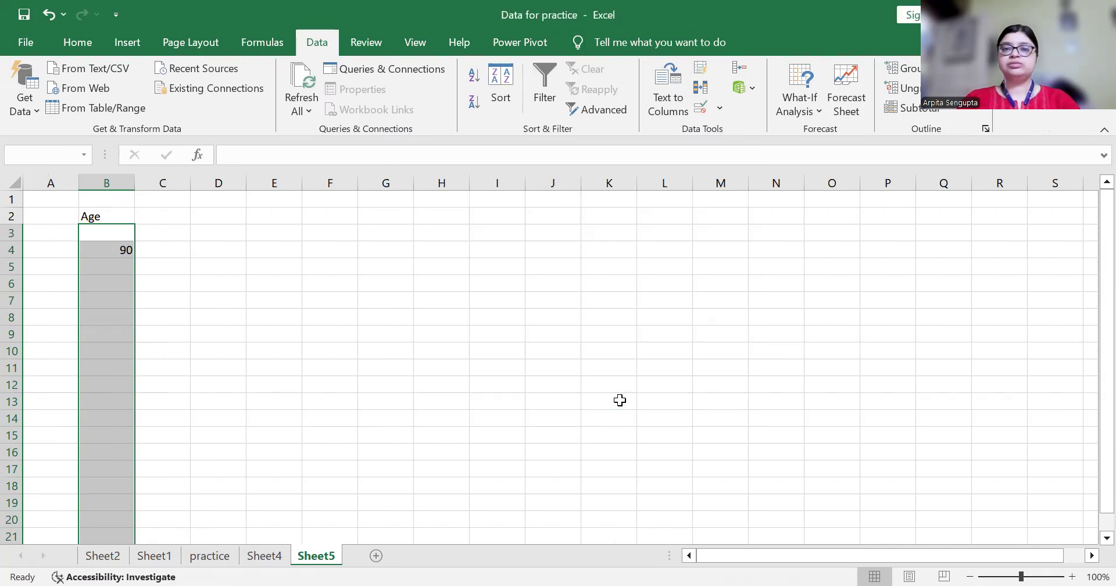
{"action": "left_click", "coordinate": [121, 247]}
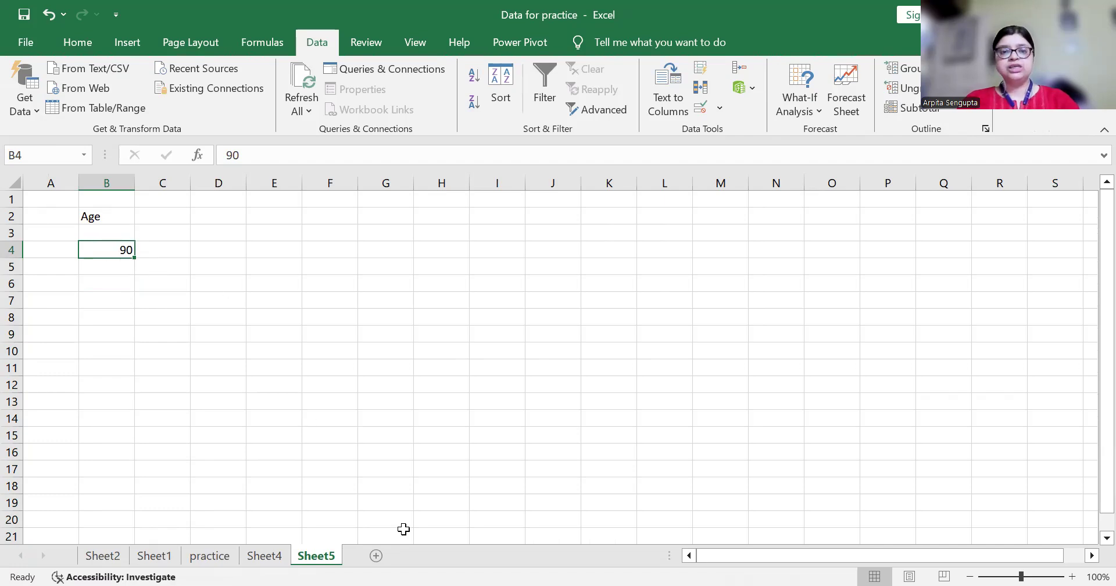
Rename the B2 heading to 'City' and clear the 90 from B4
{"action": "left_click", "coordinate": [118, 216]}
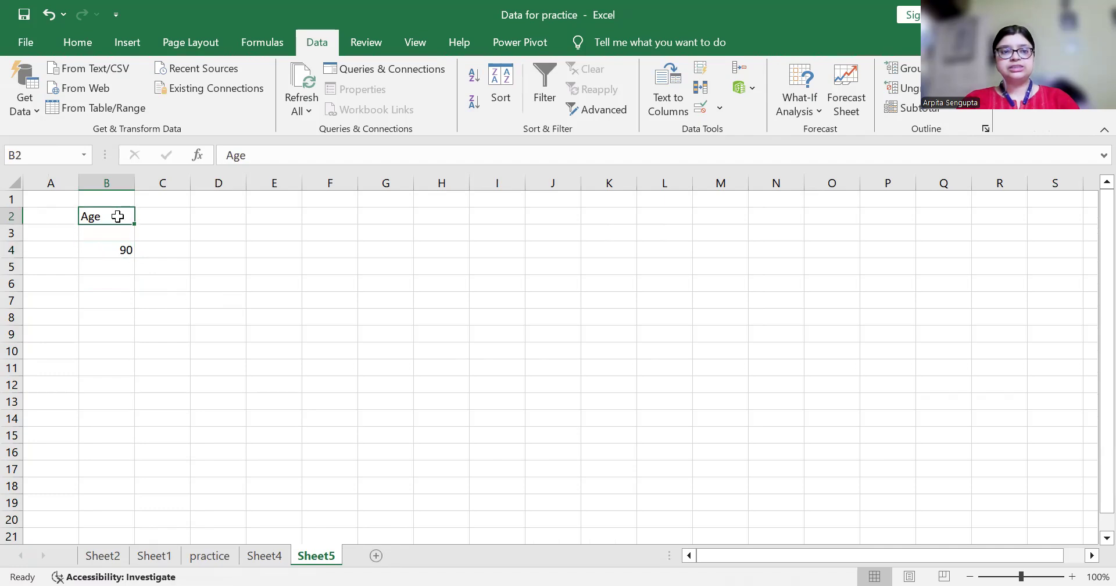
{"action": "type", "text": "City"}
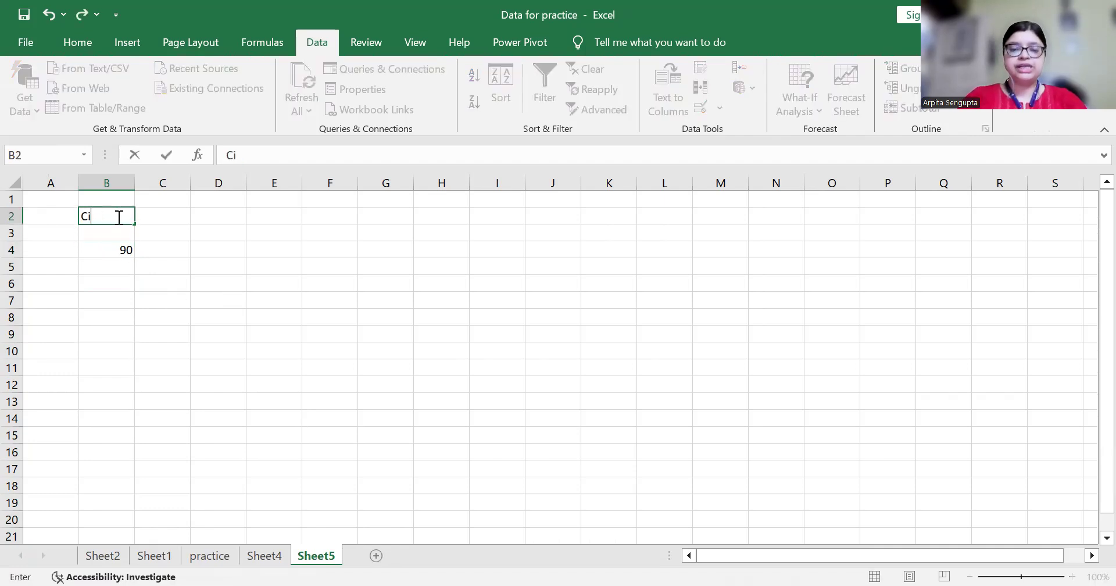
{"action": "key", "text": "Return"}
{"action": "key", "text": "Return"}
{"action": "key", "text": "Delete"}
Select column B from B3 down to the last row
{"action": "key", "text": "Up"}
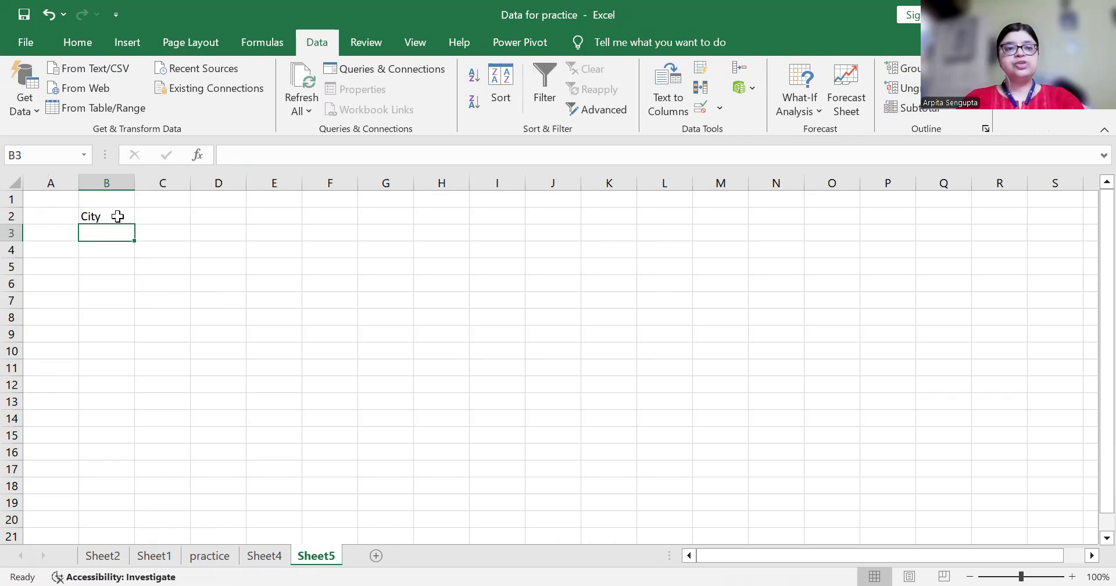
{"action": "key", "text": "shift+Down"}
{"action": "key", "text": "ctrl+shift+Down"}
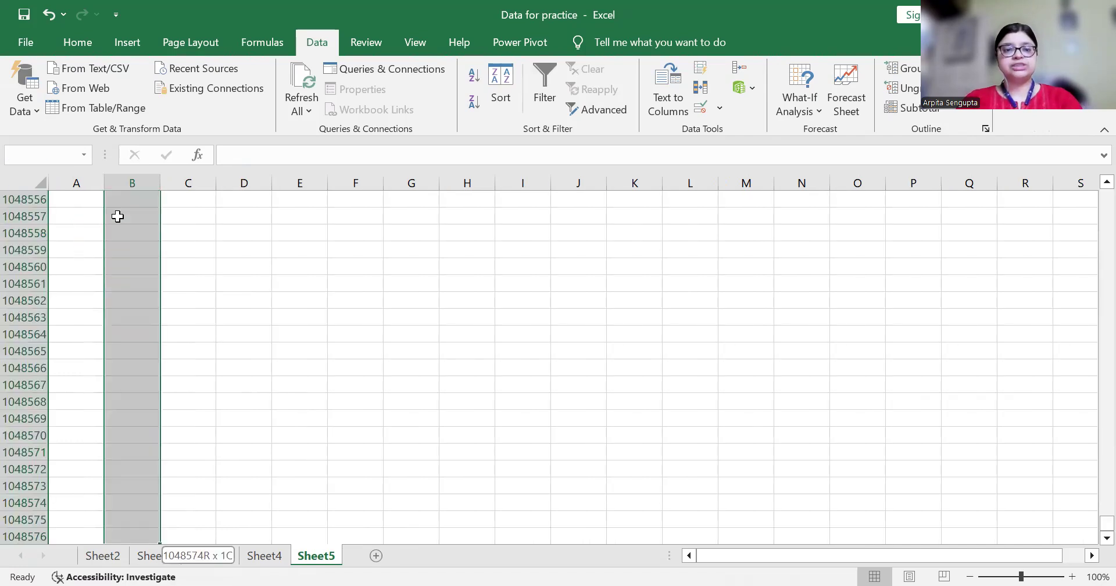
Add Sheet6 and enter the heading 'List of City Names' in B2
{"action": "left_click", "coordinate": [379, 556]}
{"action": "key", "text": "Down"}
{"action": "key", "text": "Right"}
{"action": "type", "text": "List"}
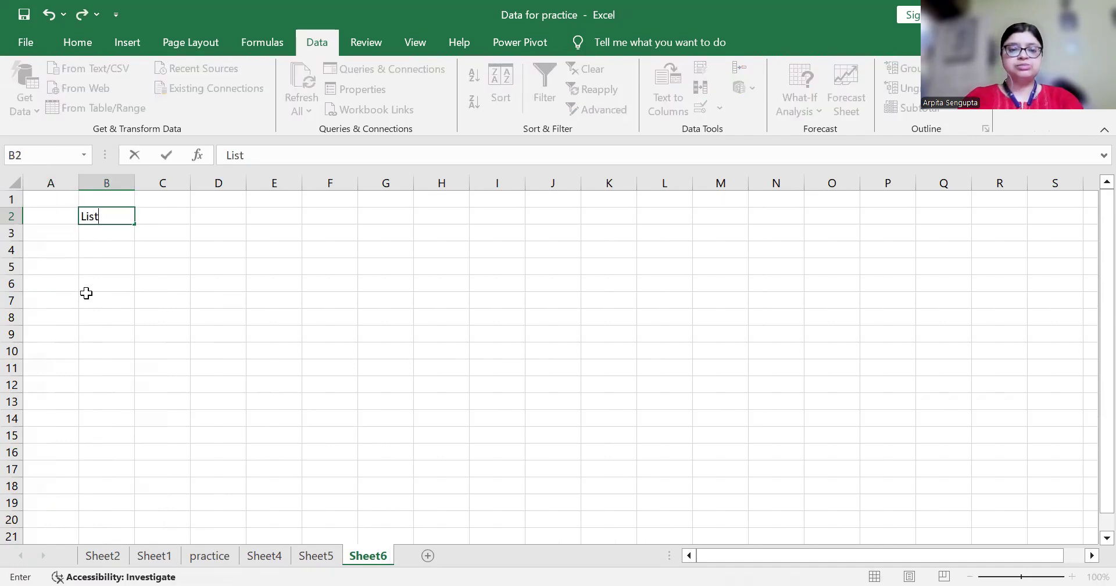
{"action": "type", "text": " o"}
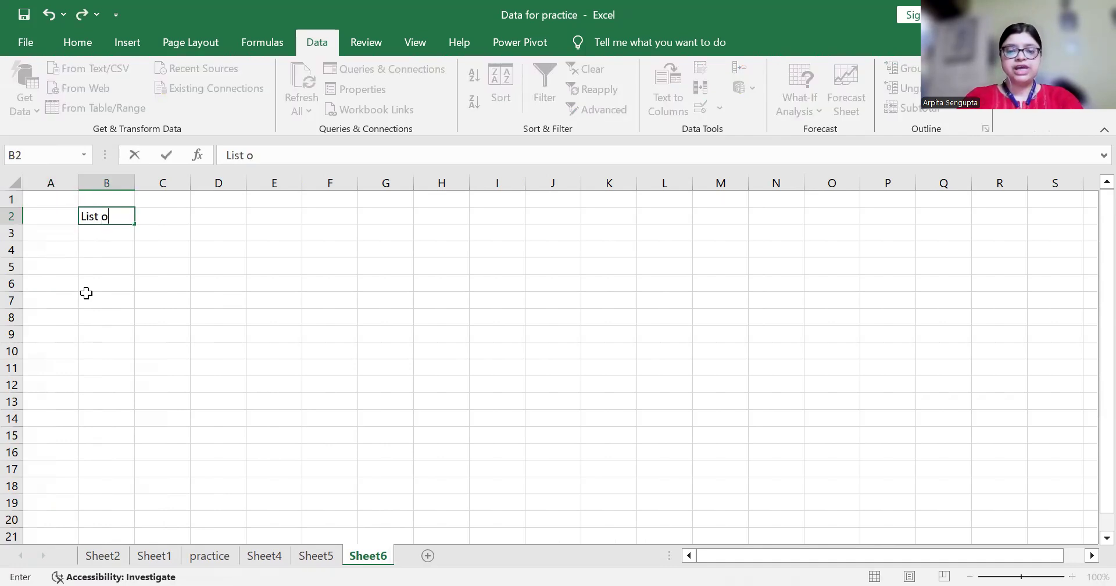
{"action": "type", "text": "f City Name"}
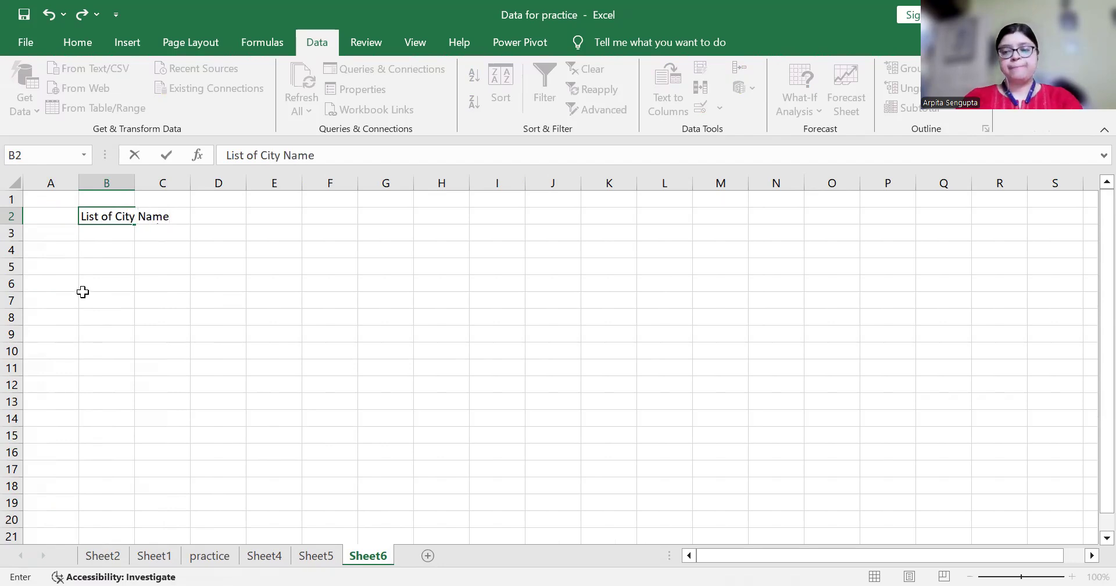
{"action": "type", "text": "s"}
{"action": "key", "text": "Return"}
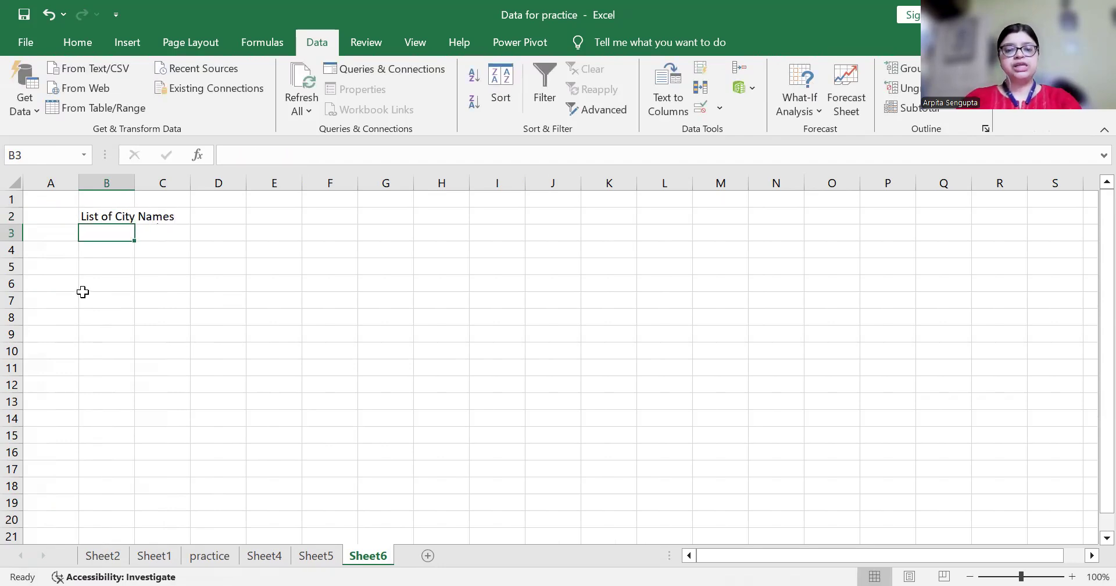
Enter Kolkata, Bangalore and Delhi below the heading in B3:B5
{"action": "type", "text": "Kolkata"}
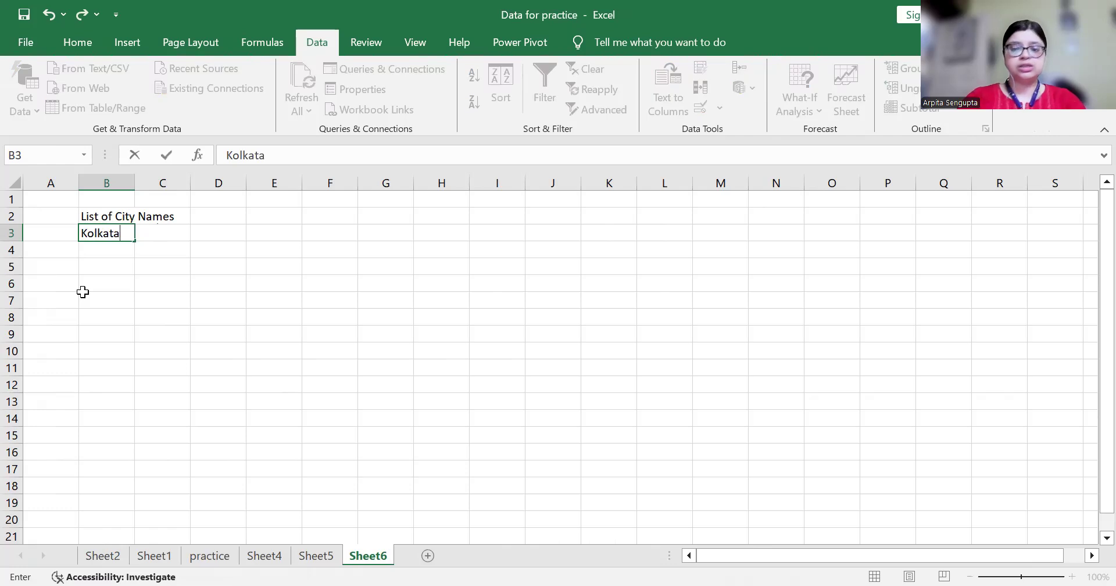
{"action": "key", "text": "Return"}
{"action": "type", "text": "Banga"}
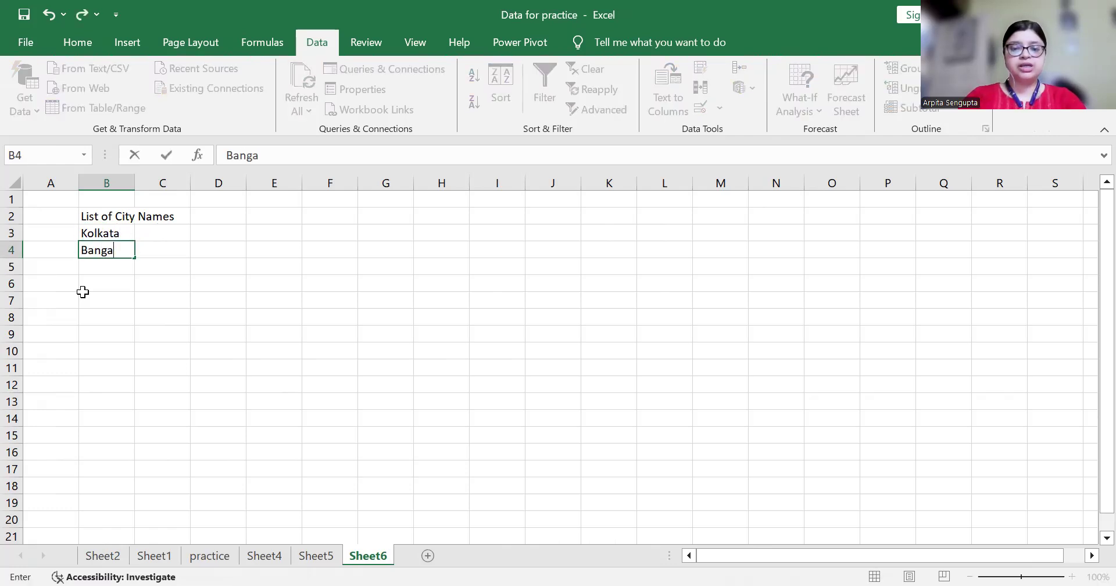
{"action": "type", "text": "lore"}
{"action": "key", "text": "Return"}
{"action": "type", "text": "De"}
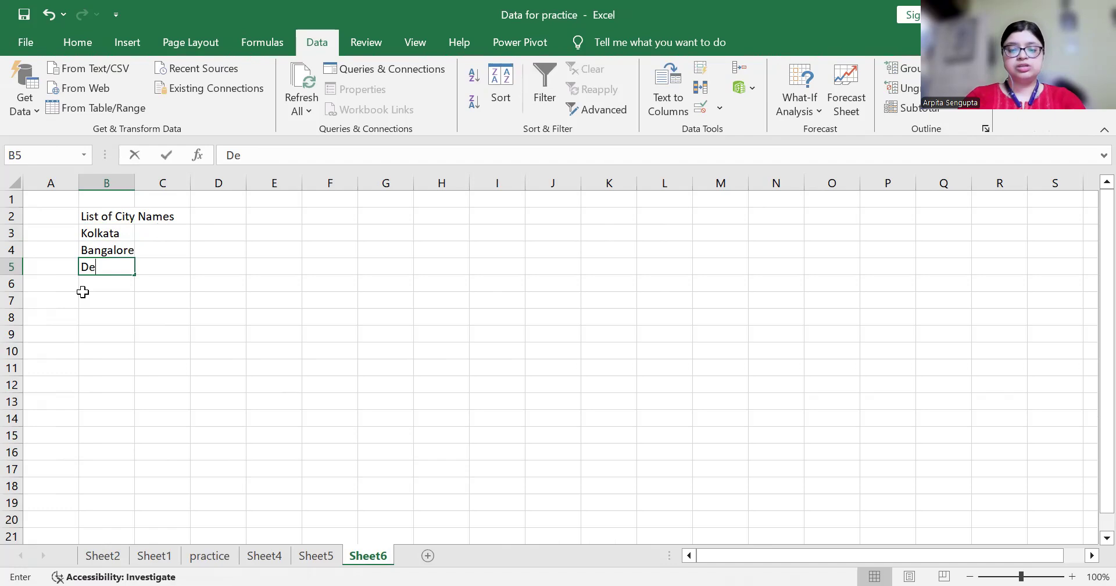
{"action": "type", "text": "lhi"}
{"action": "key", "text": "ctrl+Return"}
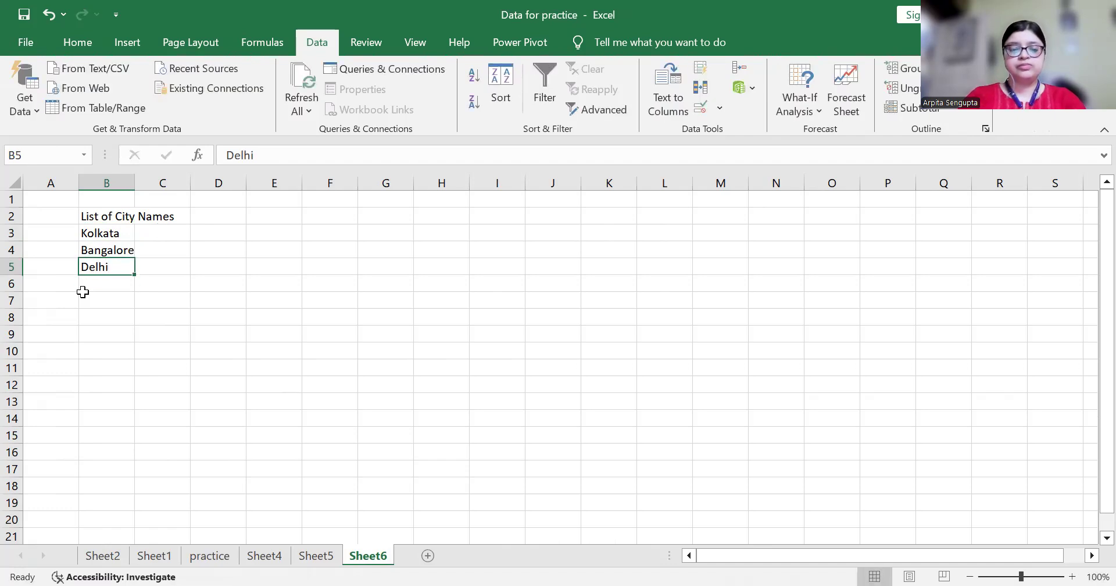
Add Chennai and Pune in B6:B7 and select the city list
{"action": "left_click", "coordinate": [82, 288]}
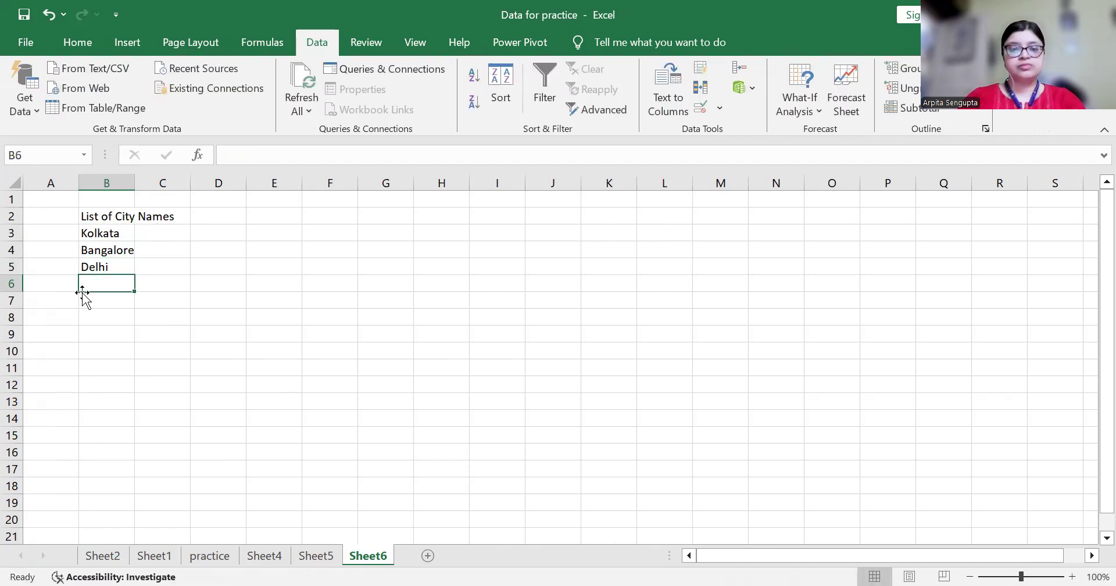
{"action": "type", "text": "Chennai"}
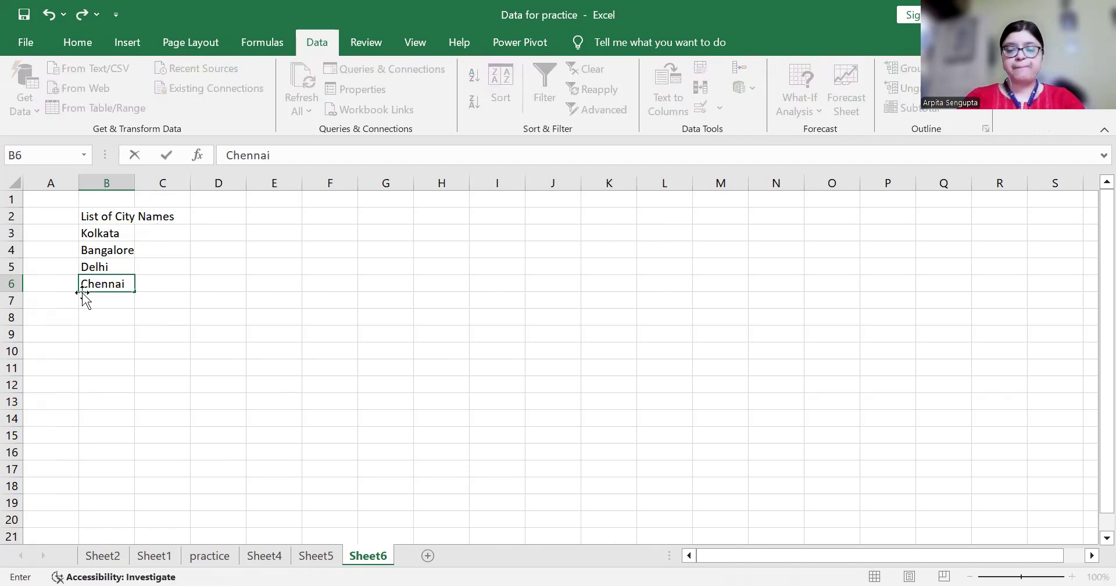
{"action": "key", "text": "Return"}
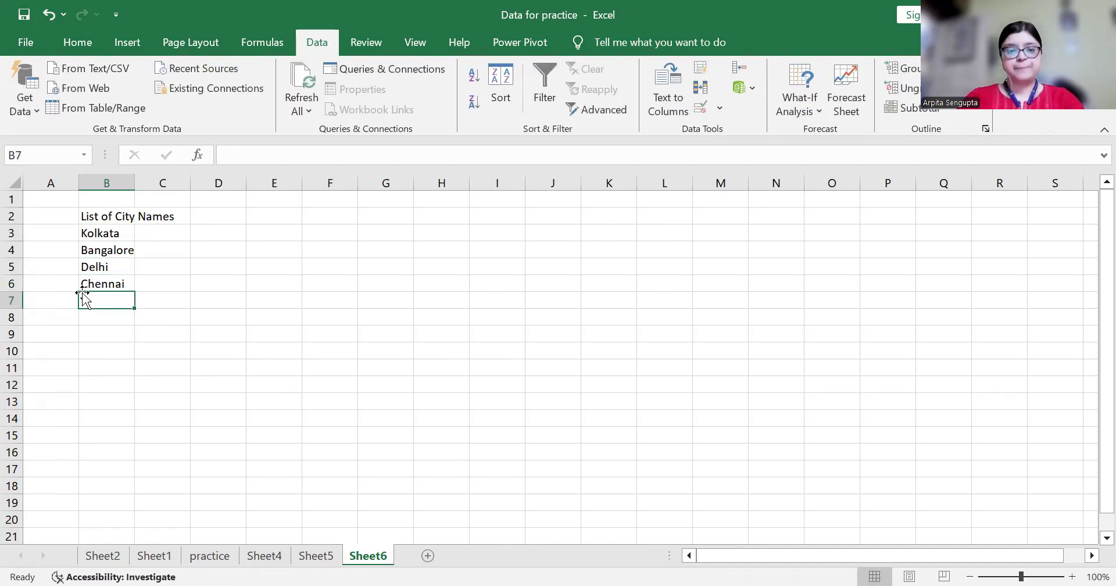
{"action": "type", "text": "Pune"}
{"action": "key", "text": "Return"}
{"action": "key", "text": "Up"}
{"action": "key", "text": "Up"}
{"action": "key", "text": "Up"}
{"action": "key", "text": "Up"}
{"action": "key", "text": "Up"}
{"action": "key", "text": "shift+Down"}
{"action": "key", "text": "shift+Down"}
{"action": "key", "text": "shift+Down"}
{"action": "key", "text": "shift+Down"}
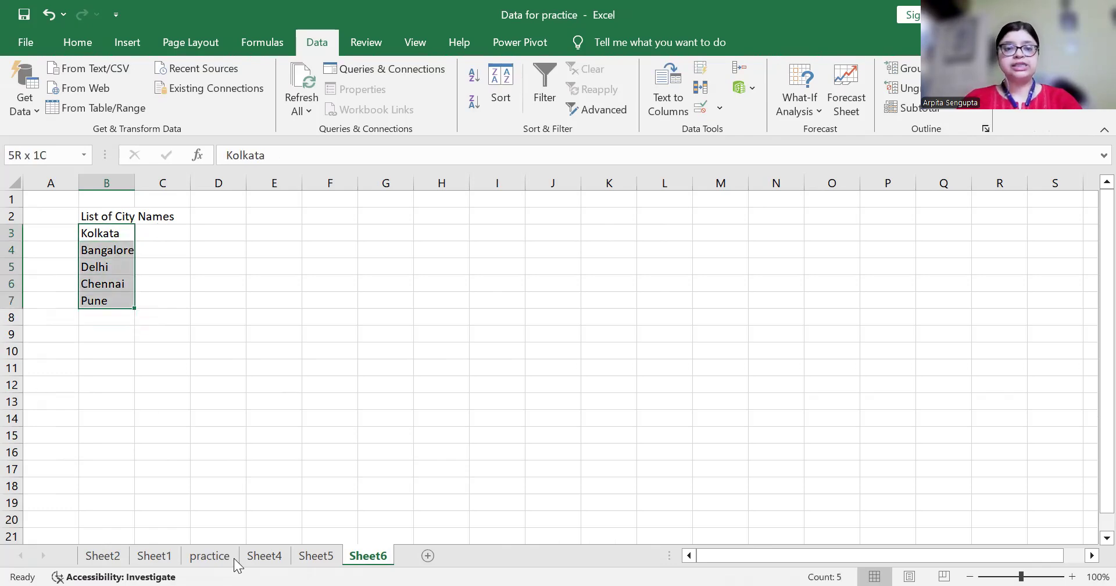
{"action": "left_click", "coordinate": [314, 559]}
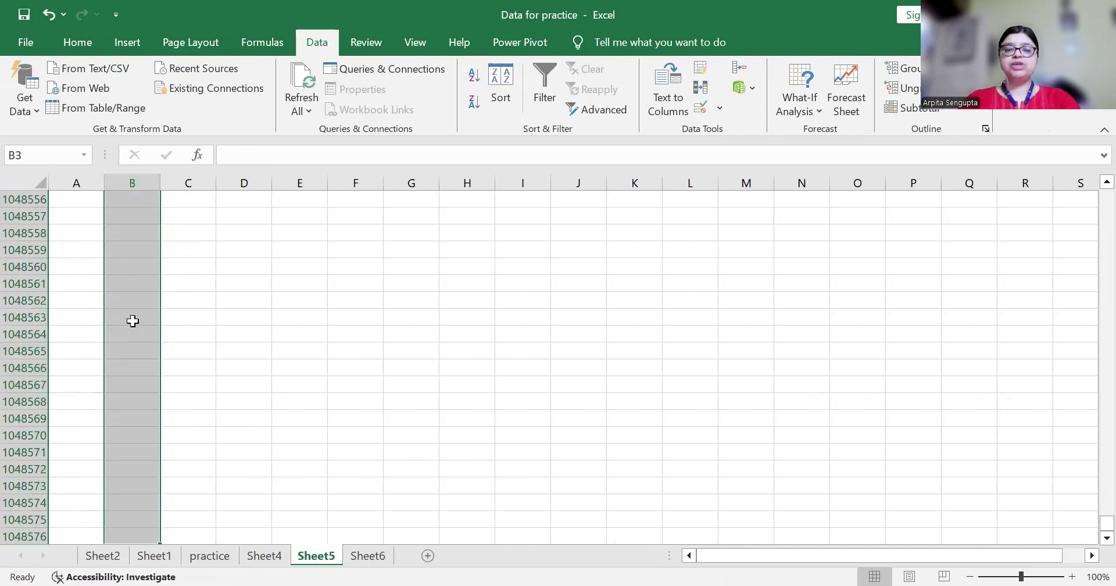
Check the Kolkata-to-Pune city list on Sheet6, then return to Sheet5
{"action": "key", "text": "ctrl+Up"}
{"action": "key", "text": "Down"}
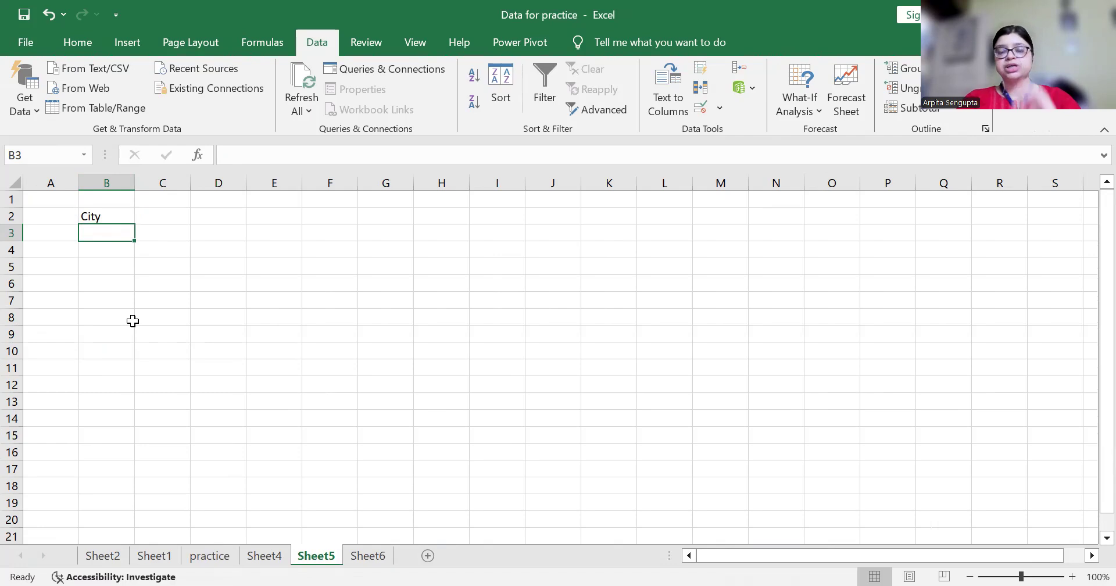
{"action": "key", "text": "Right"}
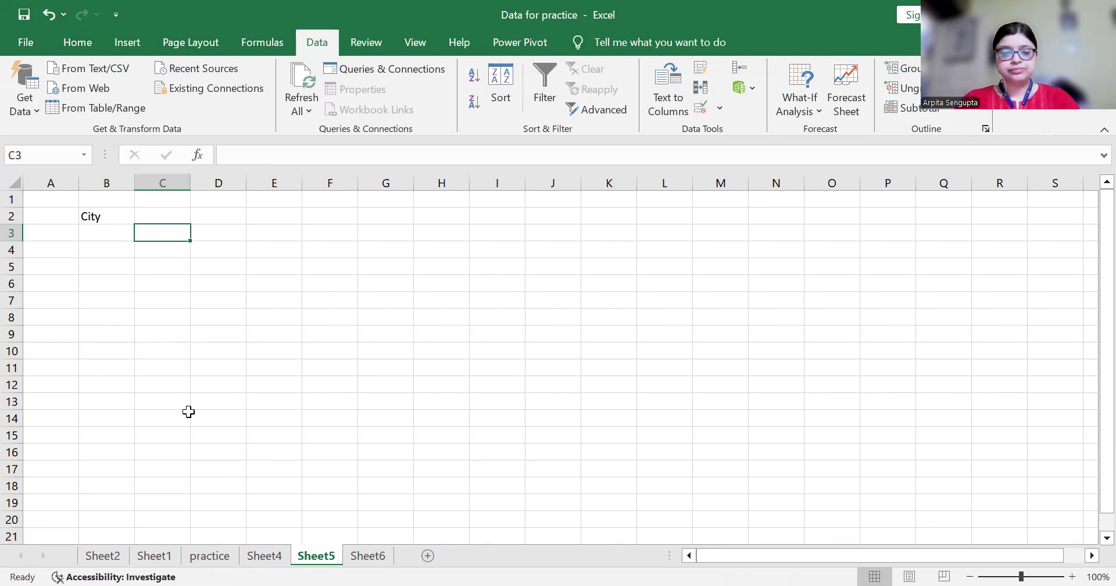
{"action": "key", "text": "ctrl+Page_Down"}
{"action": "key", "text": "Up"}
{"action": "key", "text": "Down"}
{"action": "key", "text": "Down"}
{"action": "key", "text": "Down"}
{"action": "key", "text": "Down"}
{"action": "key", "text": "Down"}
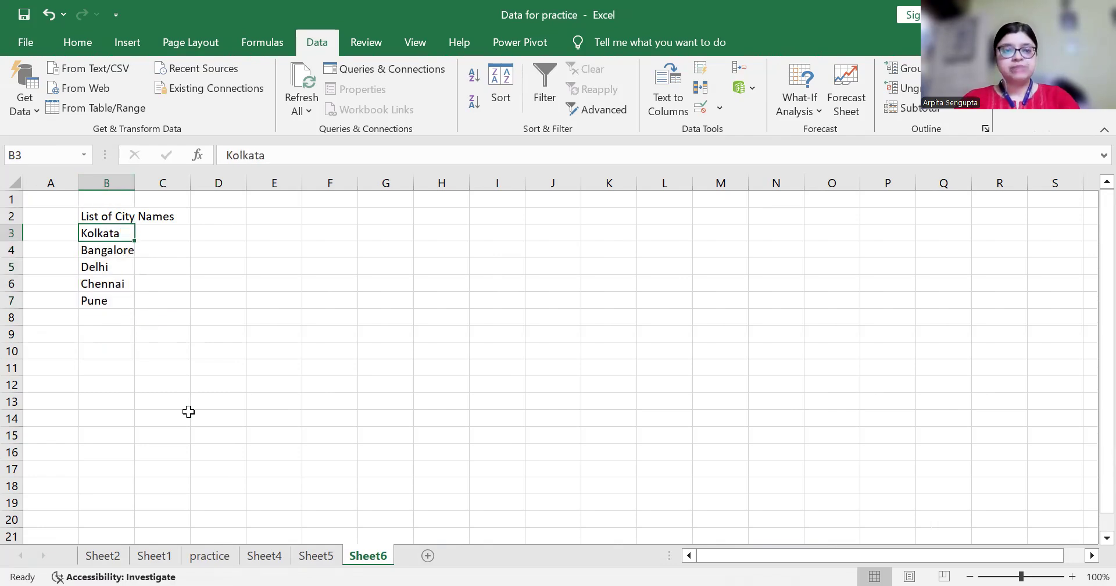
{"action": "key", "text": "Up"}
{"action": "key", "text": "Up"}
{"action": "key", "text": "Up"}
{"action": "key", "text": "Up"}
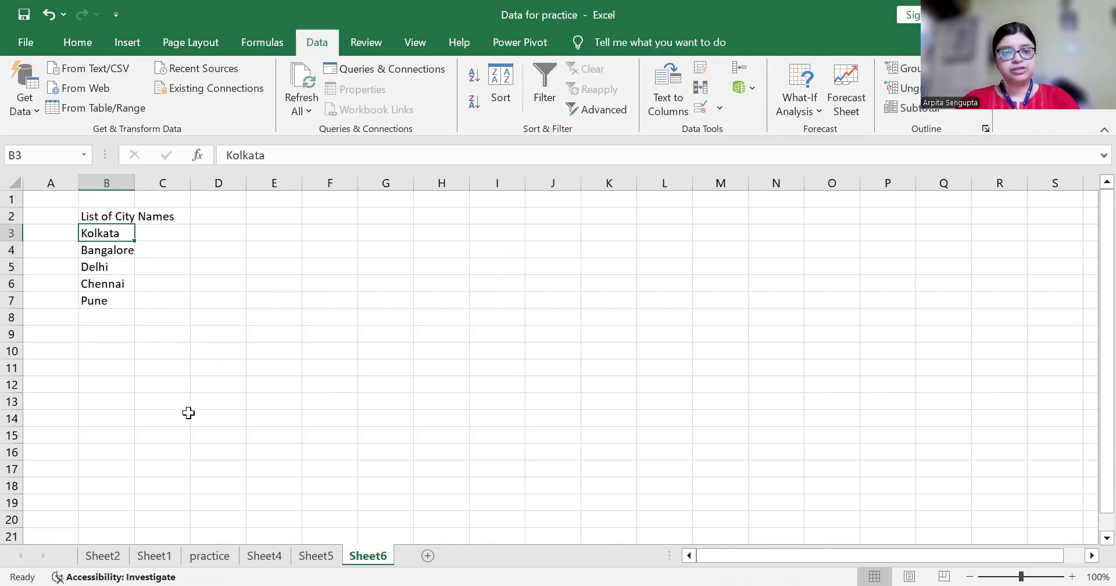
{"action": "key", "text": "ctrl+Page_Up"}
Select Sheet5's City cells from B3 to the last row and open Data Validation
{"action": "key", "text": "Down"}
{"action": "key", "text": "Left"}
{"action": "key", "text": "Up"}
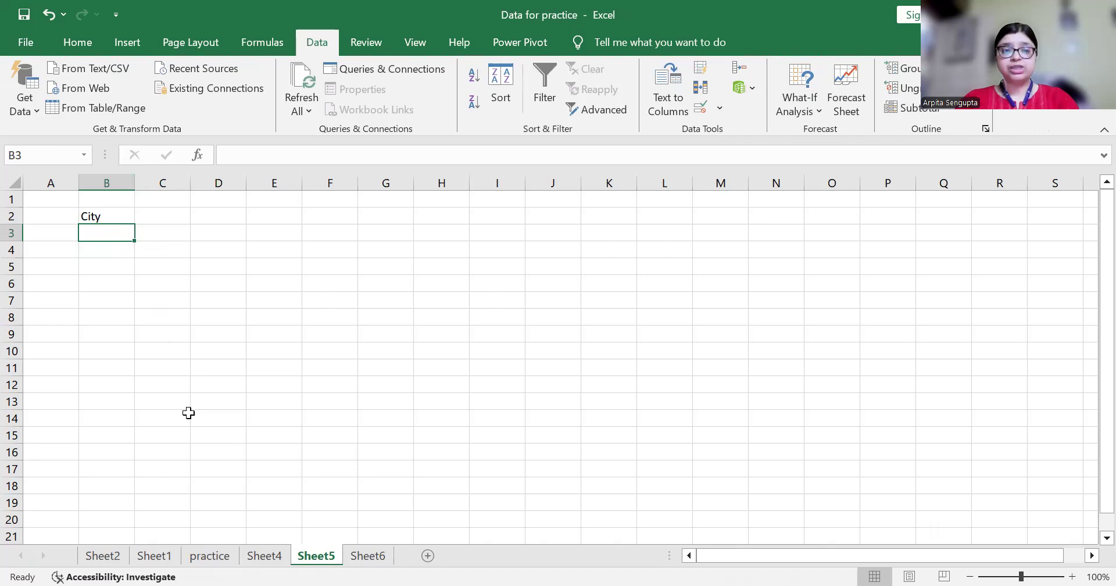
{"action": "key", "text": "ctrl+shift+Down"}
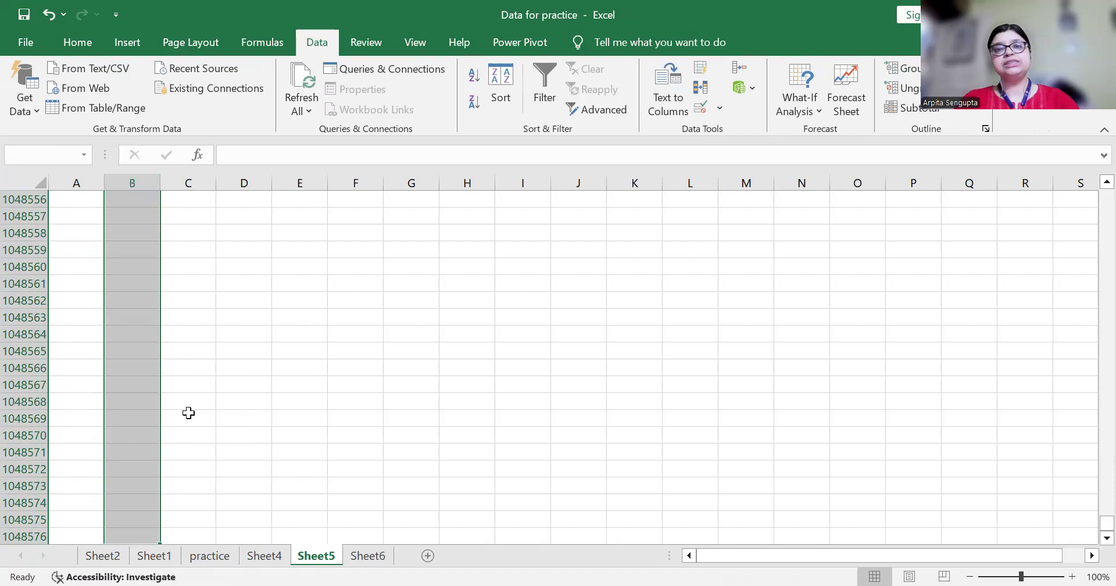
{"action": "left_click", "coordinate": [704, 107]}
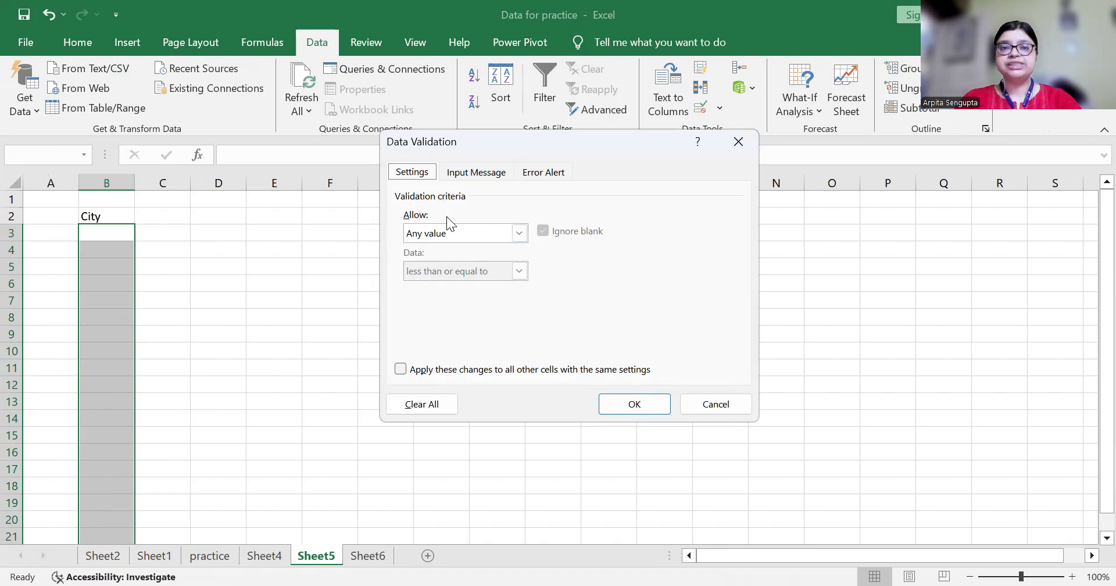
Set the City cells' validation to a List with source =Sheet6!$B$3:$B$8
{"action": "left_click", "coordinate": [520, 232]}
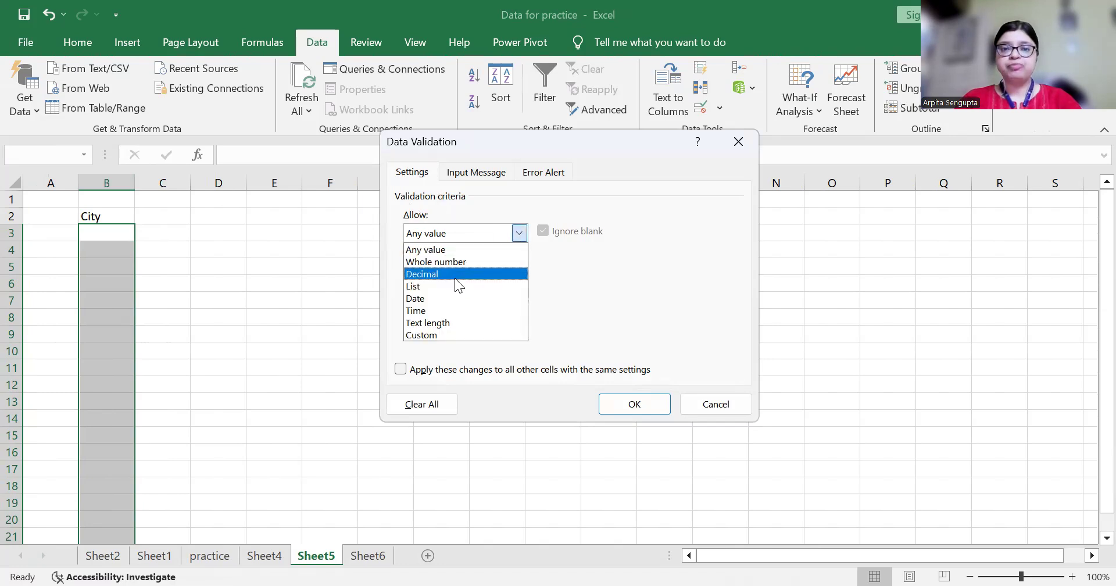
{"action": "left_click", "coordinate": [423, 286]}
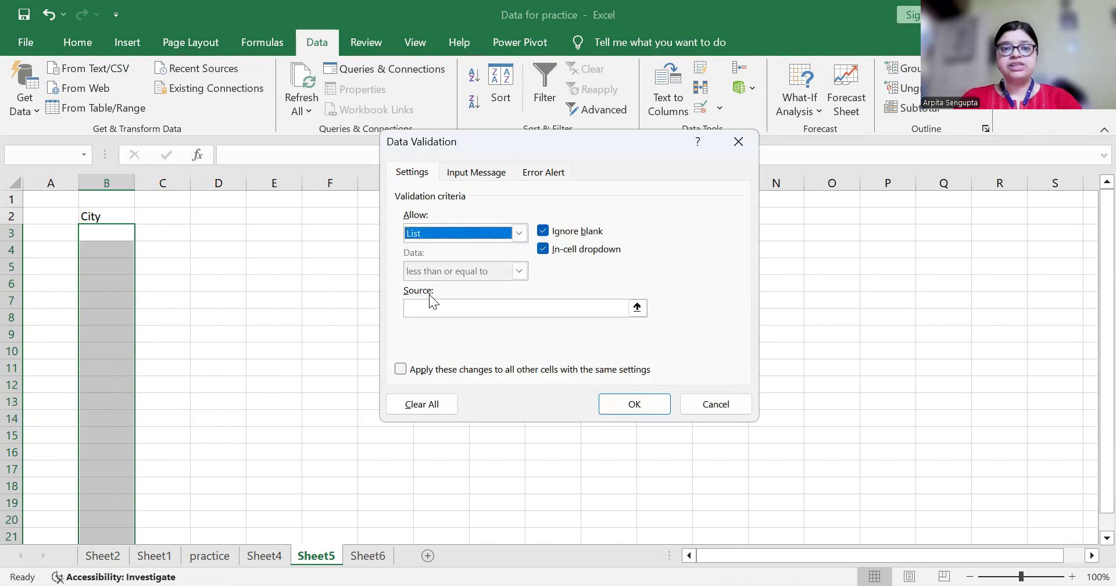
{"action": "left_click", "coordinate": [430, 307]}
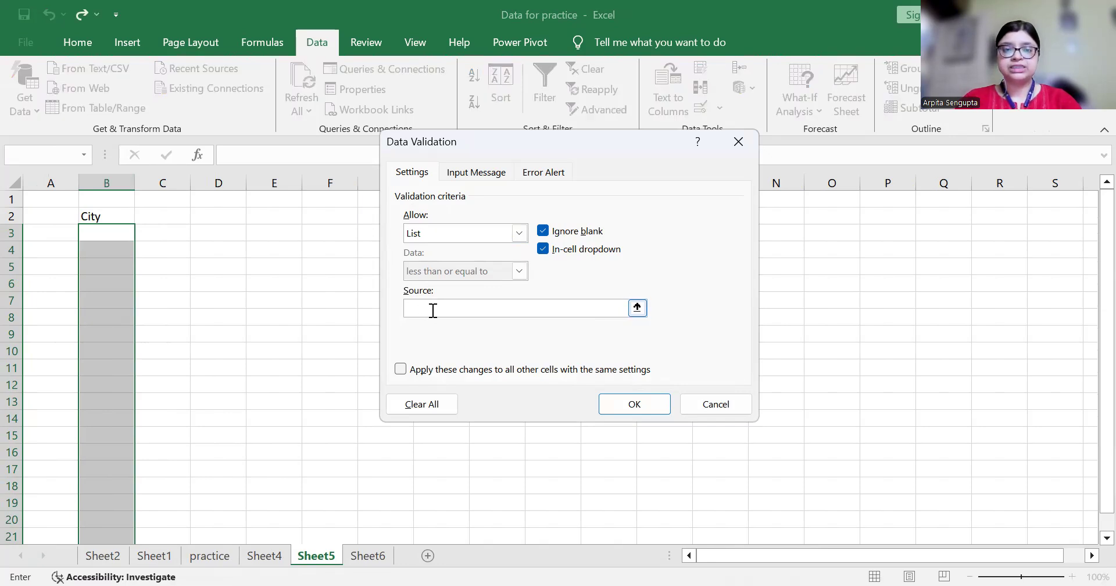
{"action": "left_click", "coordinate": [365, 558]}
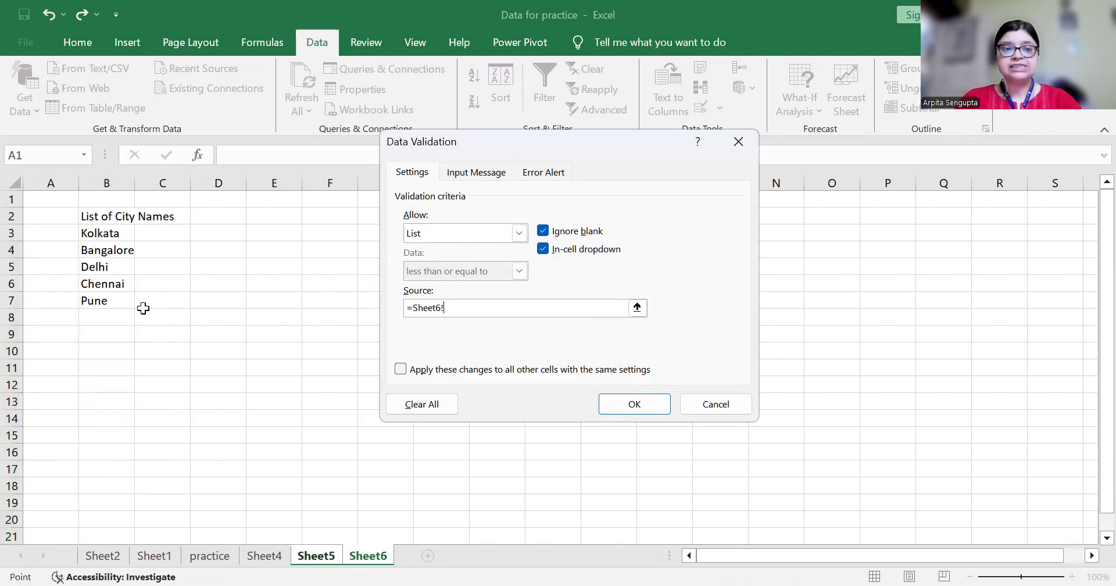
{"action": "left_click", "coordinate": [105, 233]}
{"action": "key", "text": "shift+Down"}
{"action": "key", "text": "shift+Down"}
{"action": "key", "text": "shift+Down"}
{"action": "key", "text": "shift+Down"}
{"action": "key", "text": "shift+Down"}
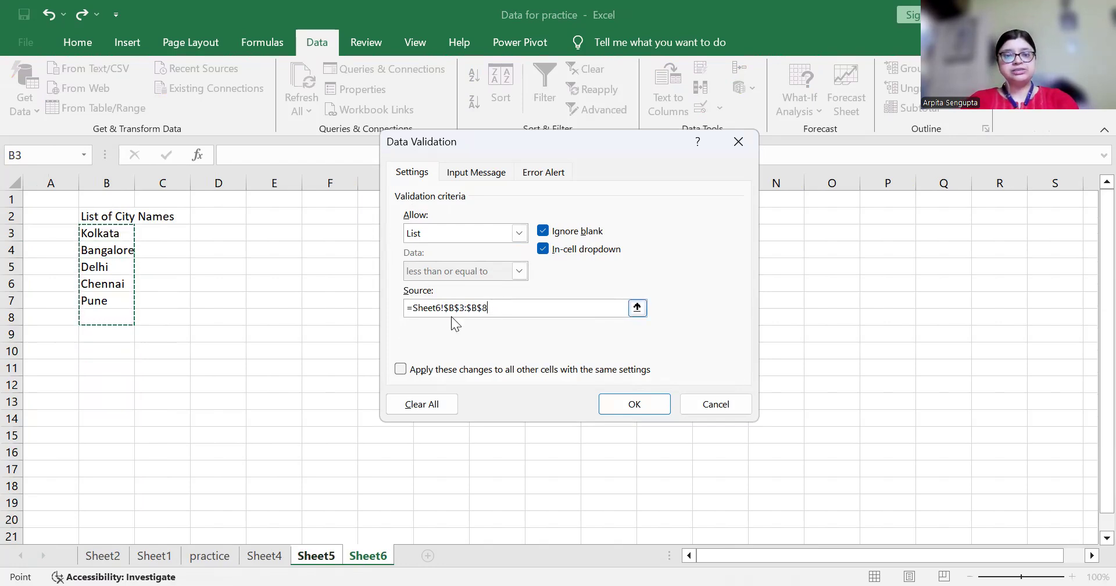
{"action": "left_click", "coordinate": [623, 406]}
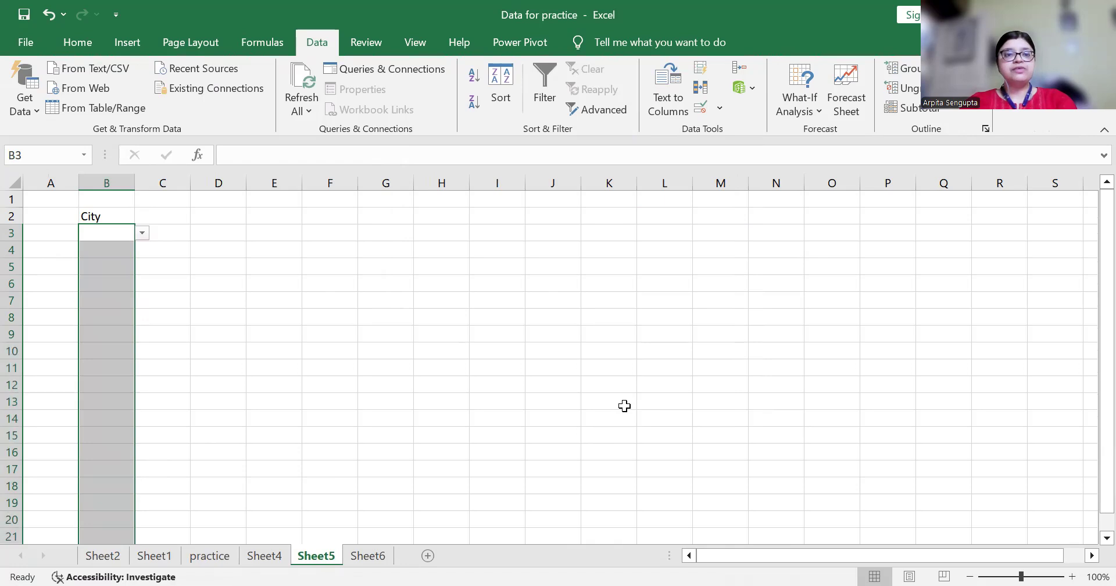
{"action": "left_click", "coordinate": [110, 283]}
{"action": "left_click", "coordinate": [110, 236]}
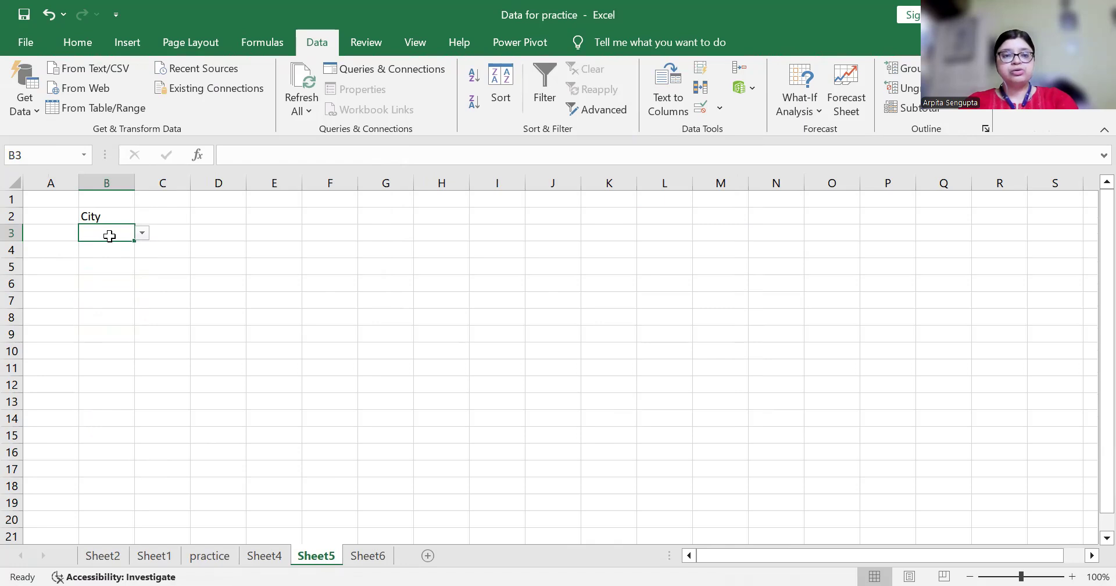
Pick Bangalore for B3 and Kolkata for B4 from the city dropdown
{"action": "key", "text": "alt+Down"}
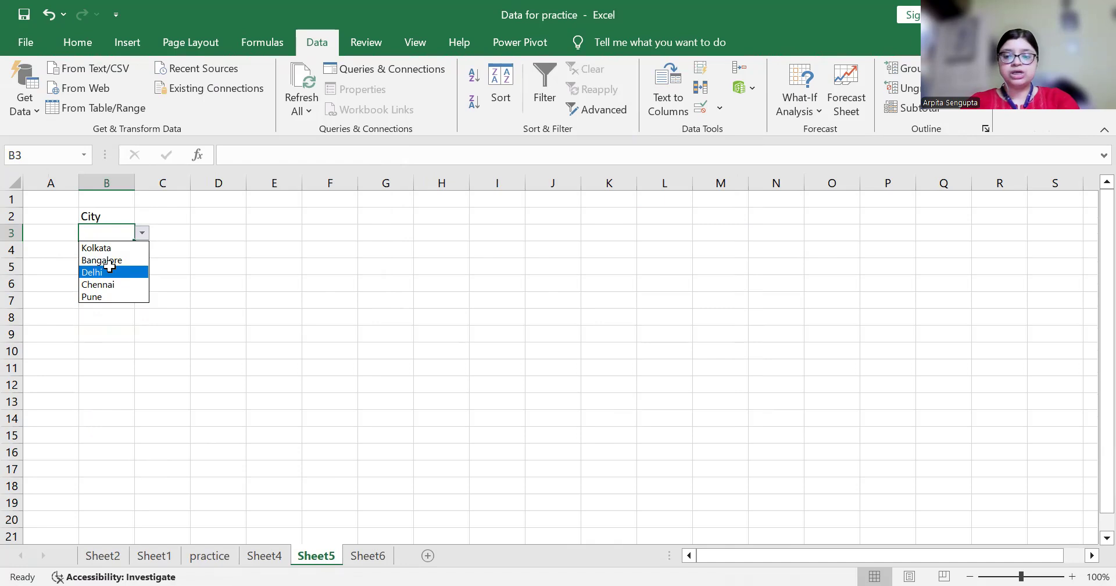
{"action": "key", "text": "Down"}
{"action": "key", "text": "Down"}
{"action": "key", "text": "Up"}
{"action": "key", "text": "Up"}
{"action": "key", "text": "Up"}
{"action": "key", "text": "Down"}
{"action": "key", "text": "Down"}
{"action": "key", "text": "Up"}
{"action": "key", "text": "Up"}
{"action": "key", "text": "Return"}
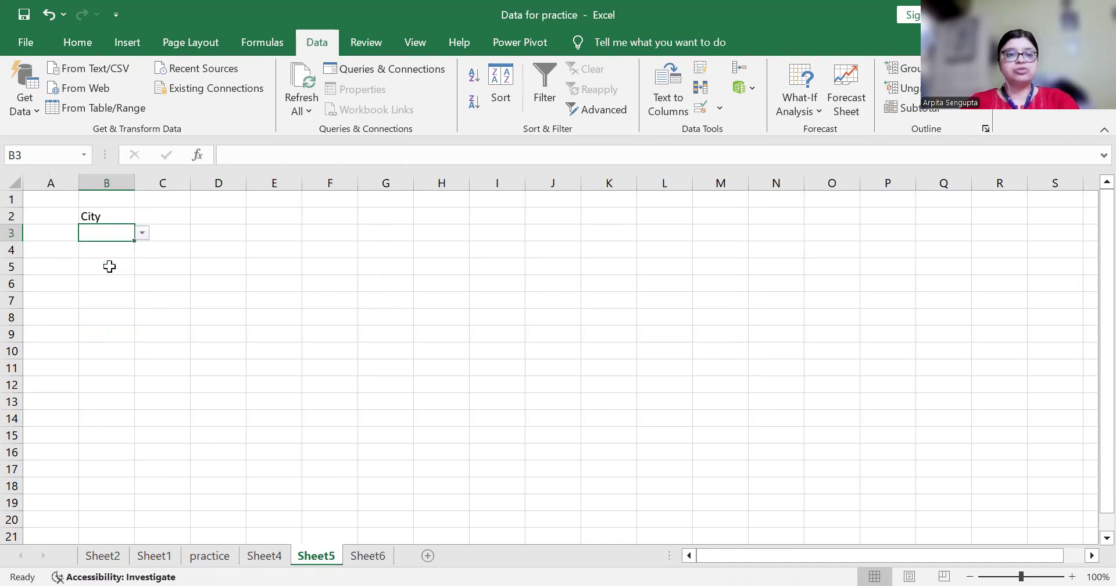
{"action": "key", "text": "Return"}
{"action": "key", "text": "alt+Down"}
{"action": "key", "text": "Down"}
{"action": "key", "text": "Down"}
{"action": "key", "text": "Up"}
{"action": "key", "text": "Up"}
{"action": "key", "text": "Return"}
Choose Chennai for B5 and Pune for B6 from the dropdown, then review the entries
{"action": "key", "text": "Return"}
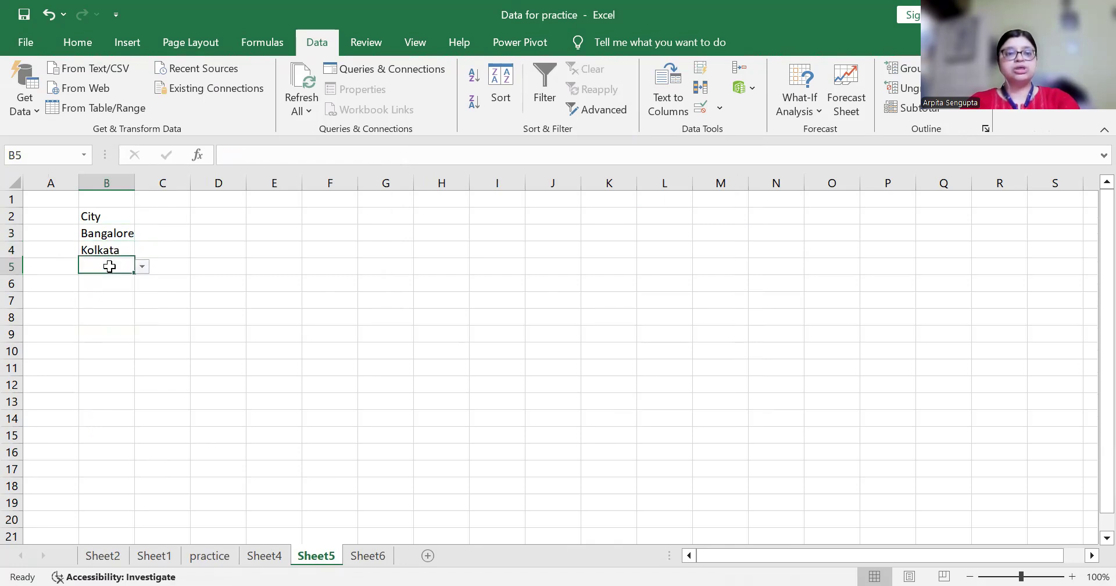
{"action": "key", "text": "alt+Down"}
{"action": "key", "text": "Down"}
{"action": "key", "text": "Down"}
{"action": "key", "text": "Down"}
{"action": "key", "text": "Return"}
{"action": "key", "text": "Return"}
{"action": "key", "text": "alt+Down"}
{"action": "key", "text": "Down"}
{"action": "key", "text": "Down"}
{"action": "key", "text": "Down"}
{"action": "key", "text": "Down"}
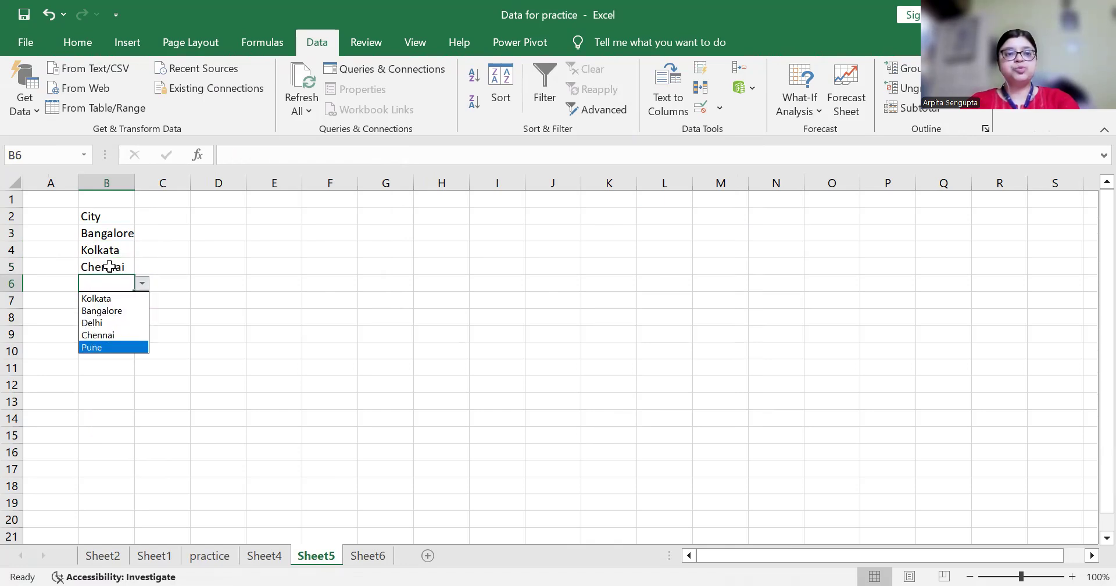
{"action": "key", "text": "Return"}
{"action": "key", "text": "Down"}
{"action": "key", "text": "Down"}
{"action": "key", "text": "Up"}
{"action": "key", "text": "Down"}
{"action": "key", "text": "Up"}
{"action": "key", "text": "Up"}
{"action": "key", "text": "Up"}
{"action": "key", "text": "Up"}
{"action": "key", "text": "Up"}
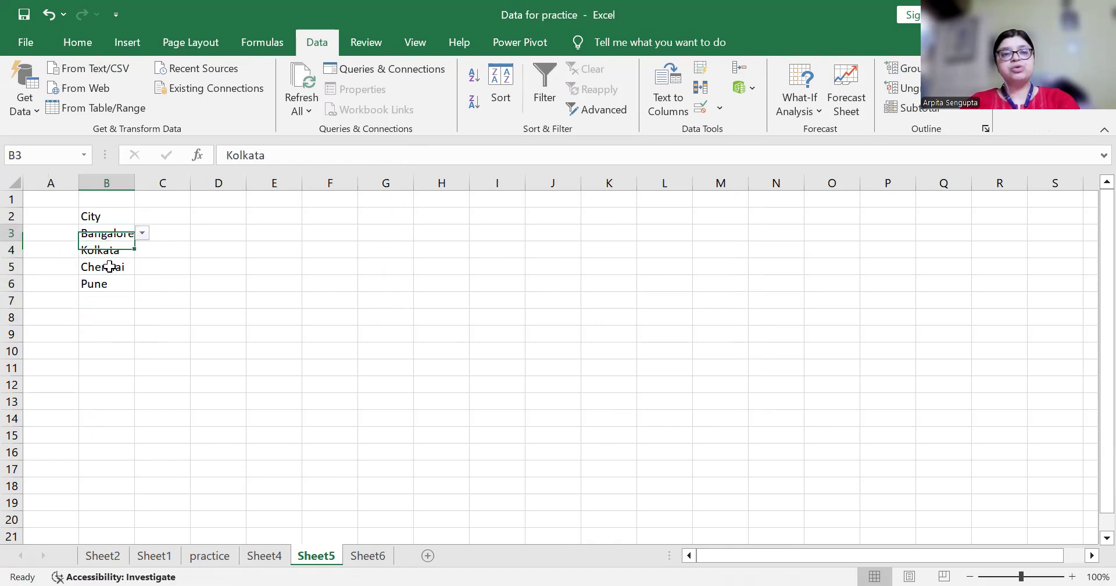
{"action": "key", "text": "Down"}
{"action": "key", "text": "Down"}
{"action": "key", "text": "Down"}
{"action": "key", "text": "Down"}
{"action": "key", "text": "Up"}
{"action": "key", "text": "Up"}
{"action": "key", "text": "Up"}
{"action": "key", "text": "Up"}
{"action": "key", "text": "Down"}
{"action": "key", "text": "Down"}
{"action": "key", "text": "Down"}
{"action": "key", "text": "Down"}
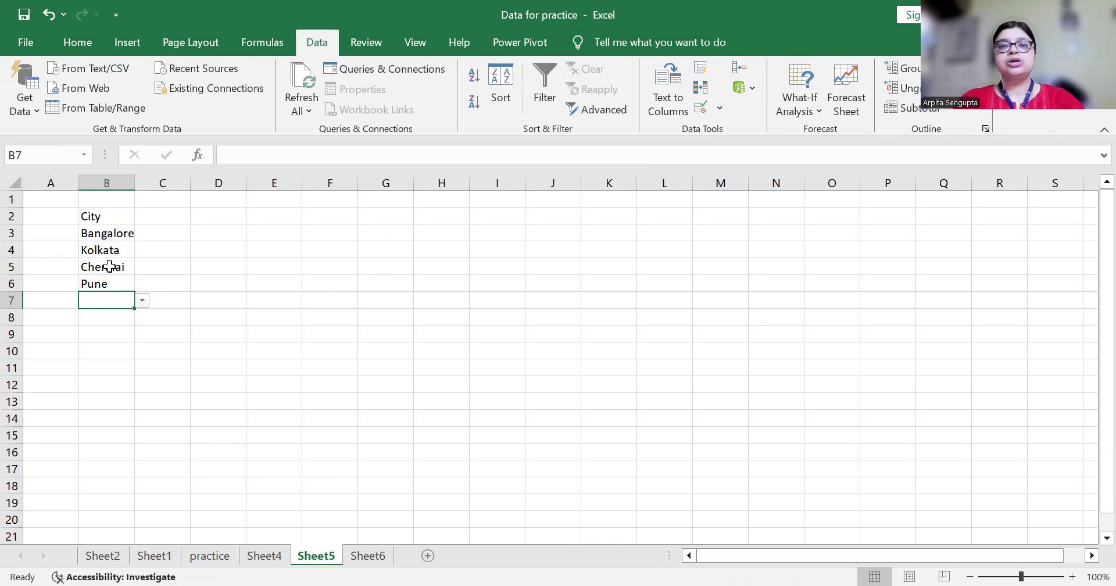